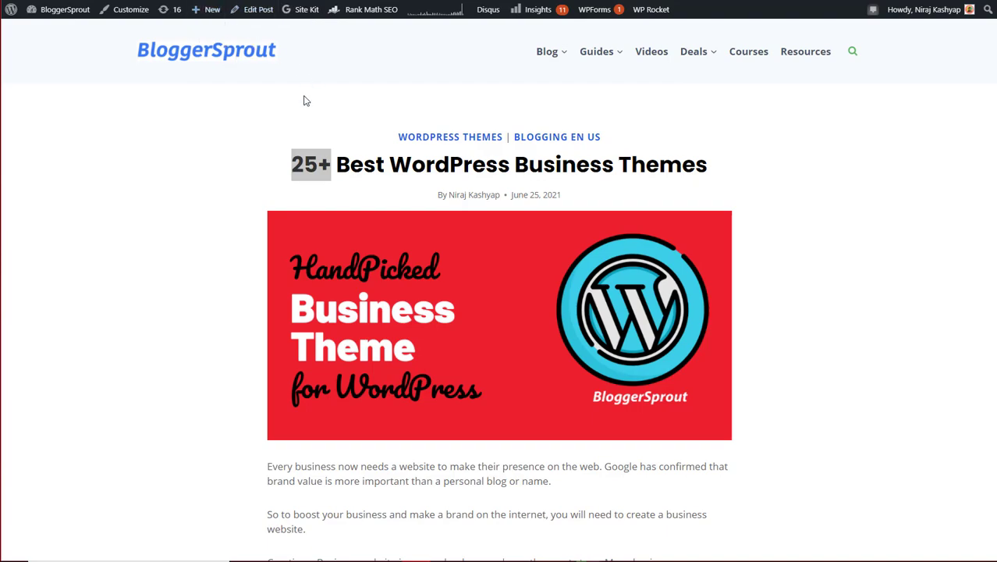
Look through the business themes article from its introduction down to the Webify entry.
scroll(423, 173, "down", 2)
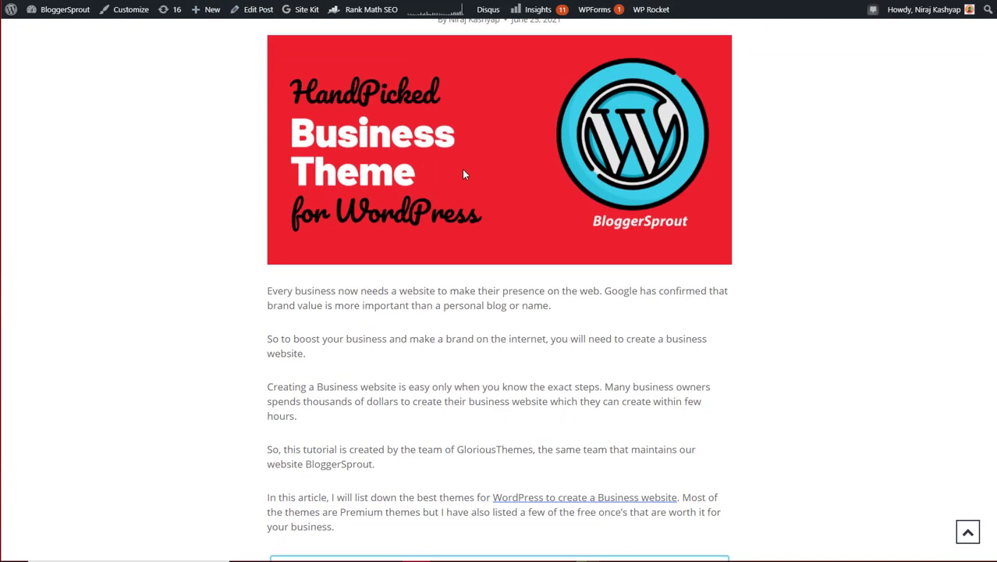
scroll(462, 174, "down", 12)
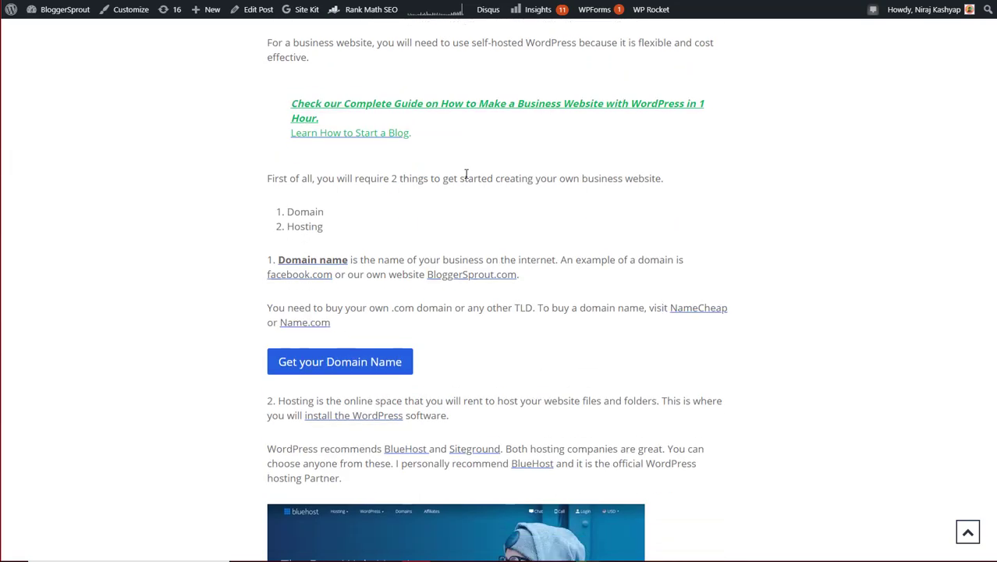
scroll(466, 175, "down", 15)
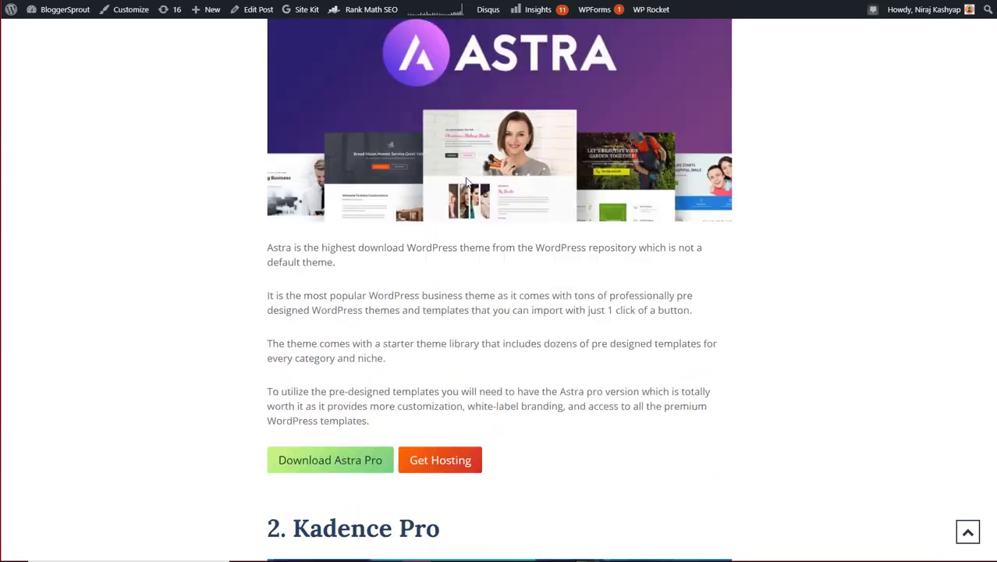
scroll(465, 180, "down", 15)
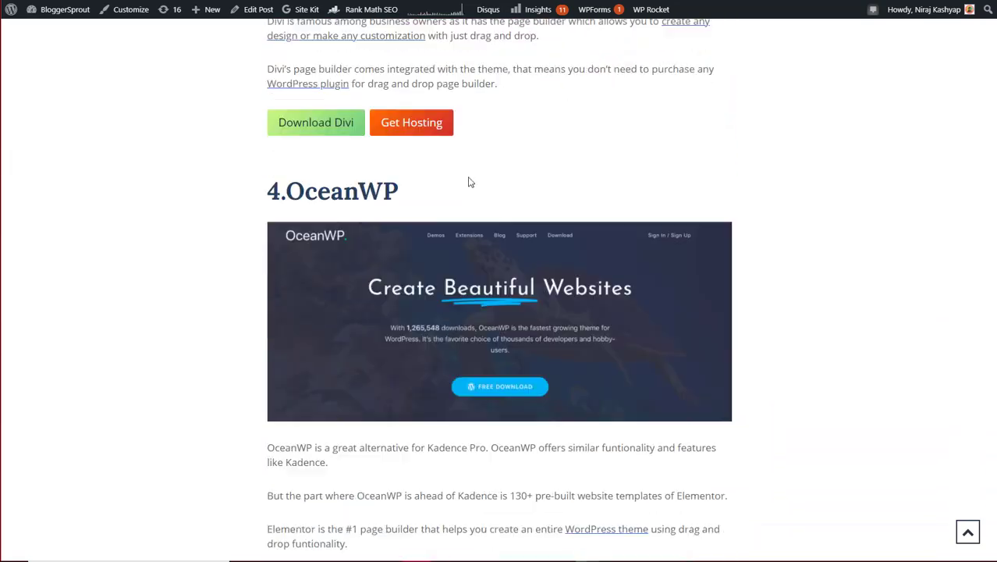
scroll(471, 182, "down", 15)
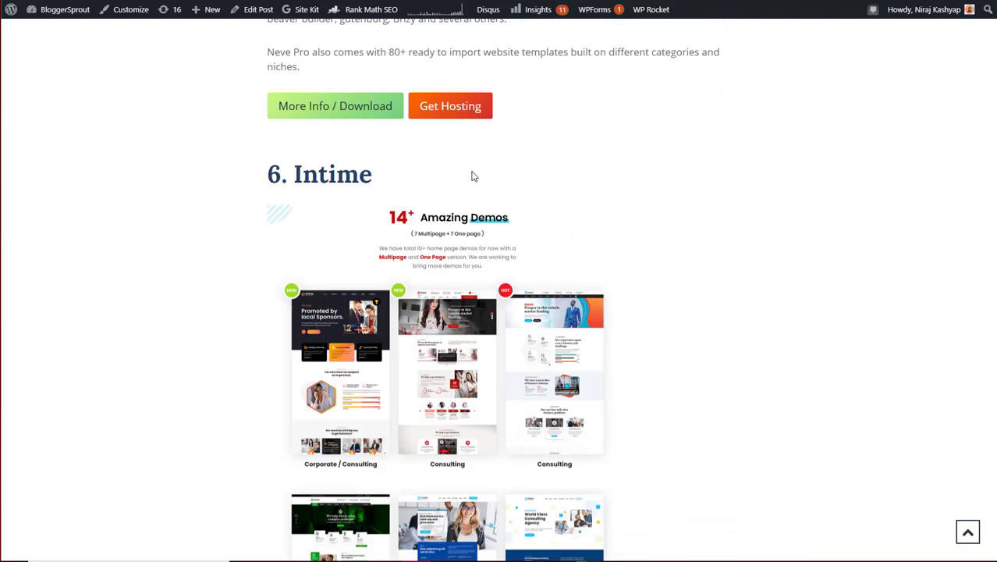
scroll(472, 176, "down", 10)
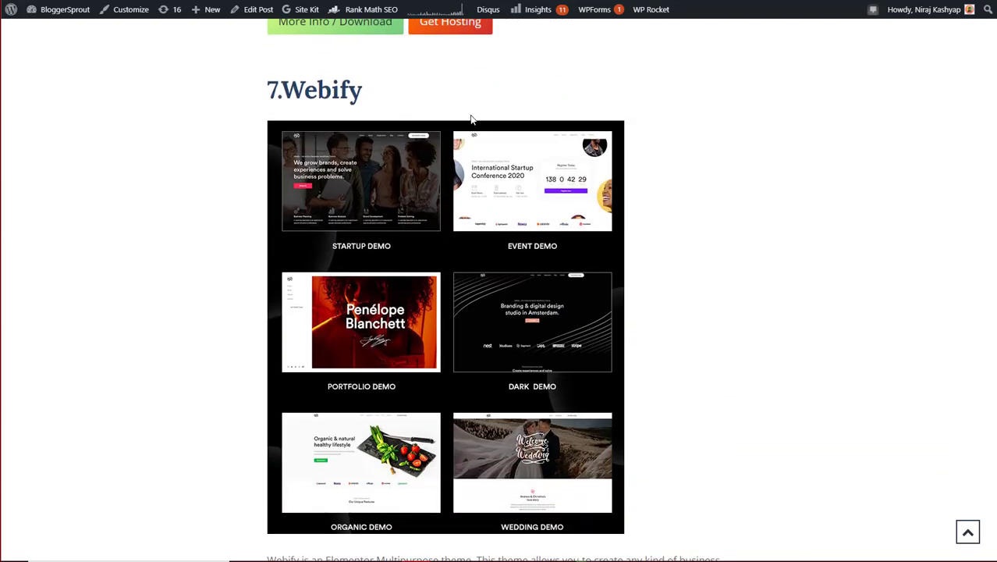
scroll(472, 195, "down", 4)
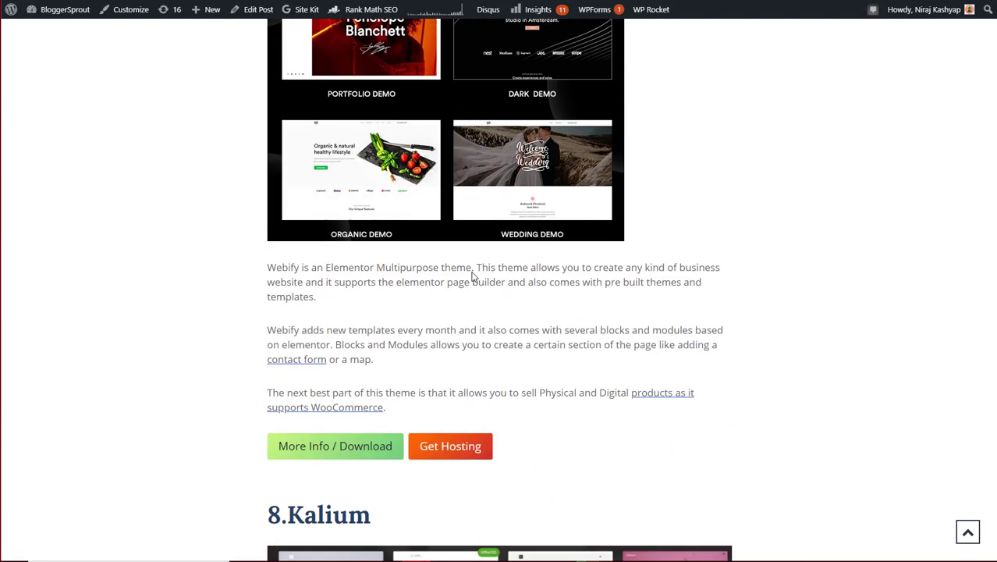
Open the info page for the Webify theme and review its sales figure and demo previews.
left_click(336, 454)
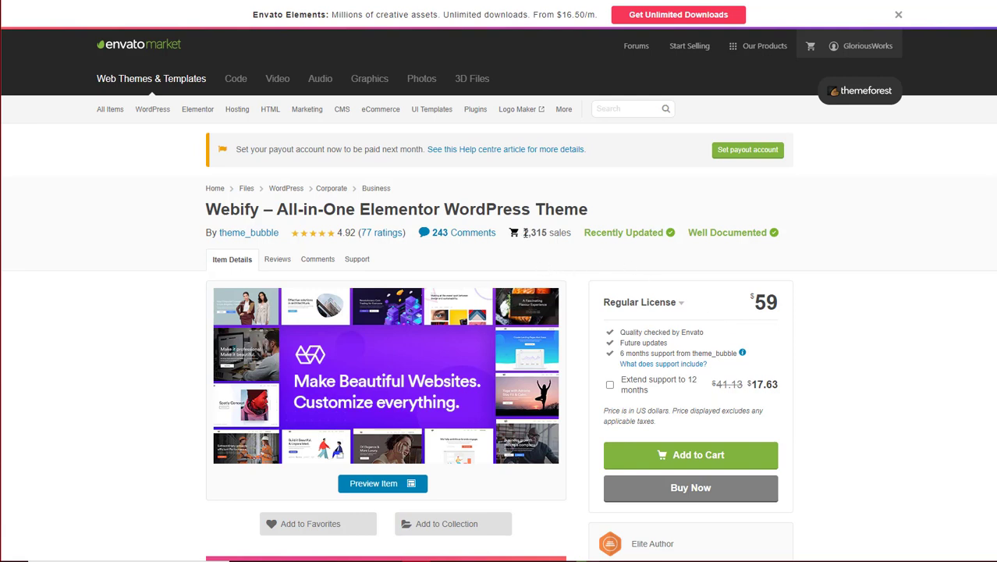
left_click_drag(524, 236, 546, 240)
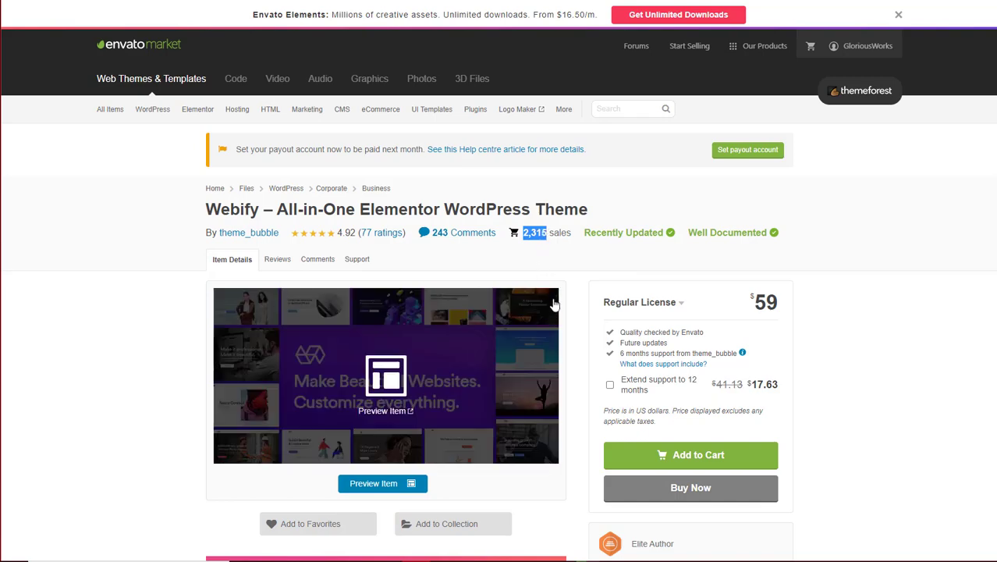
scroll(554, 307, "down", 7)
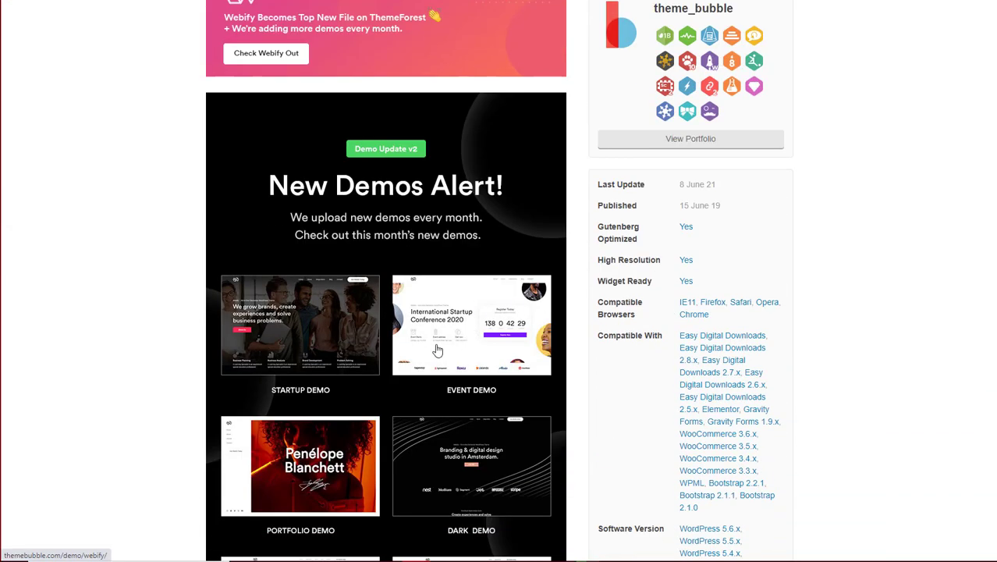
scroll(439, 349, "down", 4)
scroll(456, 312, "up", 11)
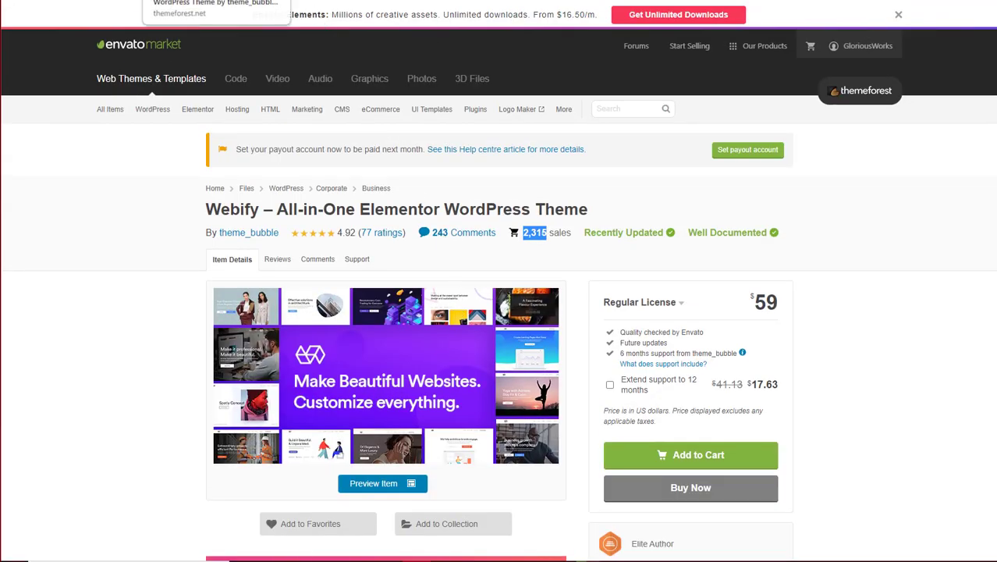
Return to the business themes article and open the domain registrar offered in its section on getting a domain name.
left_click(185, 1)
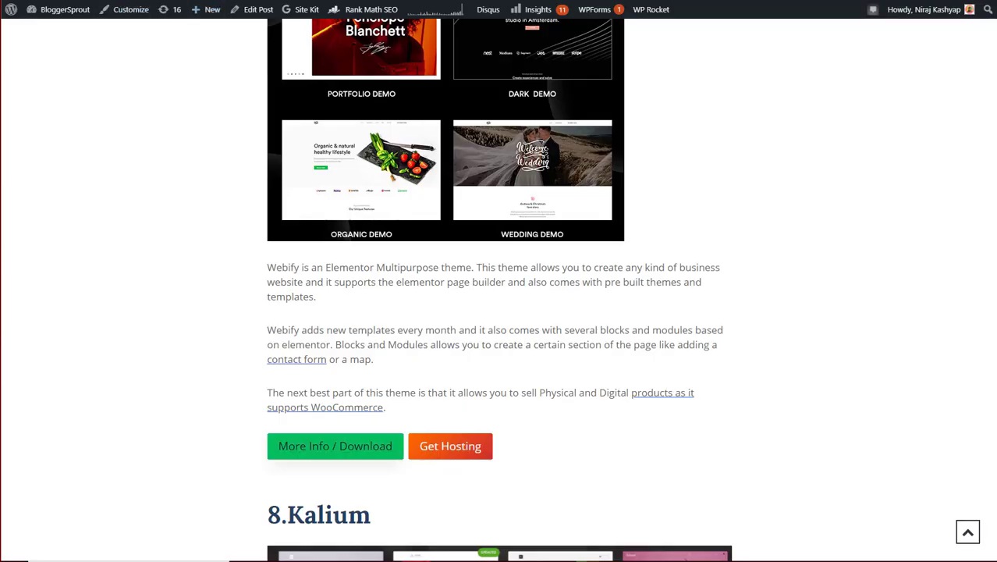
scroll(361, 152, "up", 20)
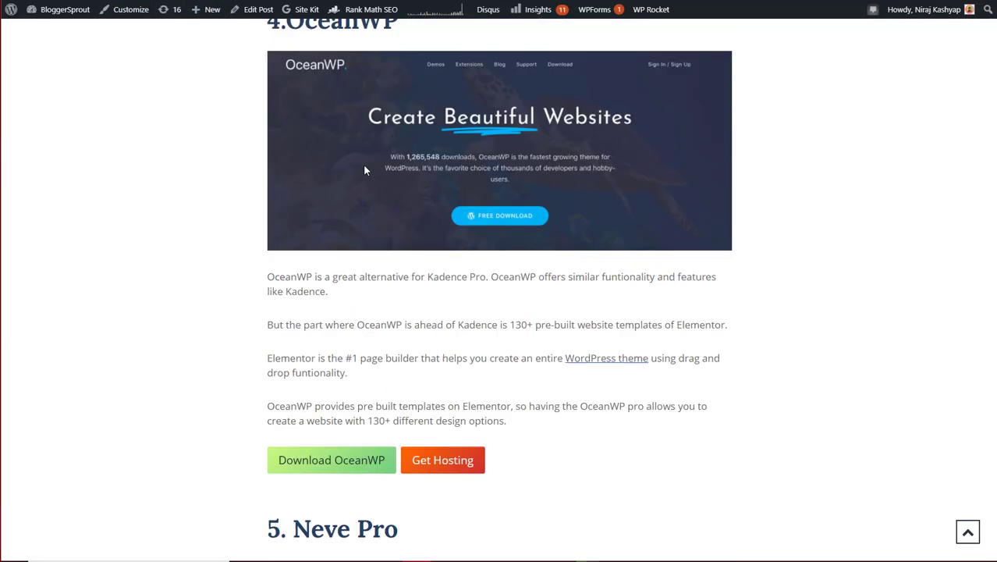
scroll(364, 169, "up", 20)
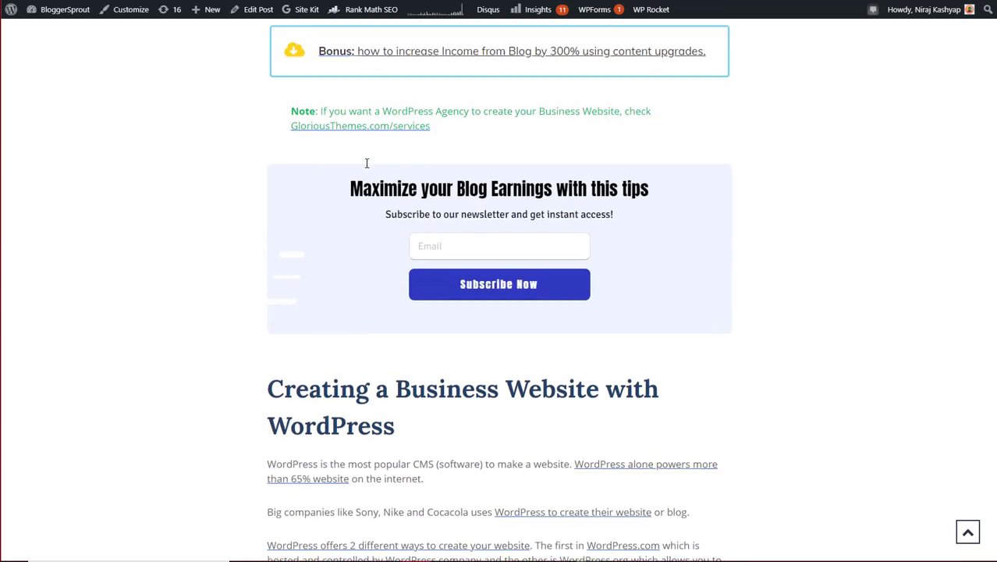
scroll(365, 162, "up", 5)
scroll(366, 162, "up", 4)
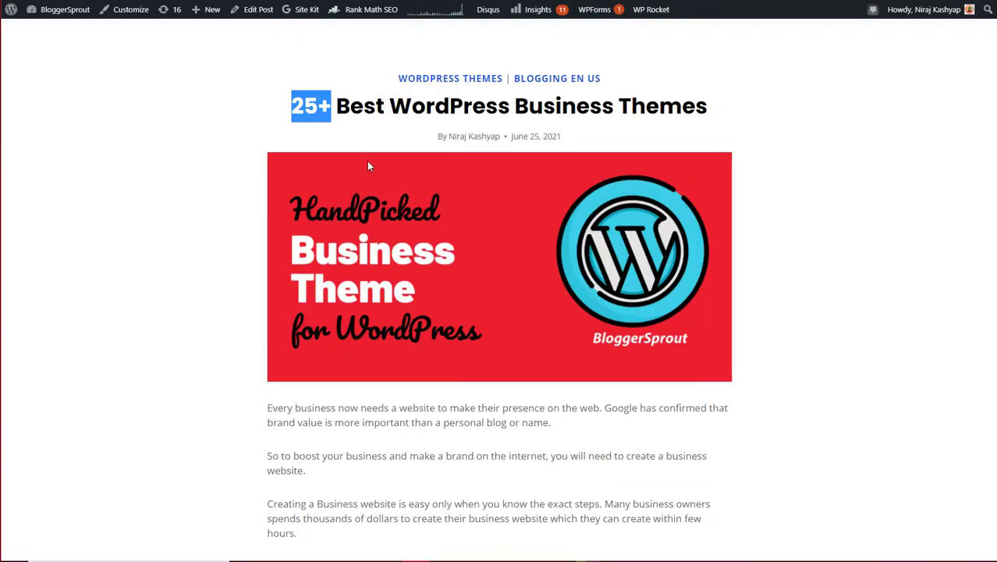
left_click(353, 113)
scroll(359, 128, "down", 9)
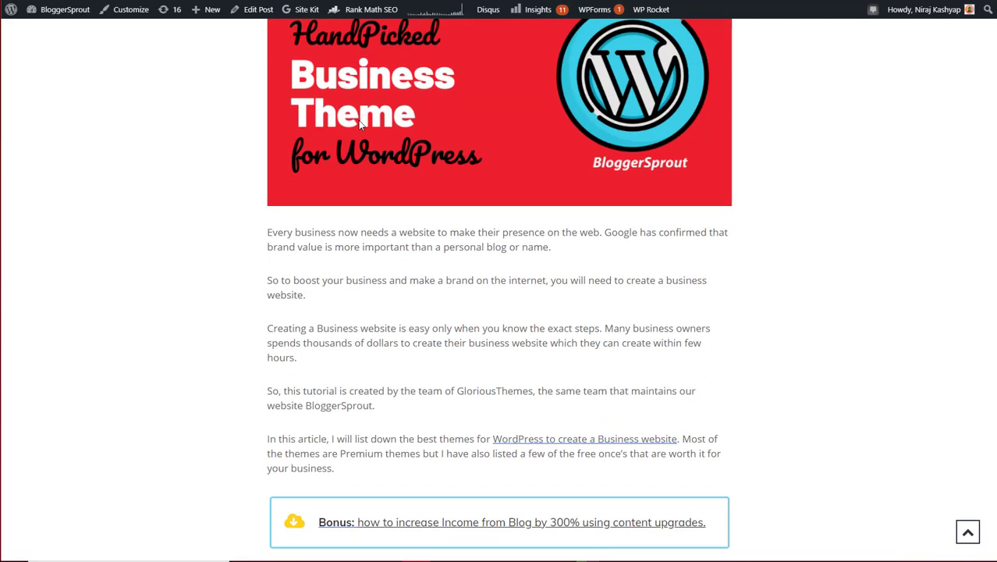
scroll(362, 118, "up", 4)
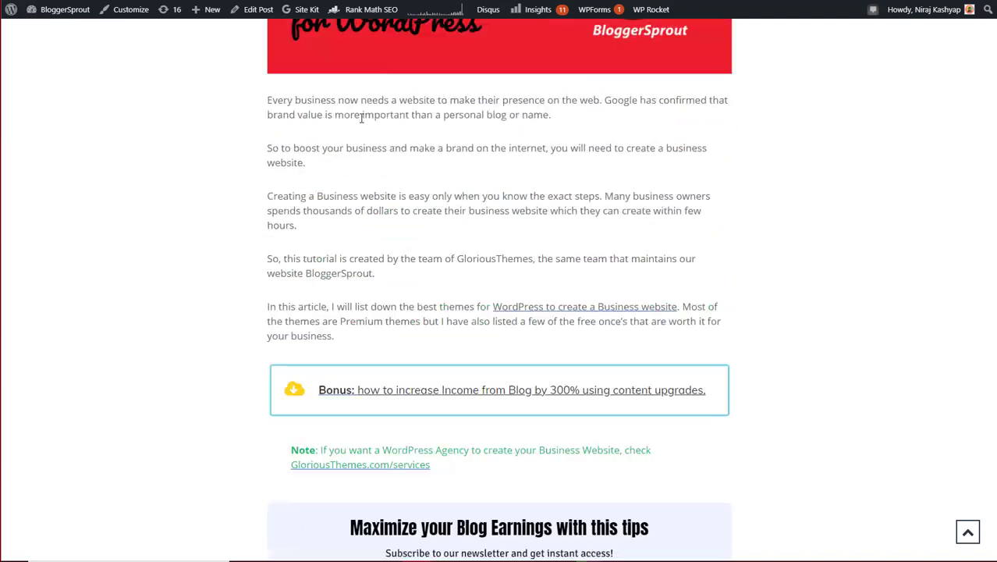
scroll(361, 121, "down", 11)
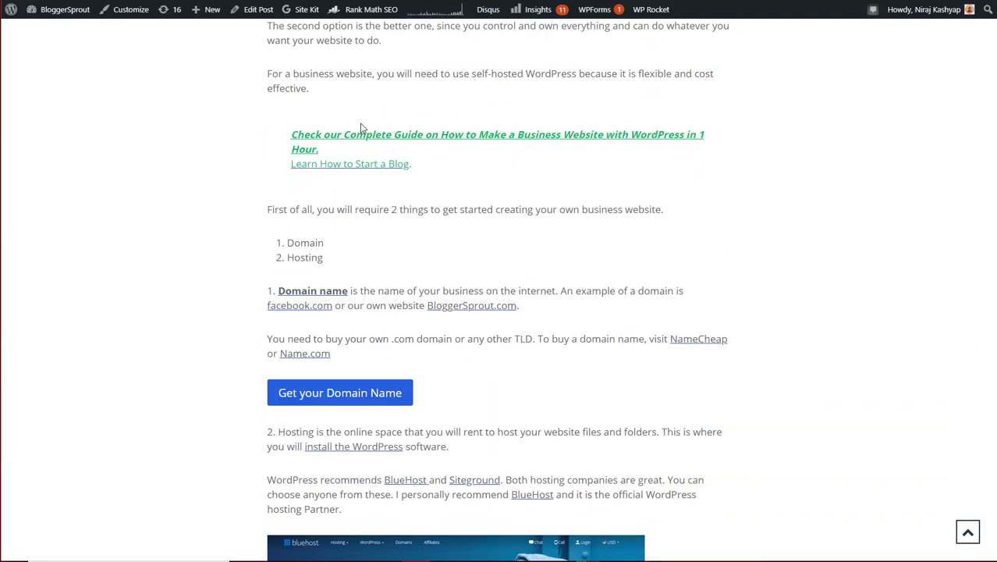
scroll(436, 290, "down", 3)
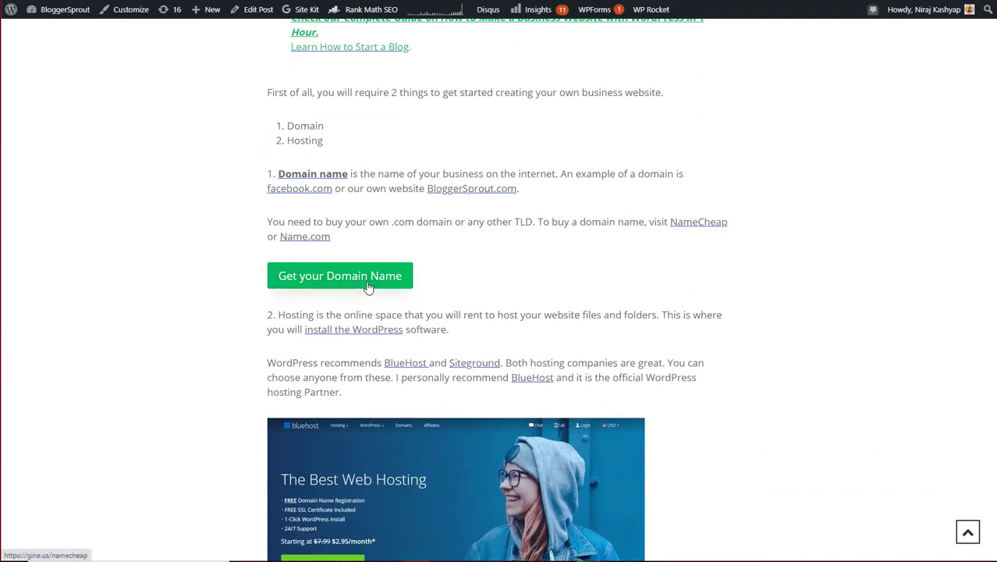
left_click(368, 287)
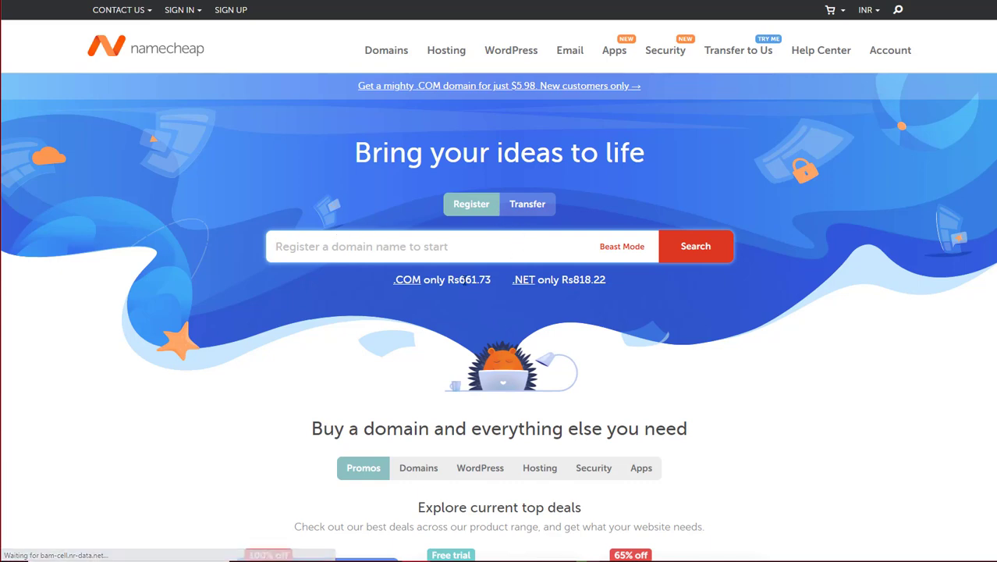
Switch the Namecheap currency to U.S. Dollar and check the .COM registration price.
left_click_drag(447, 280, 467, 286)
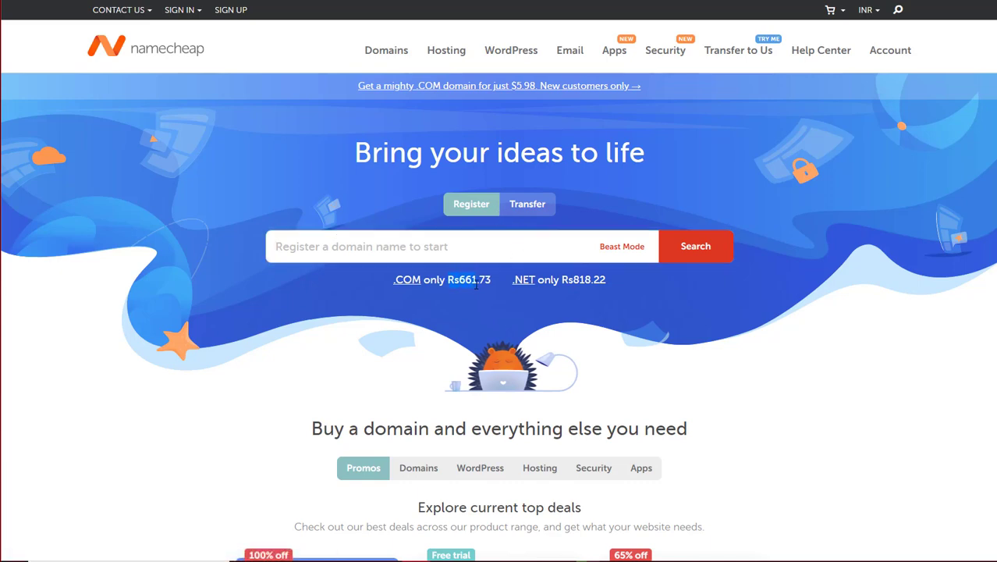
mouse_move(880, 10)
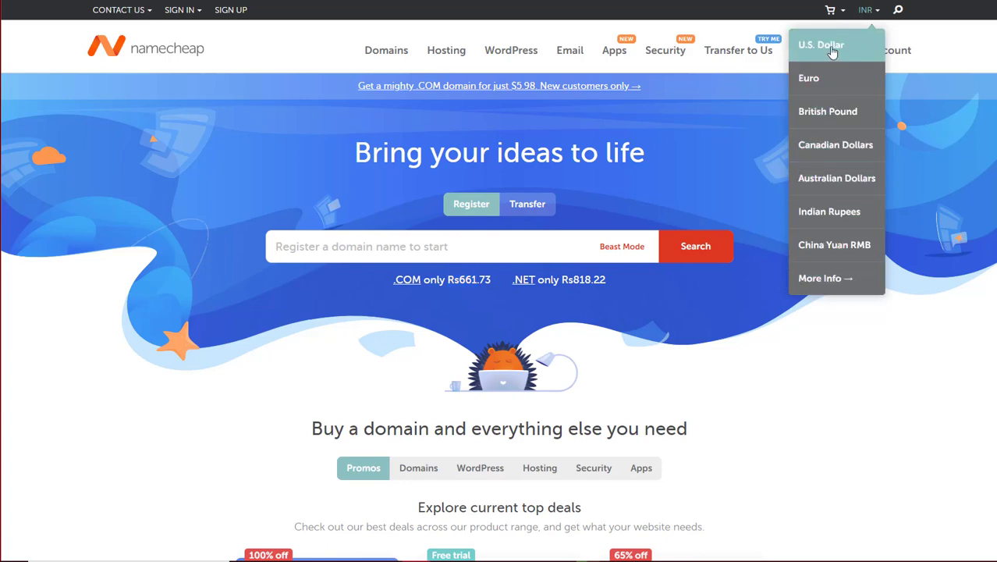
left_click(832, 50)
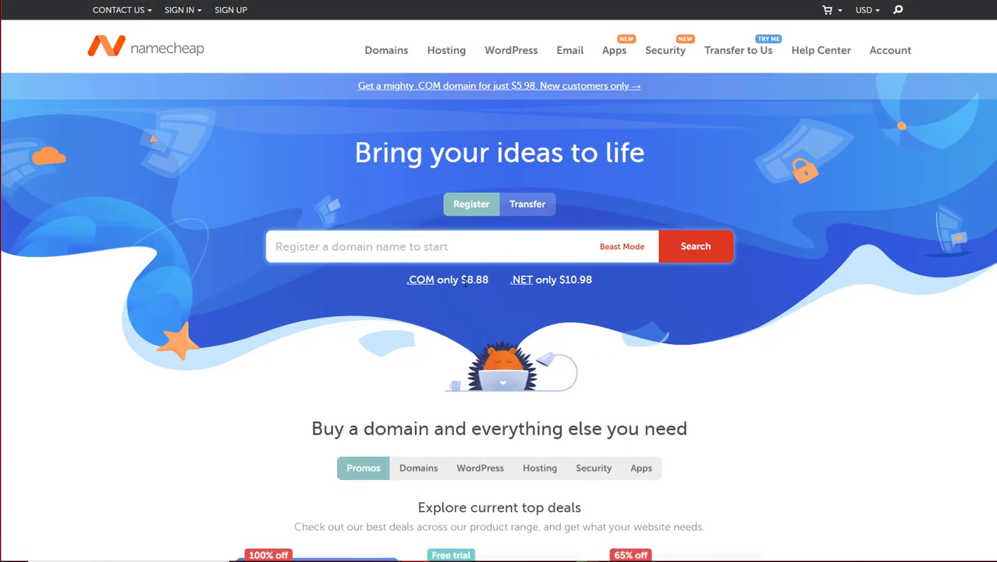
left_click_drag(462, 280, 488, 282)
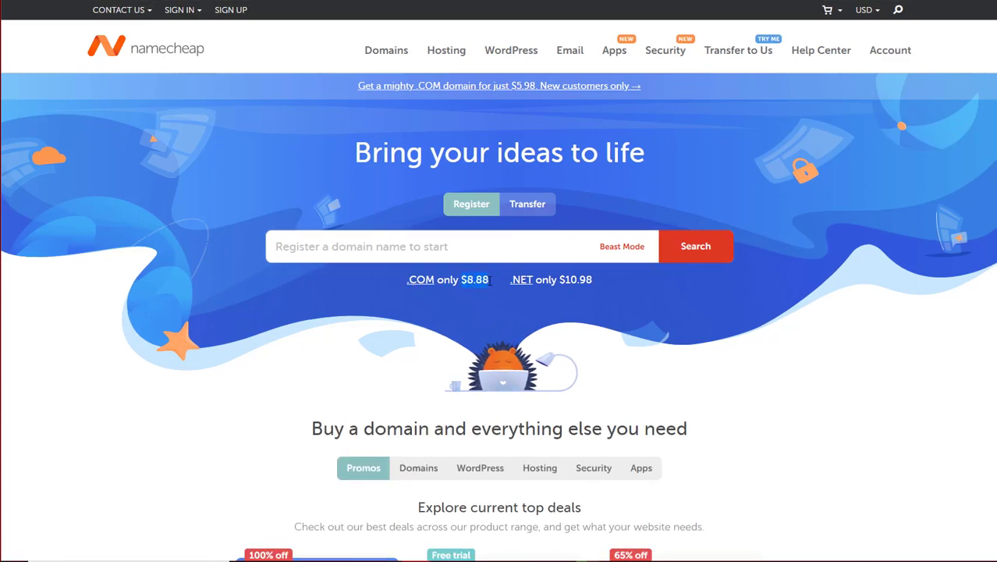
Search for a .com domain made of the blogger's first name followed by "isablogger".
left_click(364, 251)
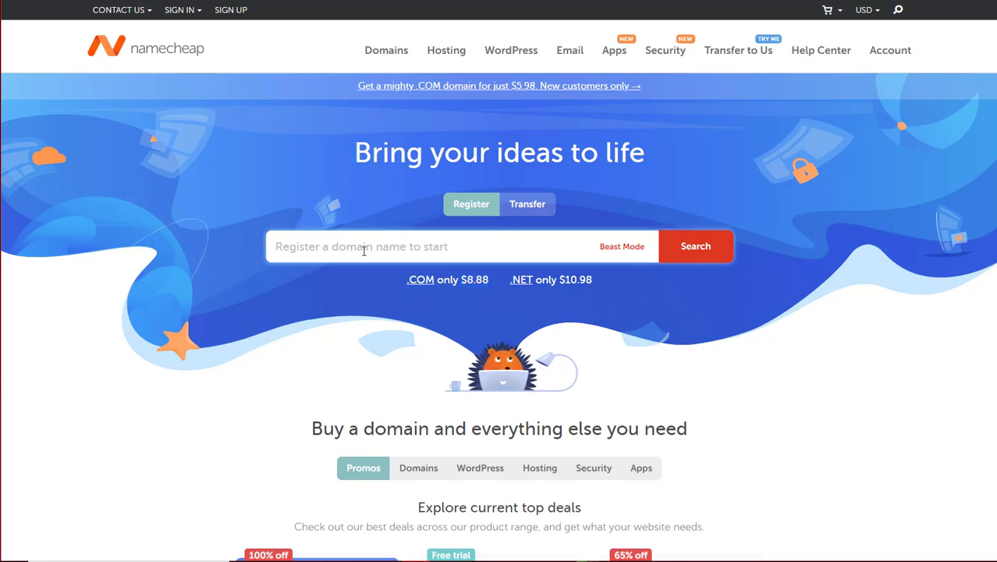
type("niraj")
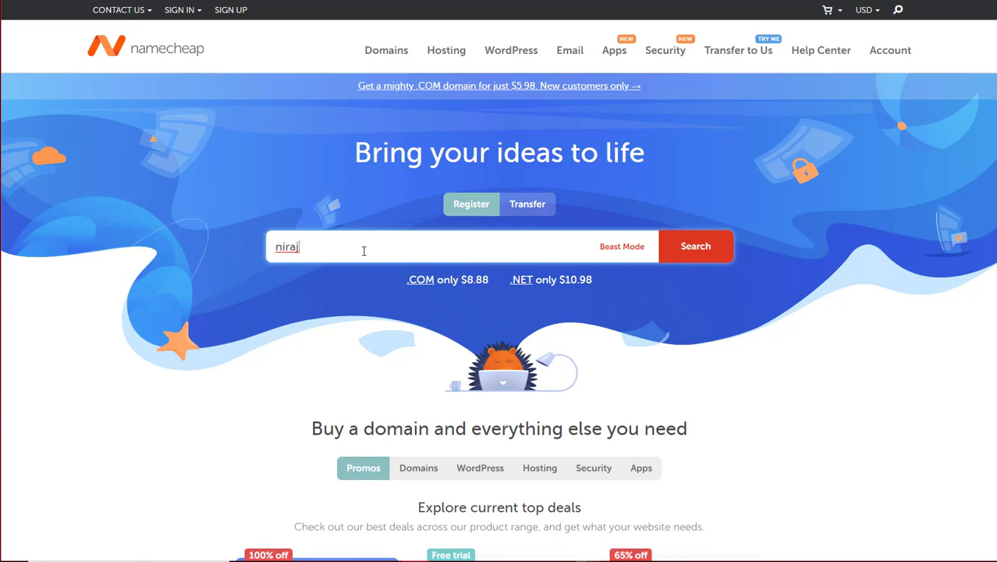
type("isablogger.com")
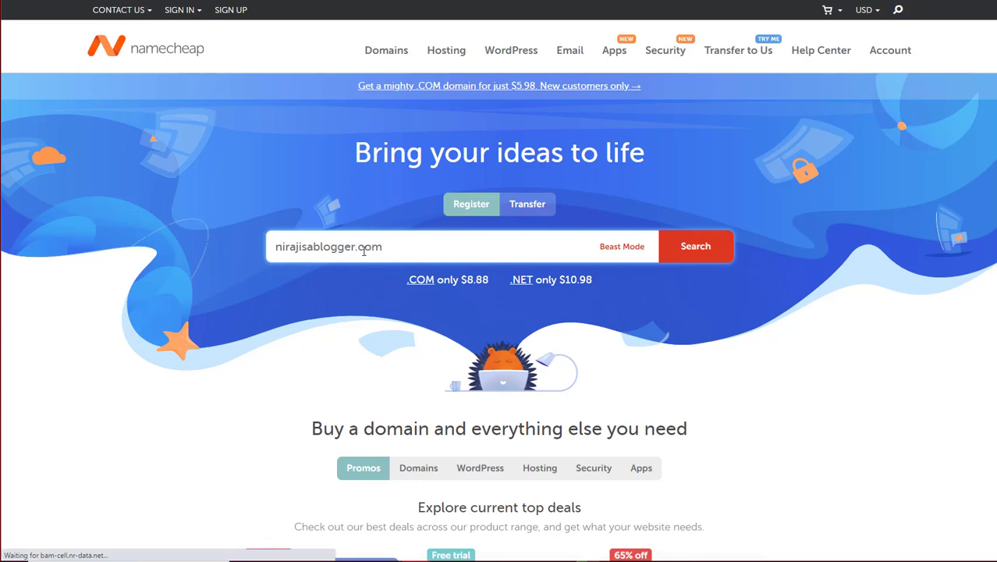
key("Return")
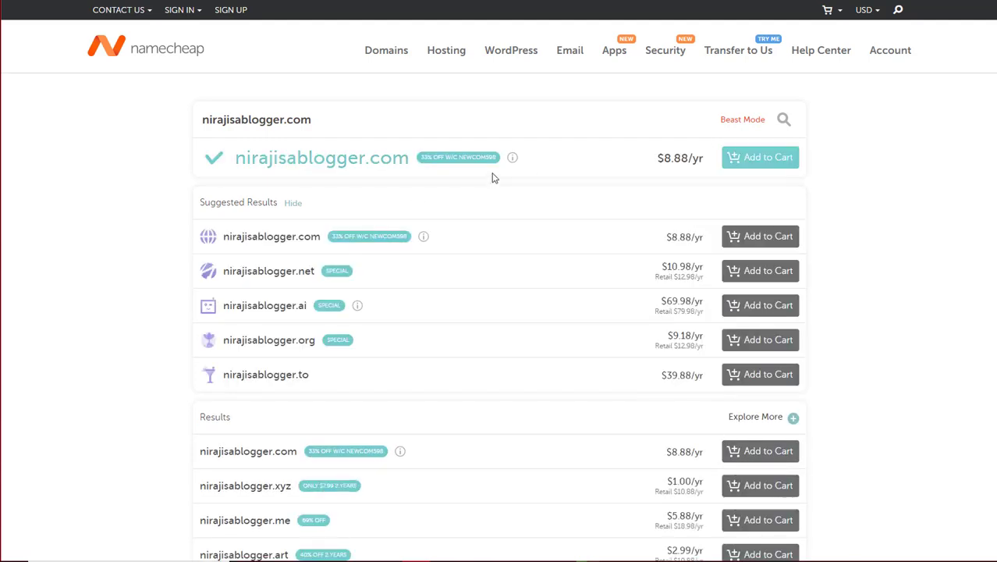
Add the searched .com domain to the cart and proceed to checkout, declining the Betternet safe shopping offer.
left_click(754, 159)
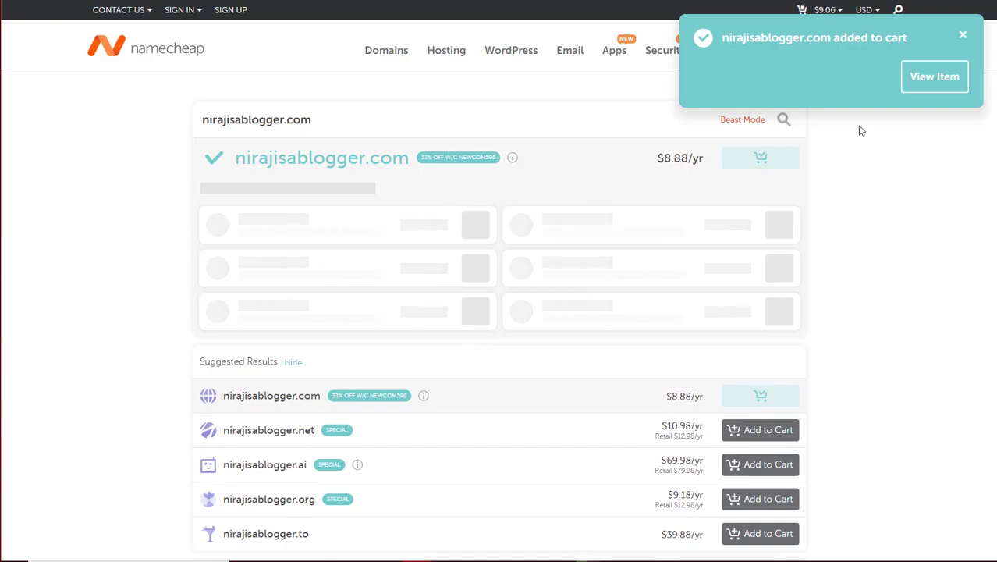
left_click(904, 81)
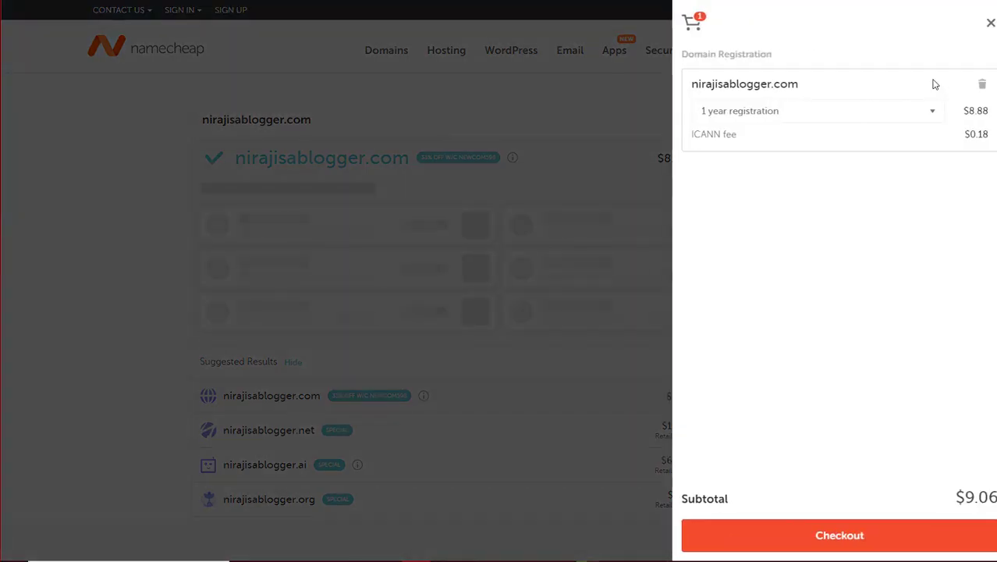
left_click(848, 542)
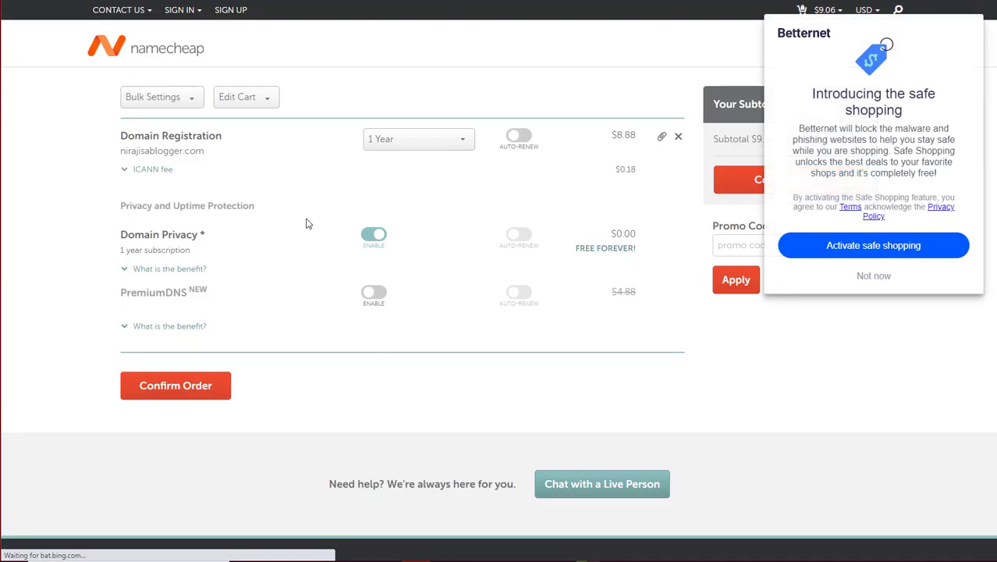
left_click(874, 276)
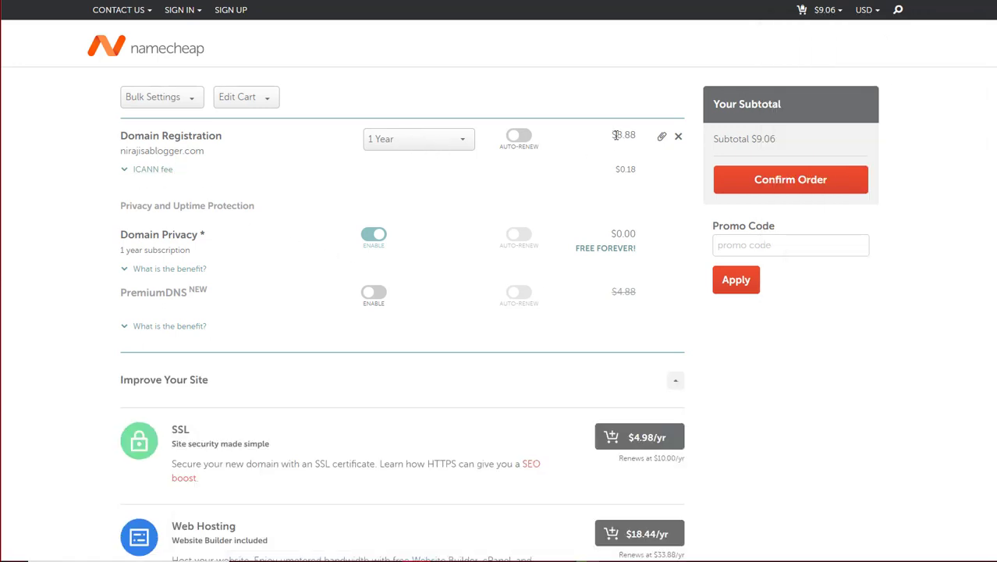
Review the domain's registration price, the ICANN fee and the Domain Privacy offer in the cart.
left_click_drag(612, 134, 636, 135)
left_click_drag(638, 174, 615, 178)
left_click(639, 169)
left_click_drag(119, 235, 197, 237)
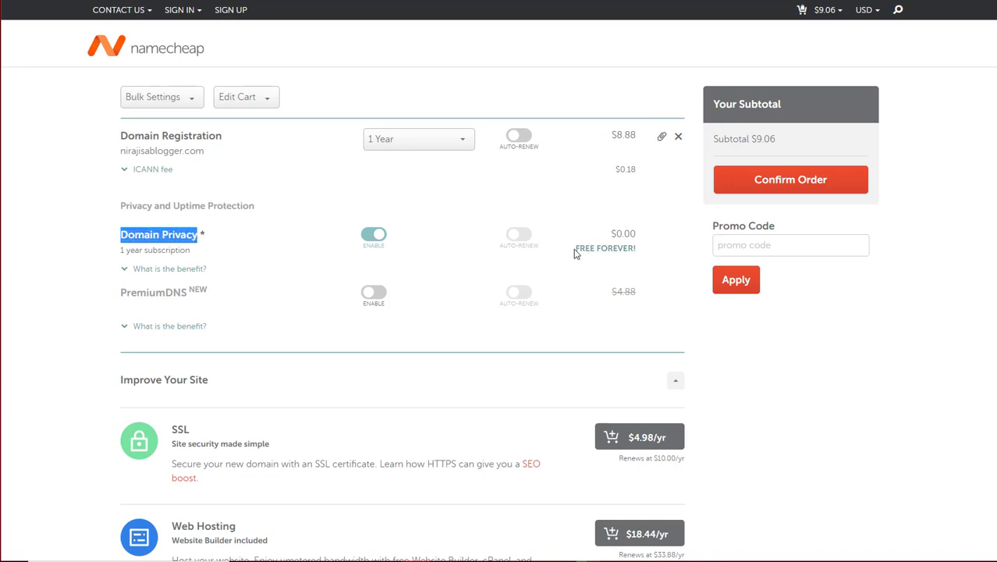
left_click_drag(575, 252, 638, 255)
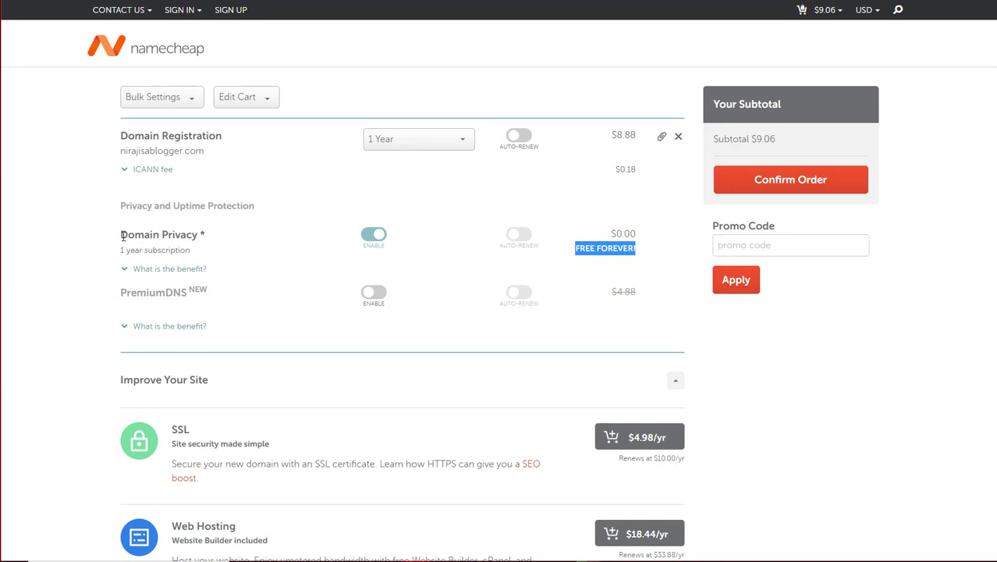
left_click_drag(121, 235, 197, 238)
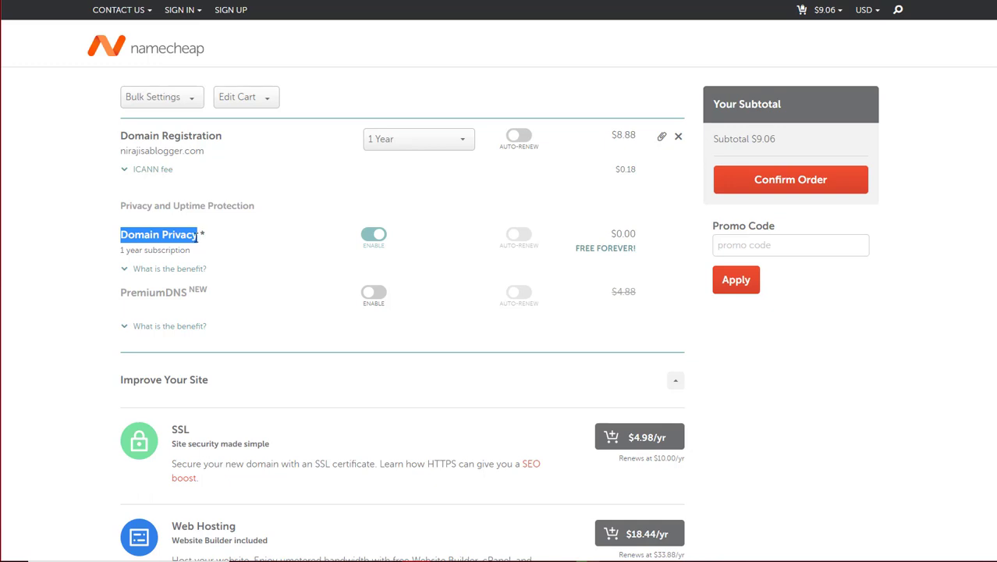
Enable PremiumDNS for the domain in the cart and read its benefit description and yearly price.
left_click_drag(611, 133, 639, 139)
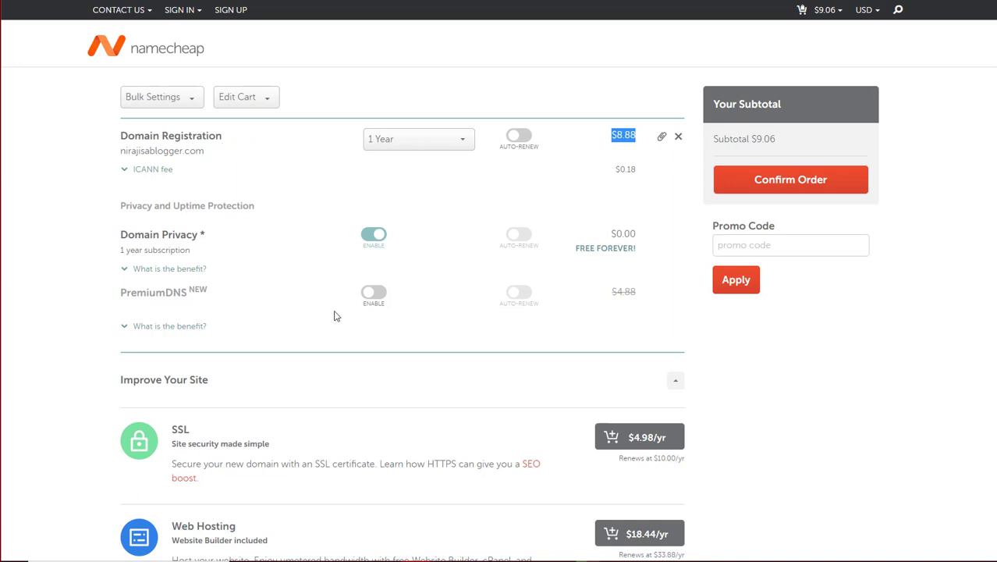
left_click(373, 293)
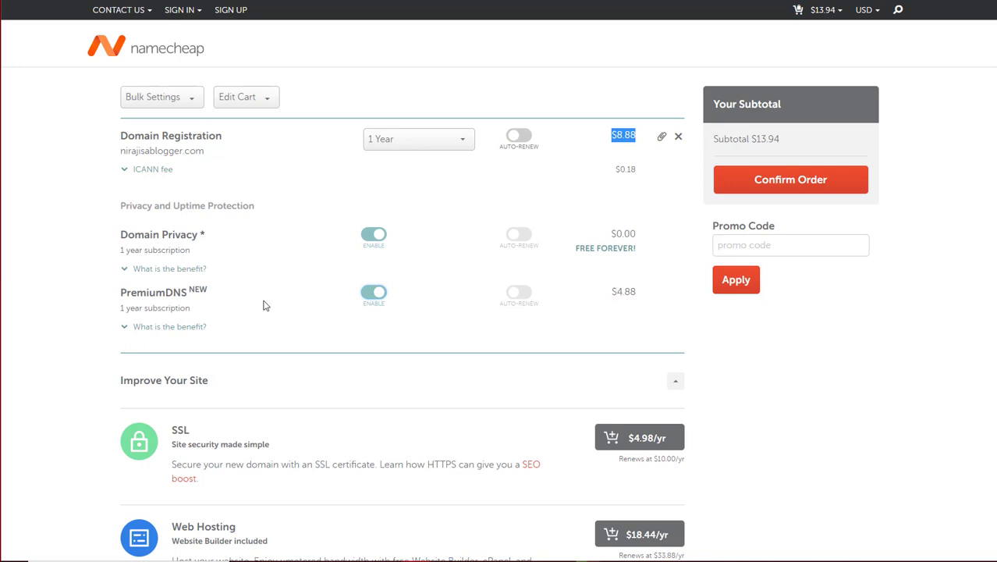
left_click(135, 330)
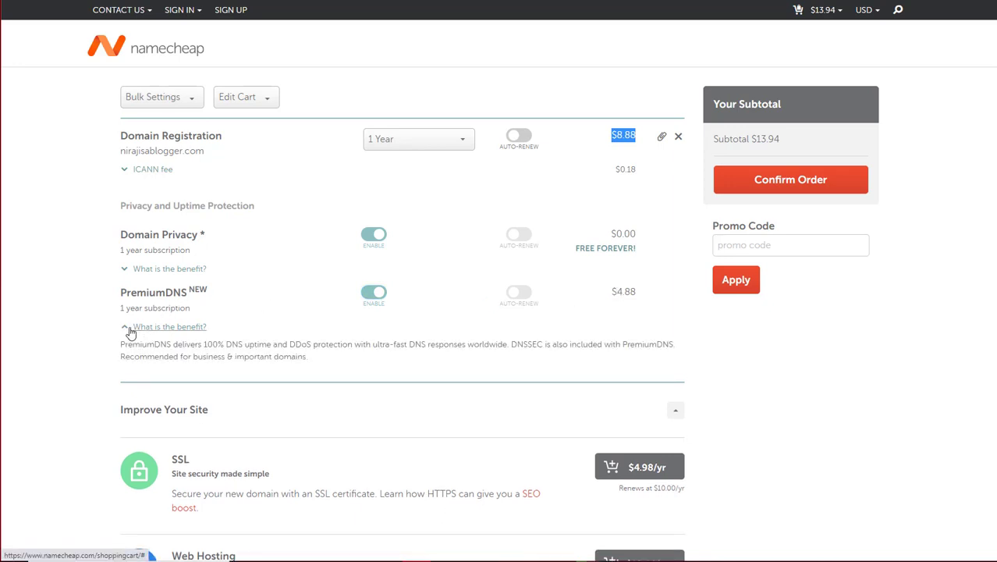
left_click_drag(178, 344, 658, 347)
left_click(651, 349)
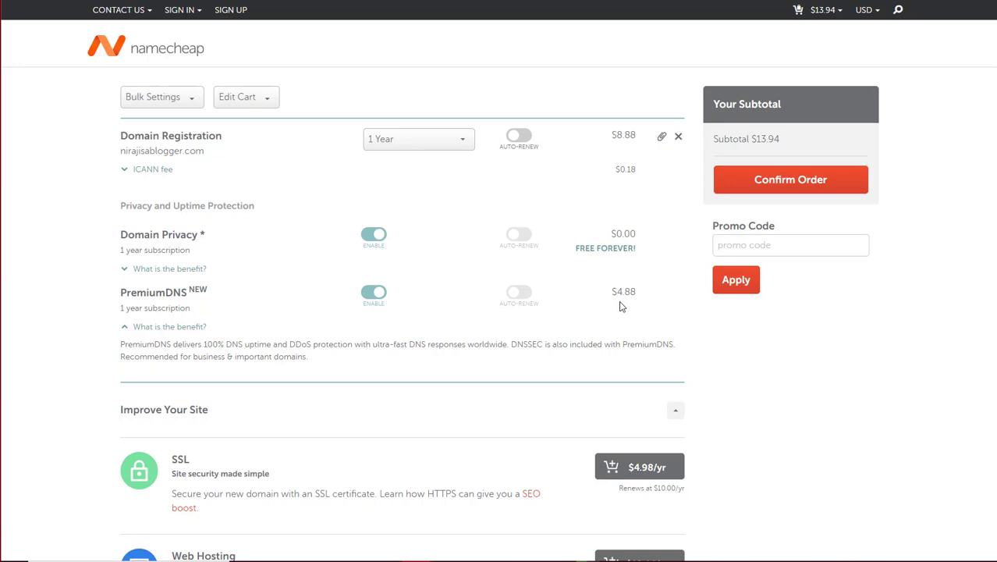
left_click_drag(612, 292, 637, 292)
Confirm the order and review the account creation form on the Login/Signup page.
left_click(821, 186)
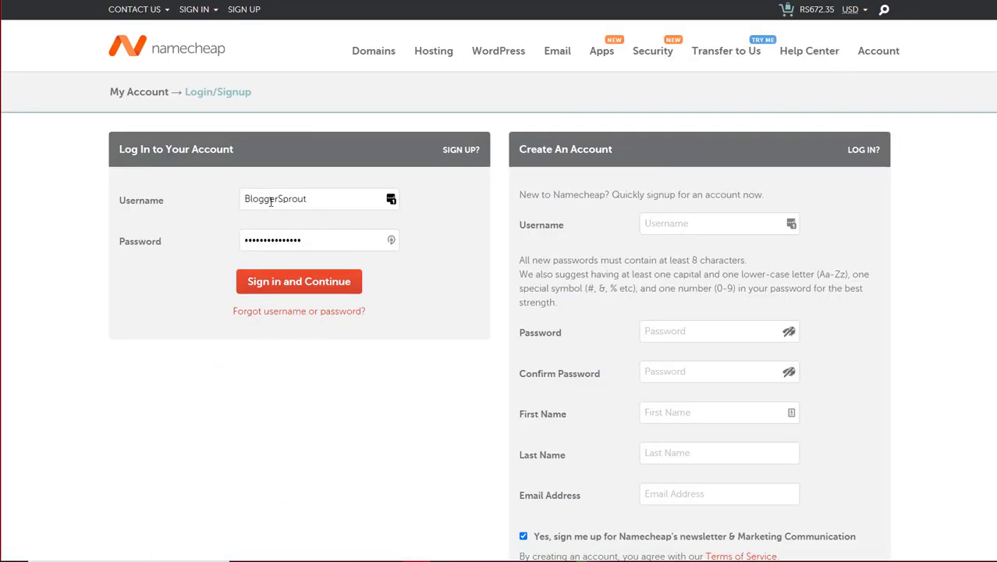
scroll(702, 271, "down", 1)
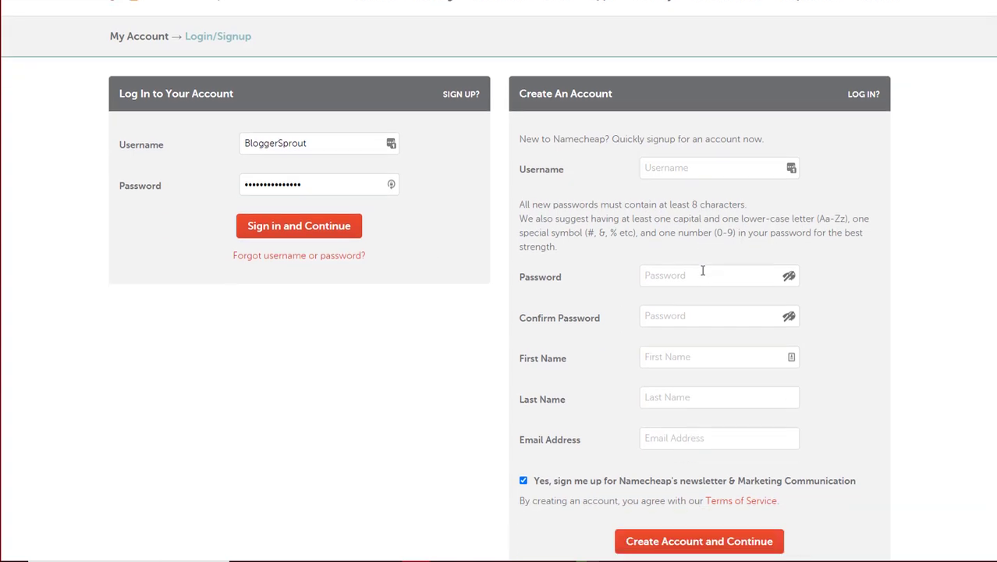
left_click(681, 165)
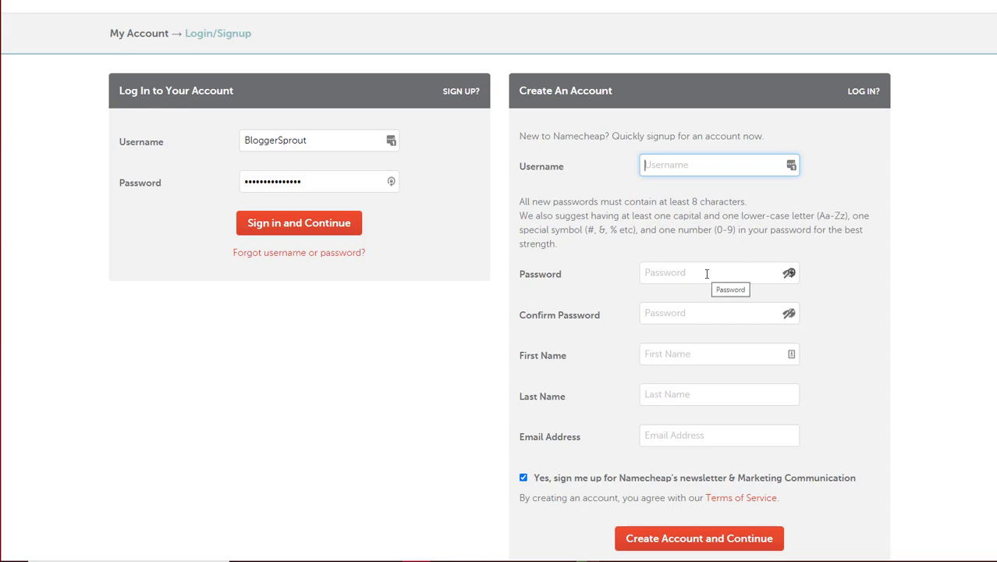
scroll(635, 195, "up", 1)
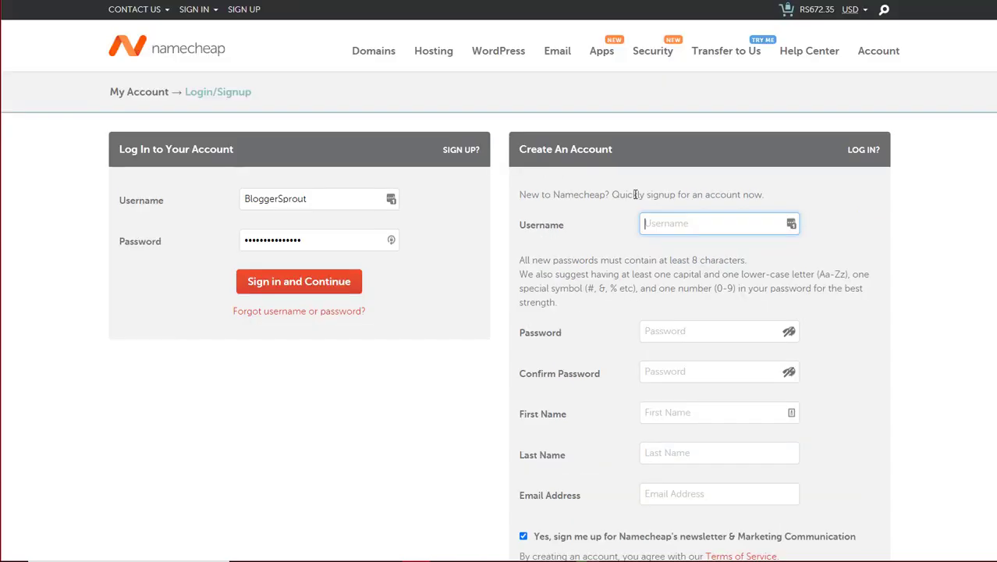
scroll(725, 321, "down", 1)
scroll(724, 320, "down", 5)
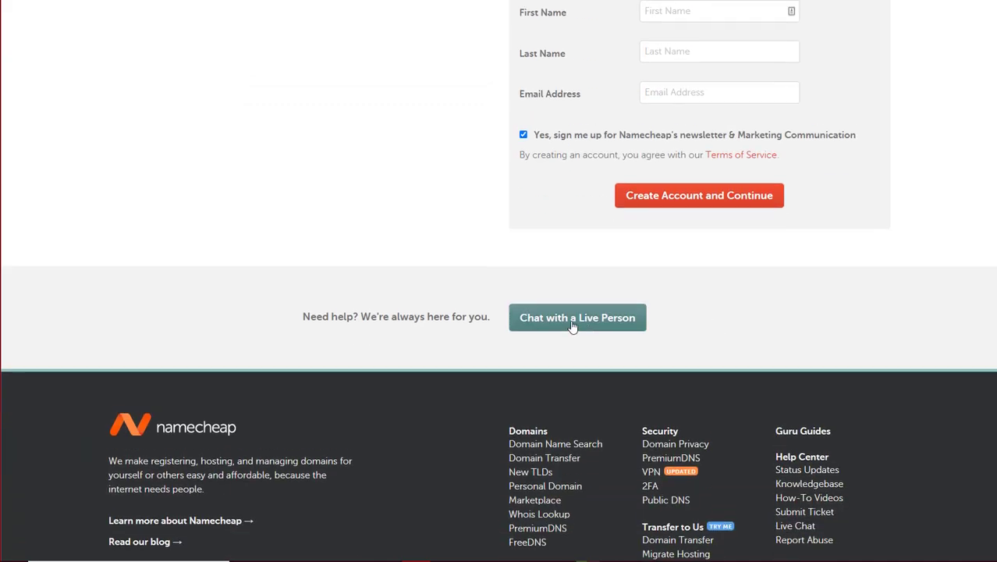
scroll(572, 327, "up", 6)
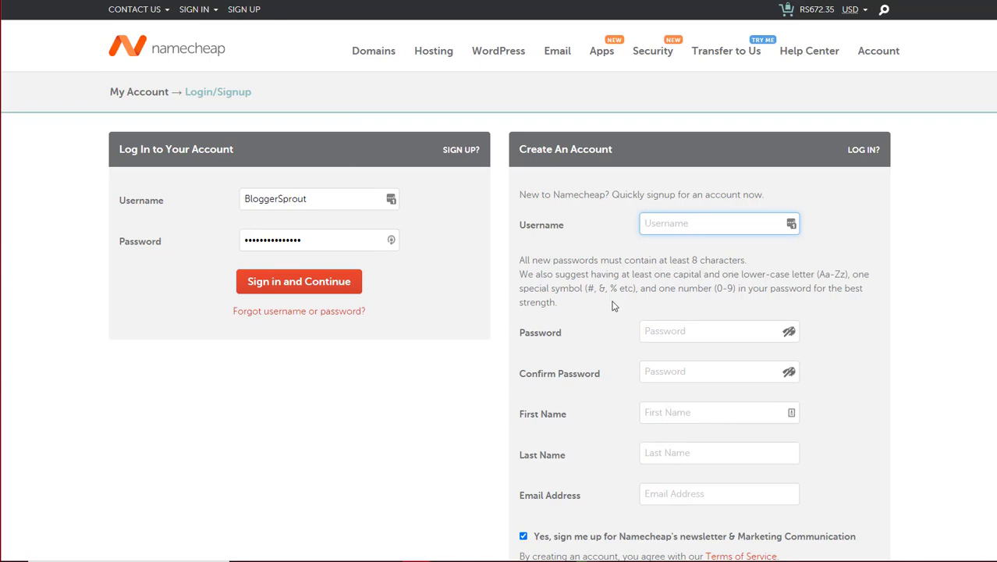
scroll(639, 296, "down", 3)
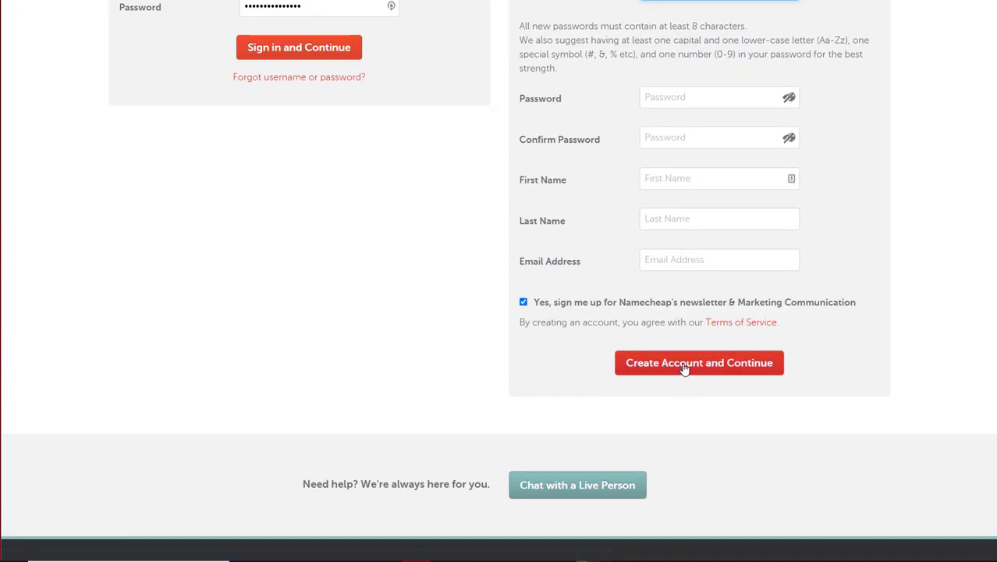
scroll(258, 200, "up", 3)
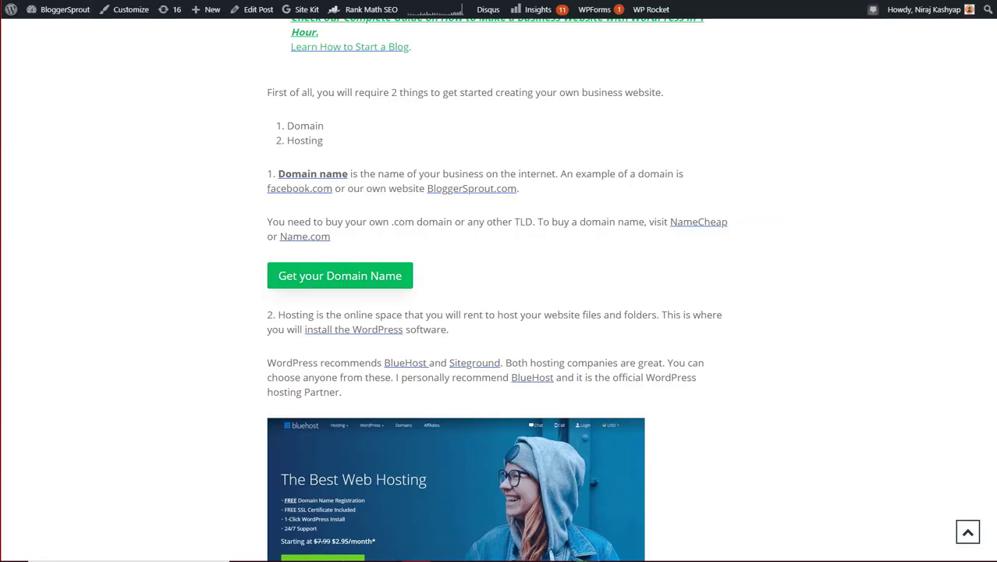
Go to the hosting section of the blog article and open its Bluehost hosting offer.
scroll(437, 220, "down", 3)
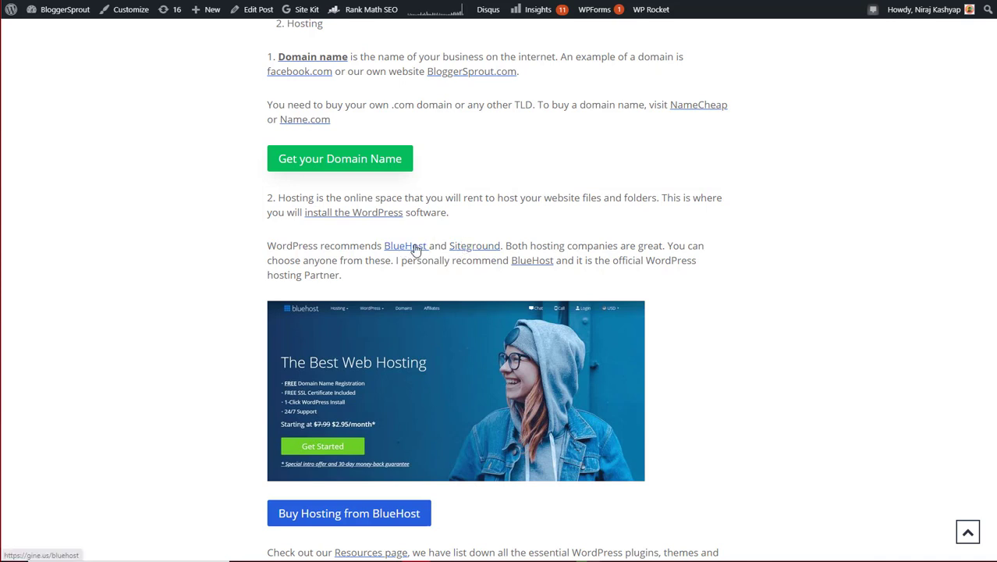
scroll(415, 251, "down", 1)
scroll(415, 250, "down", 1)
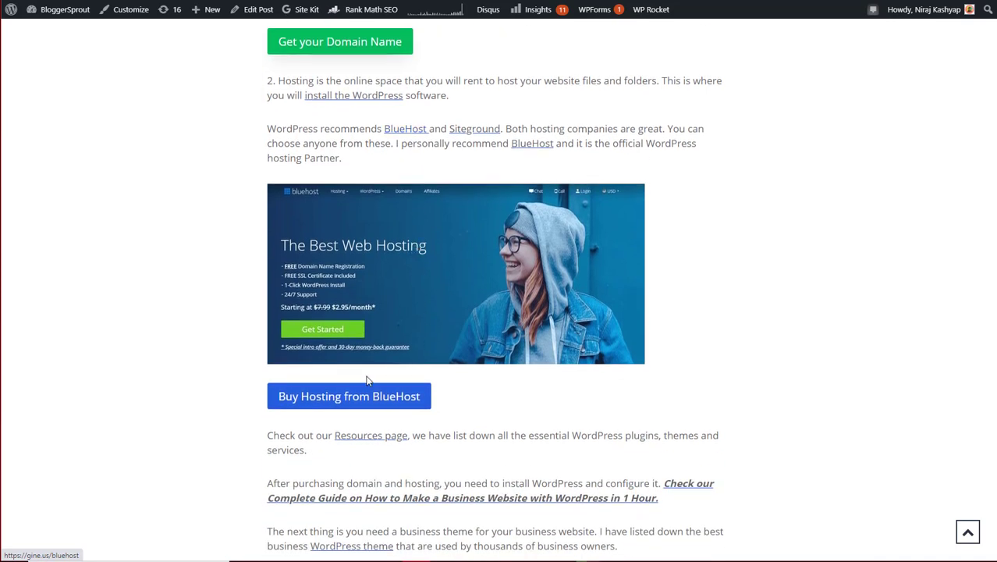
left_click(333, 397)
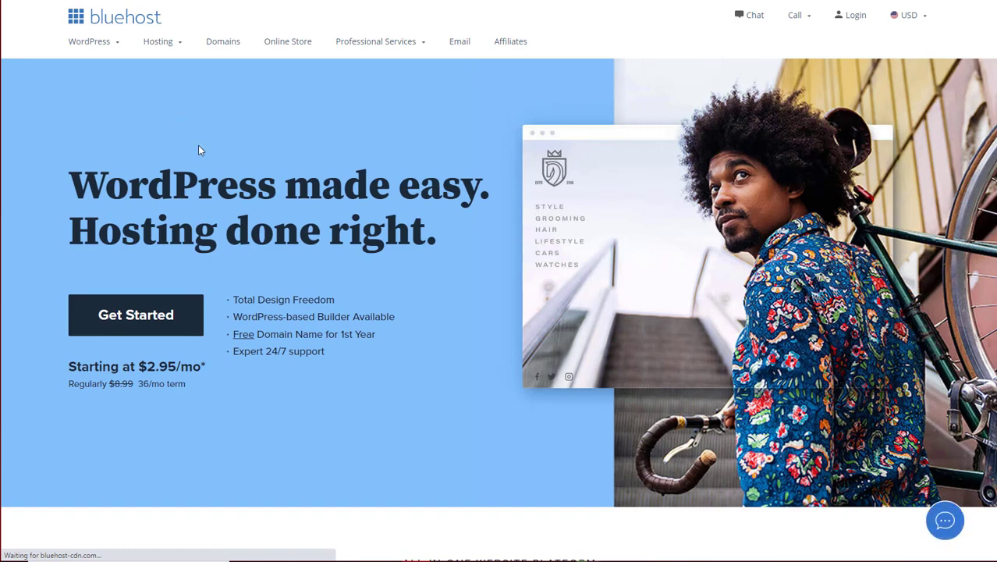
Examine Bluehost's home page, including the hosting types, domain name search and website templates.
scroll(352, 266, "down", 6)
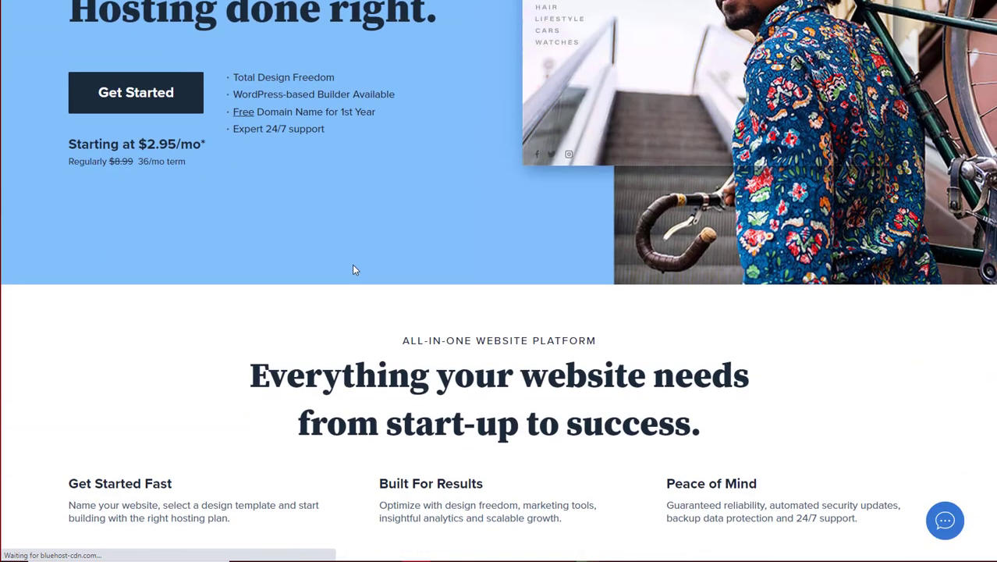
scroll(357, 251, "down", 7)
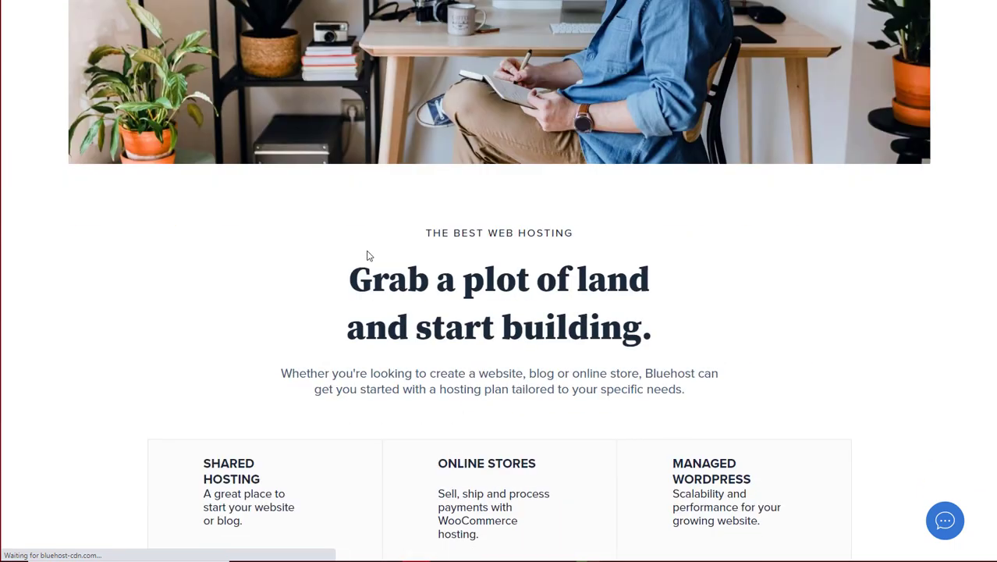
scroll(383, 231, "down", 3)
scroll(402, 233, "down", 8)
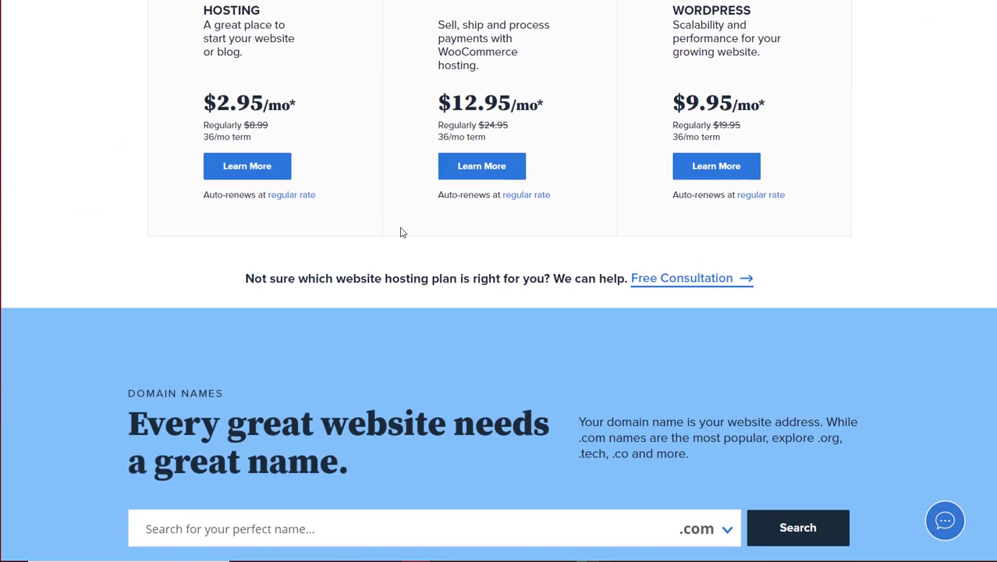
scroll(403, 238, "down", 11)
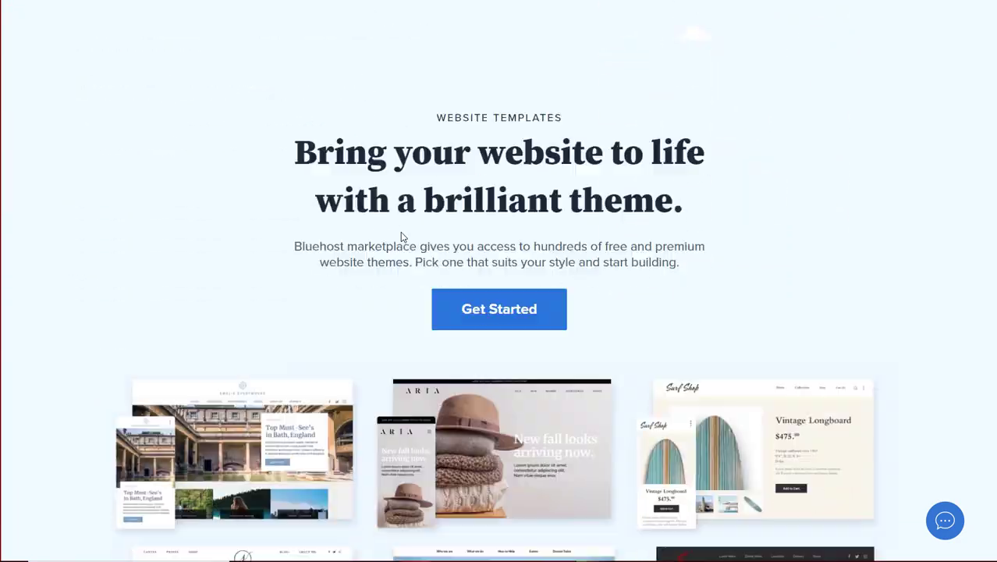
scroll(351, 236, "up", 7)
scroll(351, 237, "up", 20)
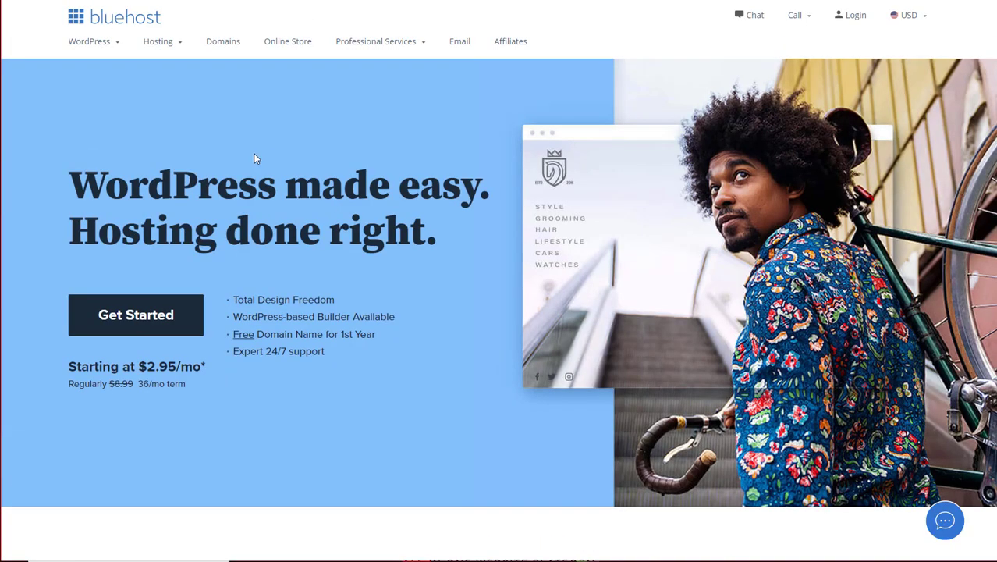
Open Bluehost's WordPress Hosting page and display its pricing plans.
mouse_move(116, 45)
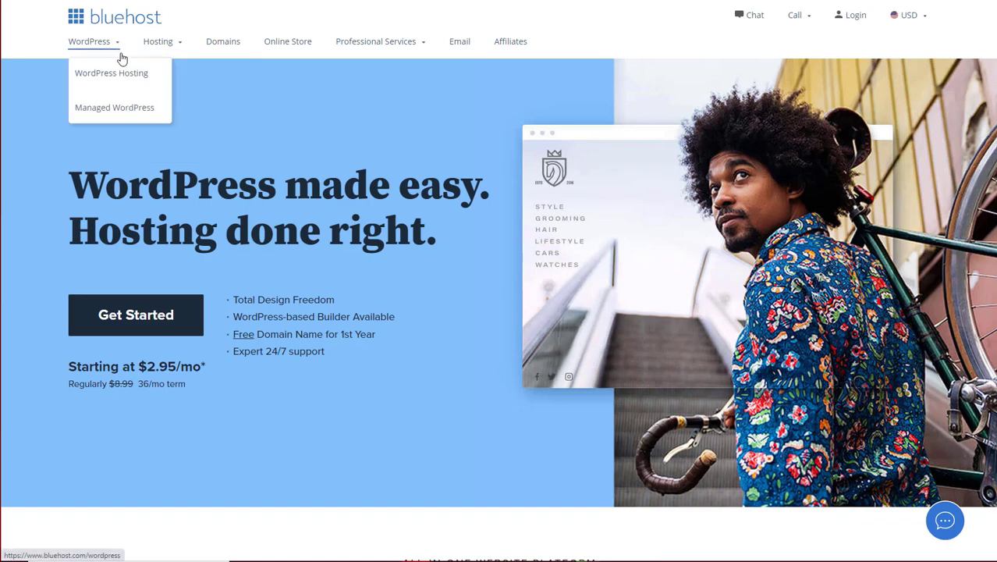
left_click(123, 74)
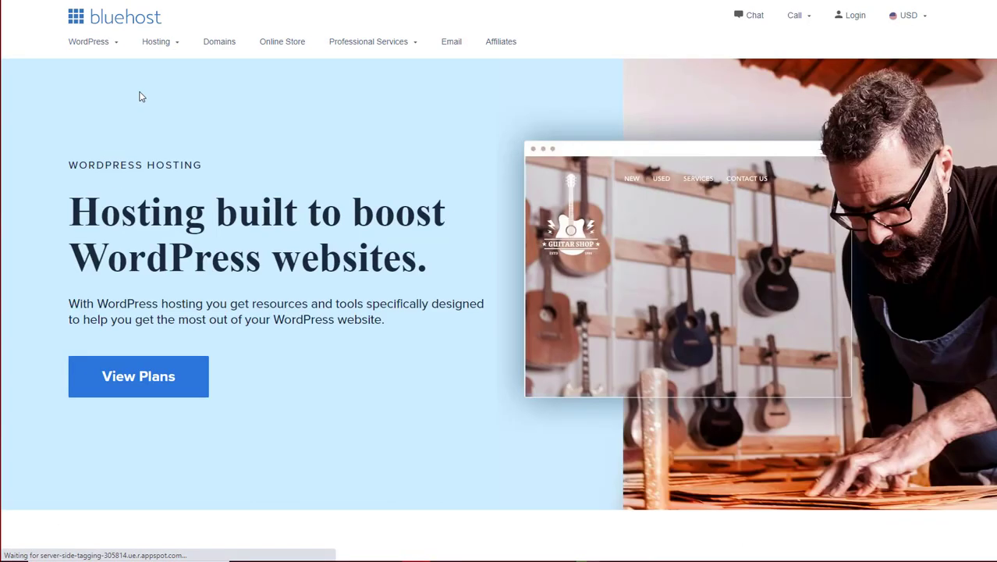
mouse_move(96, 55)
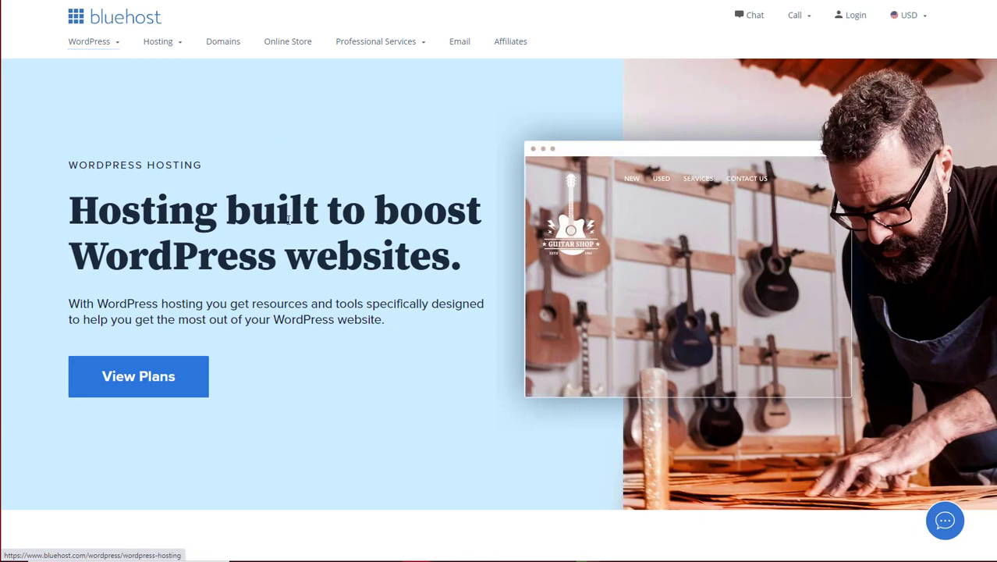
scroll(179, 284, "down", 2)
left_click(191, 265)
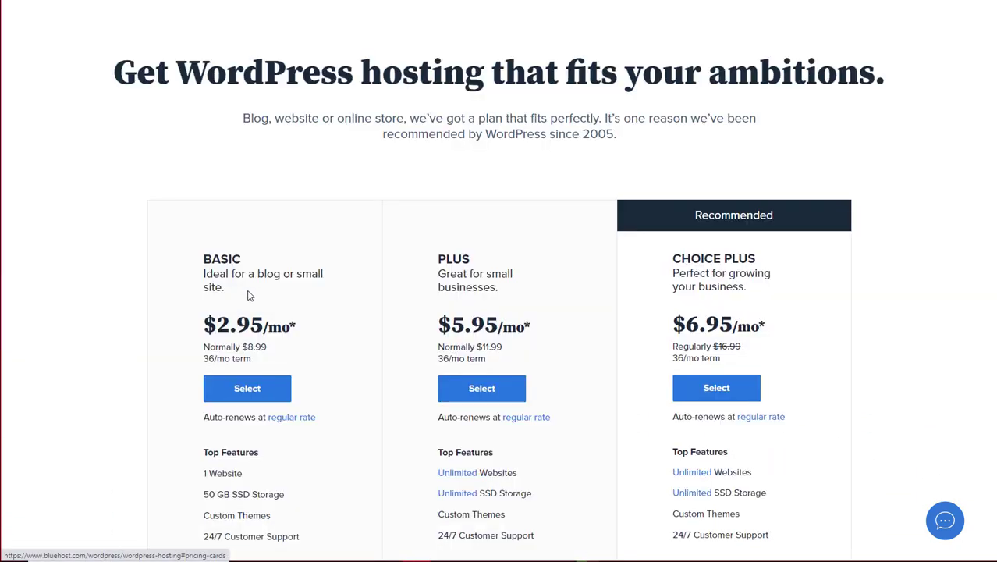
Examine the Basic plan's monthly price, website and storage limits, free domain term, CDN and SSL certificate.
scroll(367, 221, "down", 3)
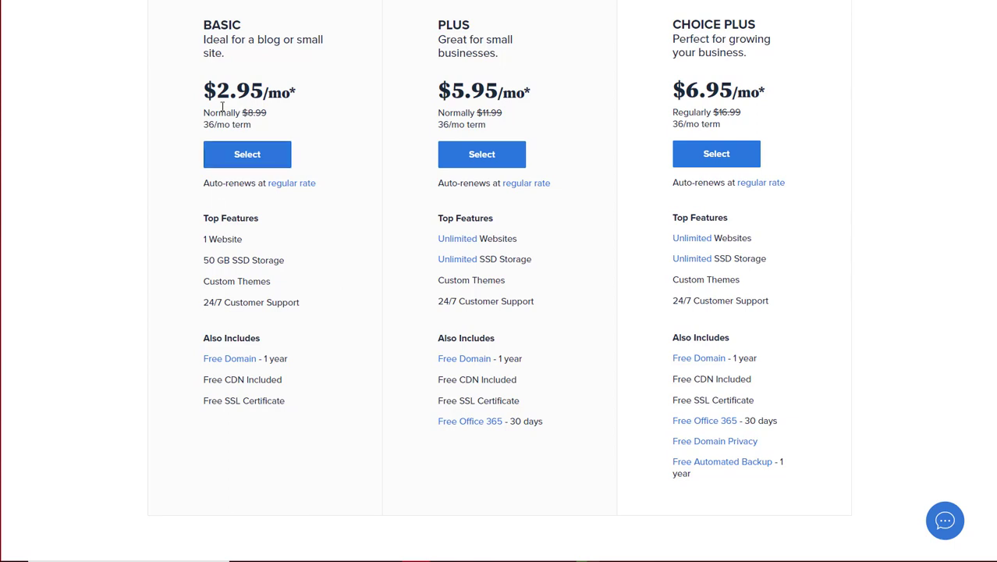
left_click_drag(205, 90, 262, 92)
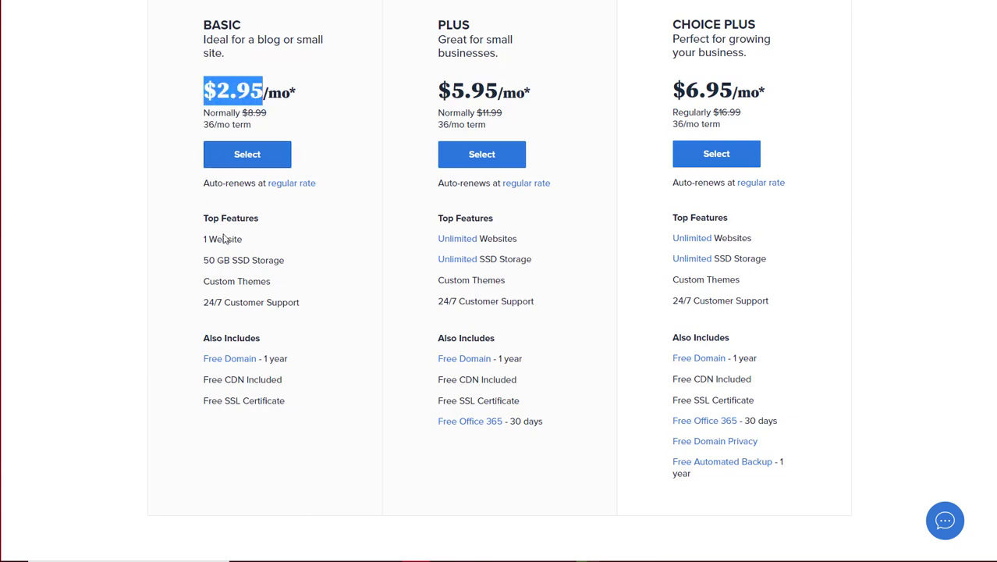
left_click_drag(203, 239, 228, 260)
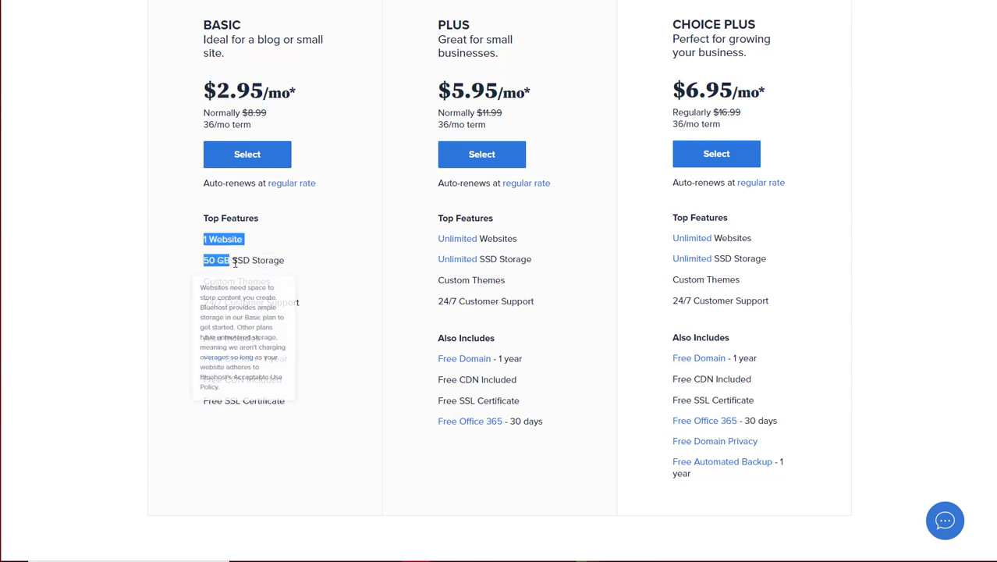
left_click(234, 260)
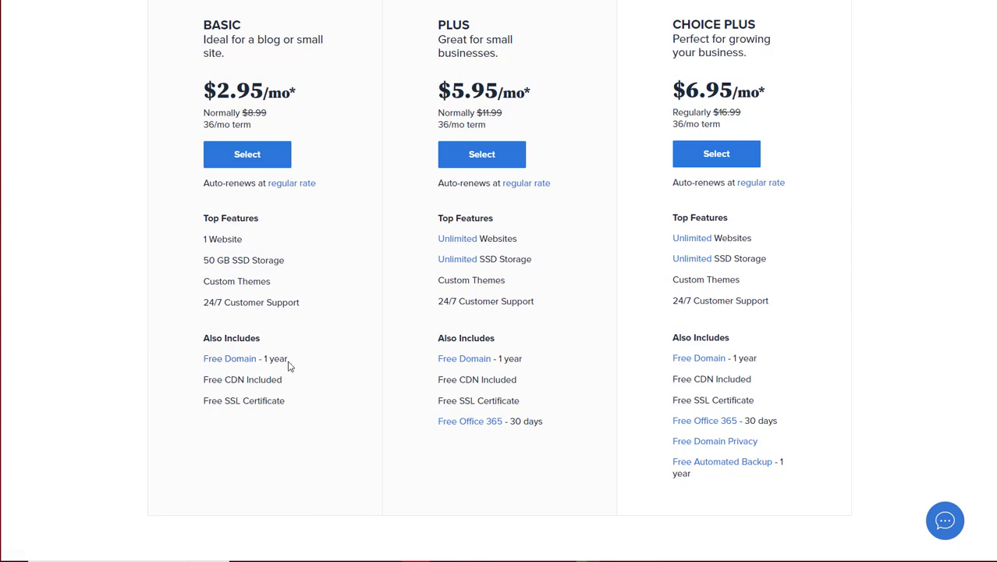
left_click_drag(289, 364, 263, 363)
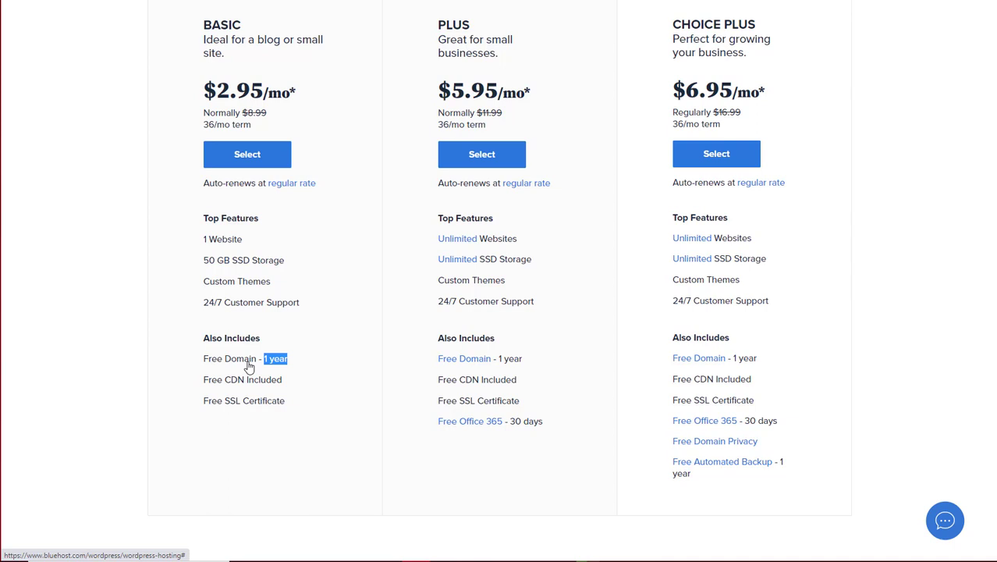
left_click(320, 368)
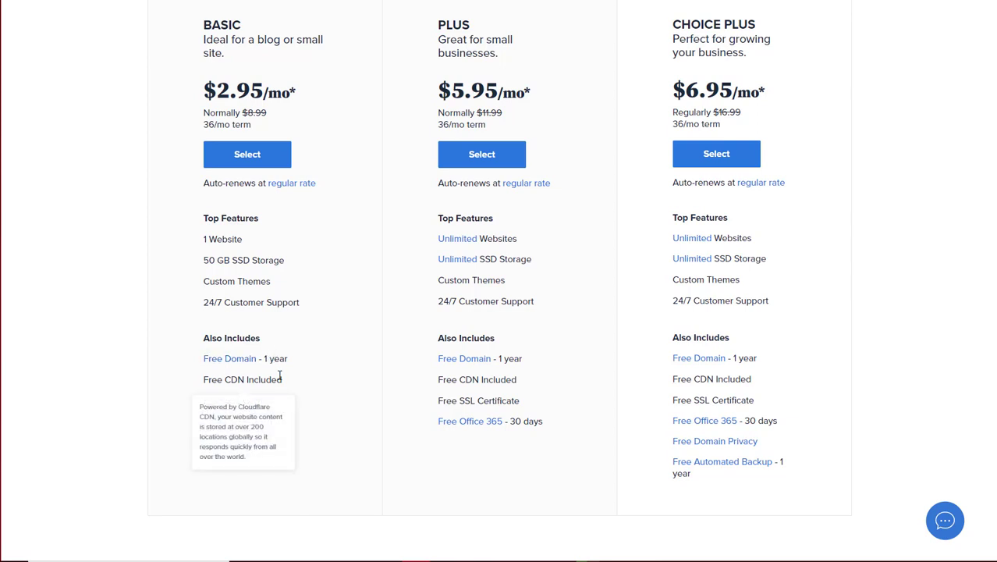
mouse_move(254, 381)
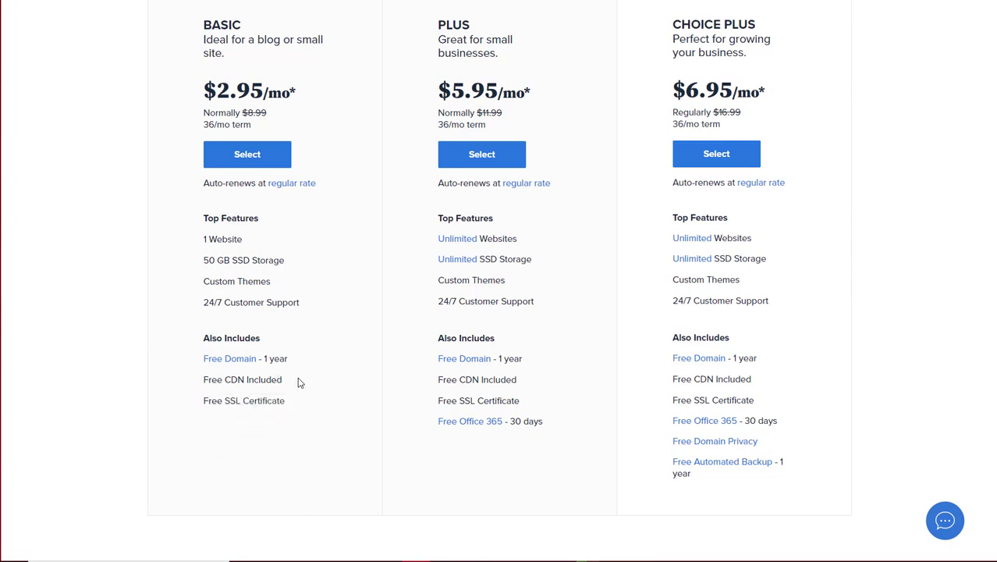
mouse_move(251, 399)
Switch to Notepad and start with an empty document.
key("super")
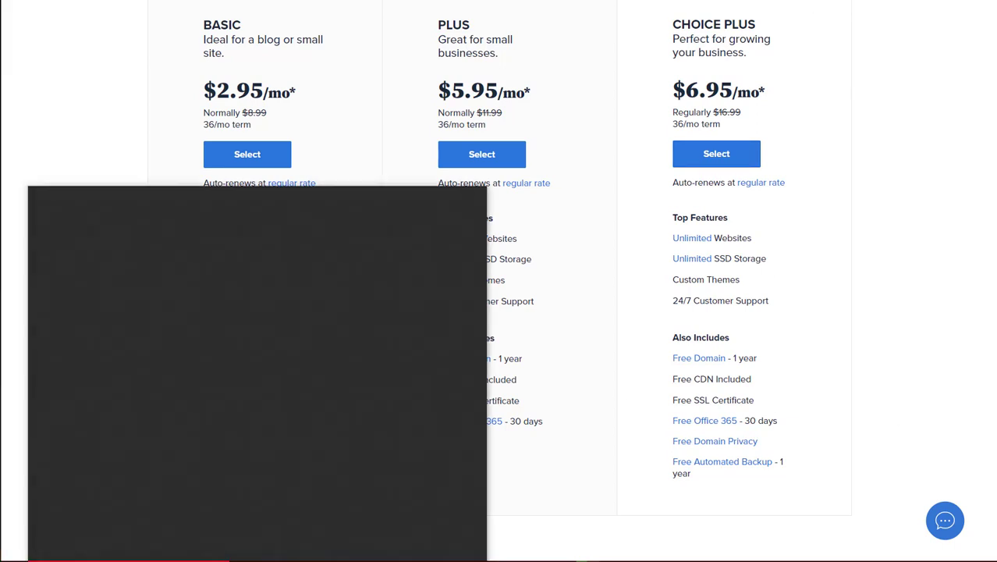
type("notepad")
key("Return")
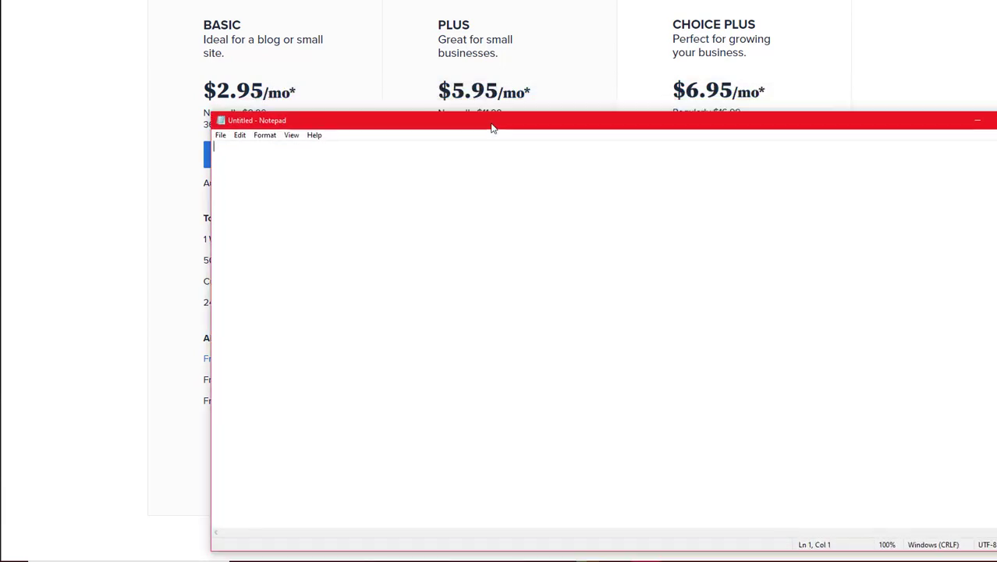
type("++")
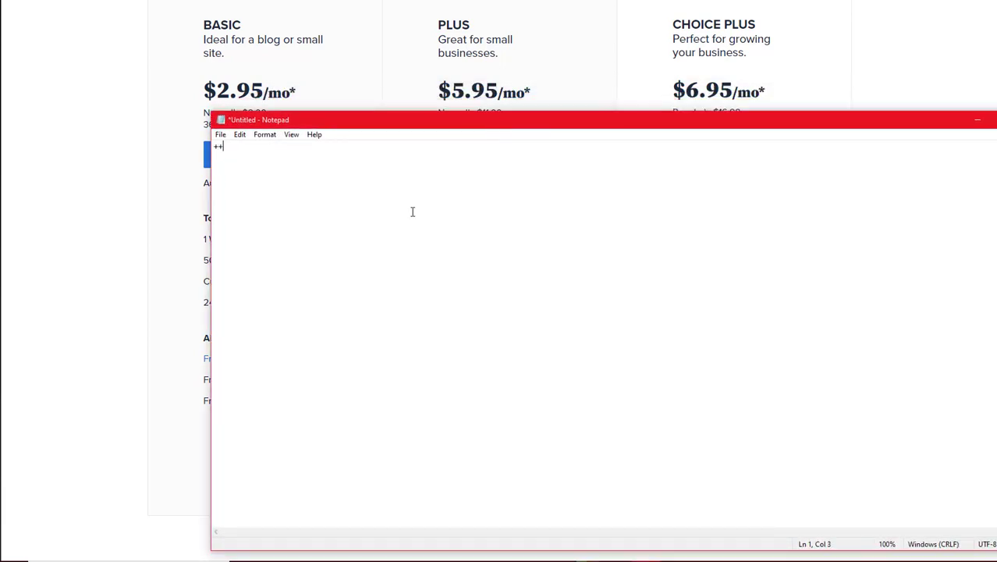
key("BackSpace")
key("BackSpace")
Turn on word wrap and set the font size to 24.
left_click(243, 135)
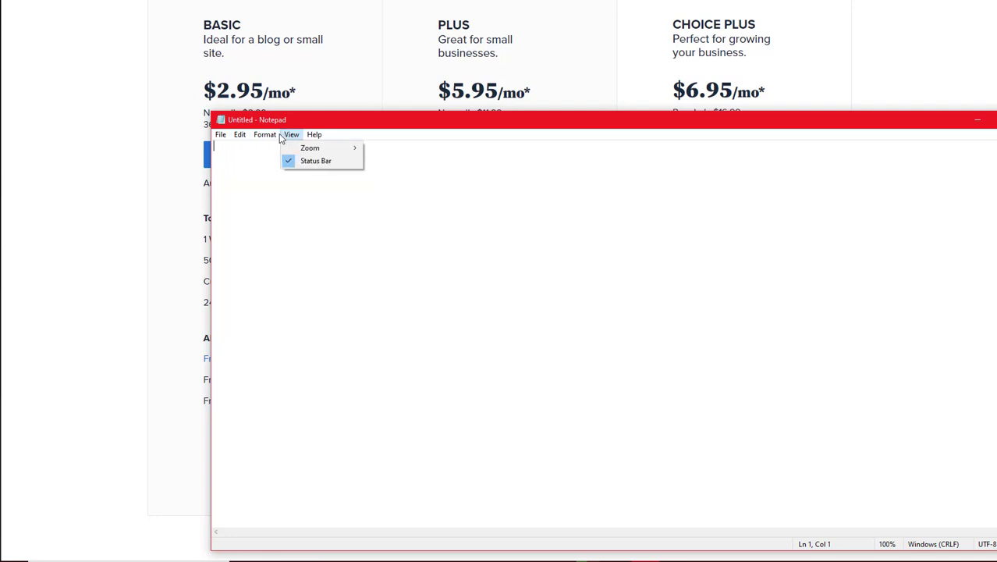
left_click(272, 149)
left_click(265, 134)
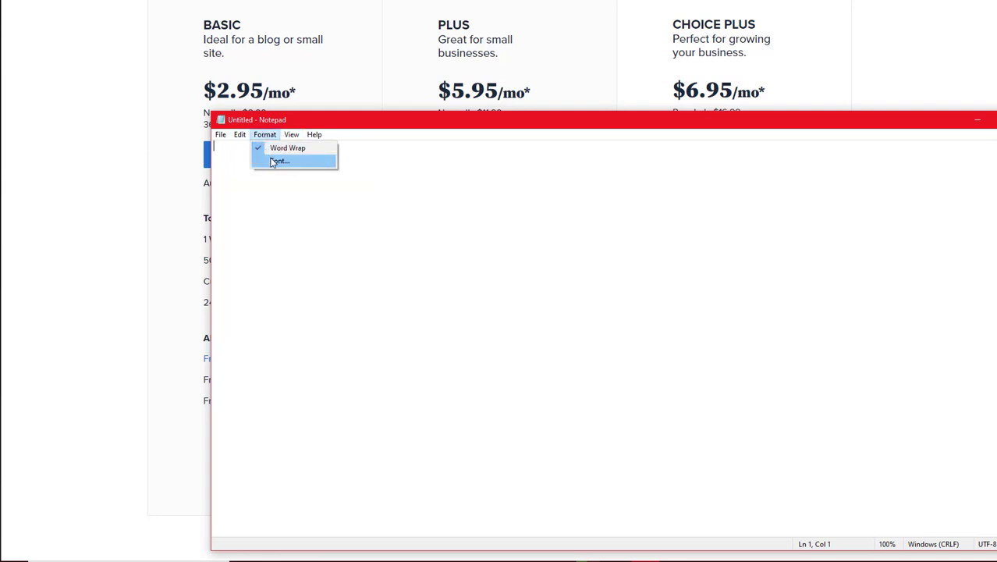
left_click(350, 248)
scroll(451, 296, "down", 1)
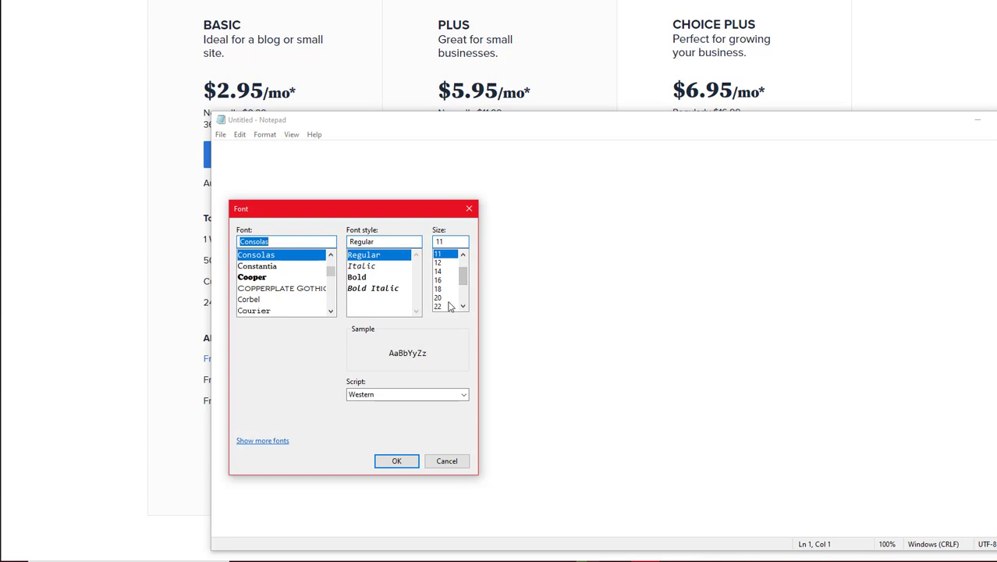
left_click(442, 297)
left_click(446, 307)
left_click(462, 305)
left_click(442, 307)
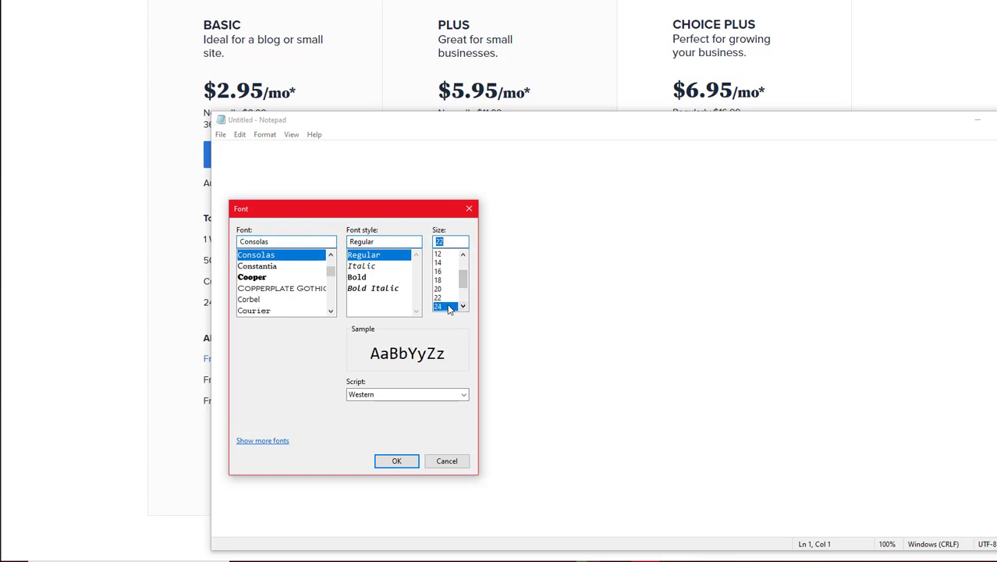
left_click(399, 461)
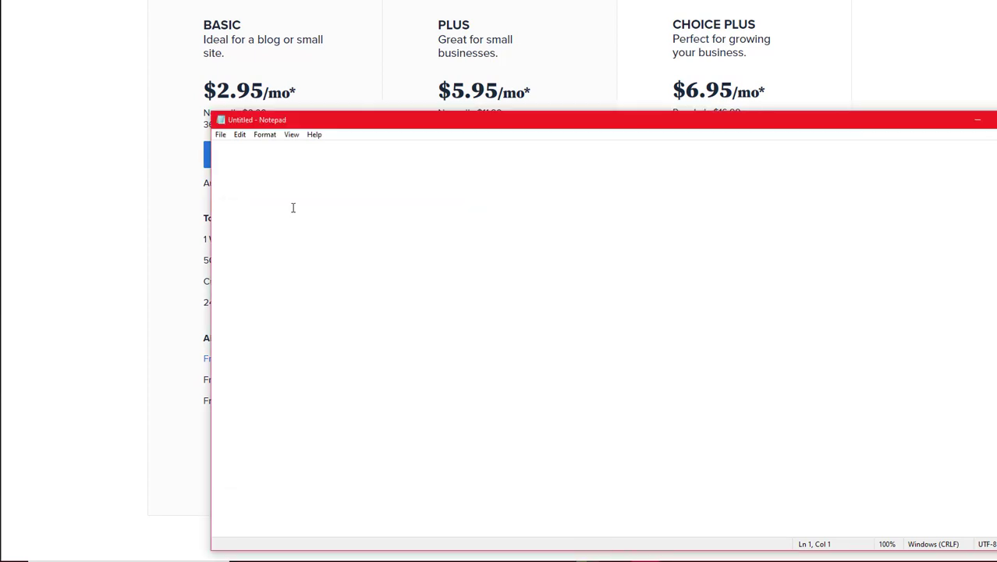
Write awesomecompany.com and awesomecompanystore.com as two example domains separated by a blank line.
type("awesome")
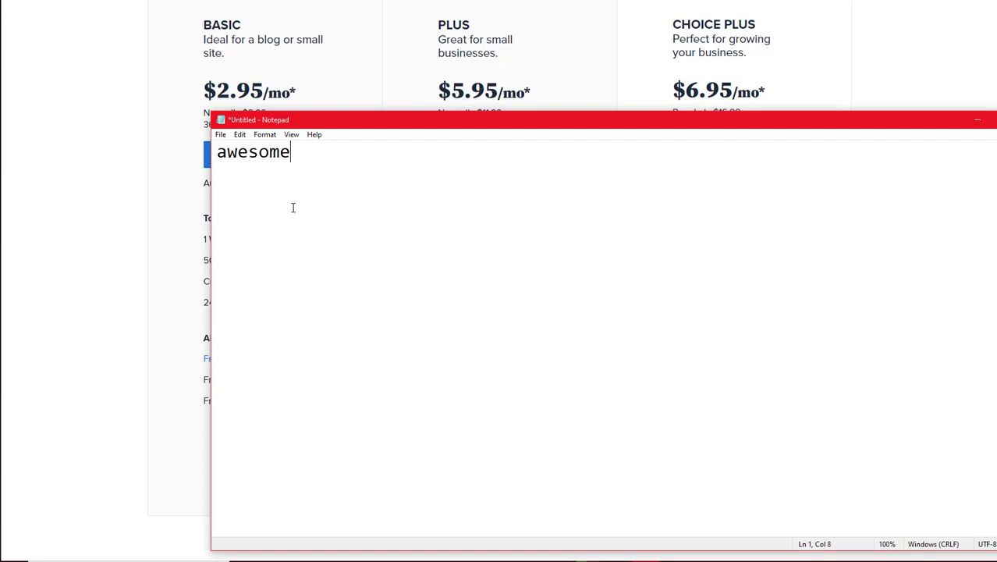
type("compa")
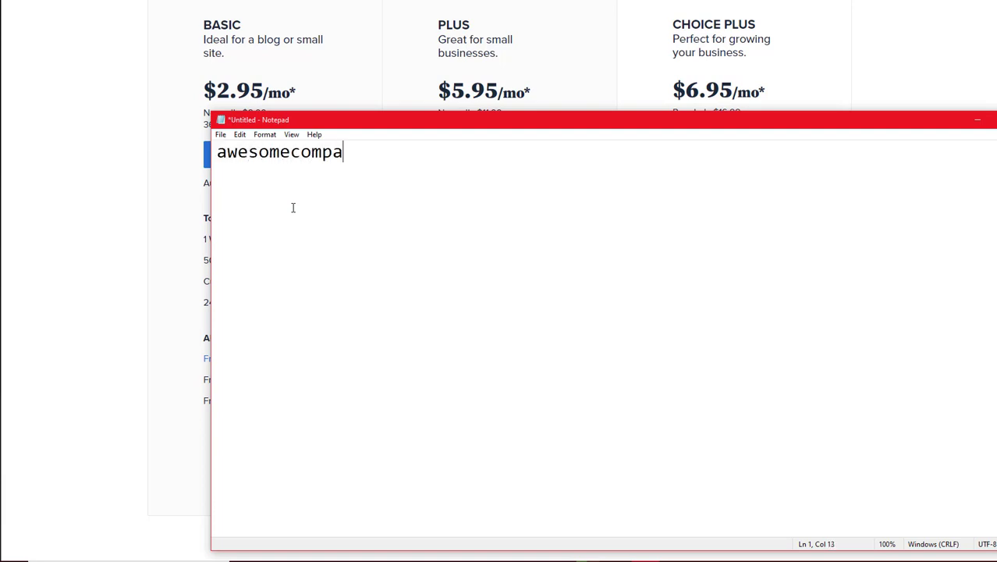
type("ny.com")
key("Return")
key("Return")
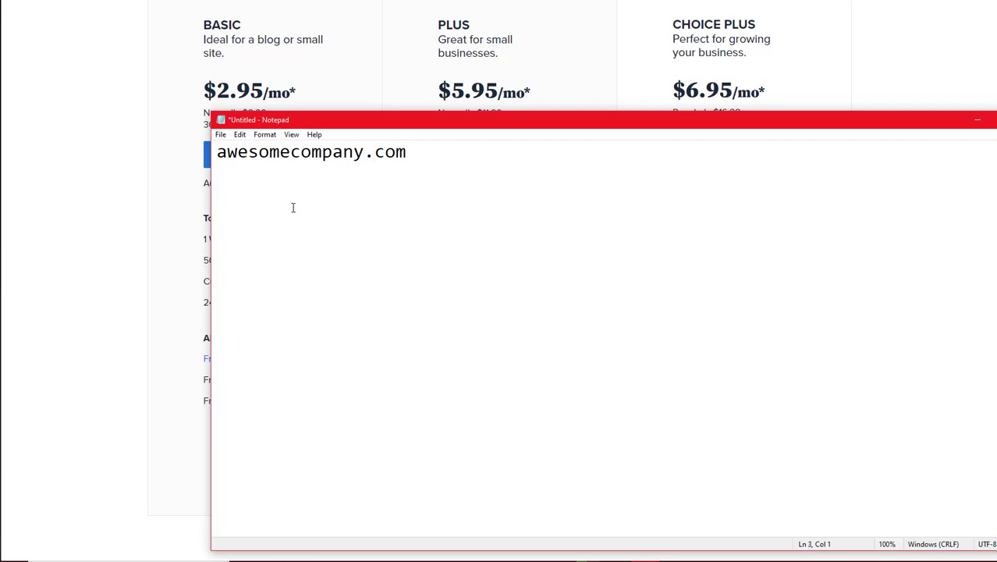
type("awesomecompanysto")
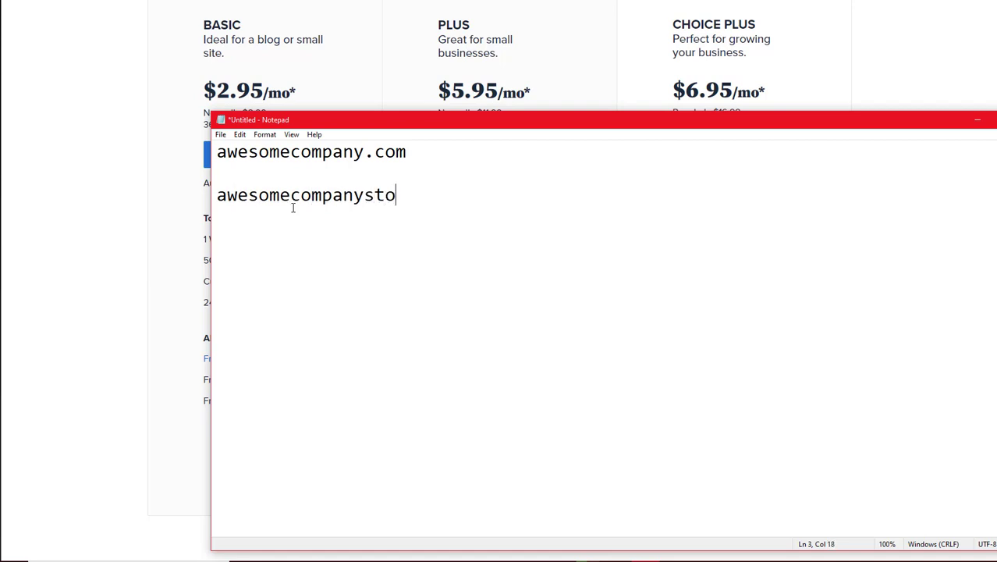
type("re.com")
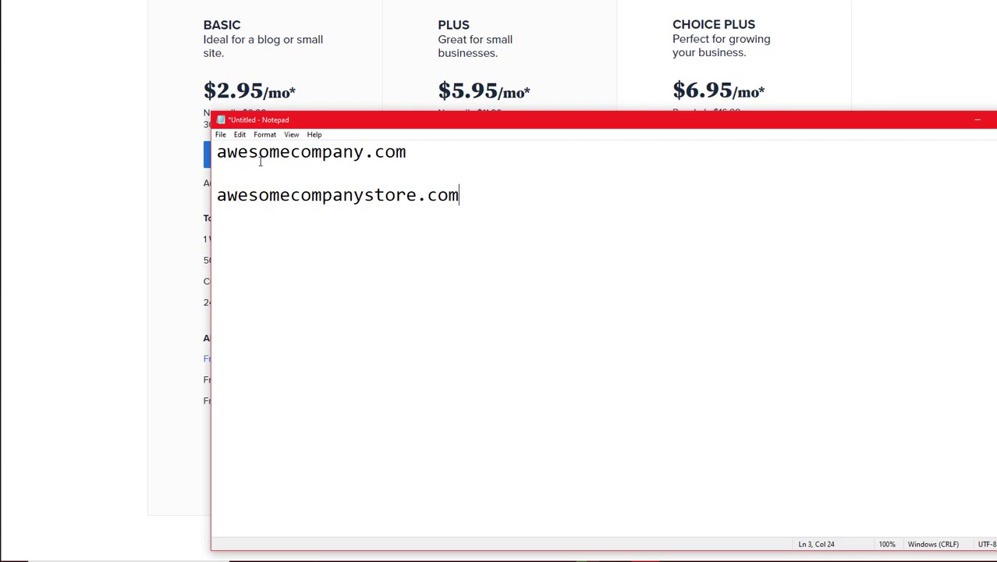
Compare the two example domains by highlighting awesomecompany.com and the word "store" in the second domain.
left_click_drag(217, 152, 406, 152)
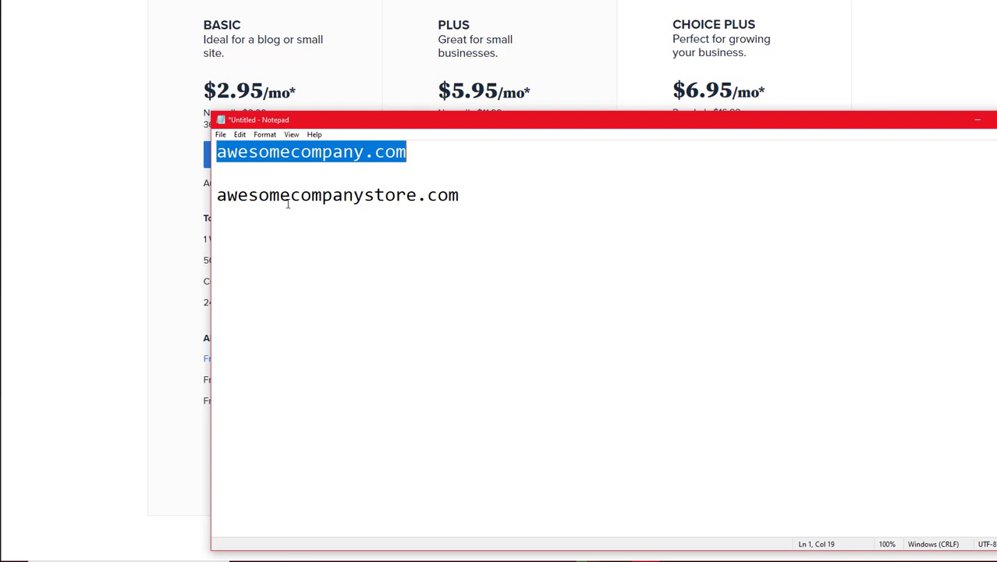
left_click_drag(363, 195, 415, 198)
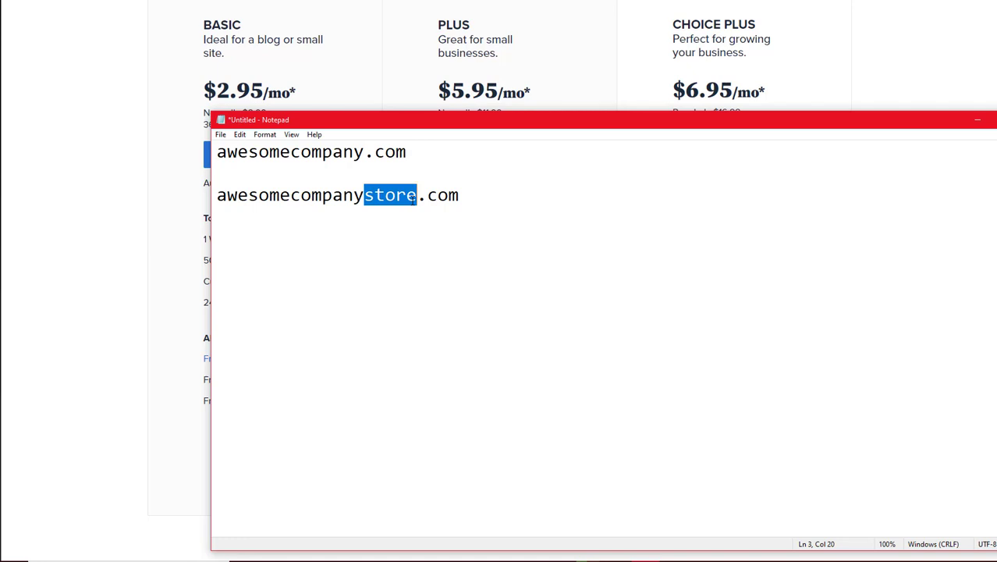
left_click_drag(216, 152, 407, 154)
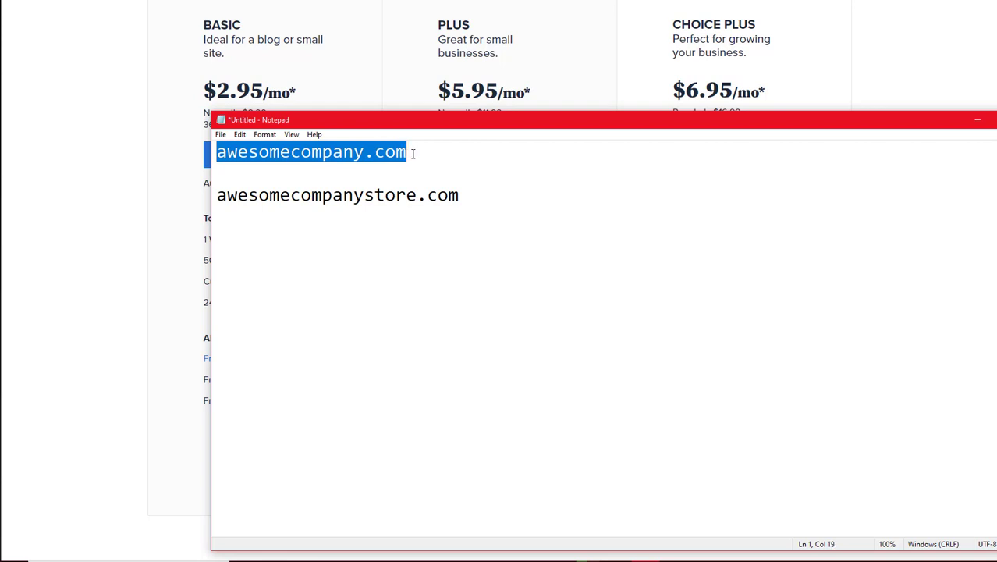
left_click(373, 166)
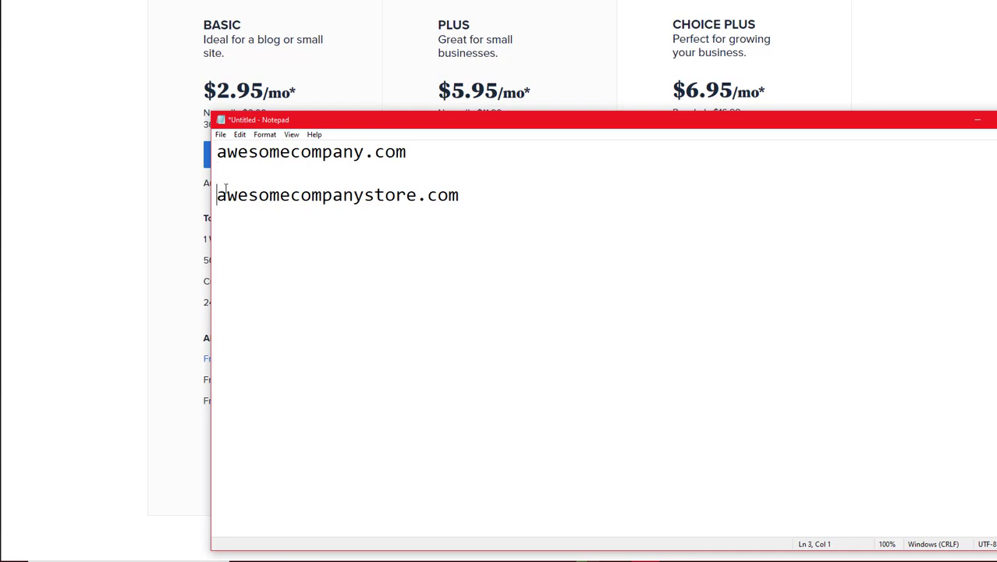
Add the subdomain store.awesomecompany.com on the blank line between the two domains and return to the Bluehost pricing plans.
type("store")
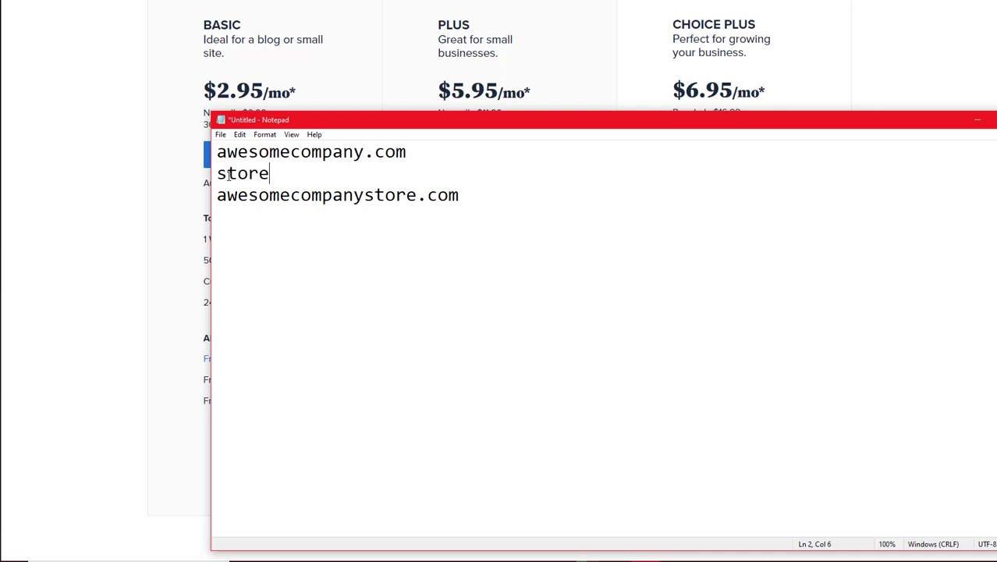
type(".awesome")
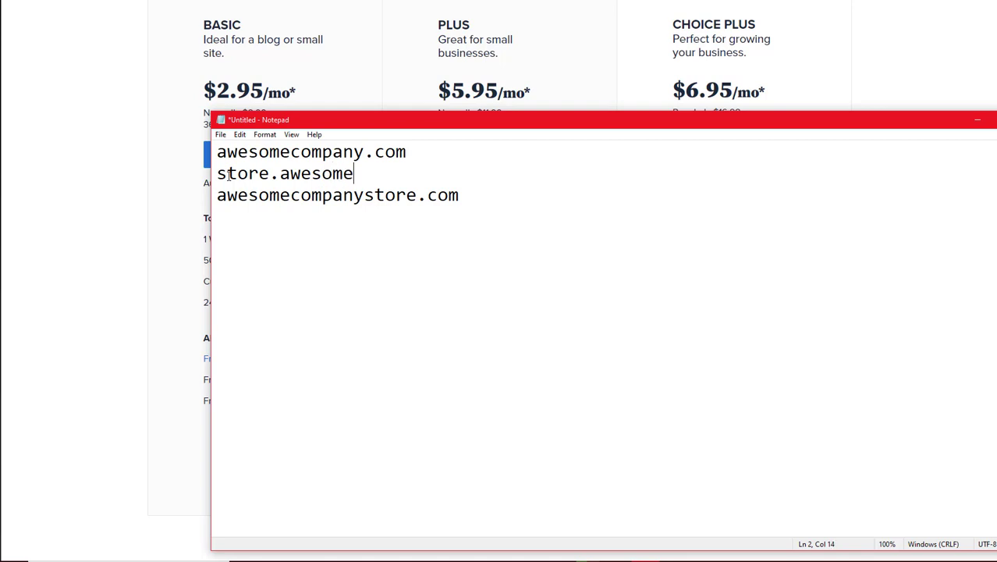
type("company.com")
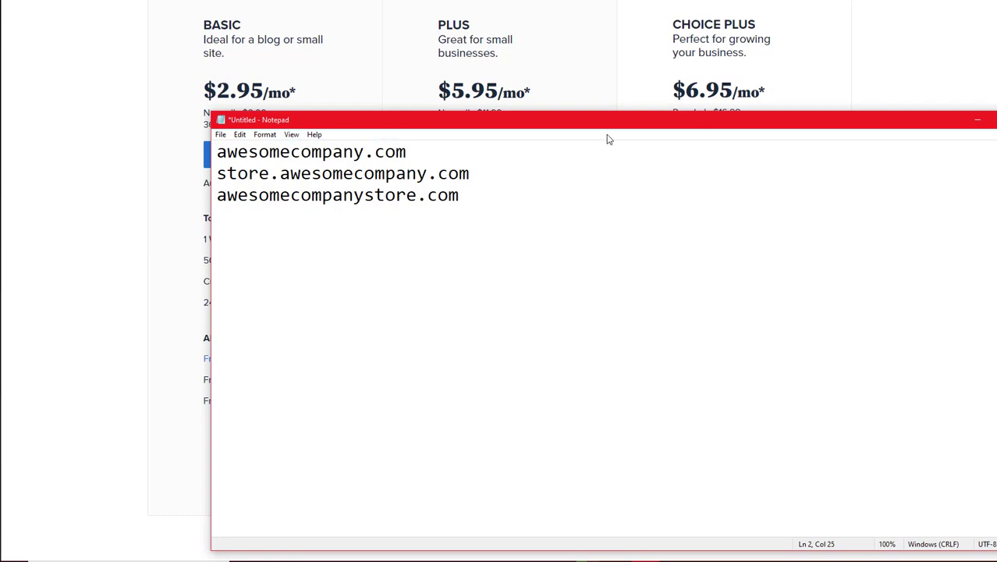
left_click_drag(710, 124, 996, 166)
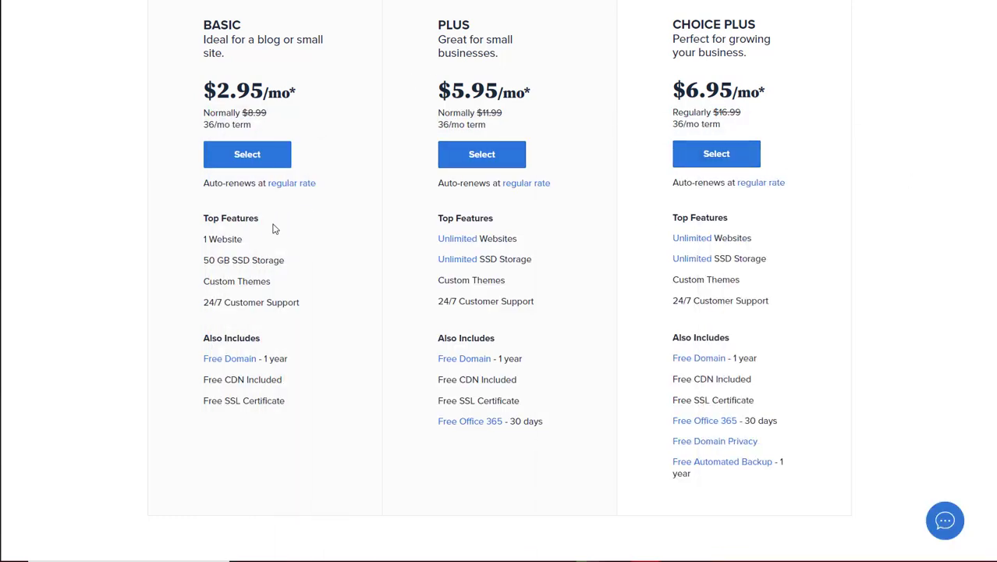
Compare the Basic plan's website limit with the Plus plan's price and select the Plus plan.
left_click_drag(191, 242, 243, 240)
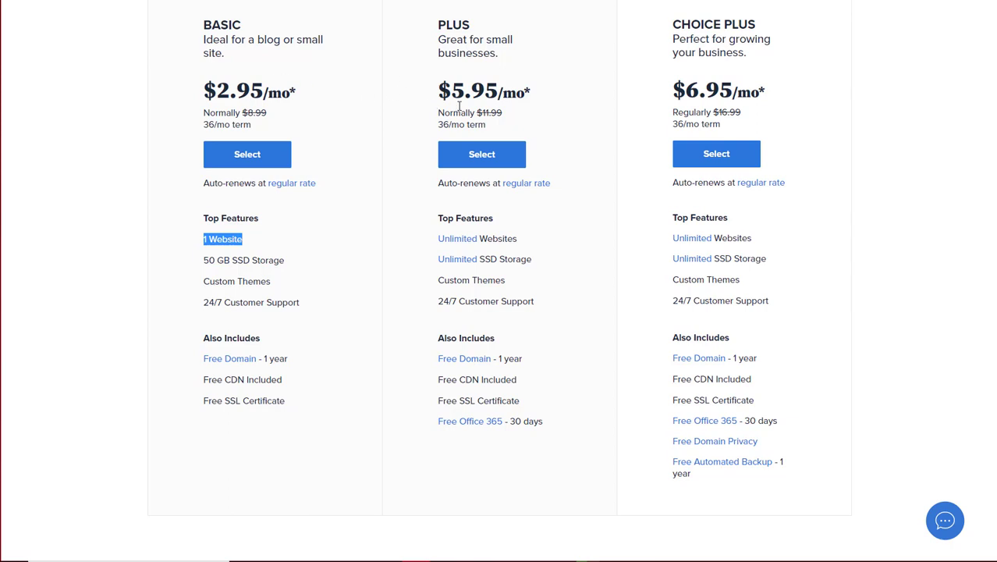
left_click_drag(439, 91, 499, 93)
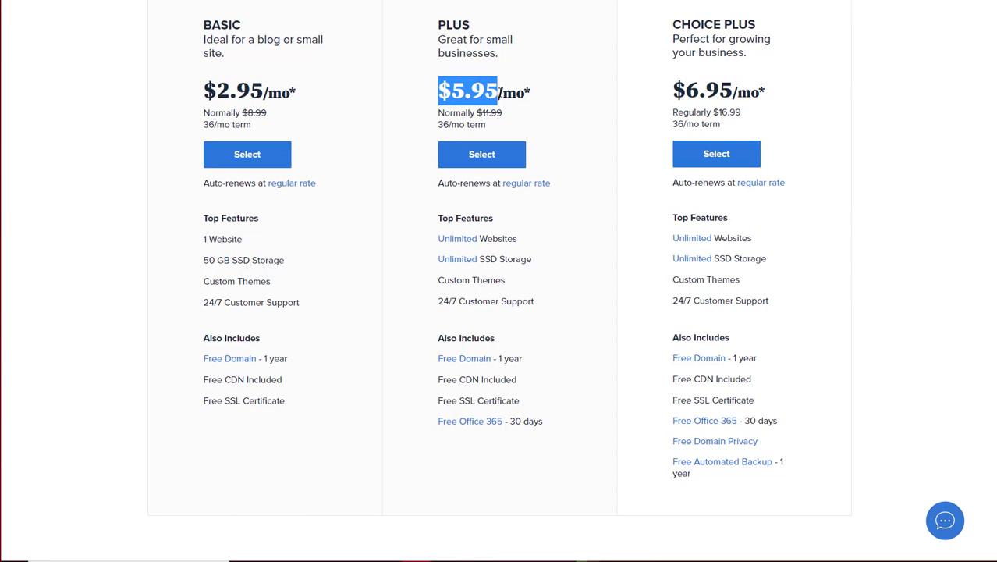
left_click(460, 155)
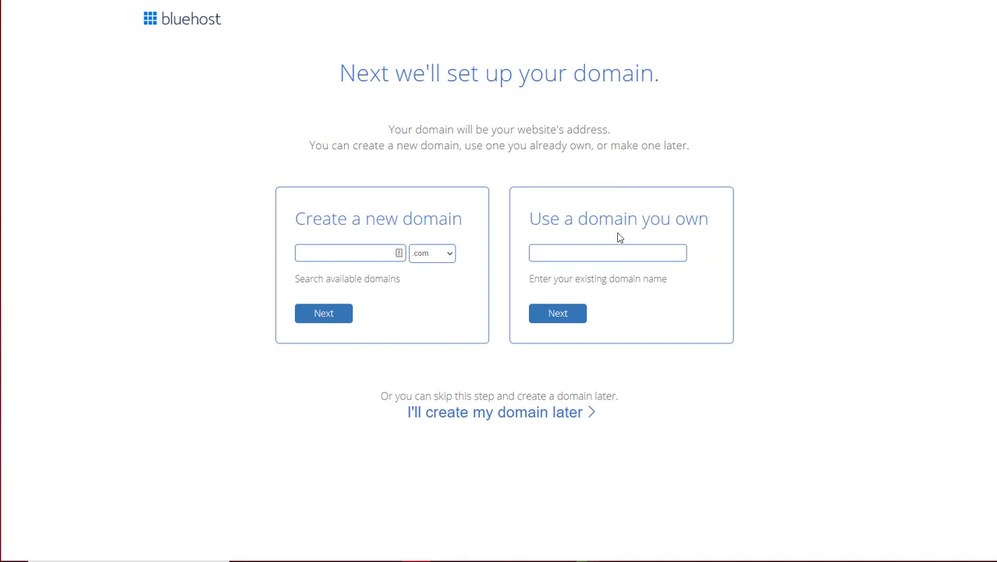
Enter freeawesomestore with the .com extension as the new domain and continue to account creation.
left_click(590, 253)
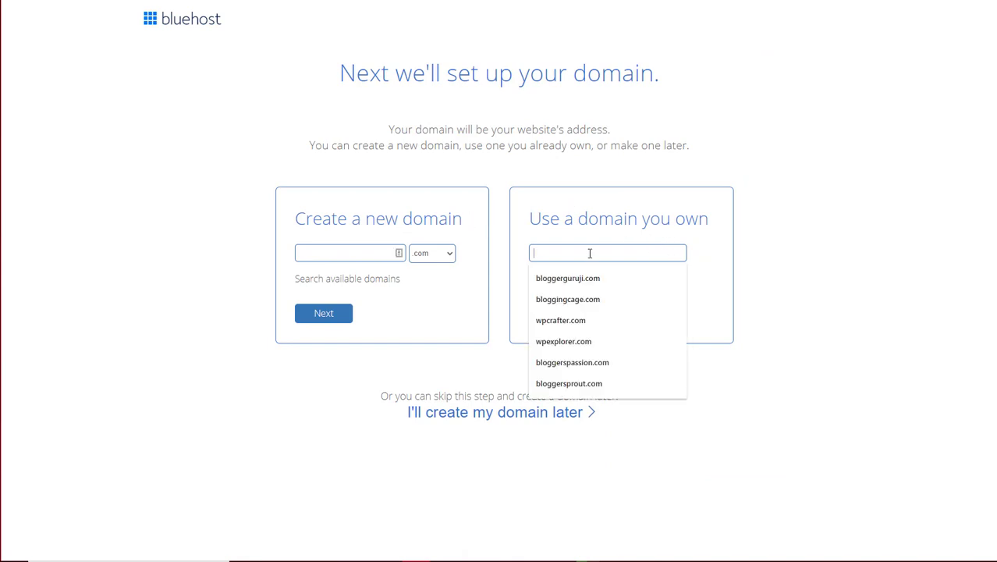
left_click(351, 253)
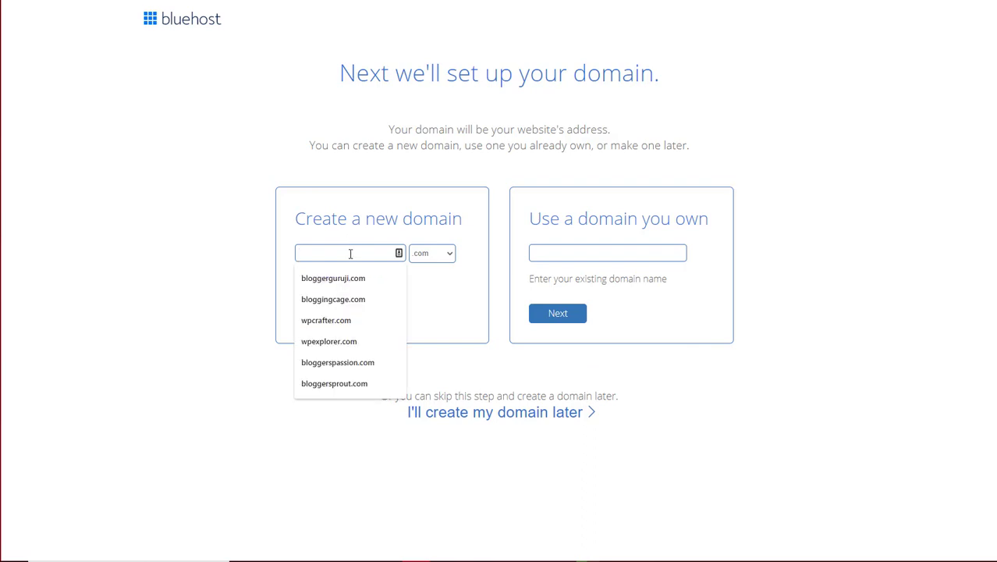
type("freeawe")
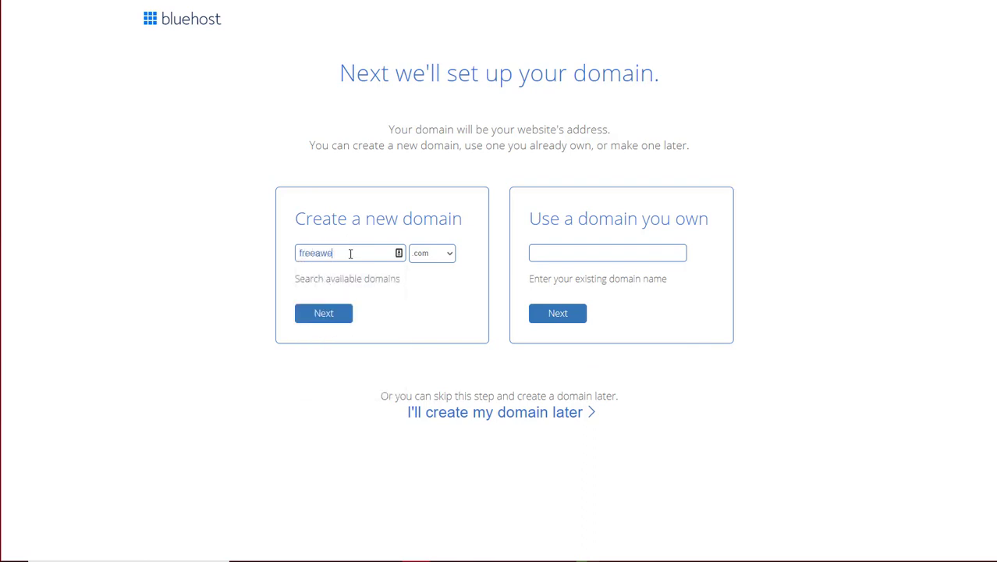
type("somestore.c")
key("BackSpace")
key("BackSpace")
left_click(336, 315)
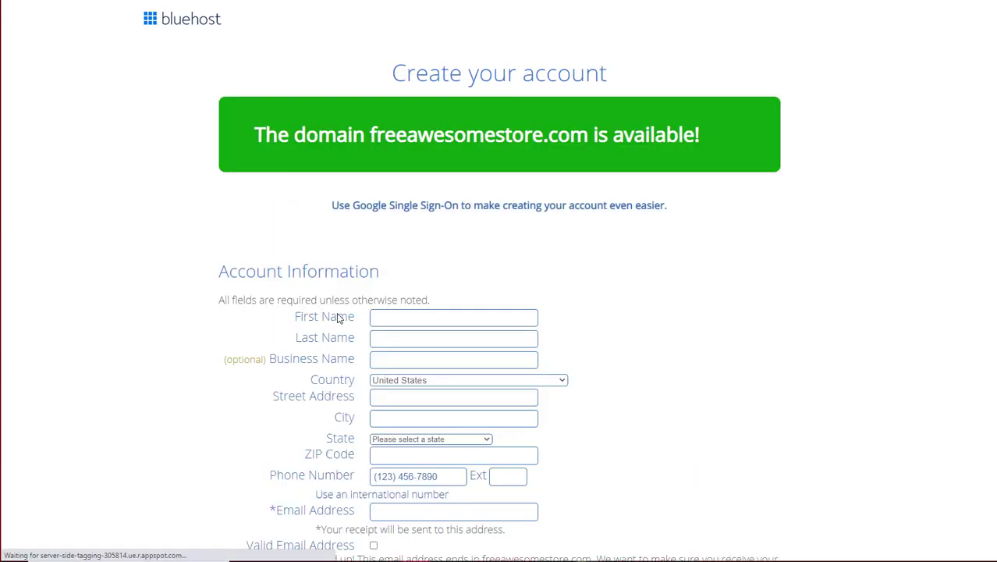
Examine the account creation page's personal details fields, Plus plan billing terms, hosting price and package extras.
scroll(538, 192, "down", 2)
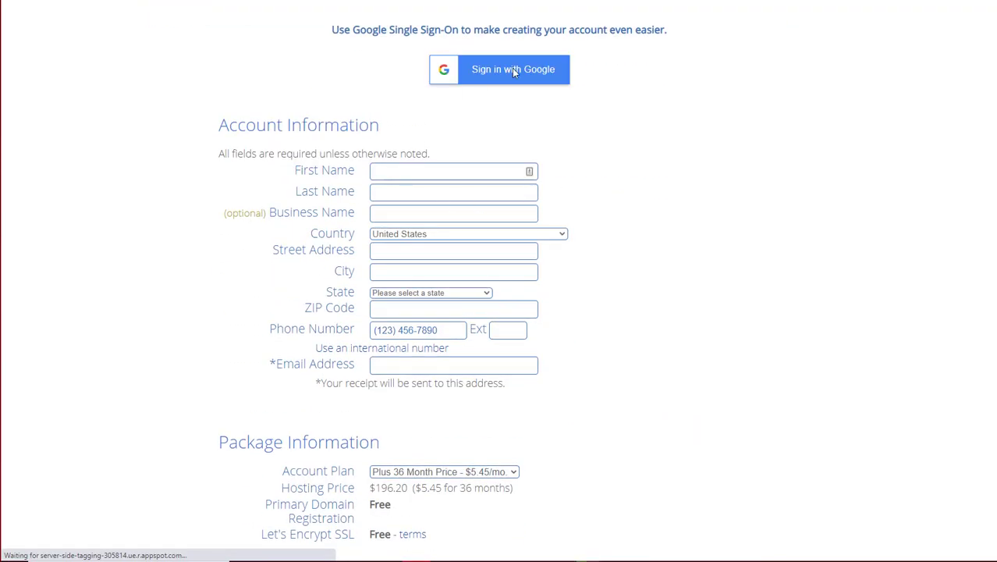
scroll(421, 171, "down", 1)
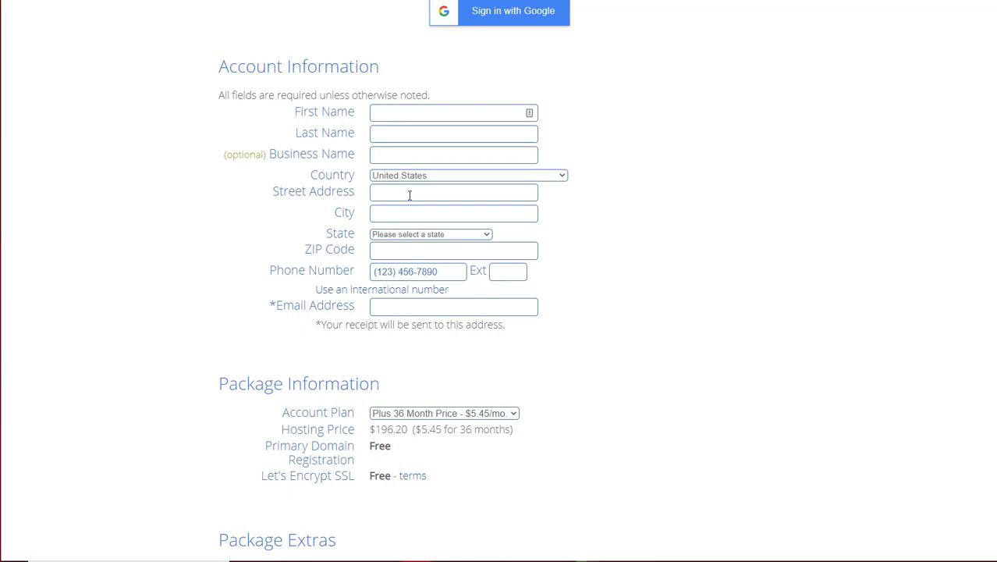
scroll(410, 195, "down", 3)
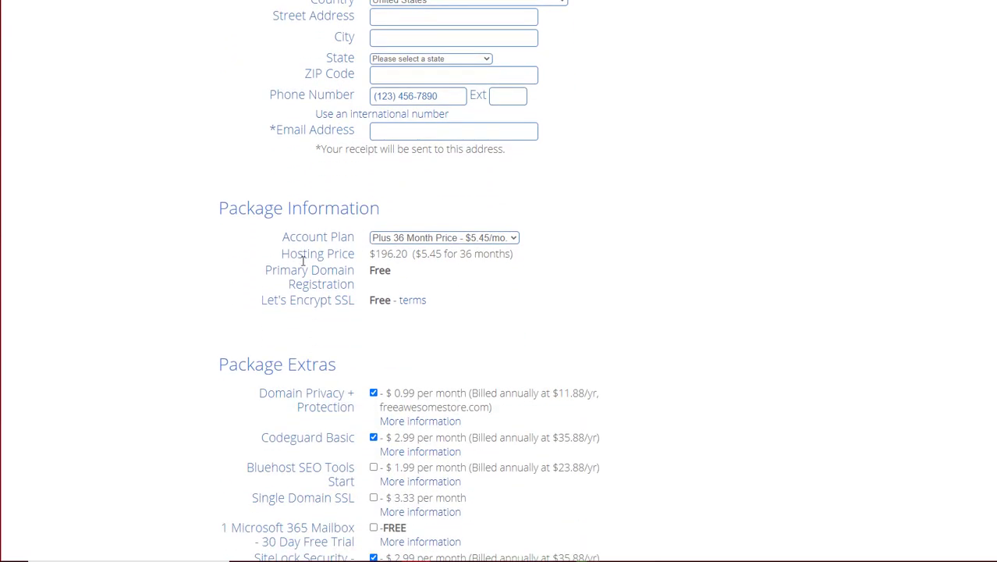
left_click(397, 239)
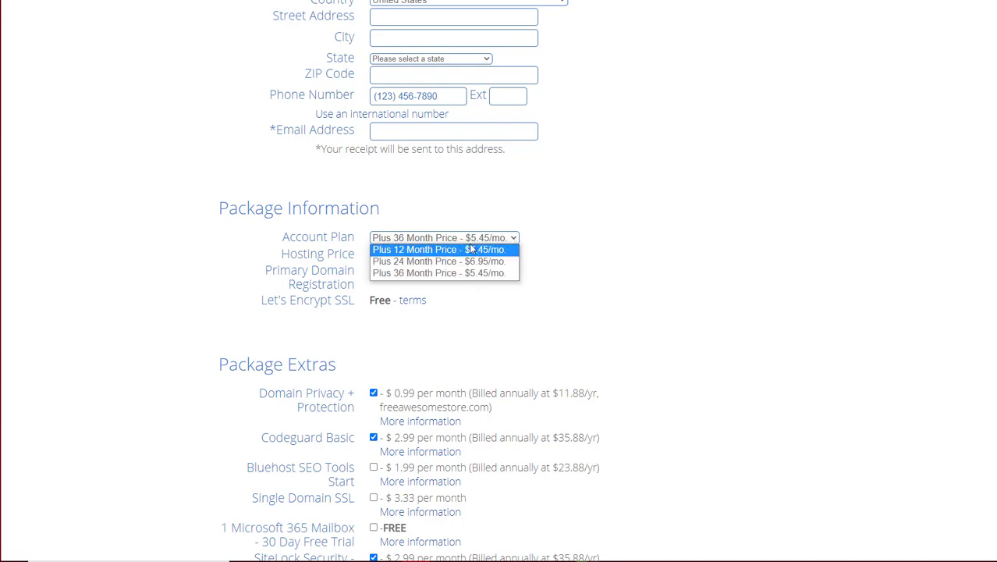
left_click(624, 276)
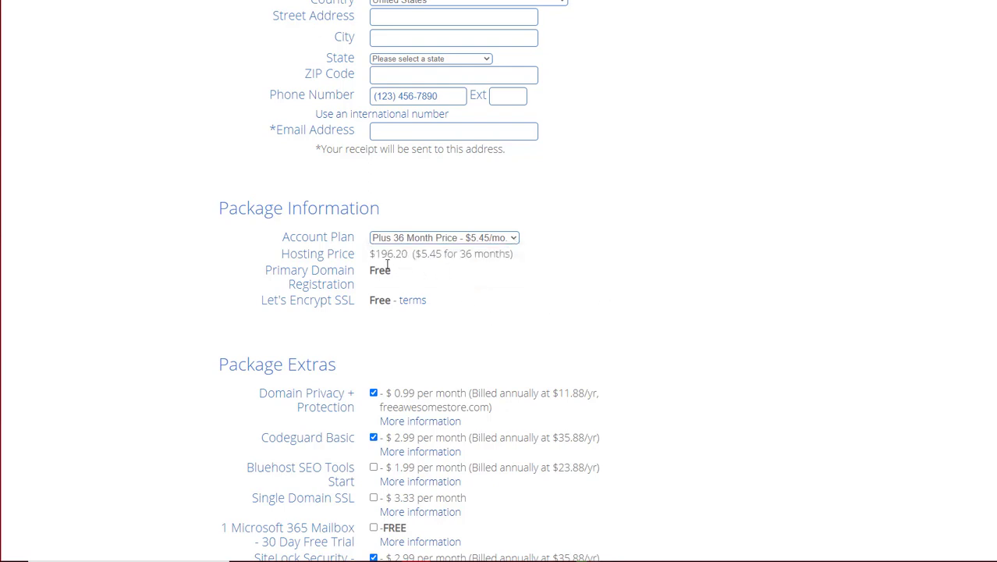
left_click_drag(370, 258, 511, 253)
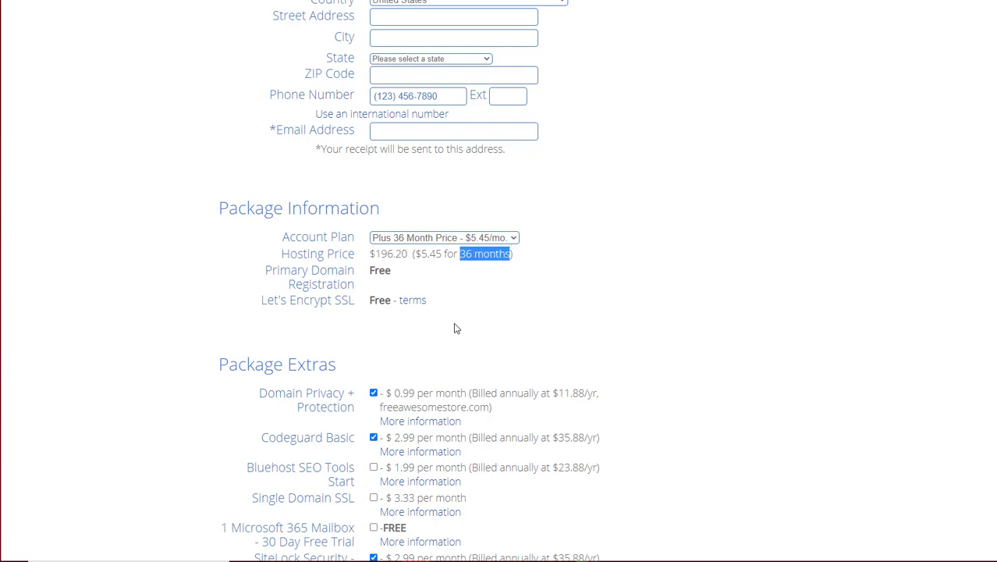
scroll(451, 320, "down", 2)
scroll(296, 350, "down", 1)
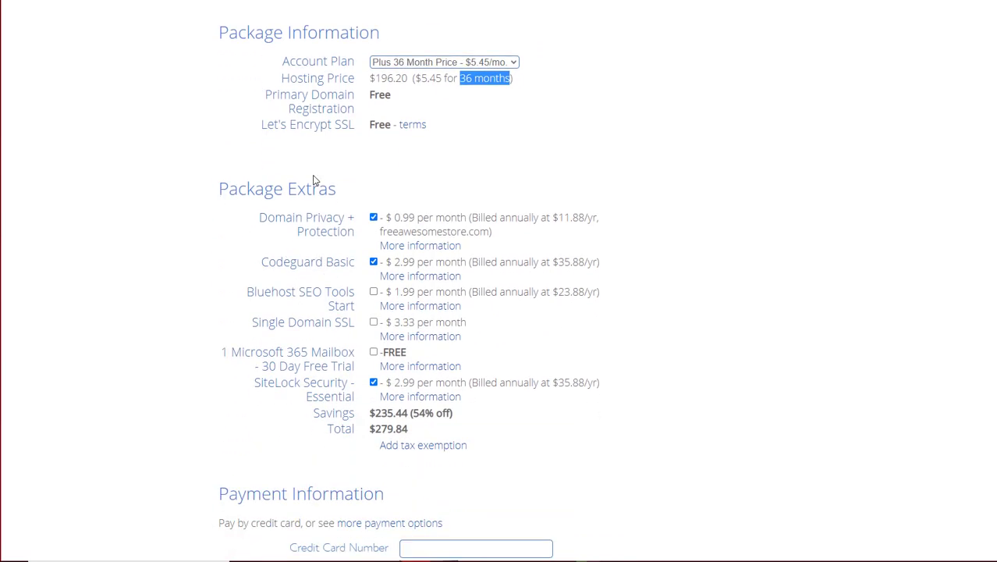
Remove the Domain Privacy + Protection, Codeguard Basic and SiteLock Security - Essential extras from the hosting package.
left_click(373, 218)
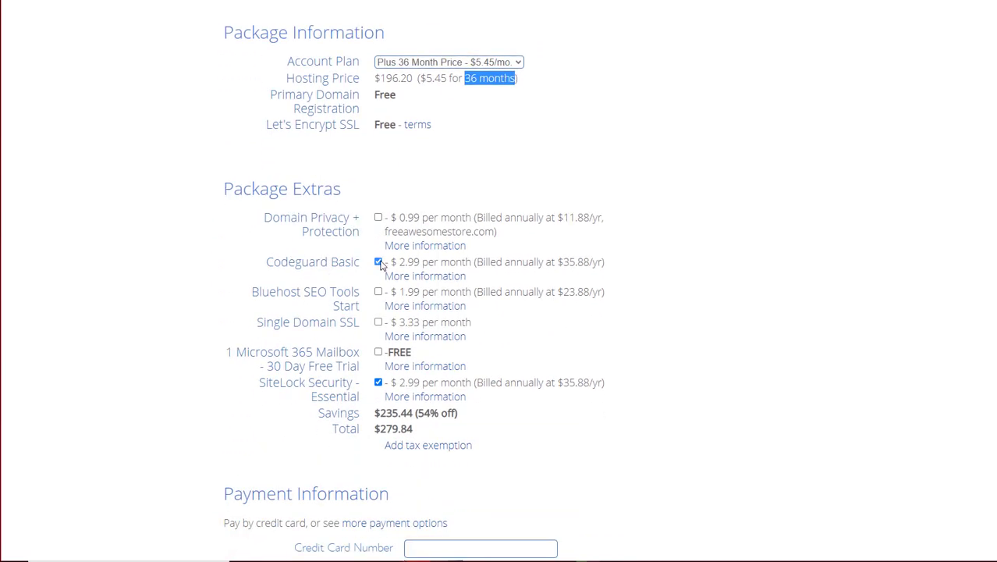
left_click(380, 262)
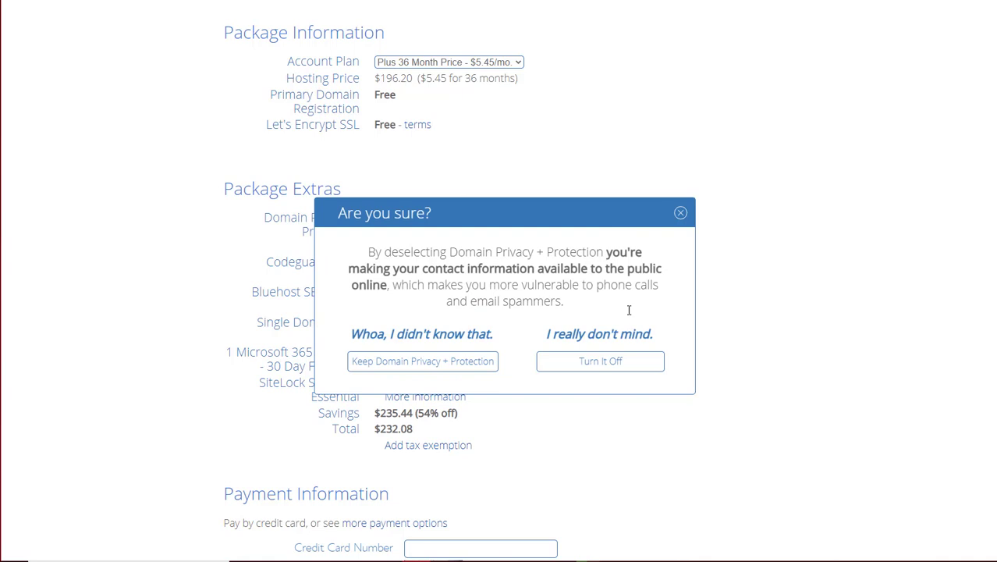
left_click(594, 364)
left_click(373, 383)
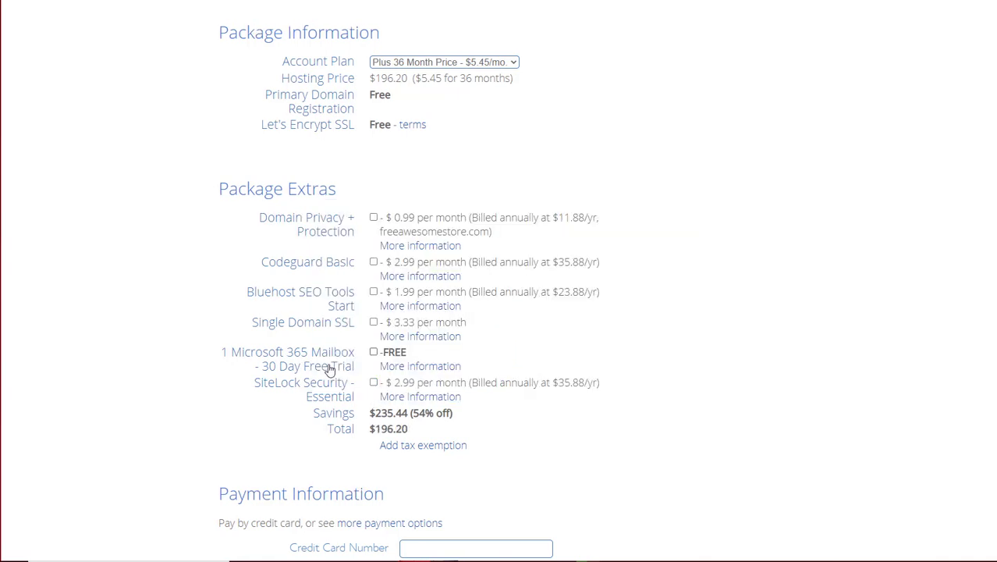
Examine the order total, payment fields, renewal terms and account form, and dismiss the special sign-up offer.
scroll(402, 285, "down", 2)
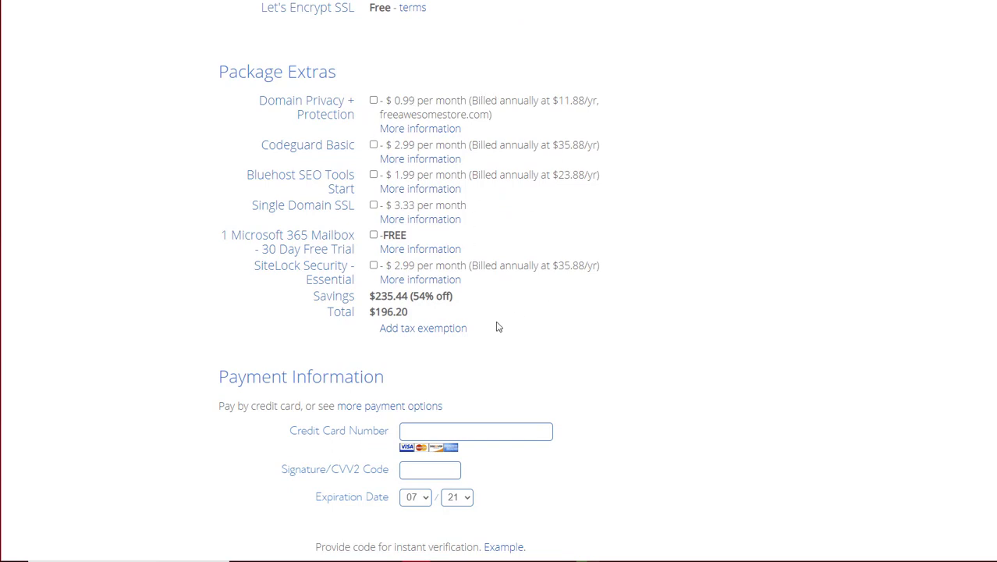
left_click_drag(370, 308, 413, 311)
scroll(415, 312, "down", 3)
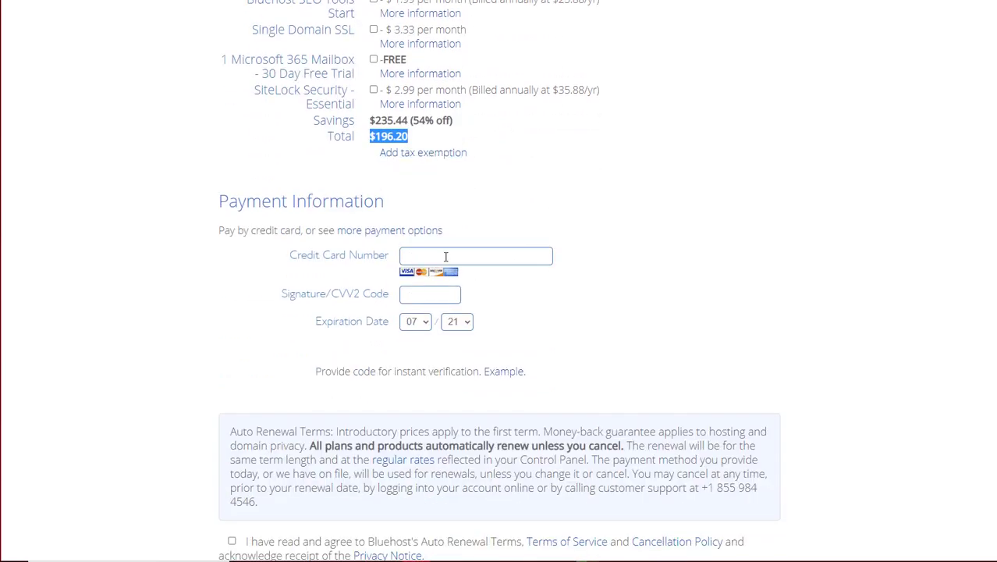
scroll(434, 310, "down", 3)
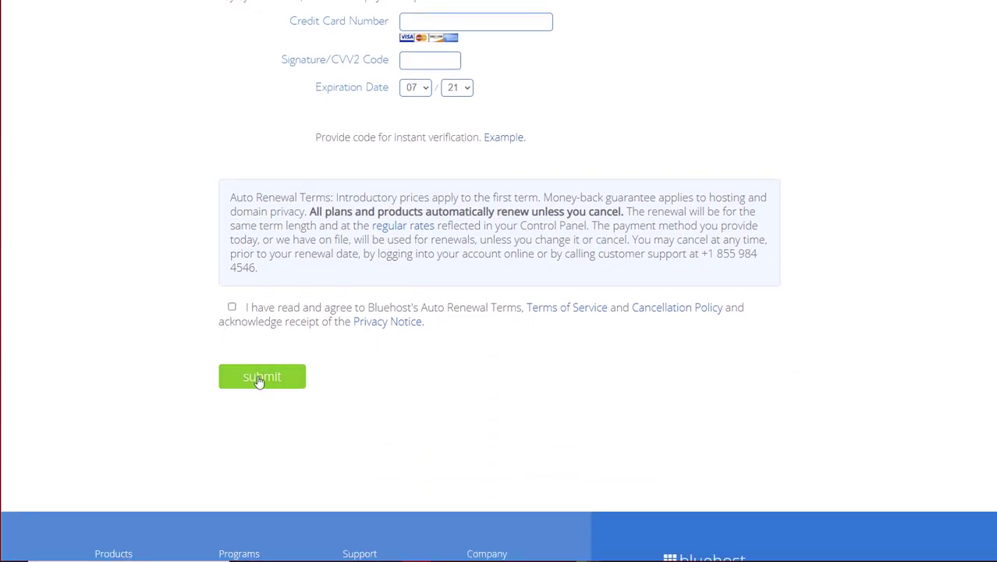
scroll(527, 312, "up", 10)
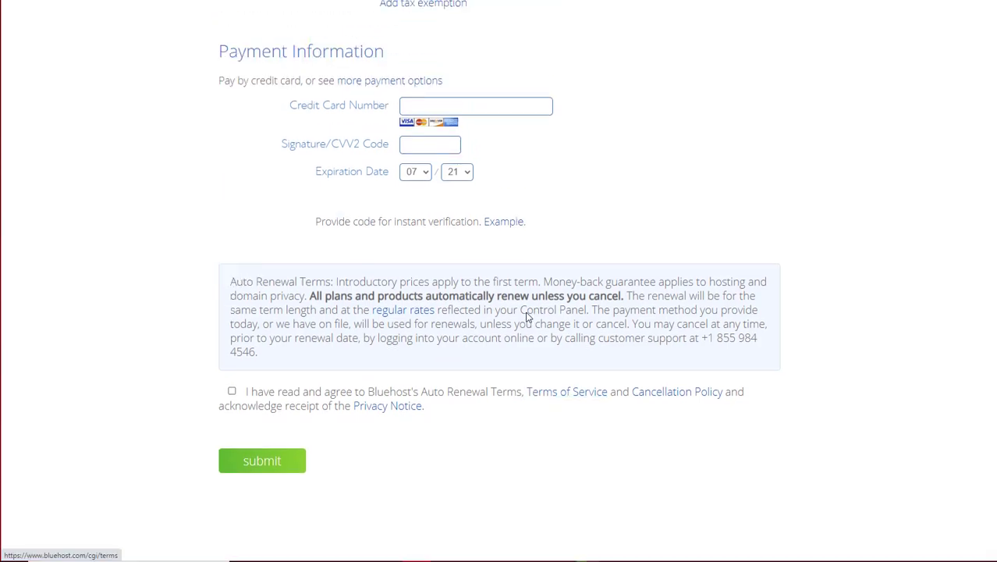
scroll(527, 306, "up", 5)
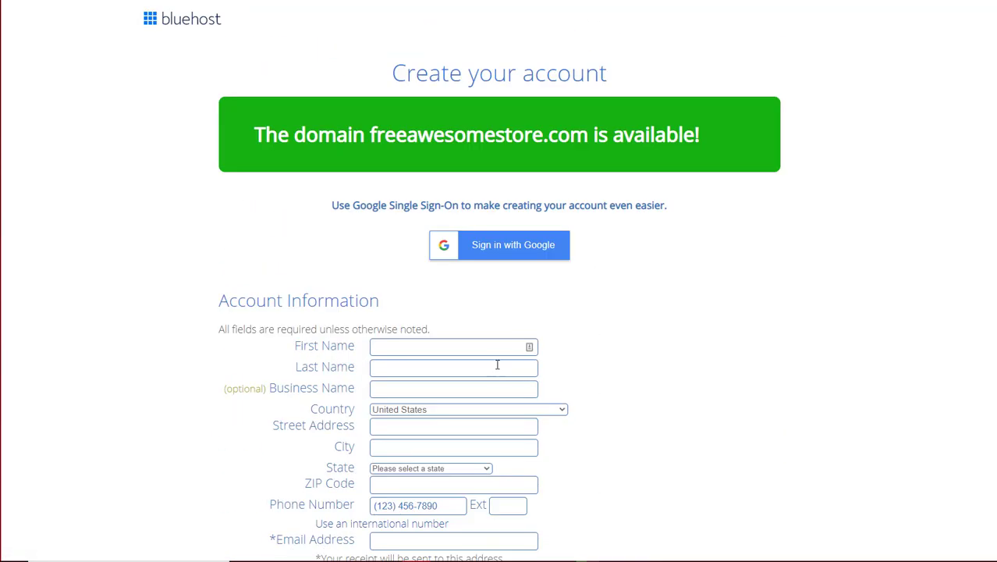
scroll(497, 364, "down", 10)
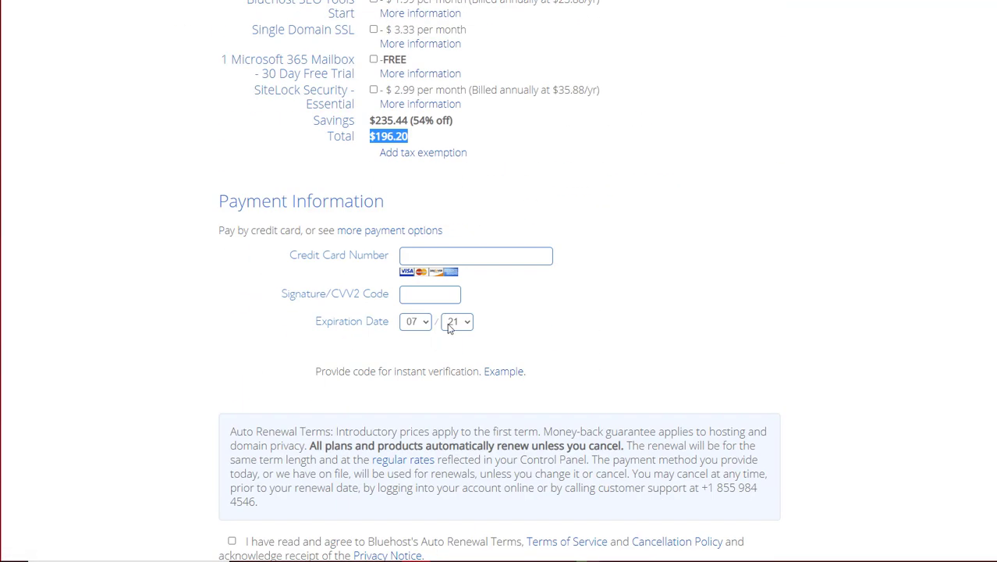
scroll(448, 327, "down", 3)
scroll(448, 327, "up", 15)
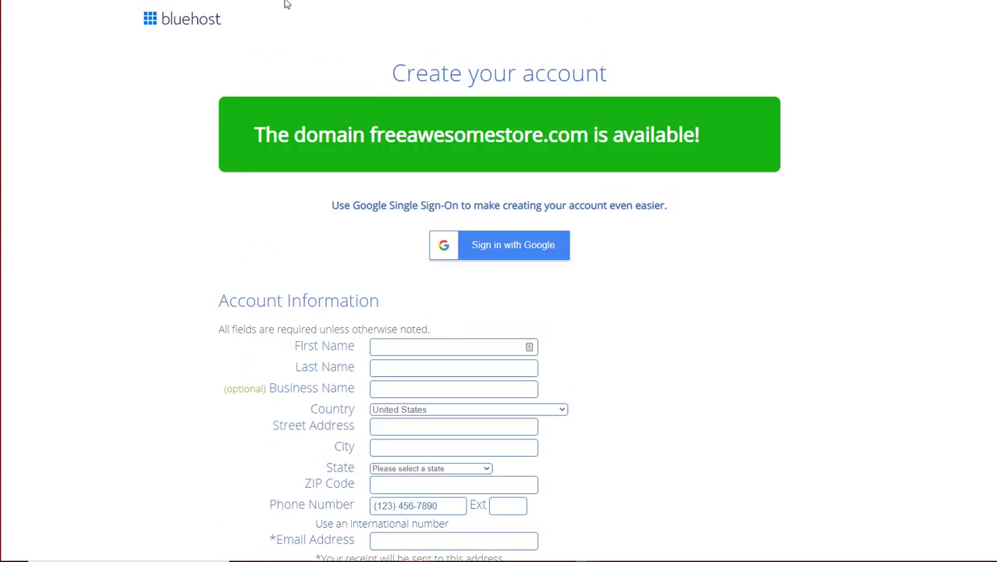
mouse_move(285, 2)
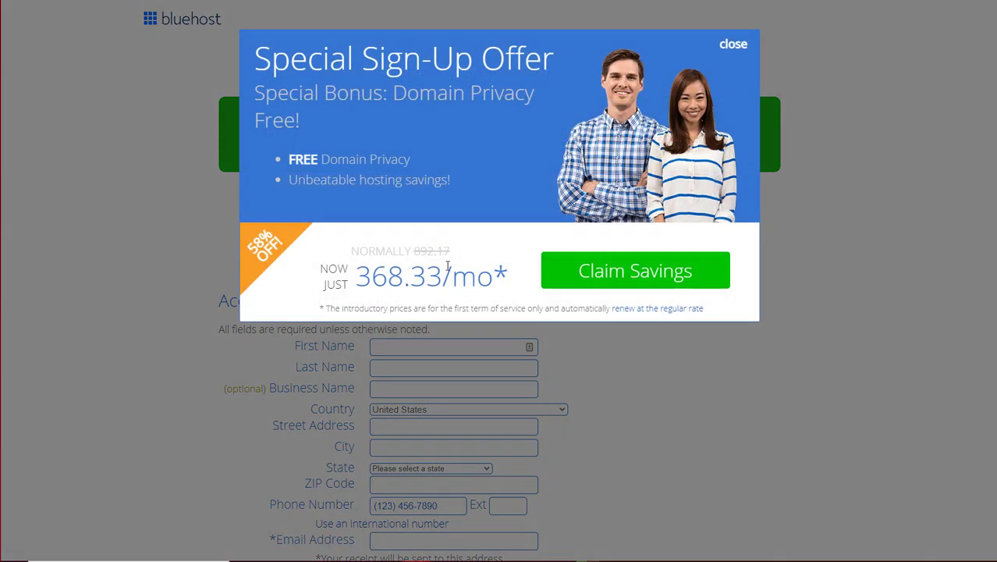
left_click(728, 46)
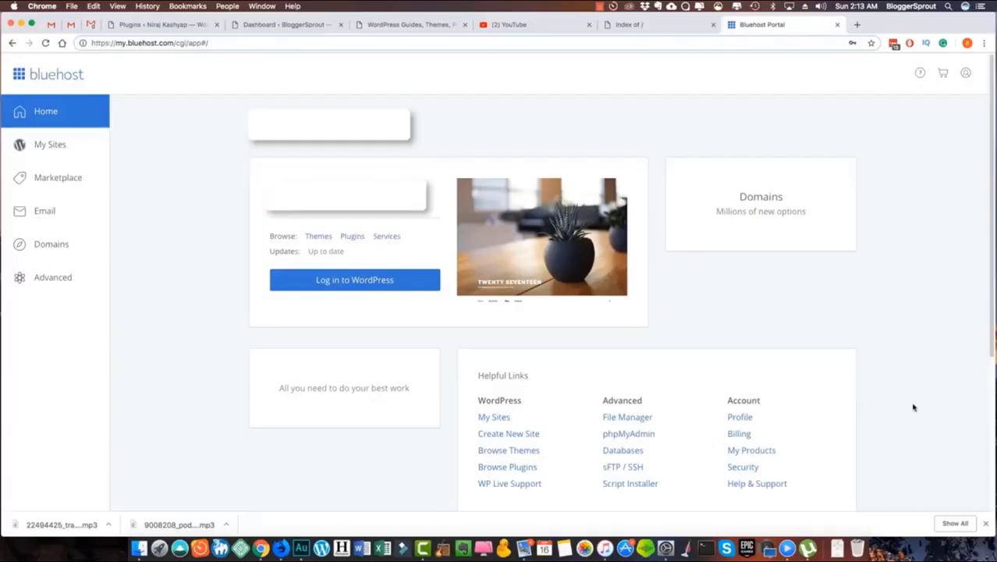
Start creating a new WordPress site from the Bluehost portal and name it AMZSellerGuru.
scroll(763, 414, "down", 3)
scroll(763, 414, "up", 3)
scroll(319, 397, "down", 3)
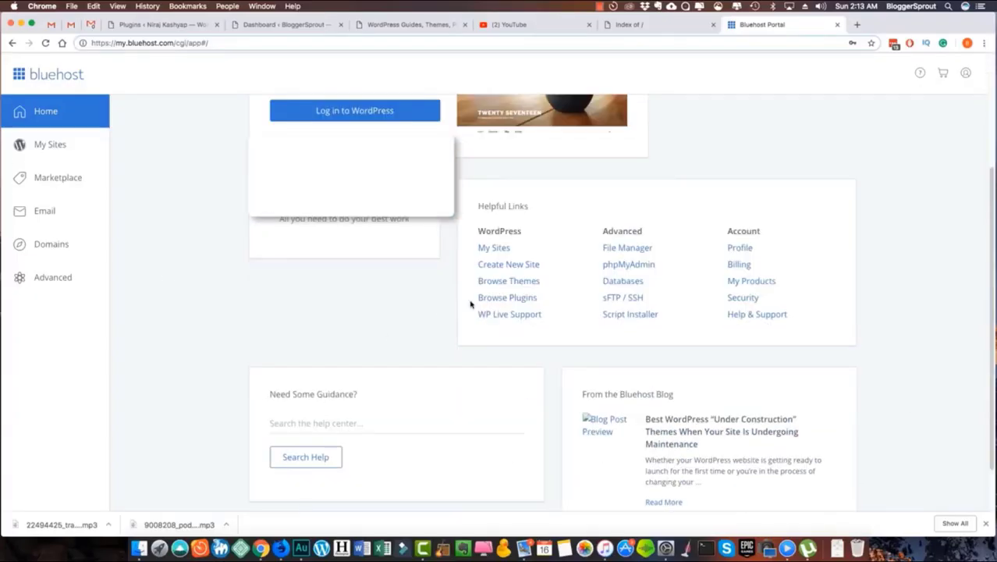
left_click(508, 266)
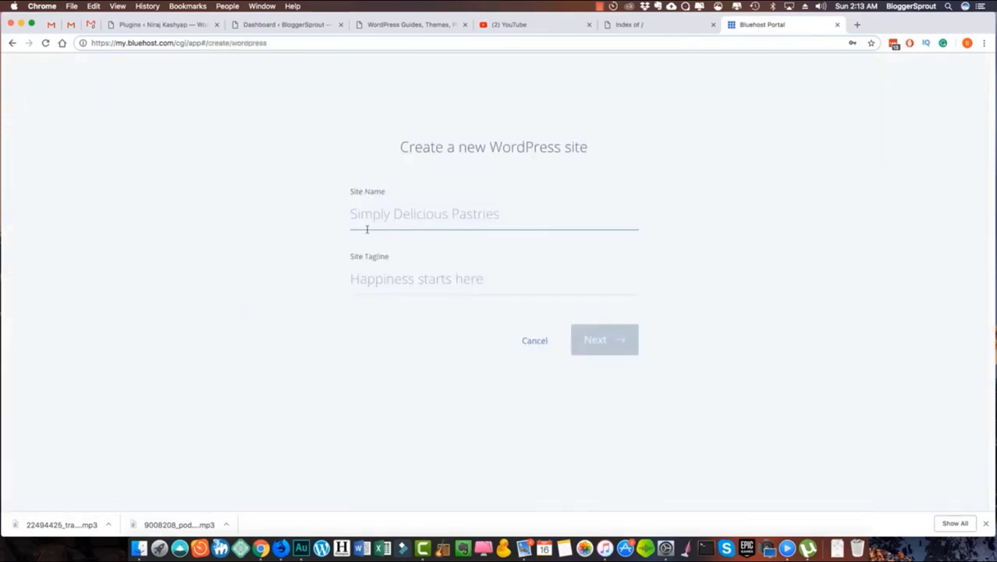
type("AMZ")
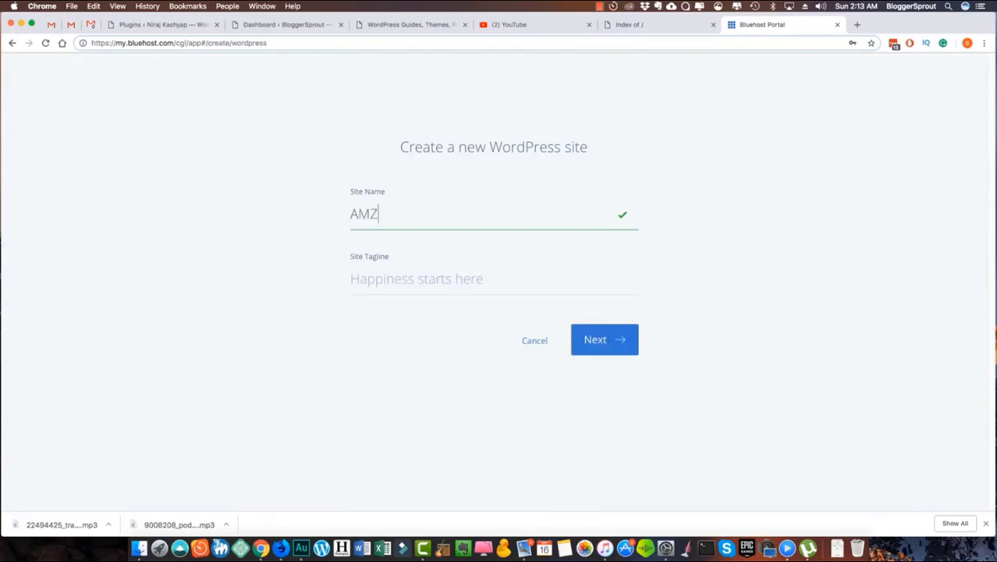
type("SellerGuru")
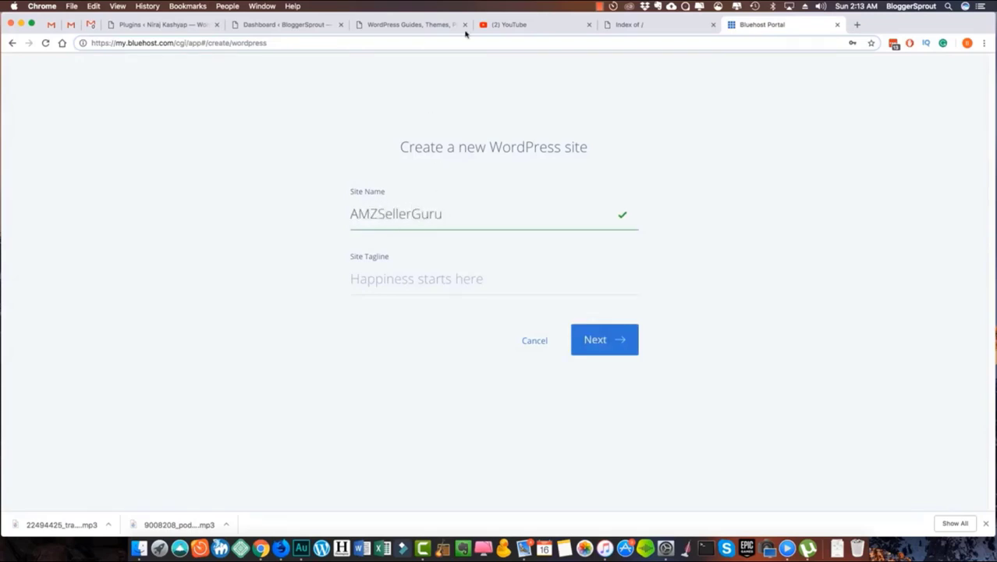
Reload the amzsellerguru.com index page to check the domain and return to the site creation form.
left_click(649, 24)
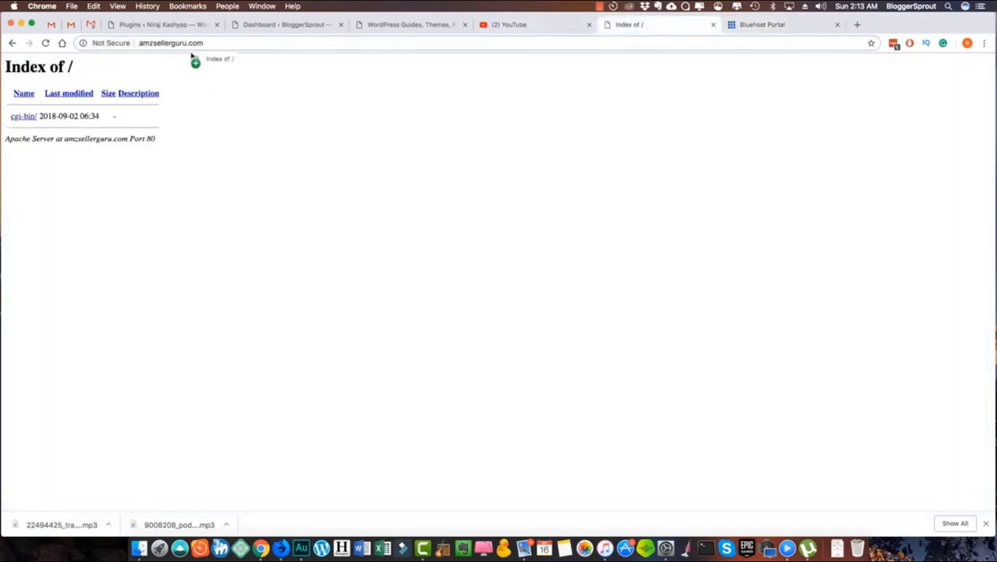
key("super+r")
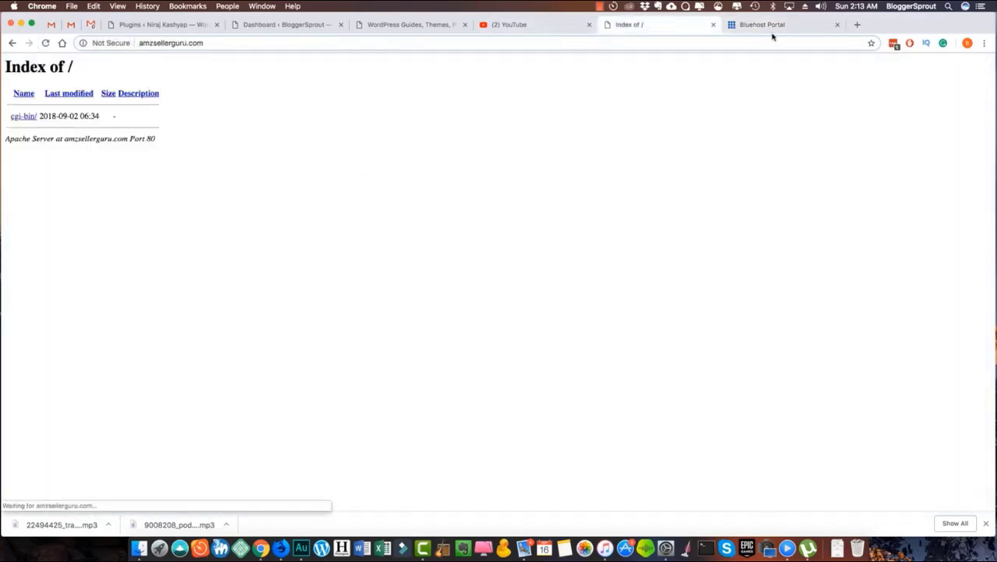
left_click(767, 25)
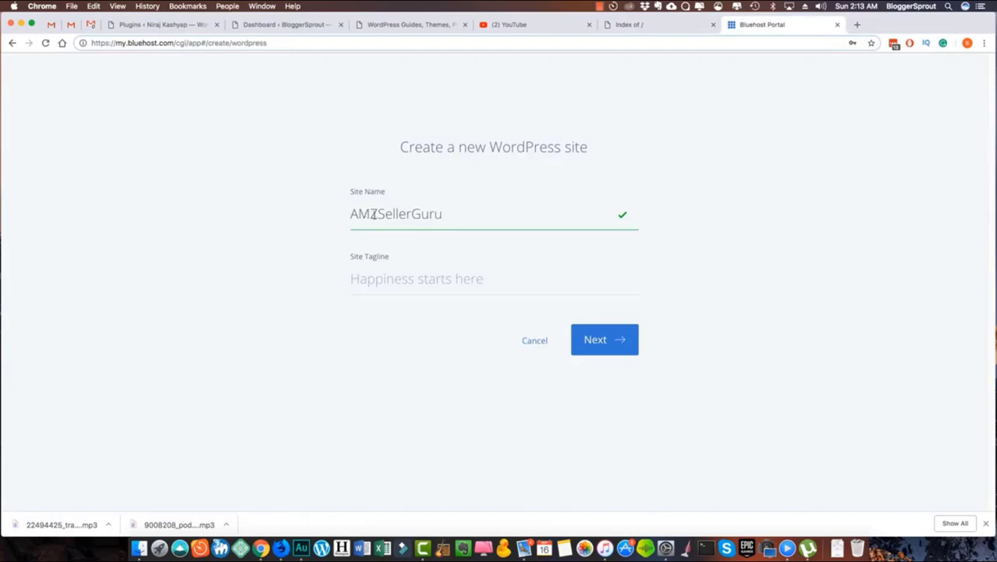
Set the site tagline to "The Best Community for AMZ Sellers in India" and continue to the domain selection.
left_click(398, 283)
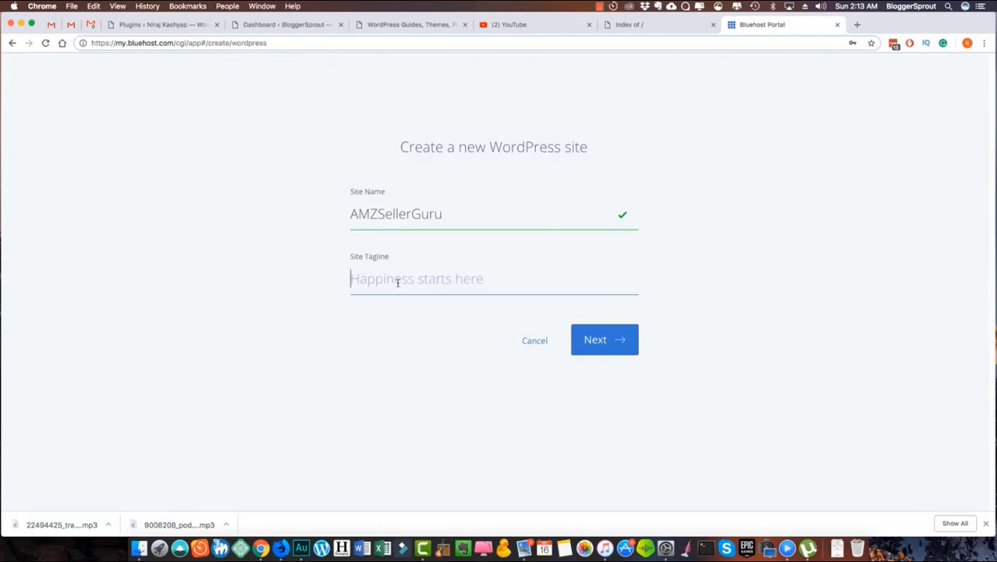
type("The Best Community for AMZ S")
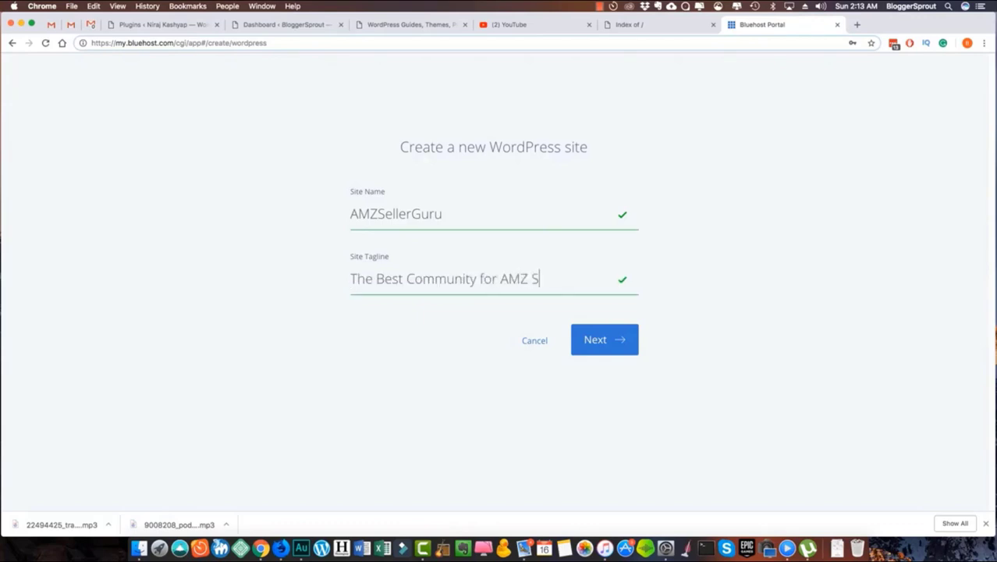
type("ellers in Infia")
key("BackSpace")
key("BackSpace")
type("dia")
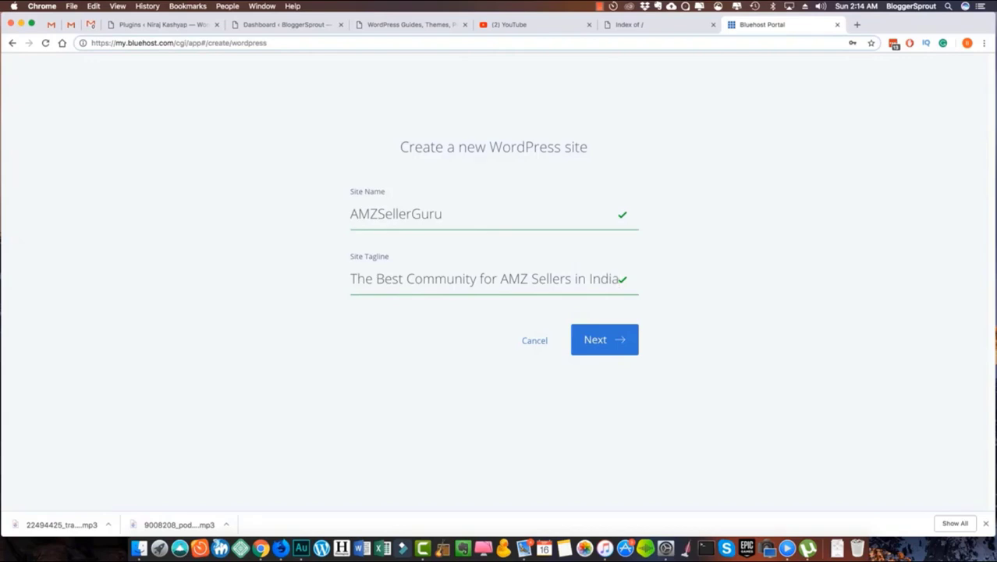
left_click(604, 340)
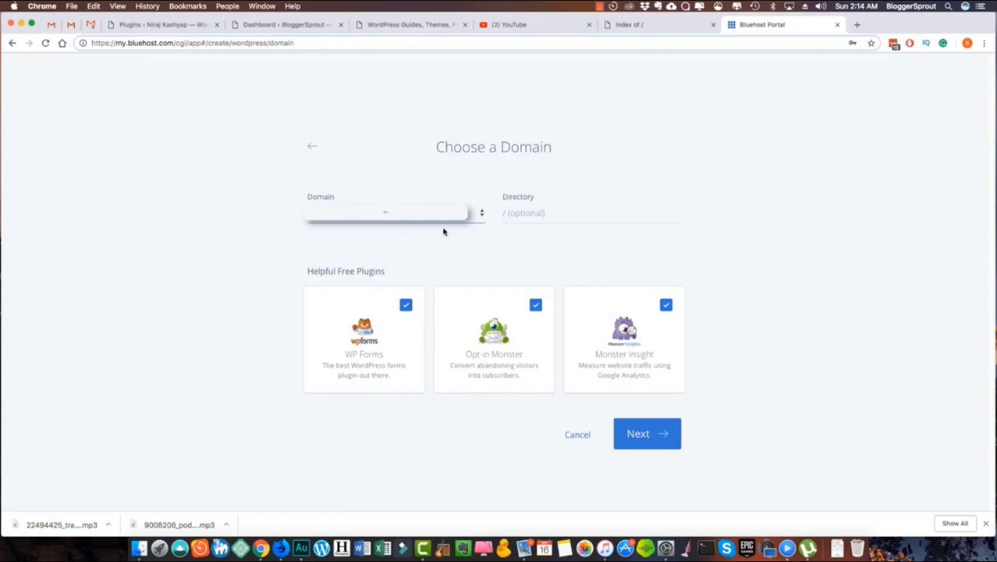
Choose amzsellerguru.com as the new site's domain and check its address on the open index page.
left_click(390, 213)
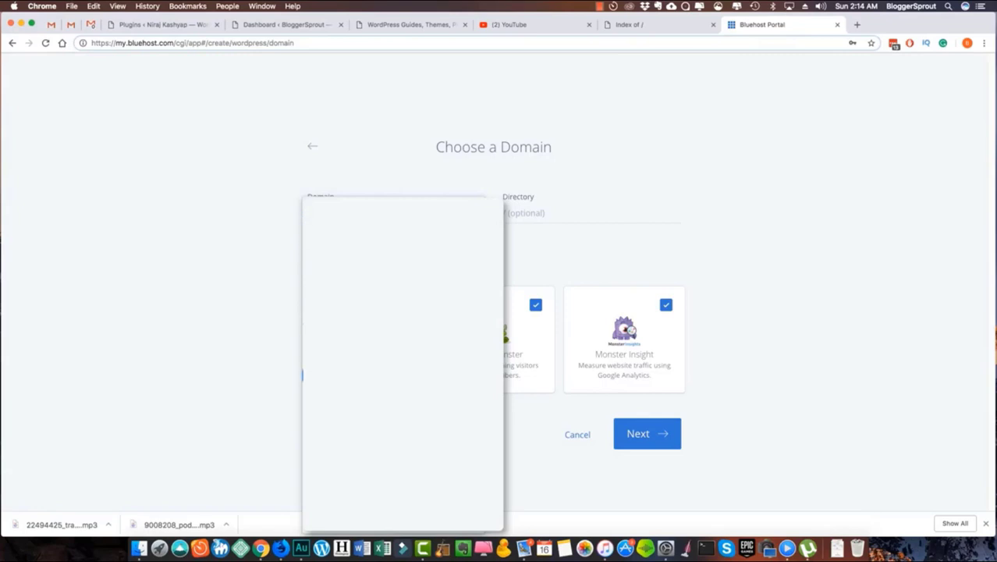
left_click(336, 226)
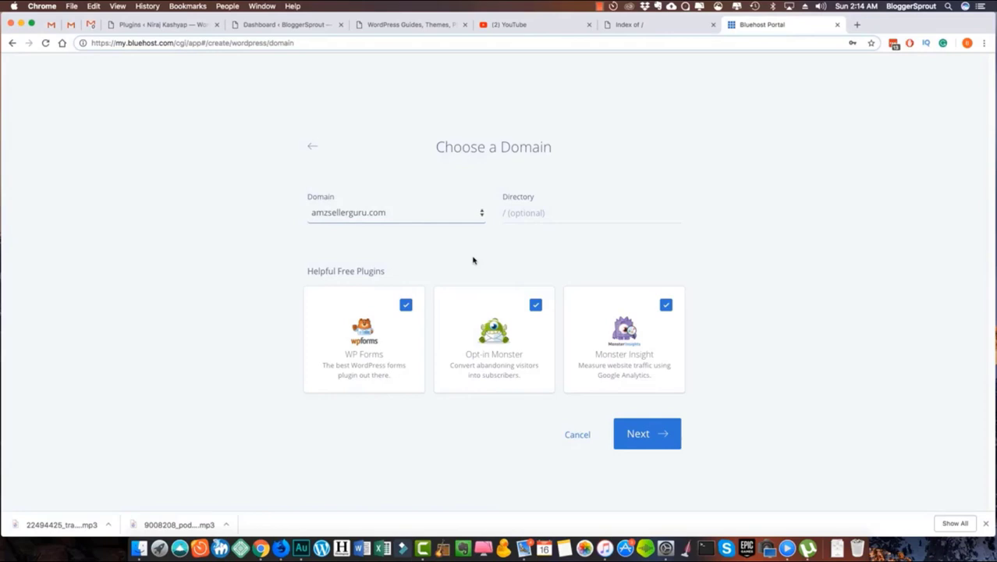
left_click(636, 26)
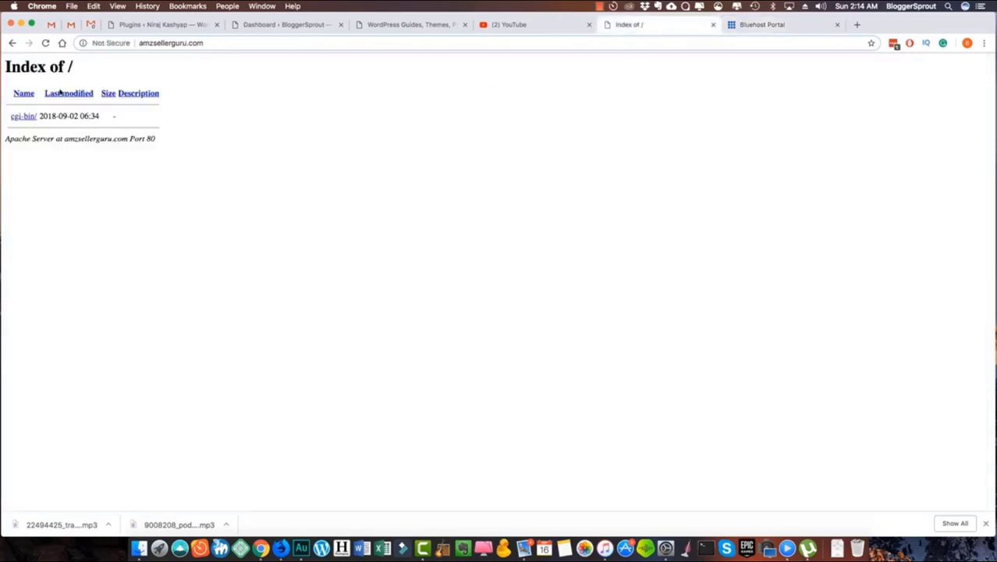
left_click_drag(158, 43, 195, 40)
left_click(188, 95)
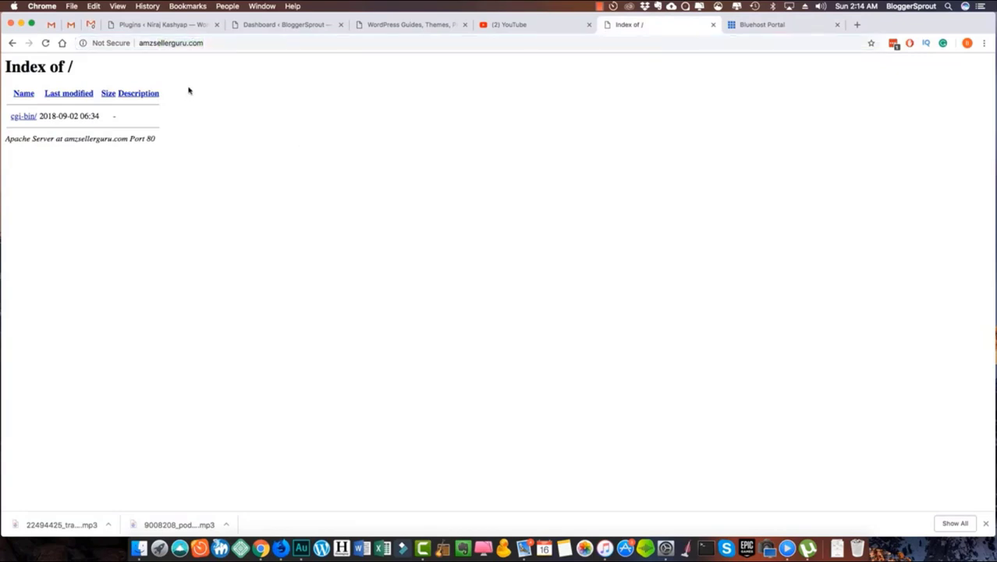
key("ctrl+Tab")
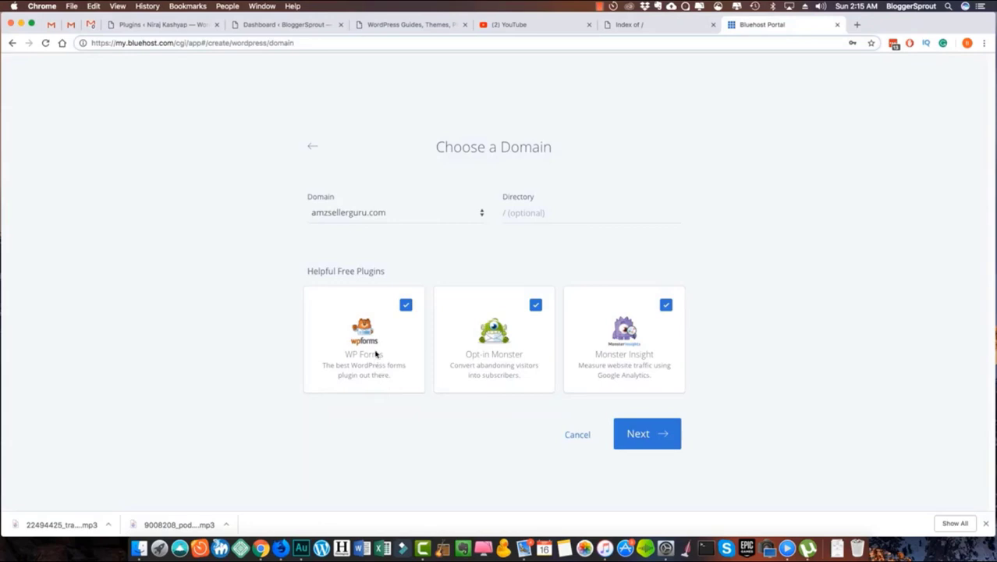
Deselect the WP Forms, Opt-in Monster and Monster Insight plugins and start the WordPress installation.
left_click(406, 306)
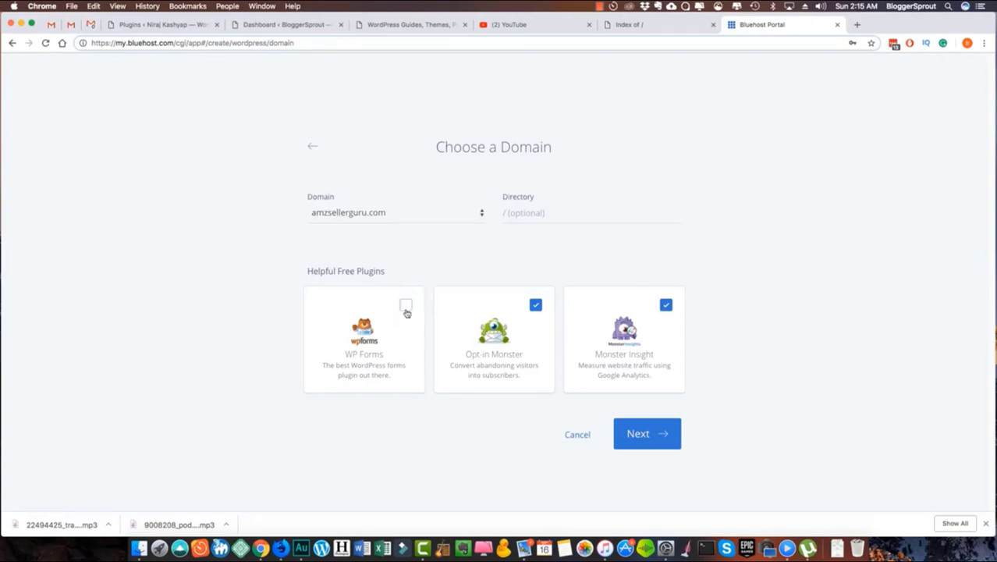
left_click(535, 305)
left_click(665, 305)
left_click(646, 438)
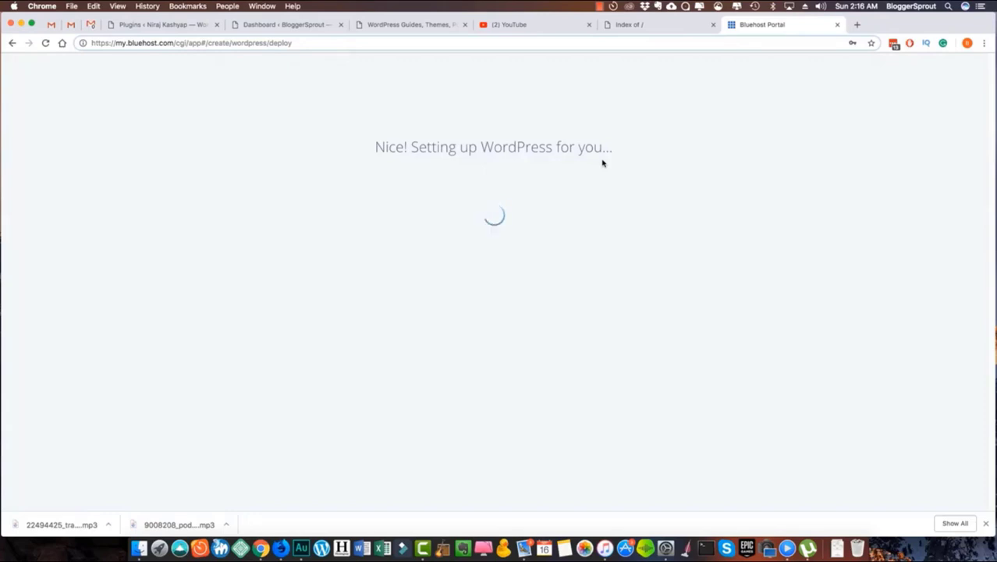
Check the amzsellerguru.com page during setup, and switch to Mail to read the login details in the New WordPress Site message.
left_click(630, 26)
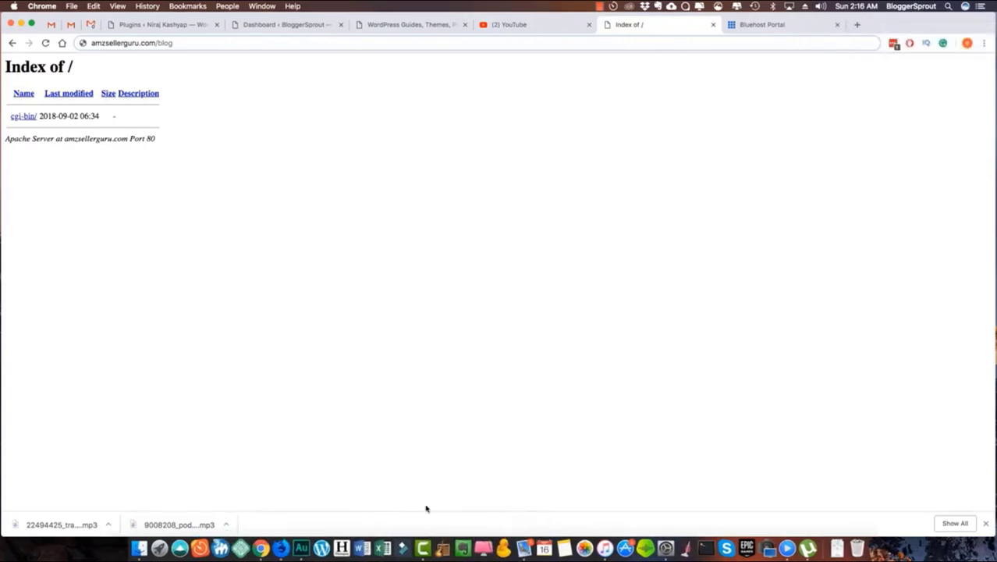
left_click(762, 24)
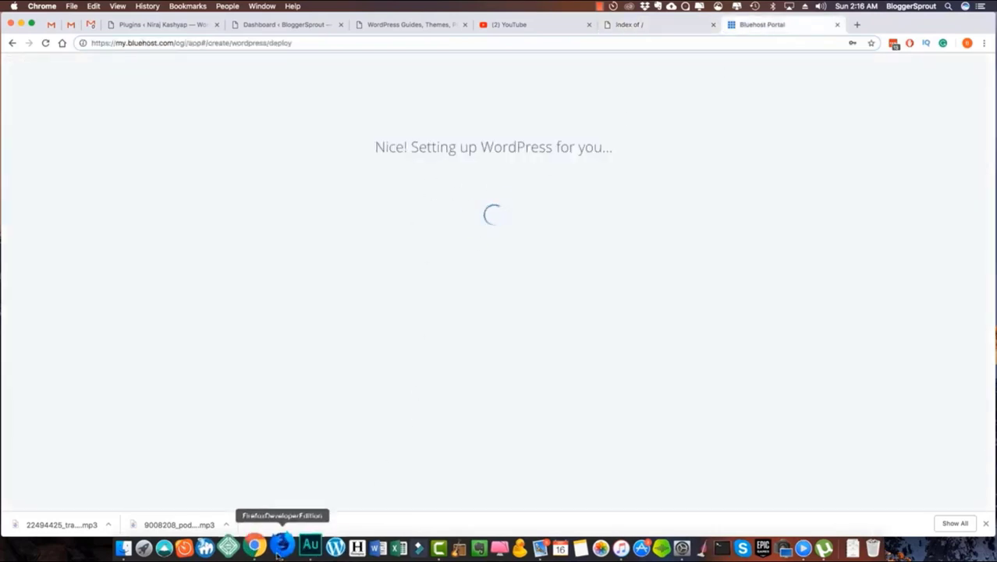
left_click(526, 549)
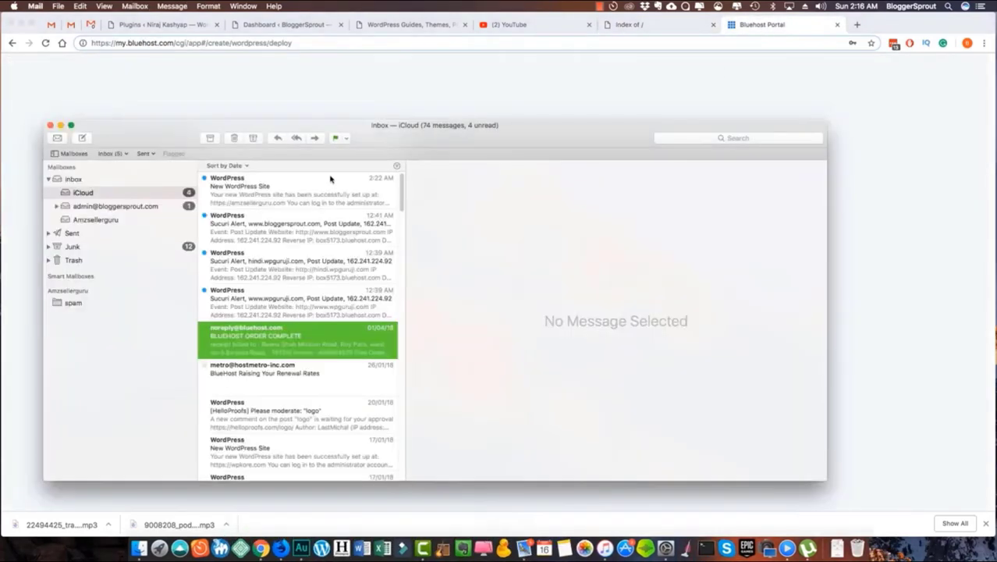
left_click(283, 195)
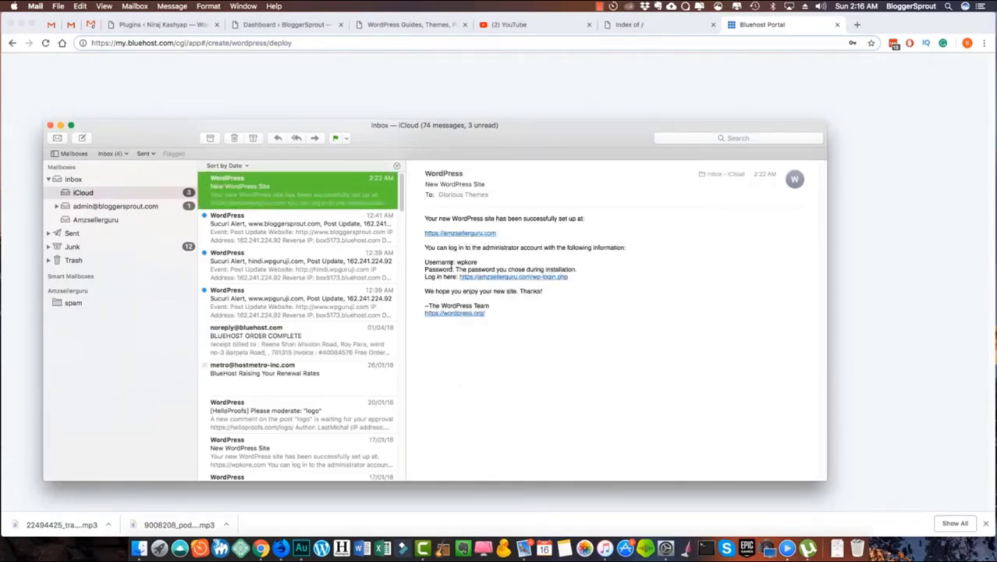
left_click_drag(496, 269, 567, 269)
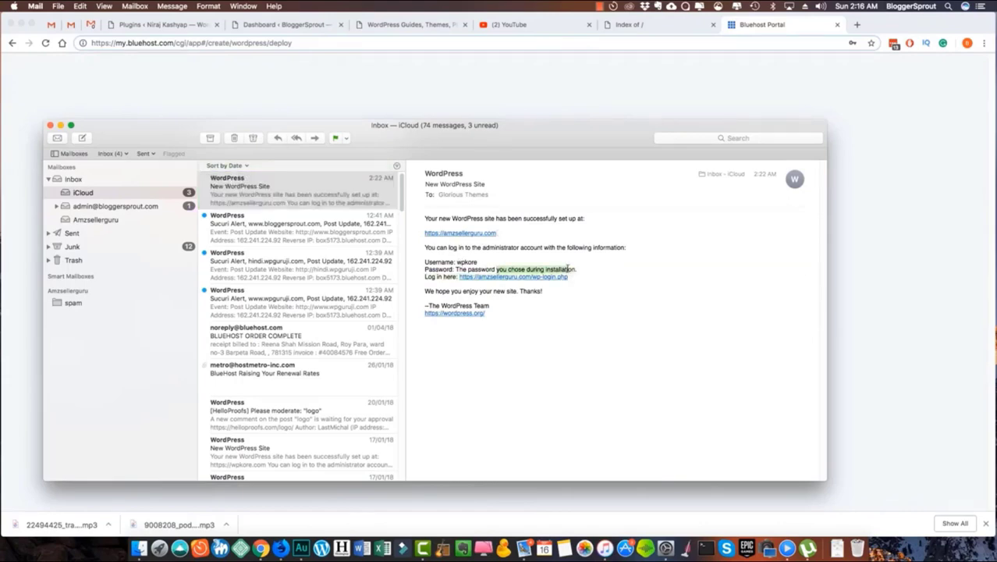
Return from Mail to Chrome, load amzsellerguru.com without the blog path, and open the site's admin login page.
left_click(759, 25)
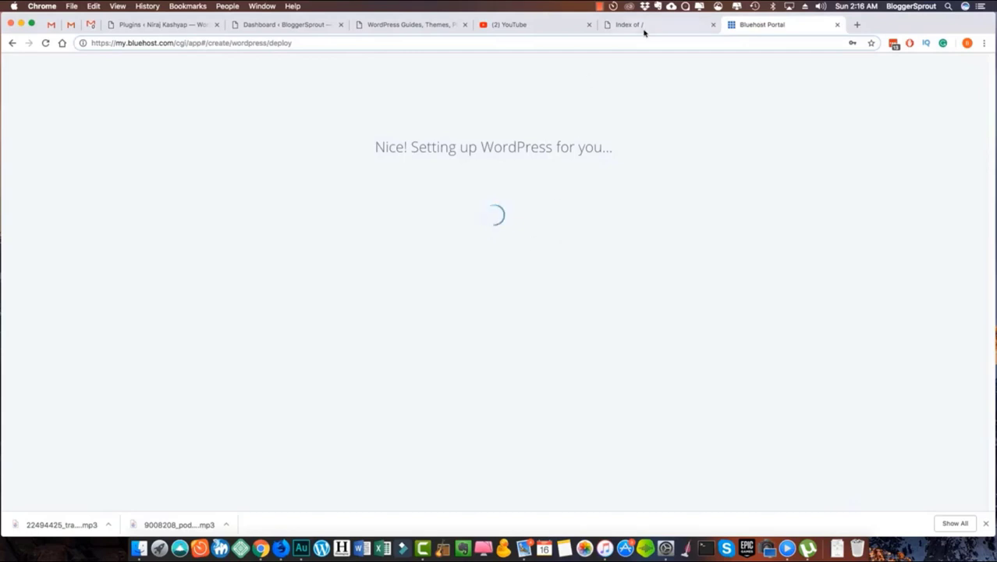
left_click(524, 546)
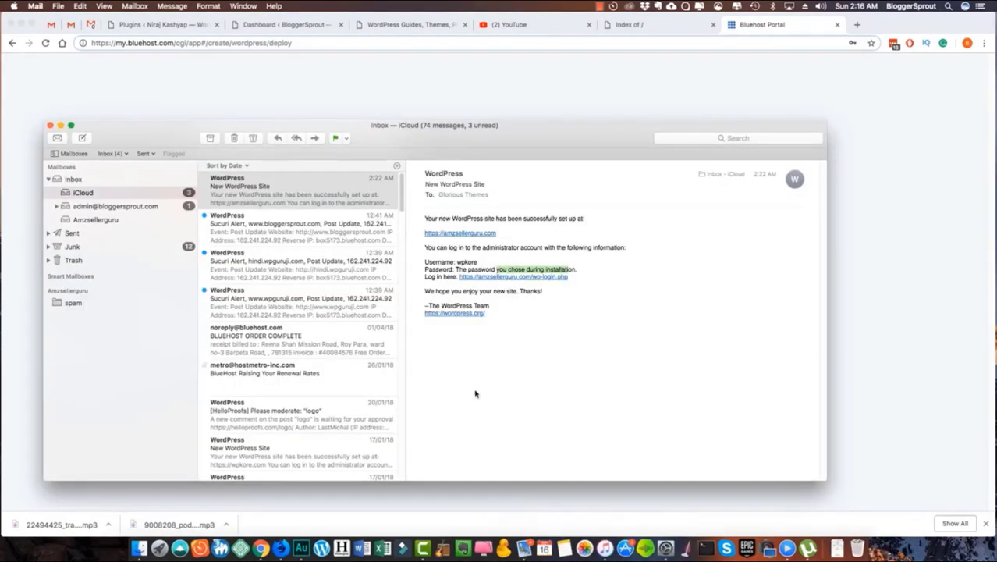
left_click(886, 264)
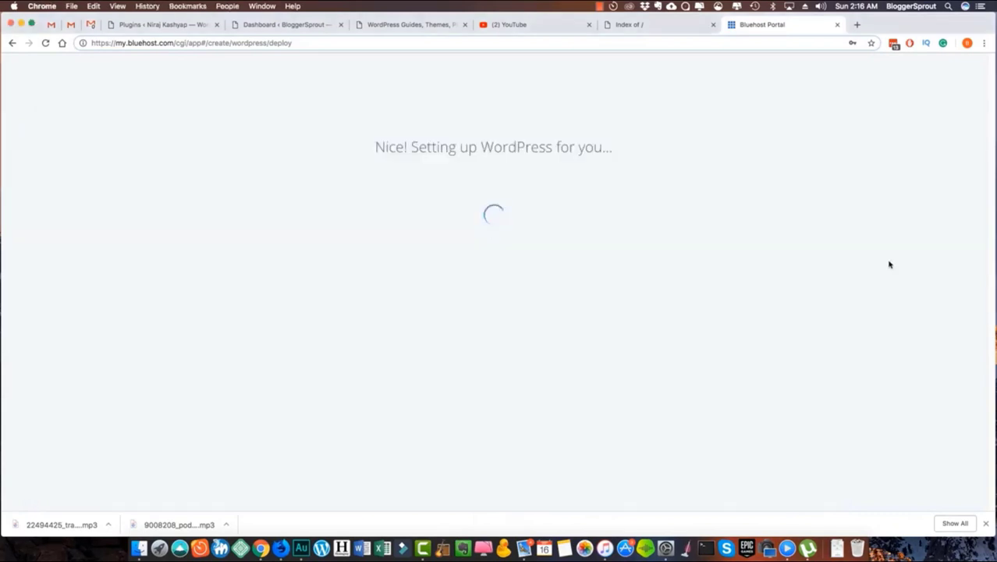
left_click(650, 28)
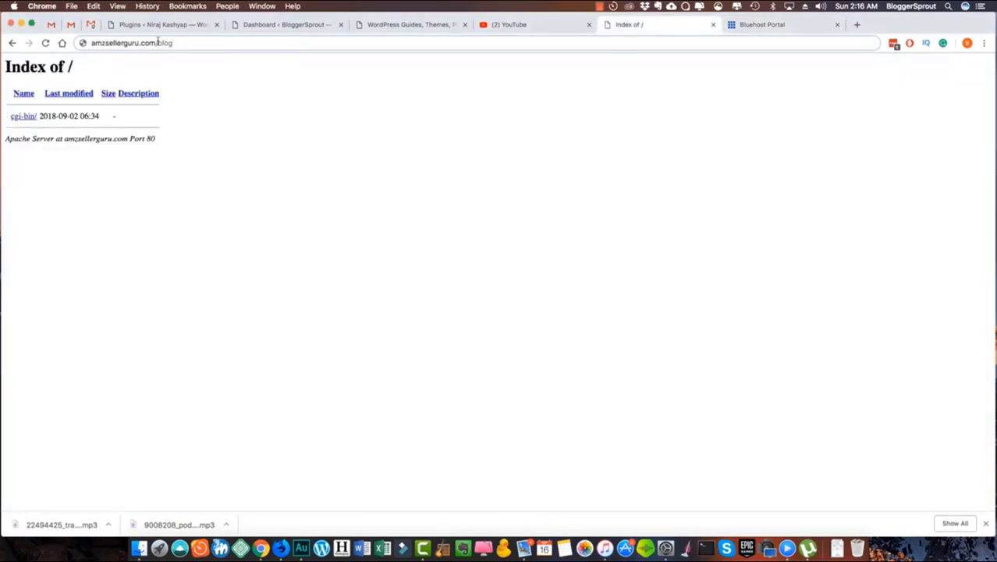
left_click_drag(157, 42, 251, 52)
key("BackSpace")
key("Return")
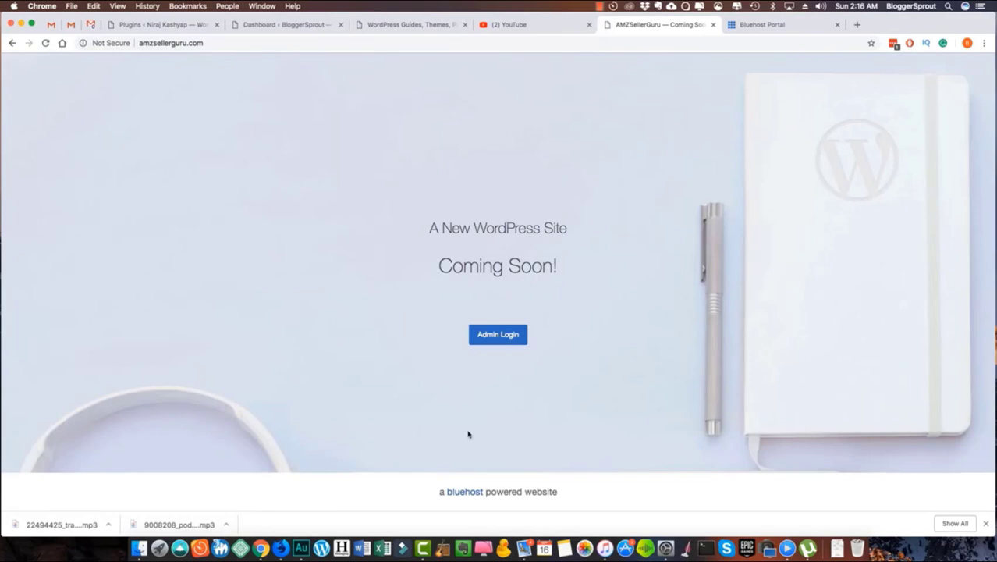
left_click(507, 334)
Copy the password from Bluehost's installation details and log in to the WordPress site with the username, that password and Remember Me enabled.
left_click(780, 29)
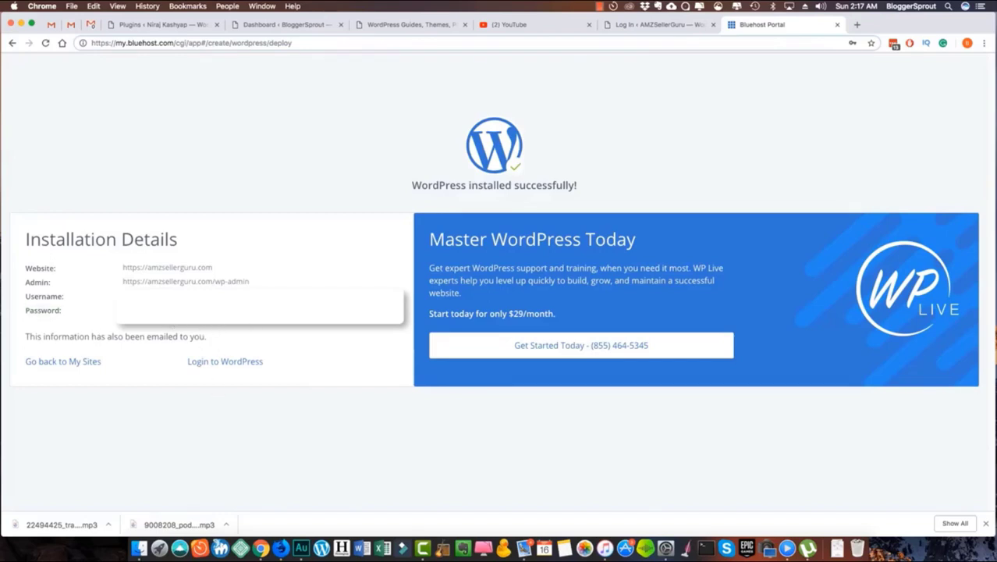
right_click(217, 312)
left_click(234, 331)
left_click(652, 24)
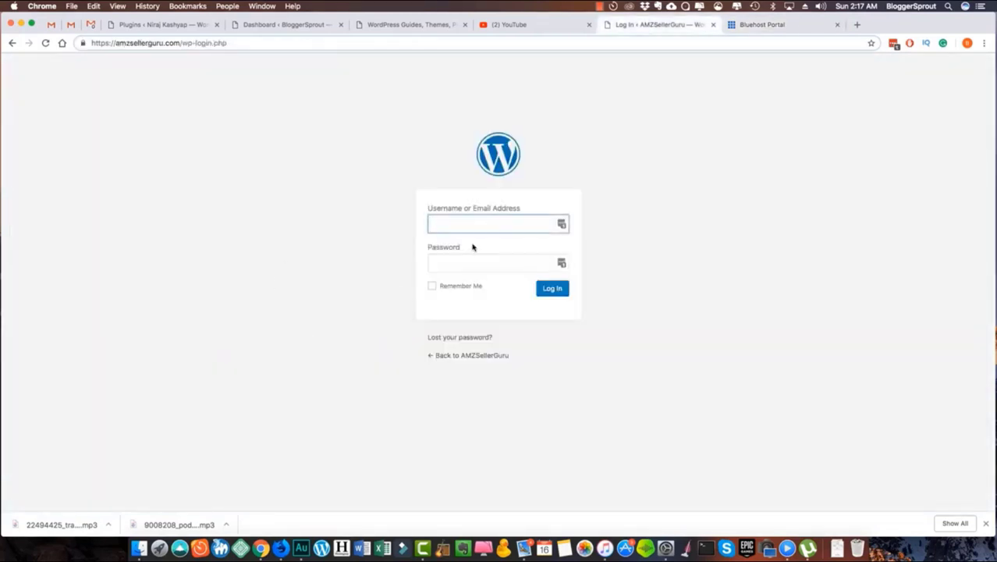
key("Tab")
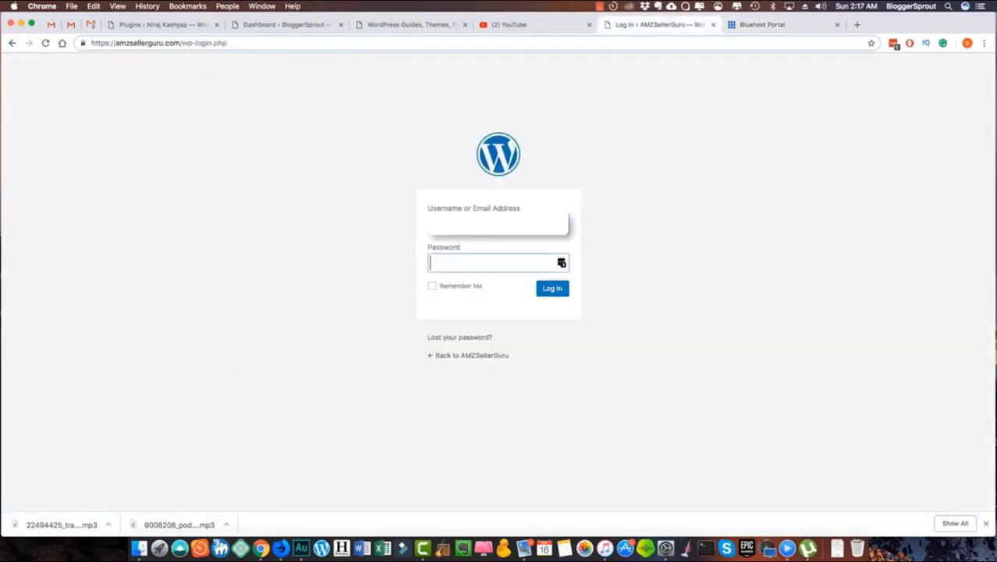
key("super+v")
left_click(448, 286)
left_click(554, 288)
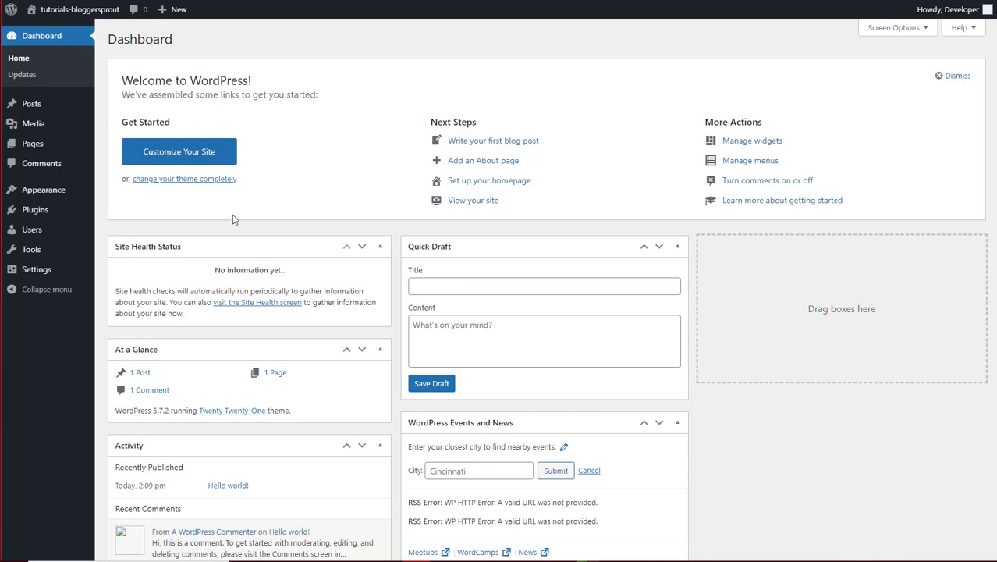
Hide the Site Health Status, At a Glance, Activity, Quick Draft, WordPress Events and News, and Welcome elements from the Dashboard.
scroll(260, 186, "down", 2)
scroll(261, 186, "up", 2)
scroll(478, 325, "down", 3)
scroll(263, 229, "up", 3)
left_click(897, 38)
left_click(125, 79)
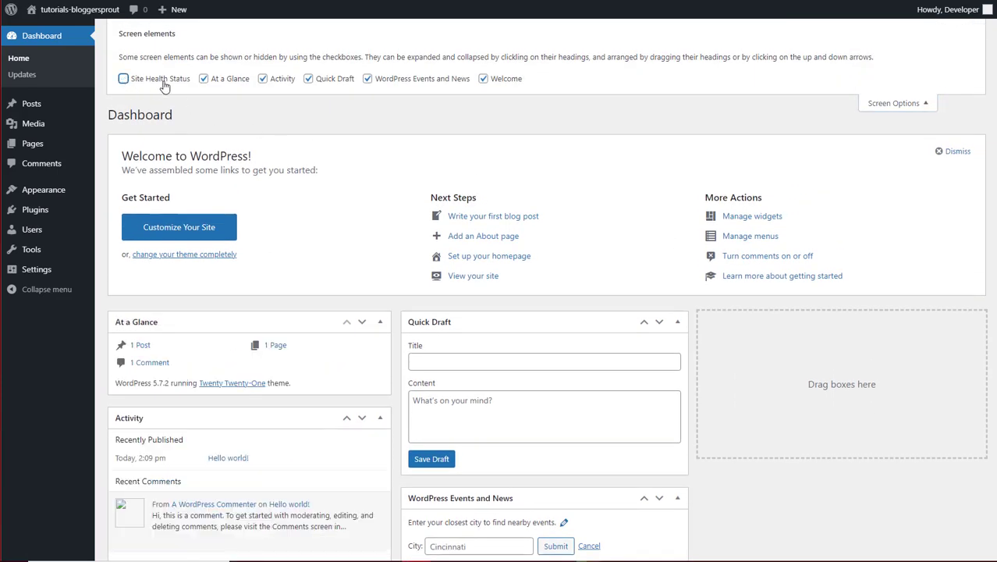
left_click(203, 79)
left_click(263, 79)
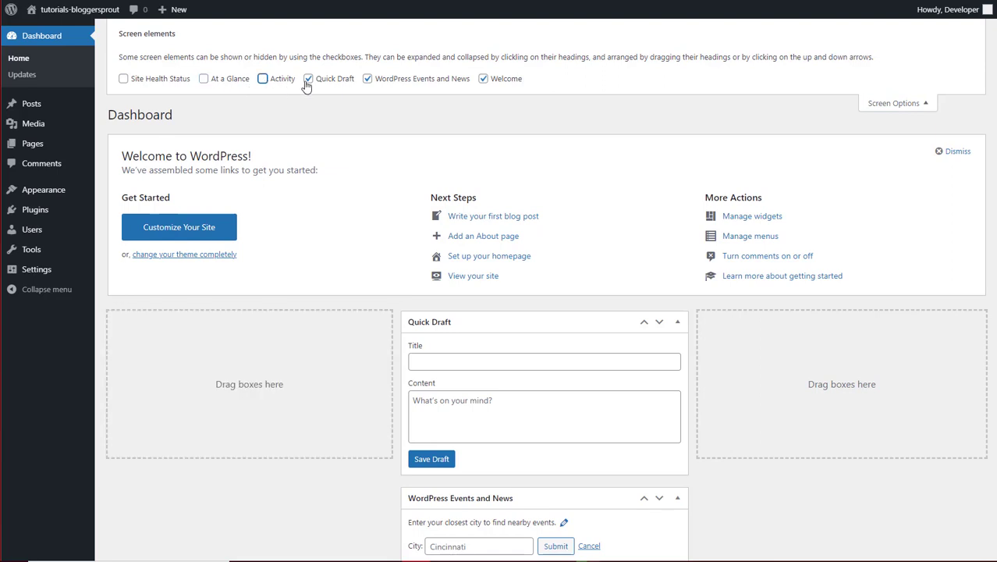
left_click(308, 78)
left_click(367, 79)
left_click(483, 79)
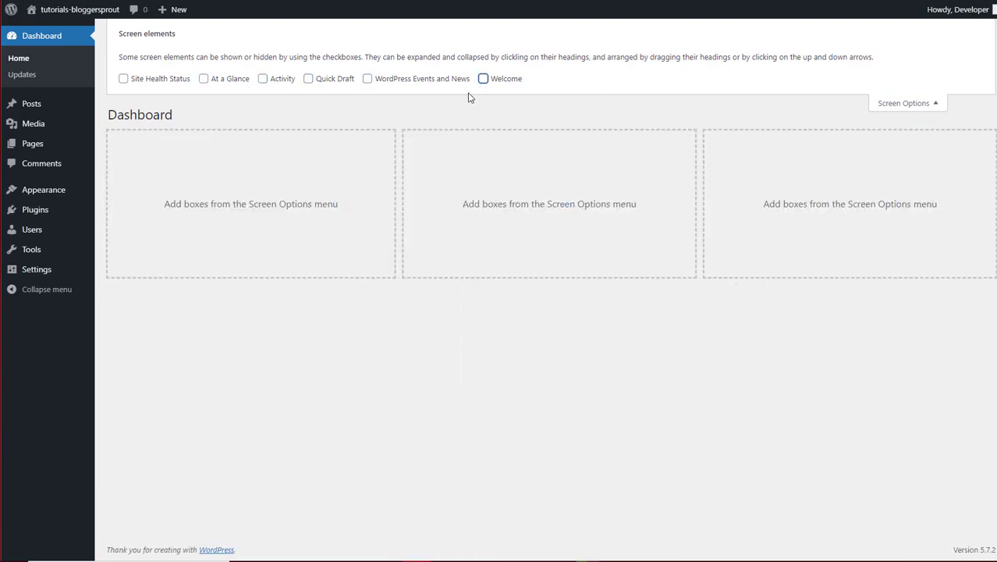
left_click(928, 103)
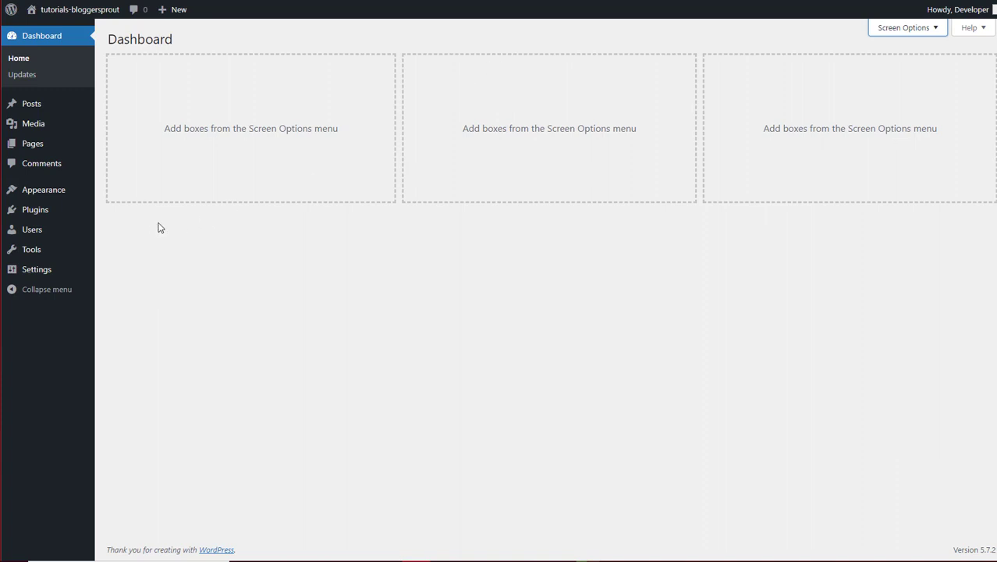
Open the General Settings and go over the tagline, WordPress address, site address and administration email fields.
mouse_move(64, 274)
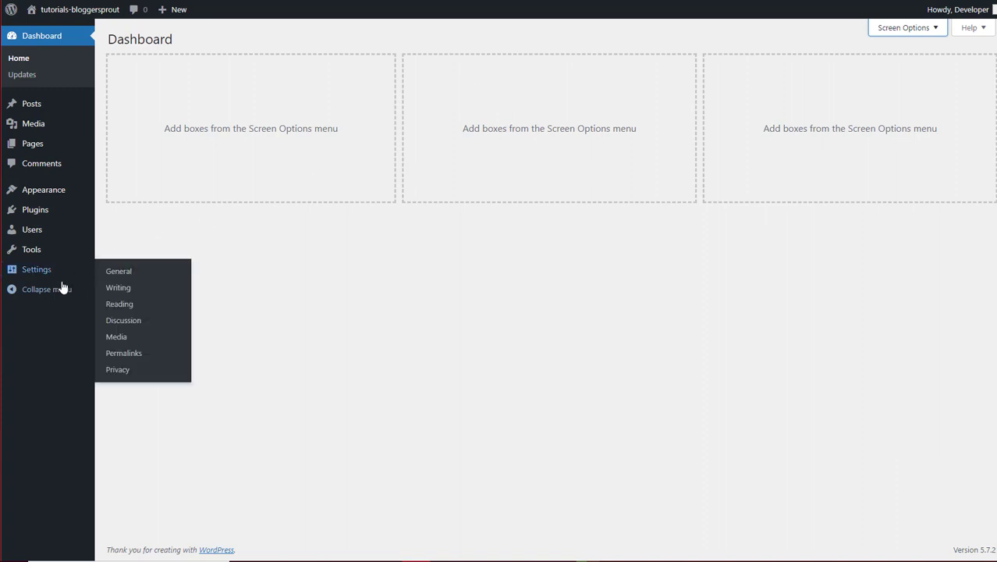
left_click(121, 273)
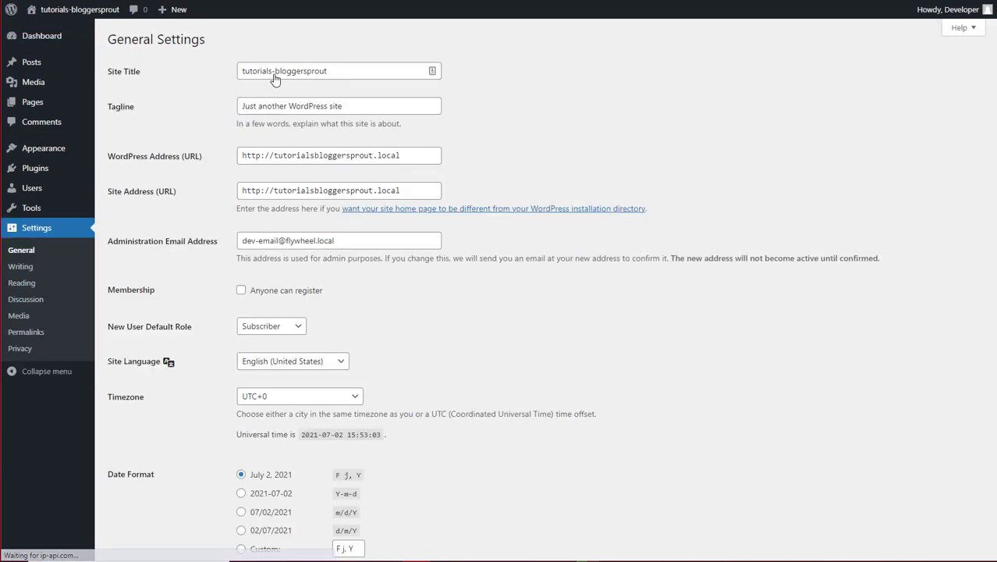
triple_click(356, 108)
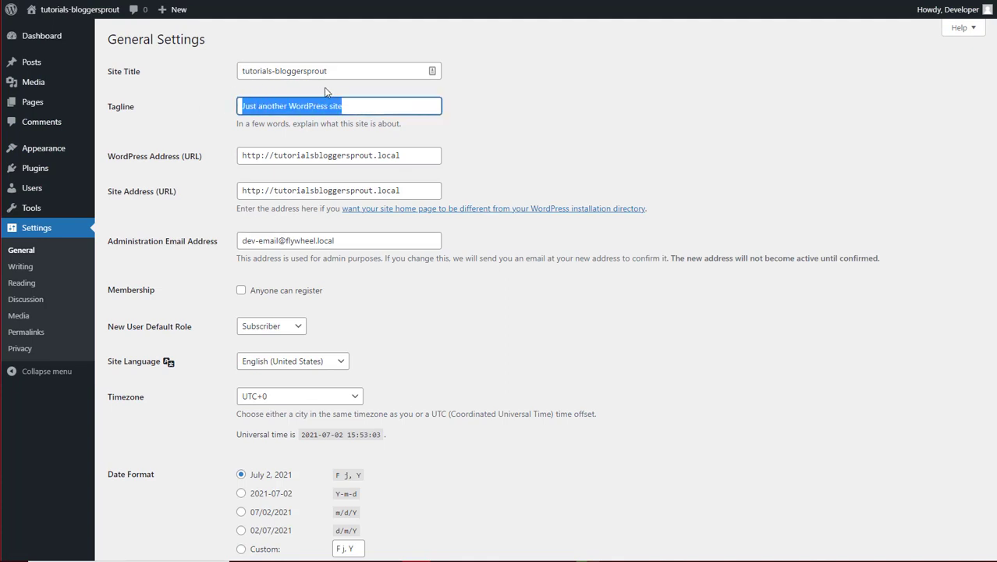
left_click(260, 156)
left_click(260, 191)
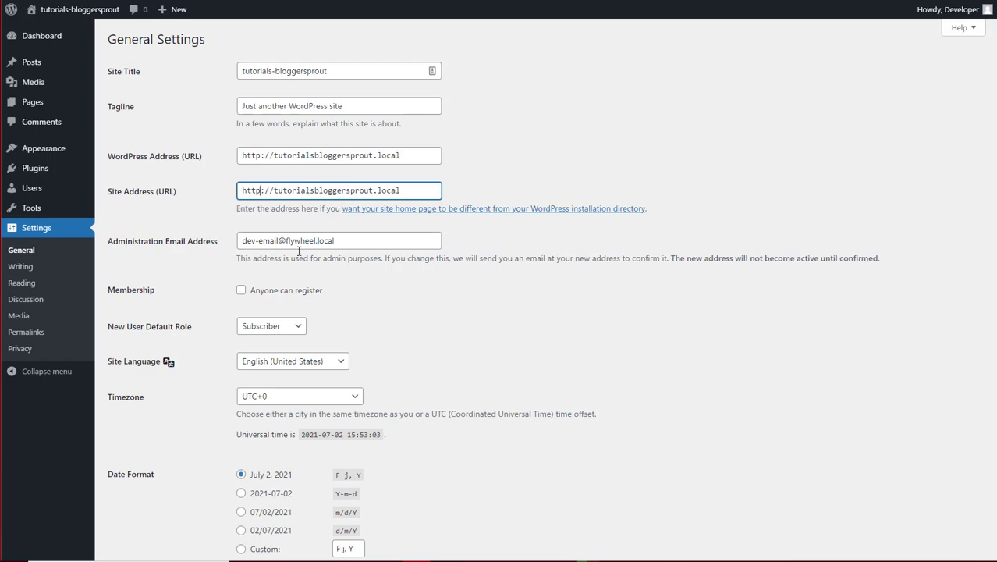
left_click_drag(334, 240, 238, 241)
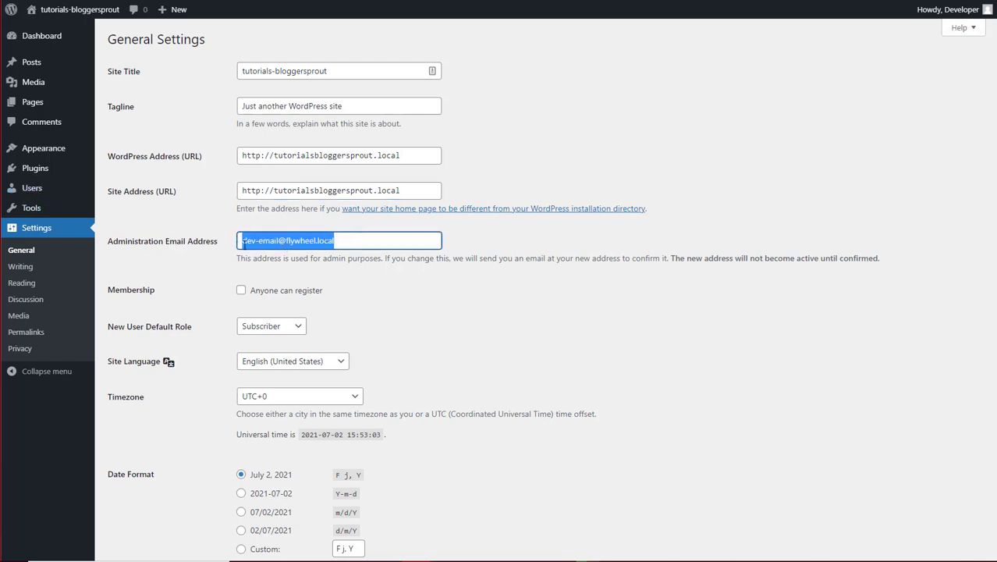
left_click(337, 241)
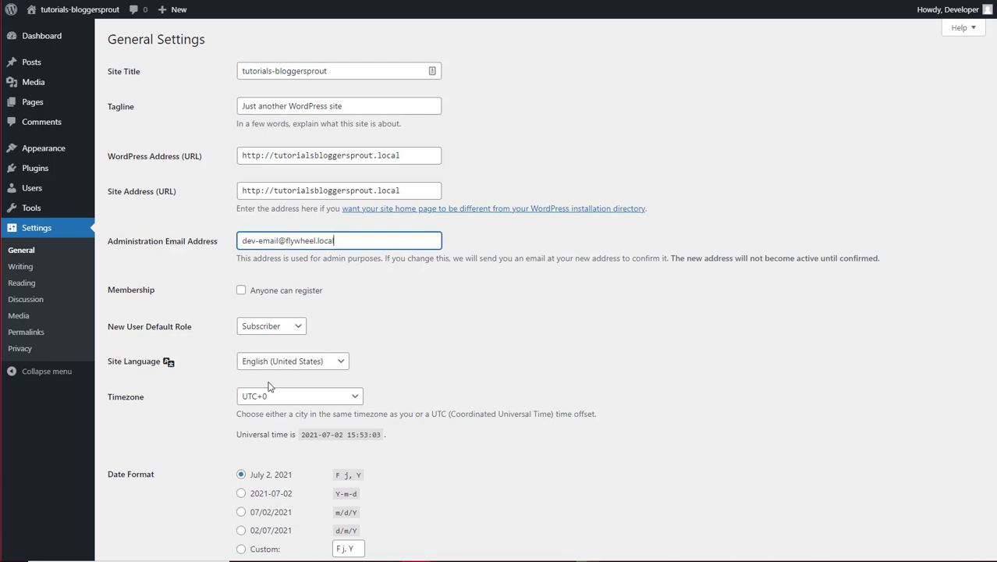
Set the site's timezone to UTC+5:30 and save the General Settings.
scroll(208, 361, "down", 3)
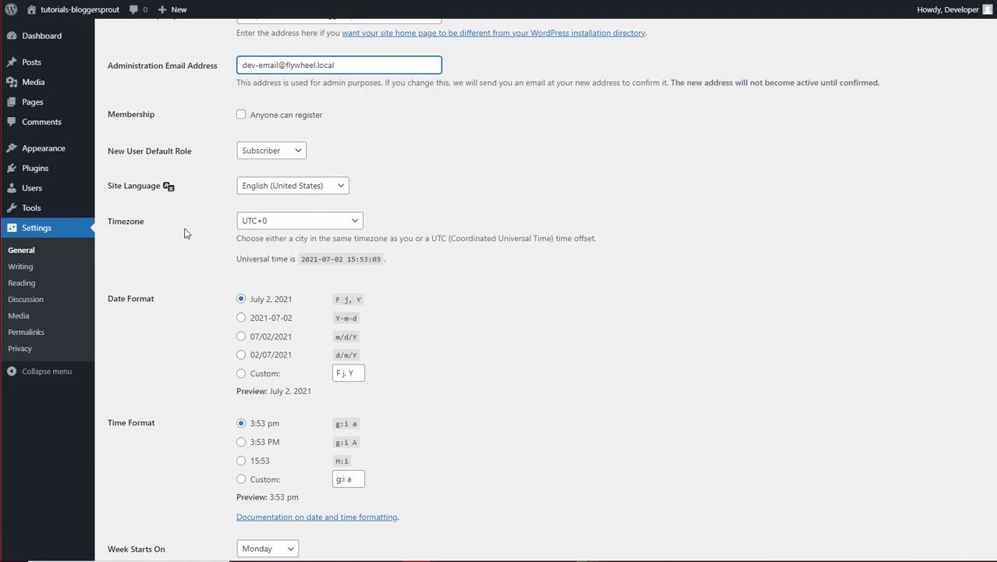
left_click(298, 222)
scroll(308, 349, "down", 10)
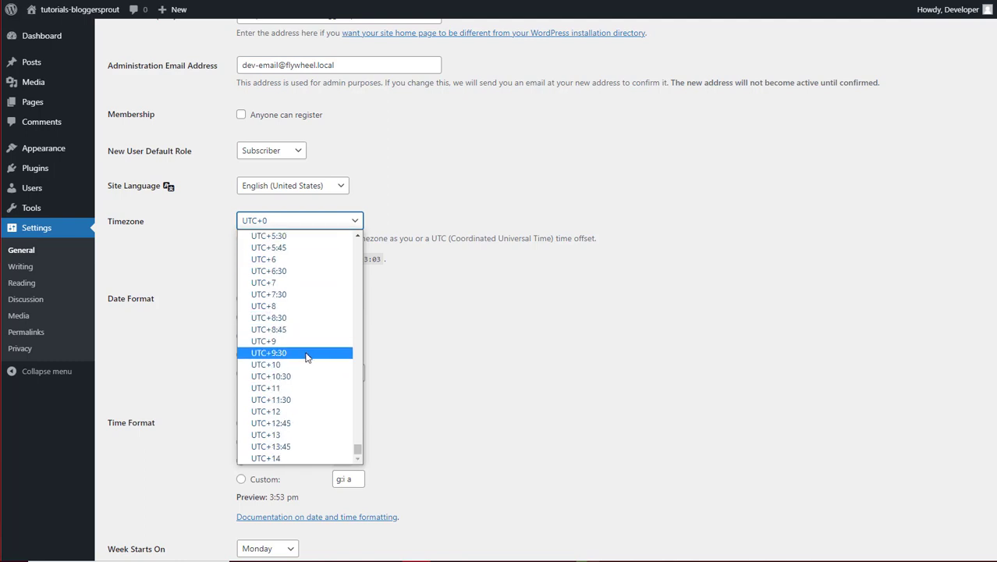
left_click(284, 235)
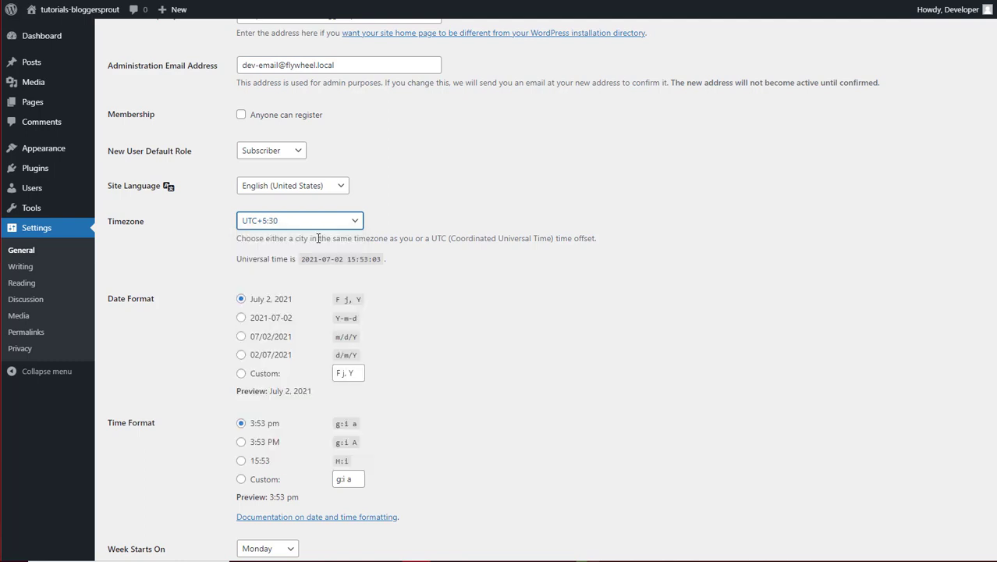
scroll(414, 255, "down", 2)
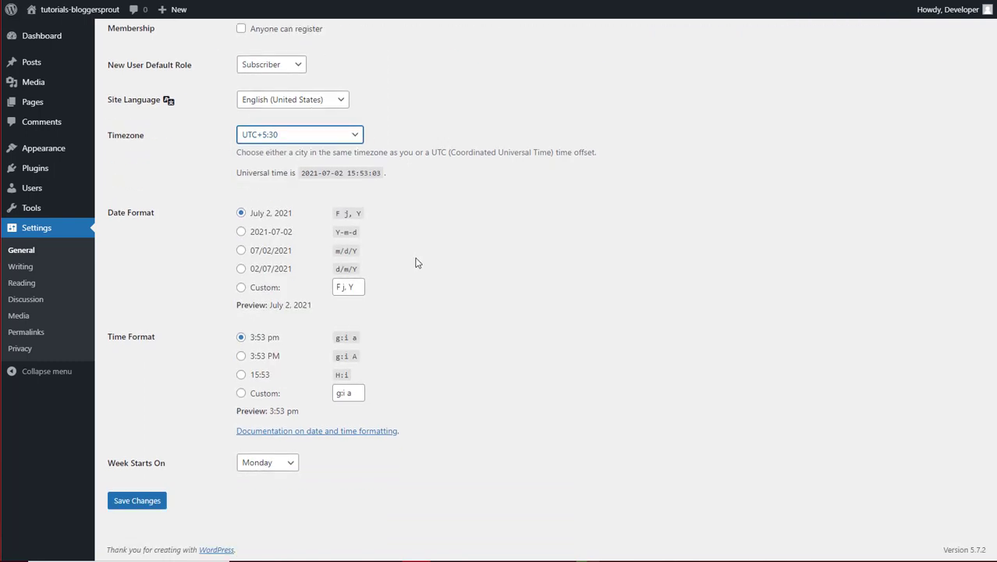
left_click(156, 500)
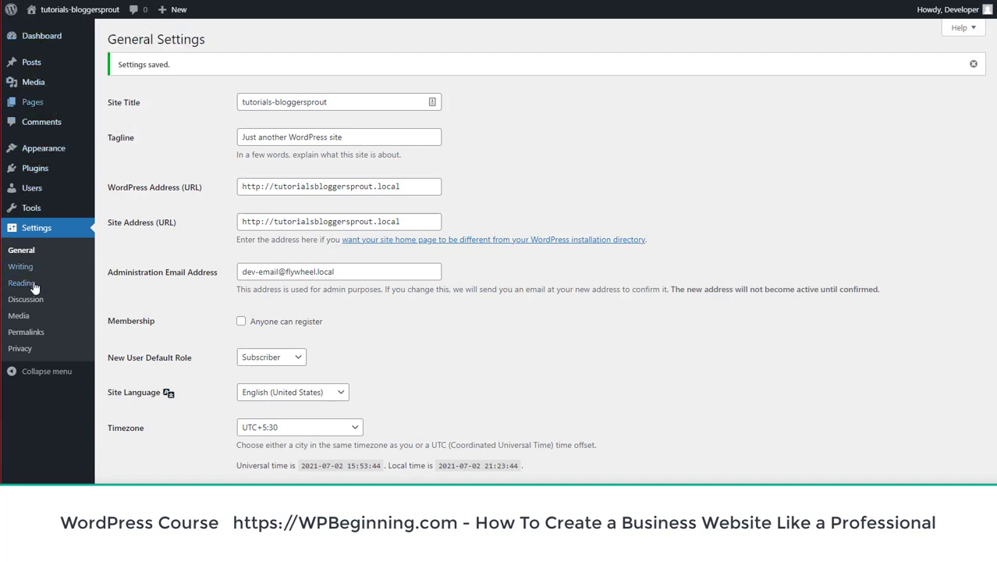
Recheck the administration email, site address and WordPress address in the saved General Settings.
mouse_move(36, 173)
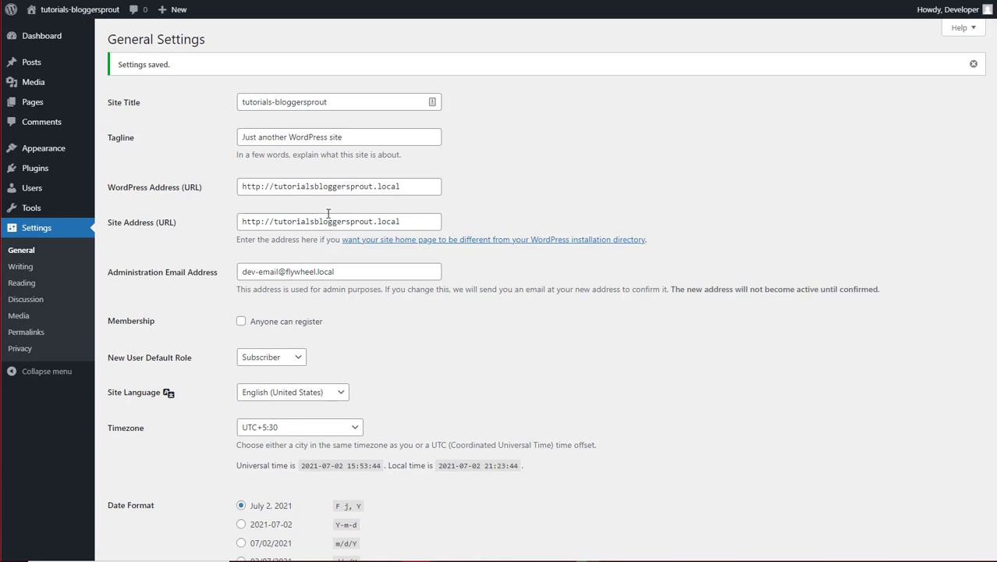
left_click(344, 271)
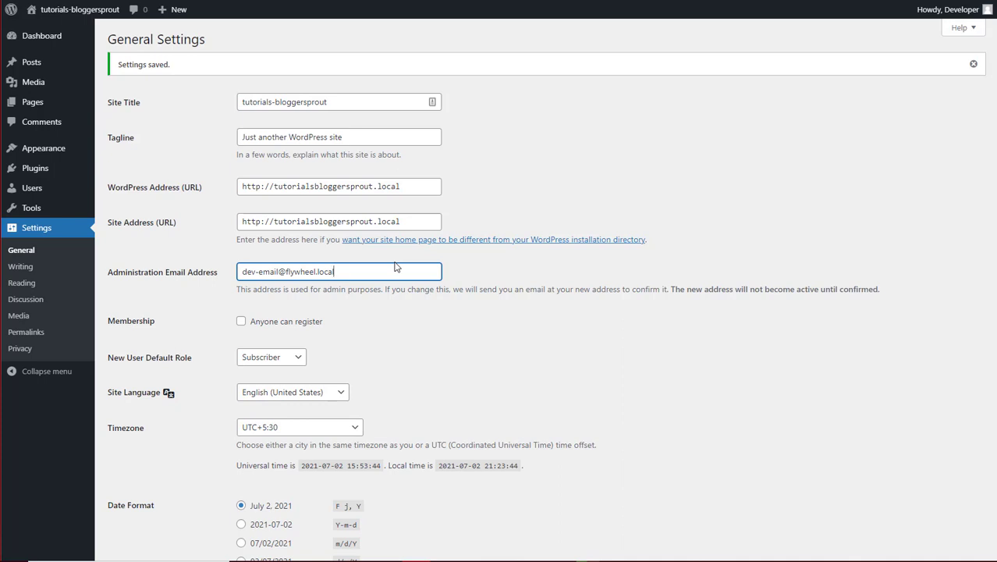
left_click(405, 222)
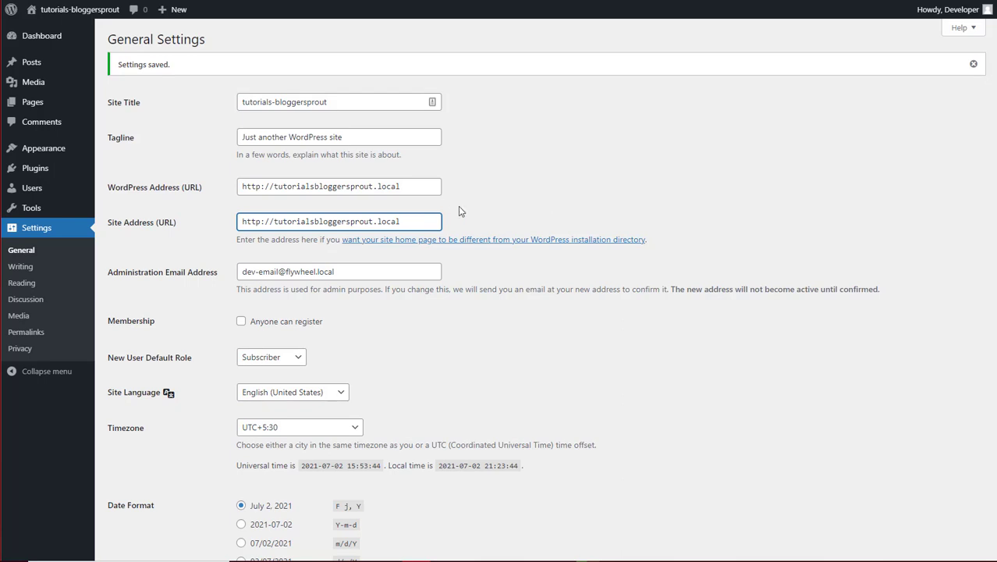
left_click(412, 186)
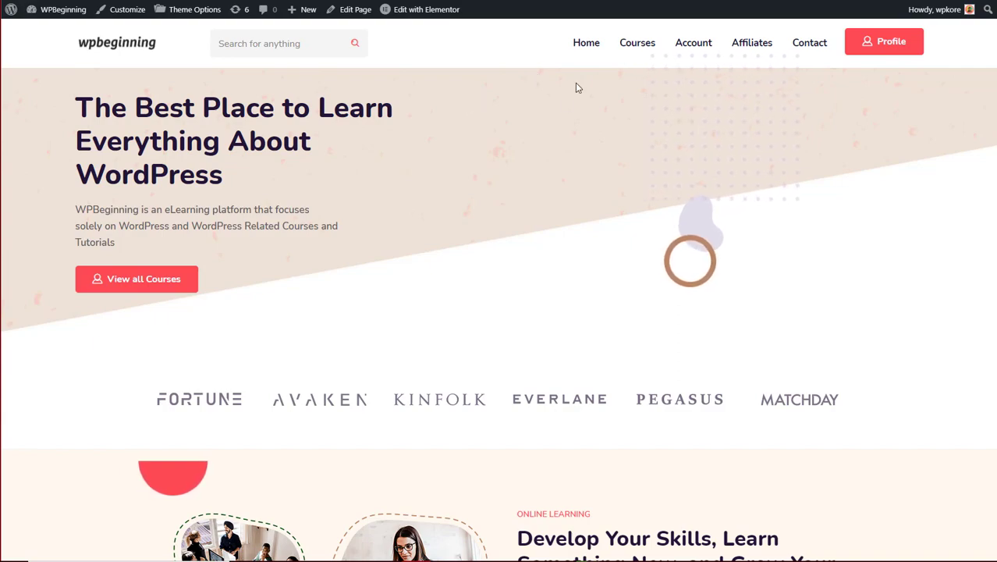
Look through the WPBeginning home page from its banner down to the footer as an example of a finished site.
scroll(578, 88, "down", 4)
scroll(566, 99, "down", 3)
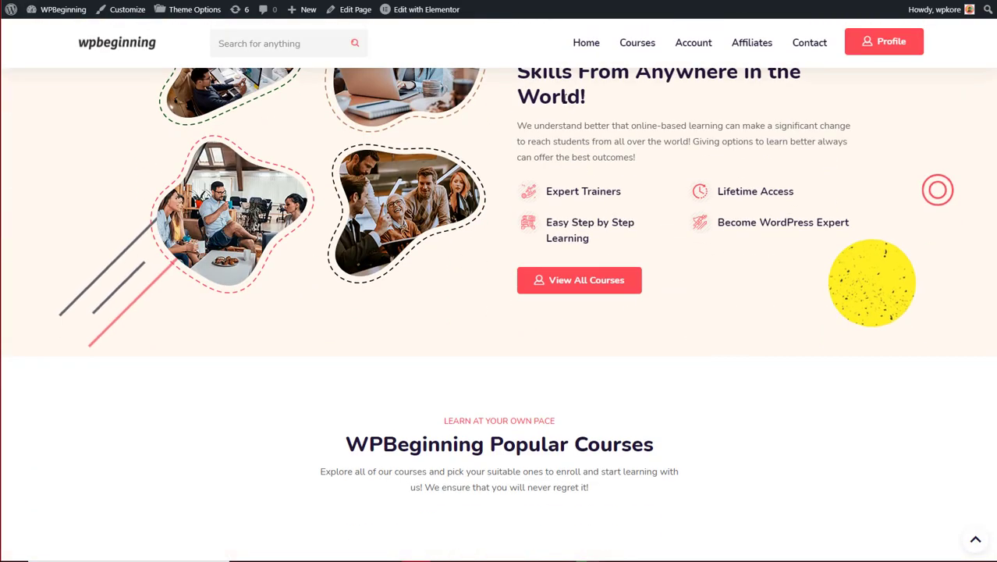
scroll(565, 103, "down", 8)
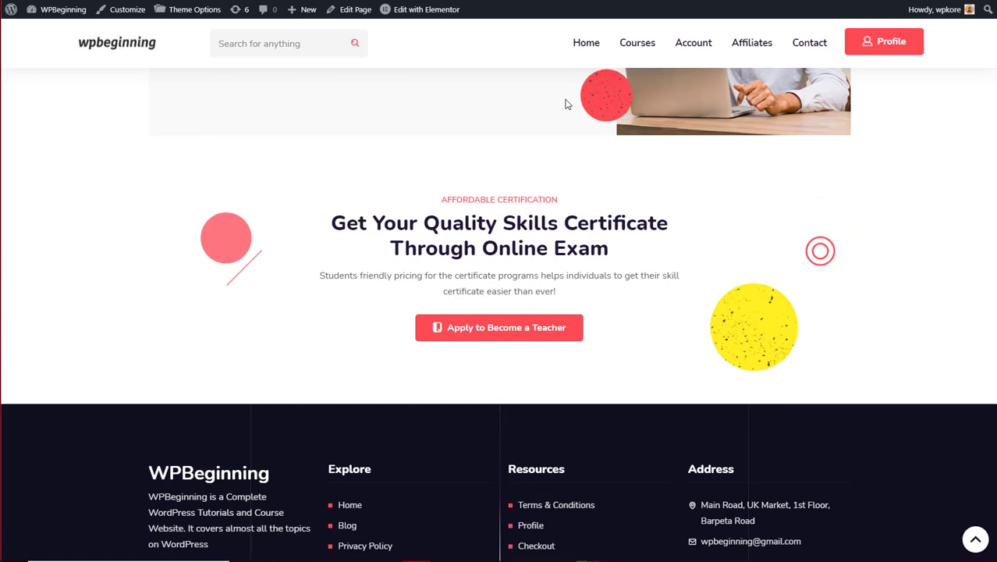
scroll(566, 102, "up", 4)
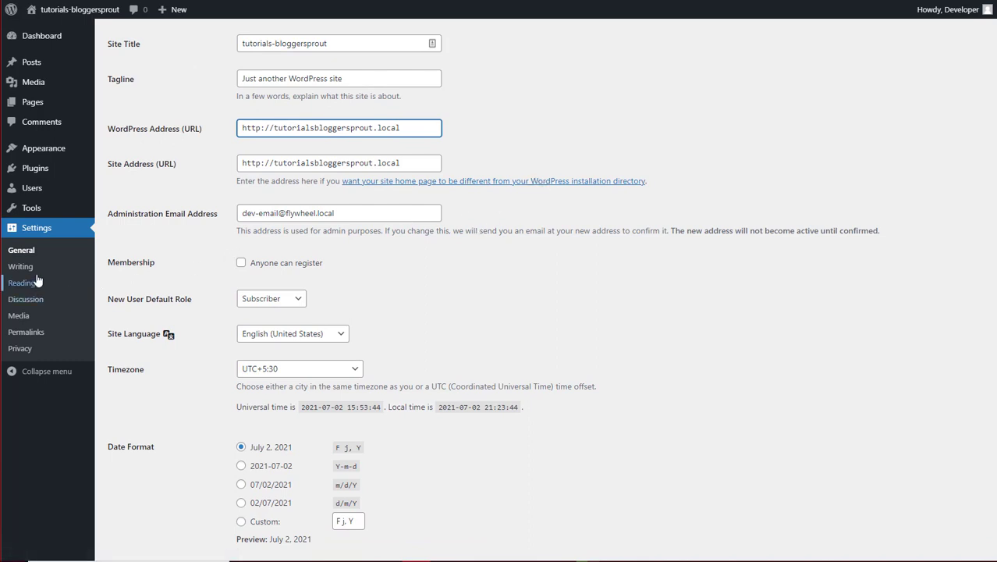
Check the Permalink Settings and the installed plugins list, and open the overview of installed themes.
left_click(31, 333)
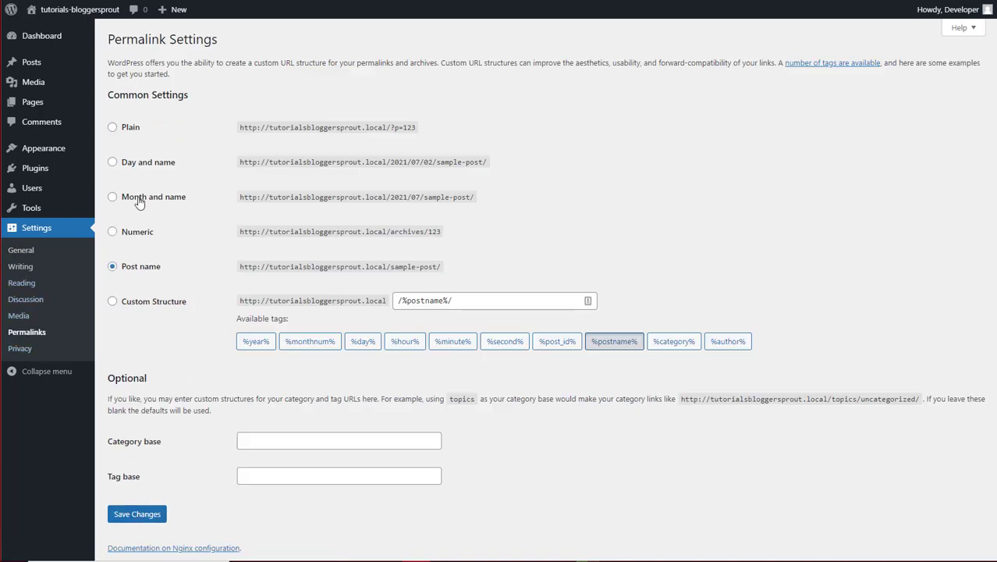
left_click(35, 168)
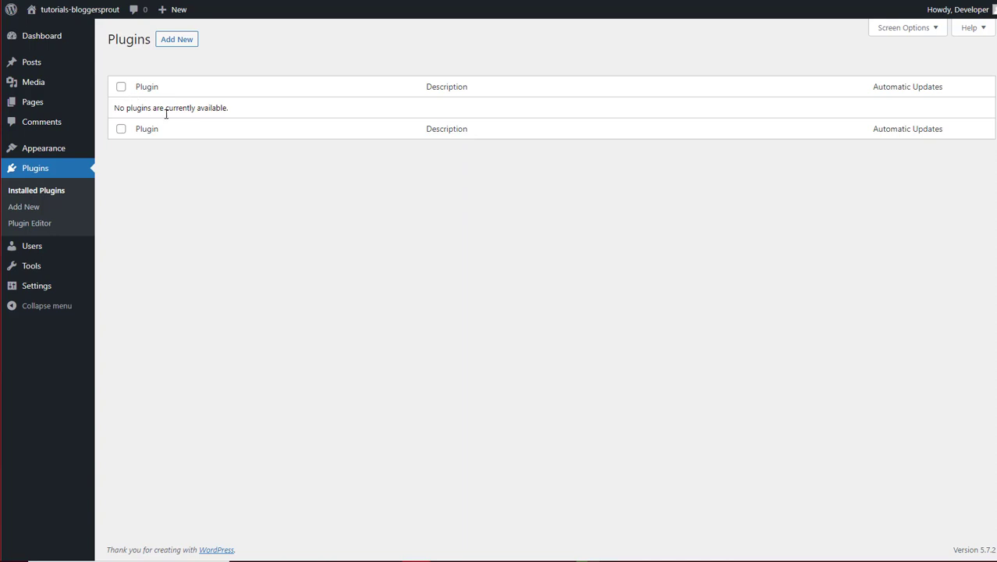
mouse_move(56, 159)
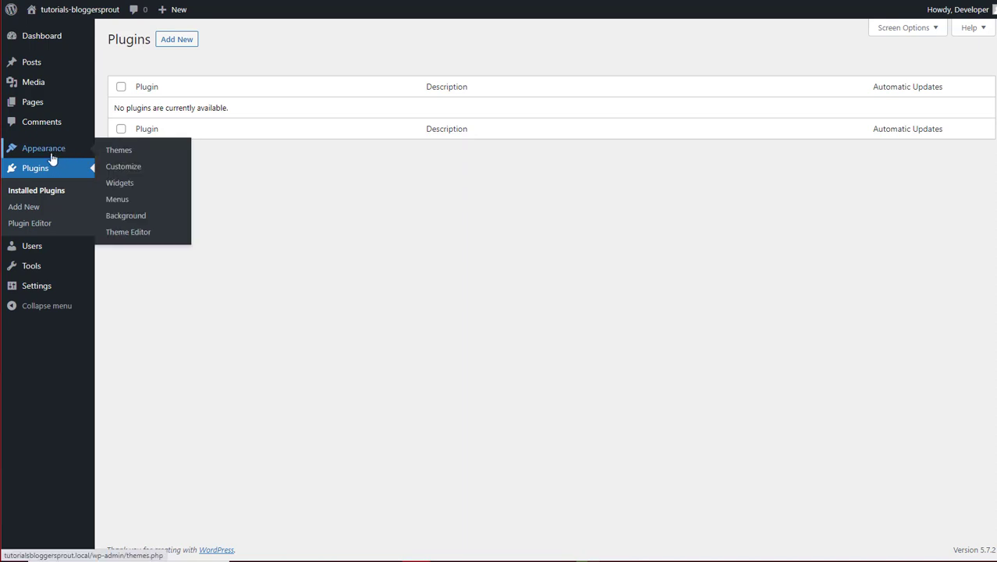
left_click(114, 156)
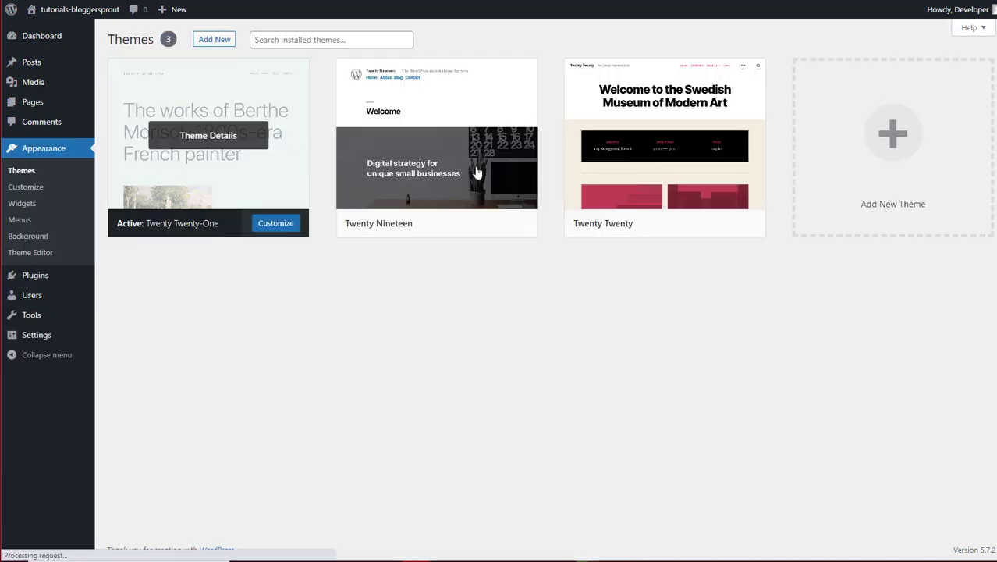
Delete the unused Twenty Nineteen and Twenty Twenty themes from the installed themes.
left_click(456, 179)
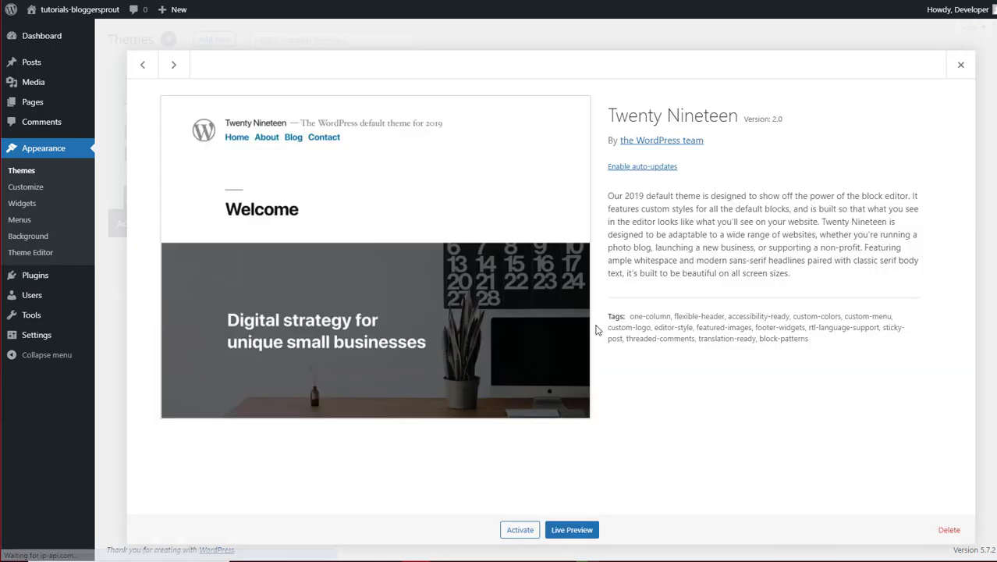
left_click(949, 530)
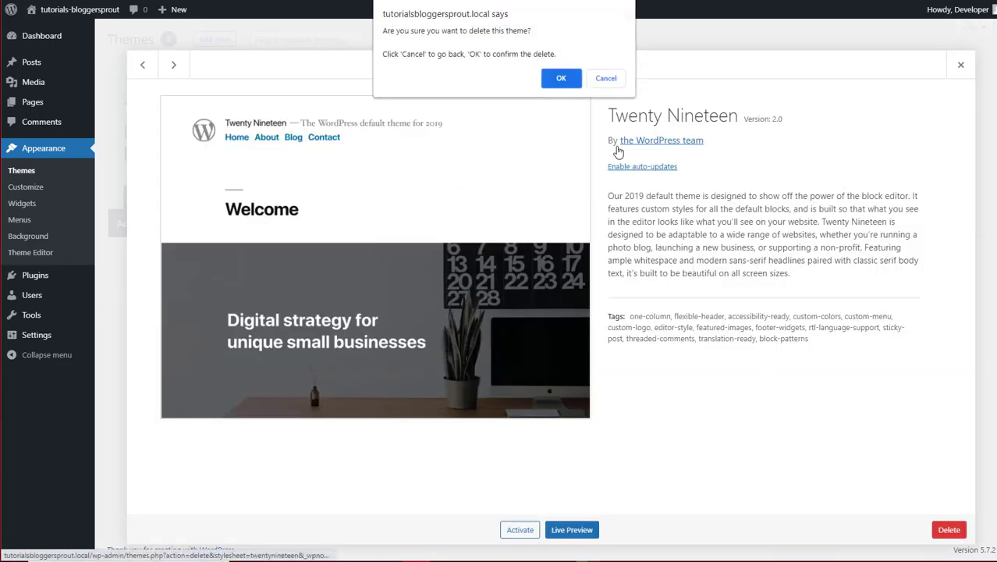
left_click(561, 78)
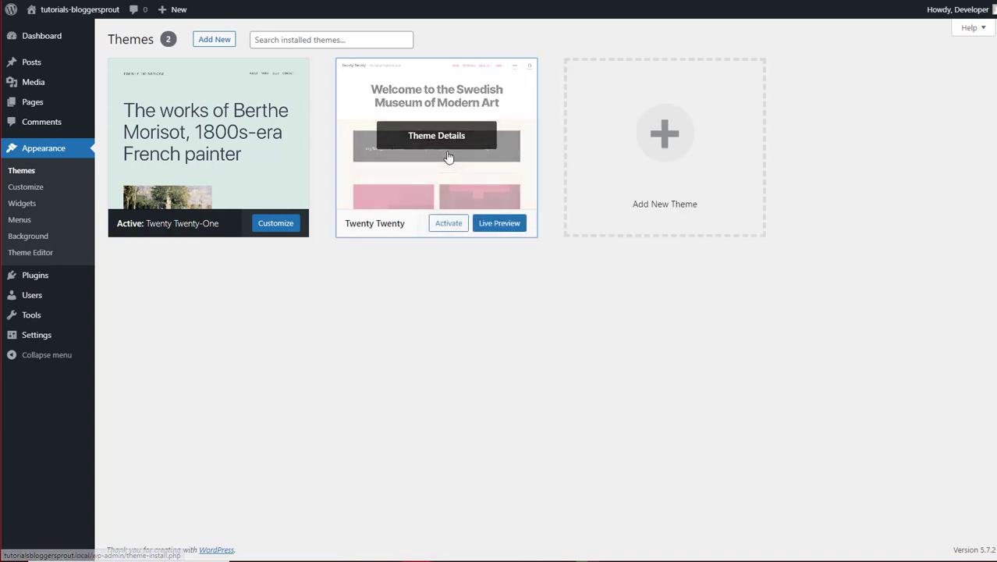
left_click(447, 155)
left_click(949, 529)
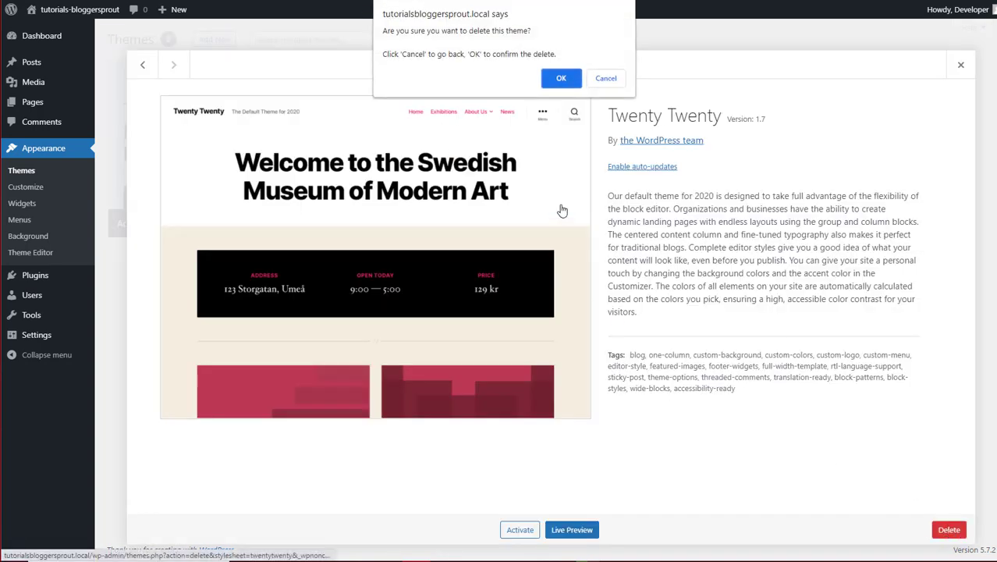
left_click(559, 80)
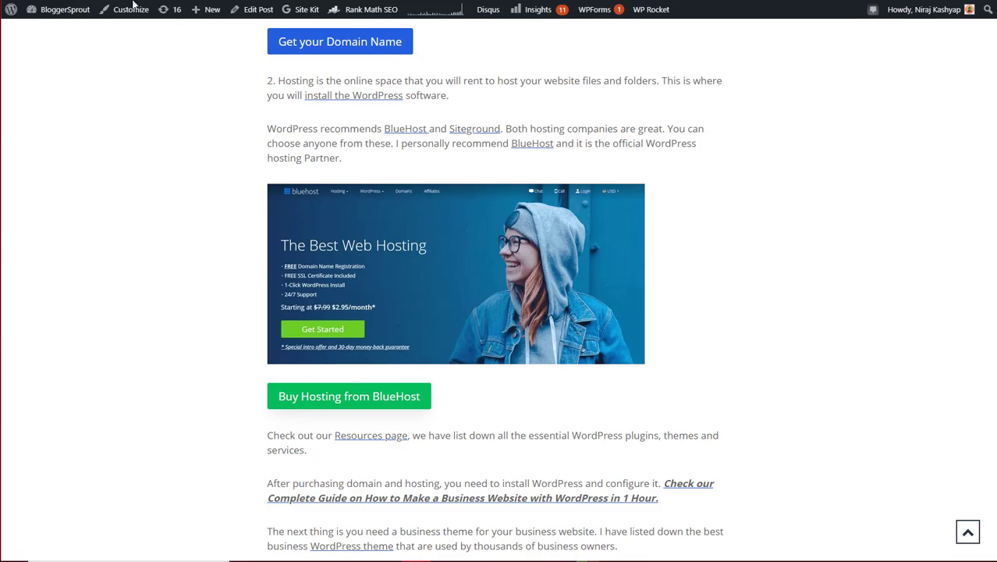
Look through the BloggerSprout article on business WordPress themes down to the Webify entry and its demo designs.
scroll(461, 168, "down", 15)
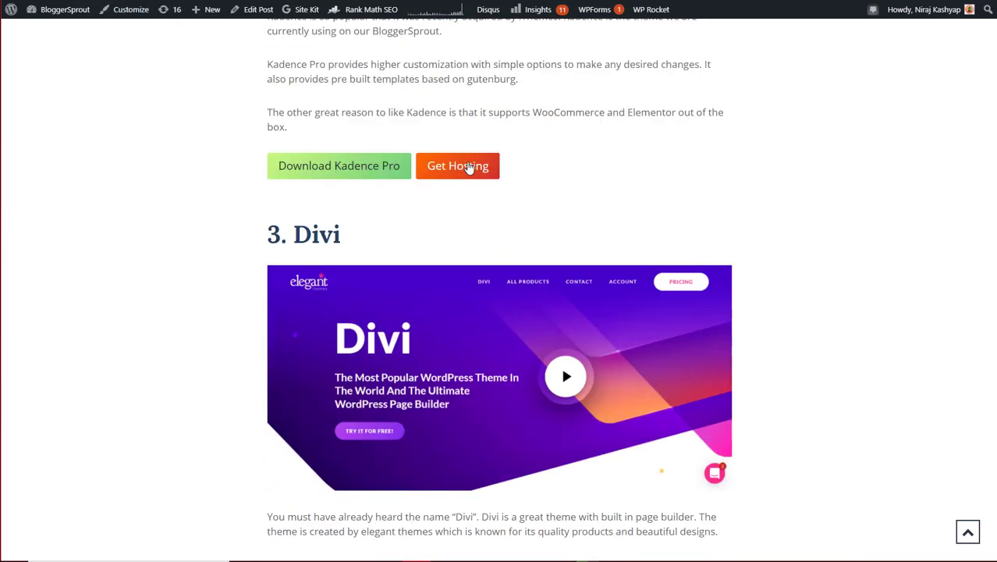
scroll(468, 168, "down", 15)
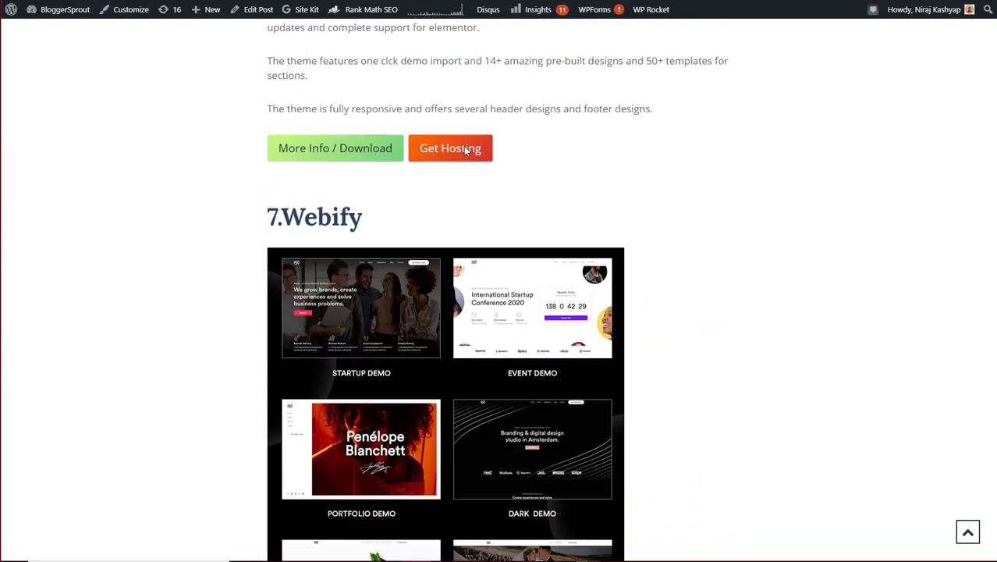
scroll(465, 149, "down", 1)
double_click(340, 150)
scroll(337, 117, "down", 5)
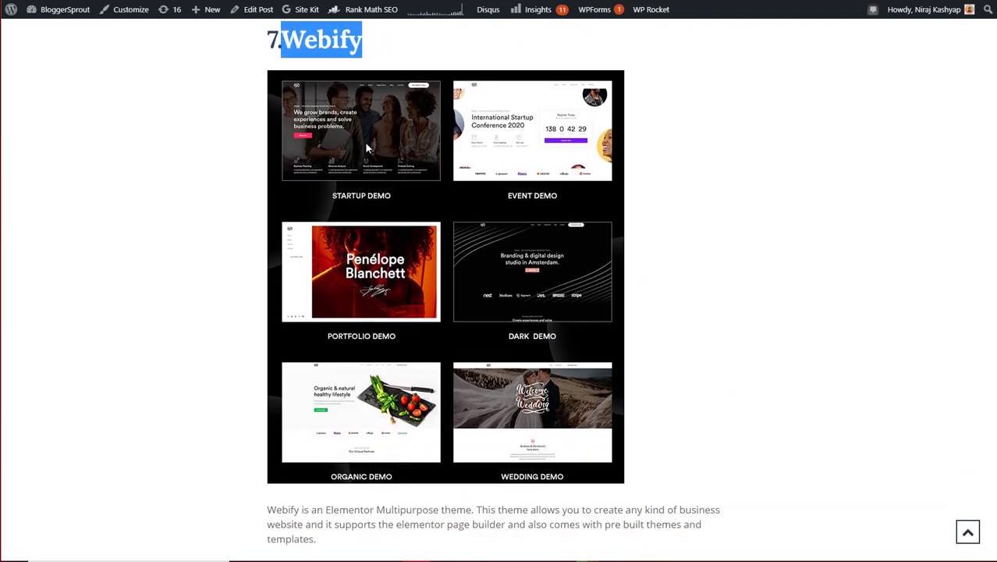
scroll(335, 109, "up", 3)
scroll(318, 43, "down", 2)
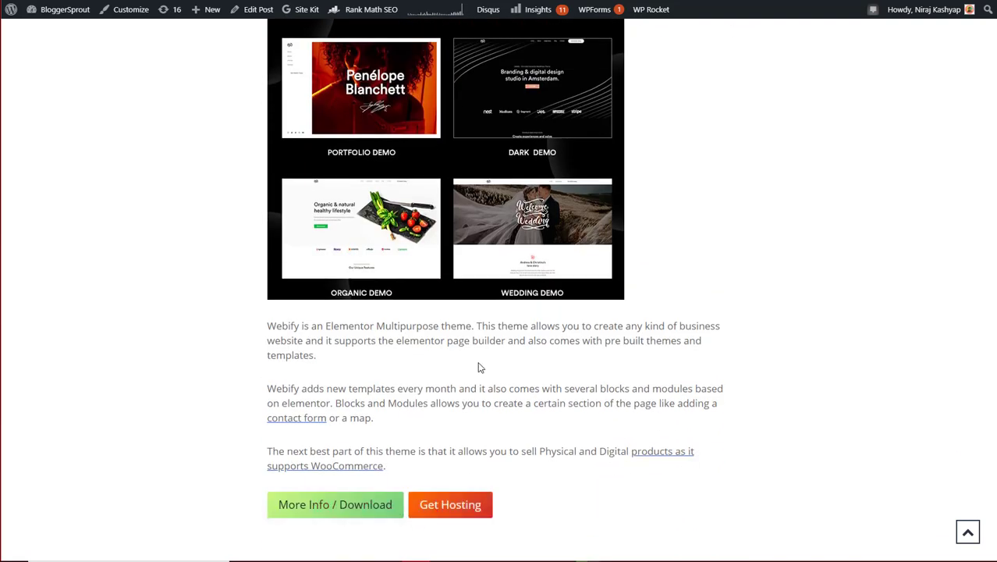
Examine the remaining theme recommendations after Webify in the article, from Kalium down to Sway and Brisk.
scroll(600, 238, "down", 15)
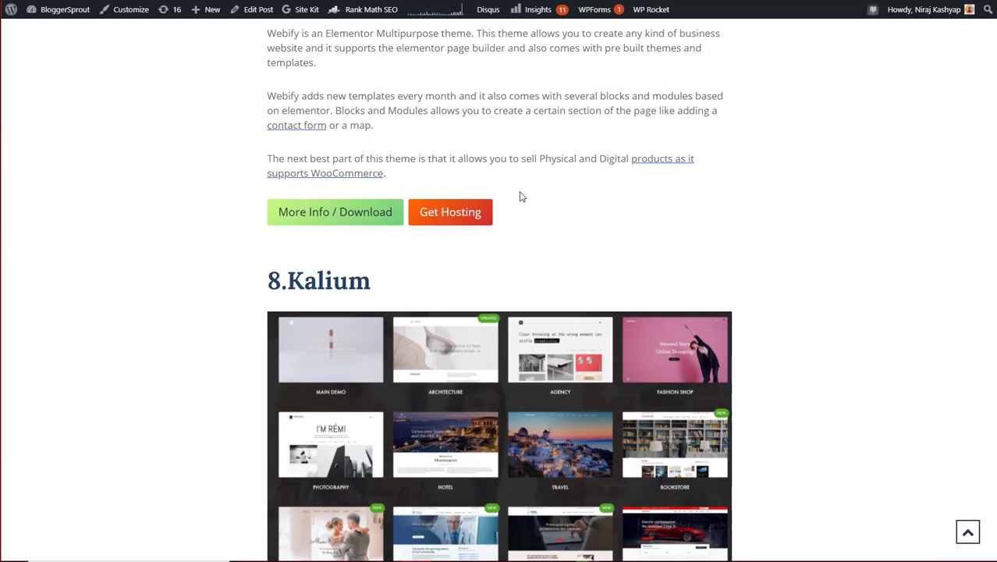
scroll(338, 148, "up", 3)
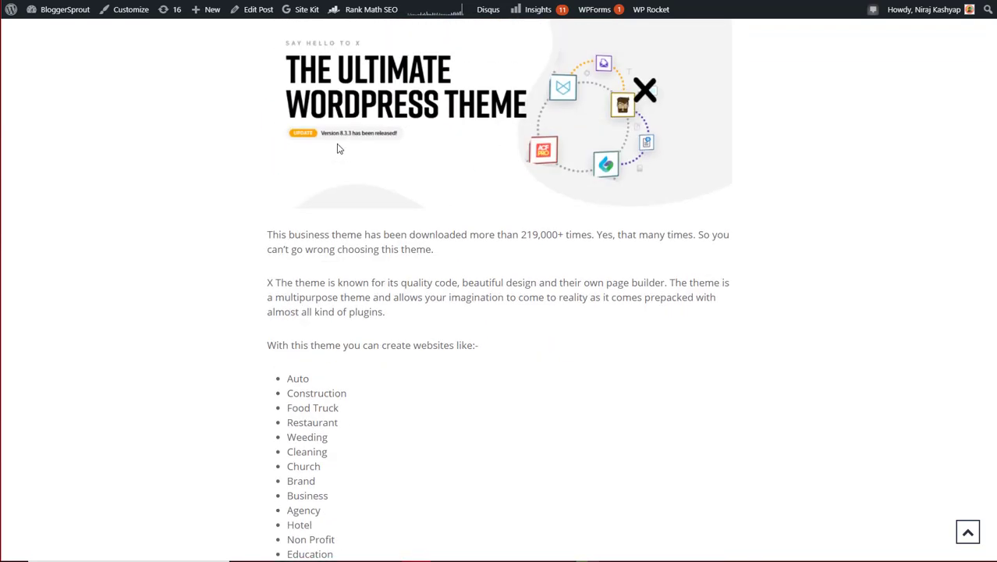
scroll(329, 160, "down", 10)
scroll(329, 160, "down", 20)
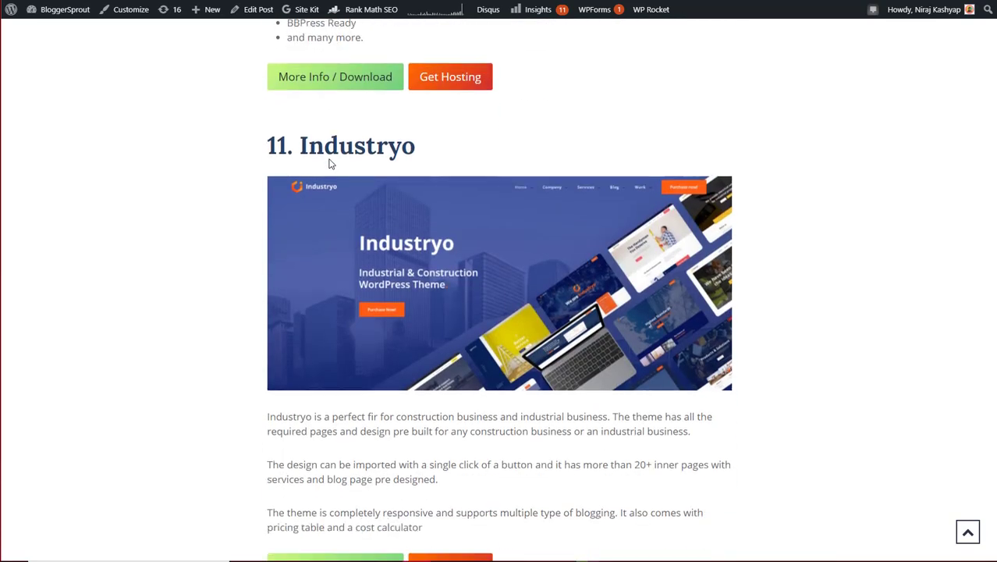
scroll(330, 161, "down", 15)
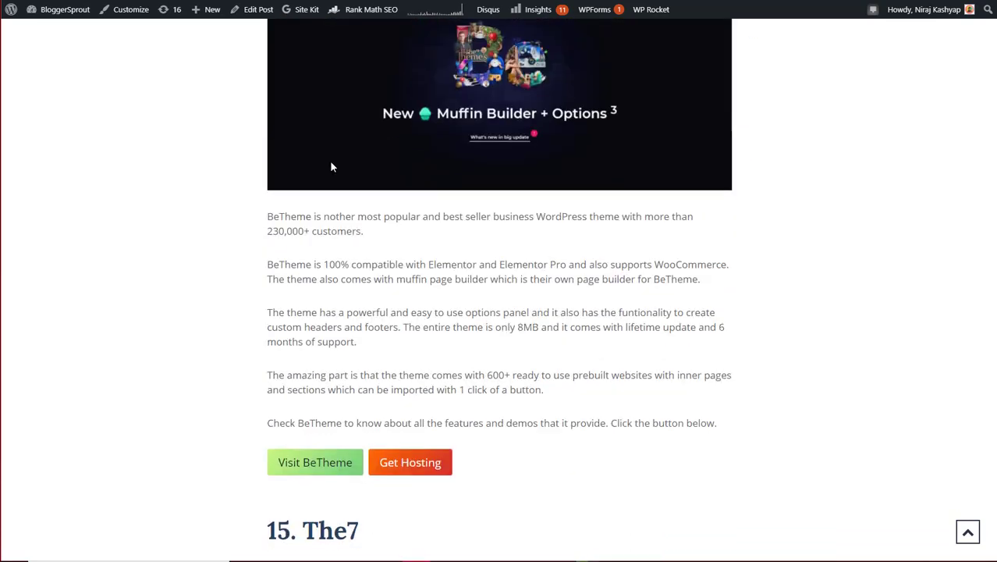
scroll(610, 230, "down", 5)
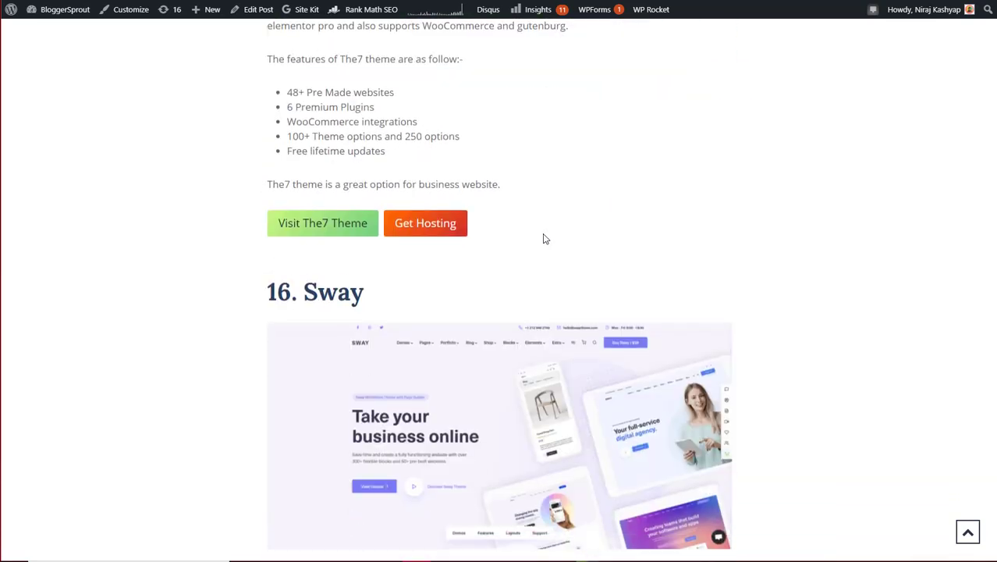
scroll(511, 236, "down", 9)
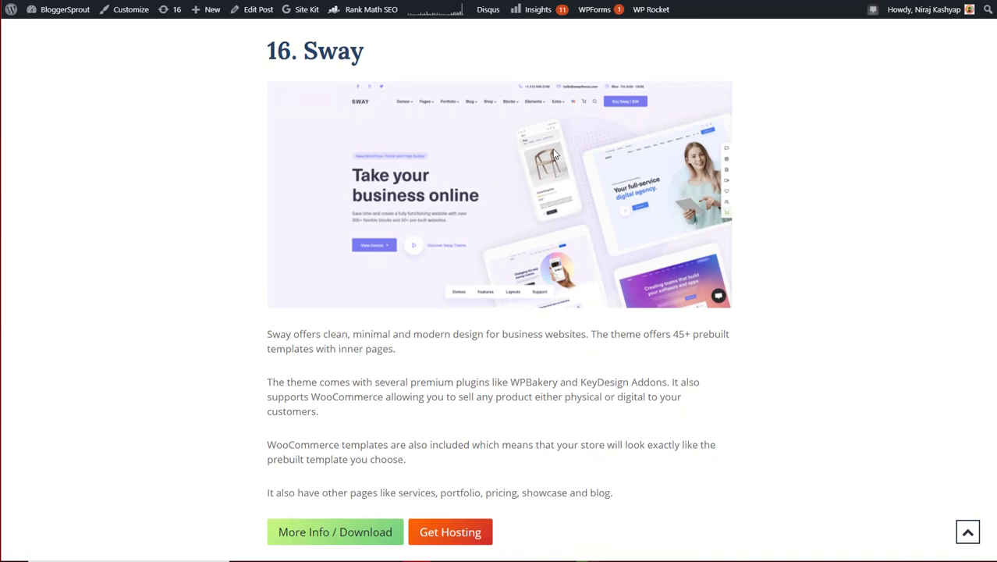
scroll(452, 189, "up", 2)
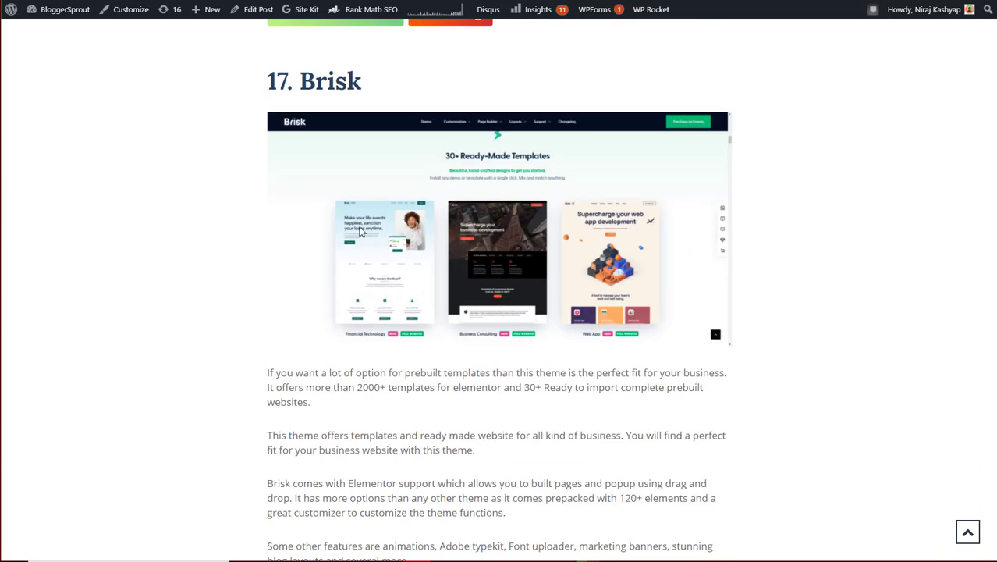
scroll(196, 189, "down", 5)
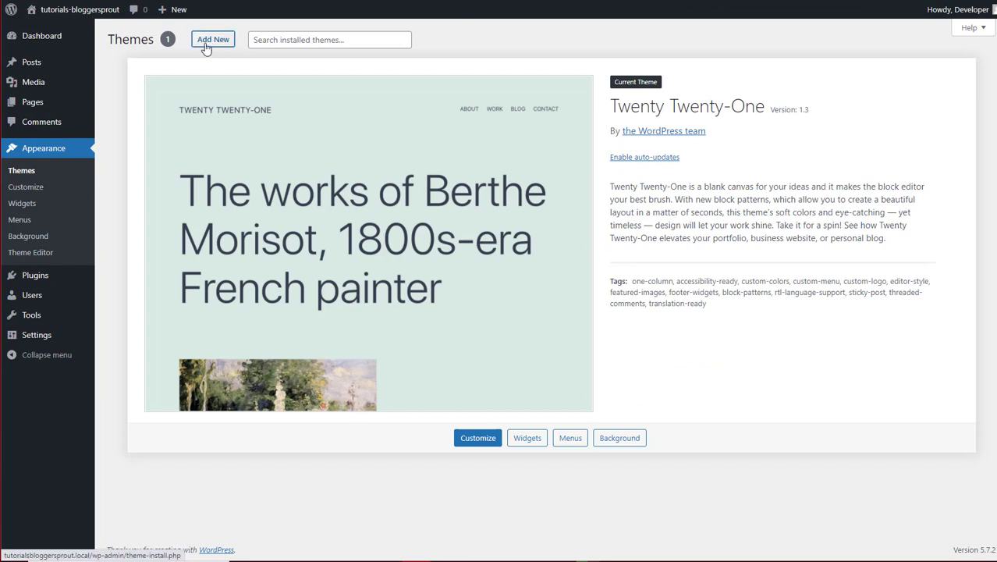
Open the form for uploading a theme and, in File Explorer, open the extracted Webify package inside the Desktop's wptheme folder.
left_click(206, 43)
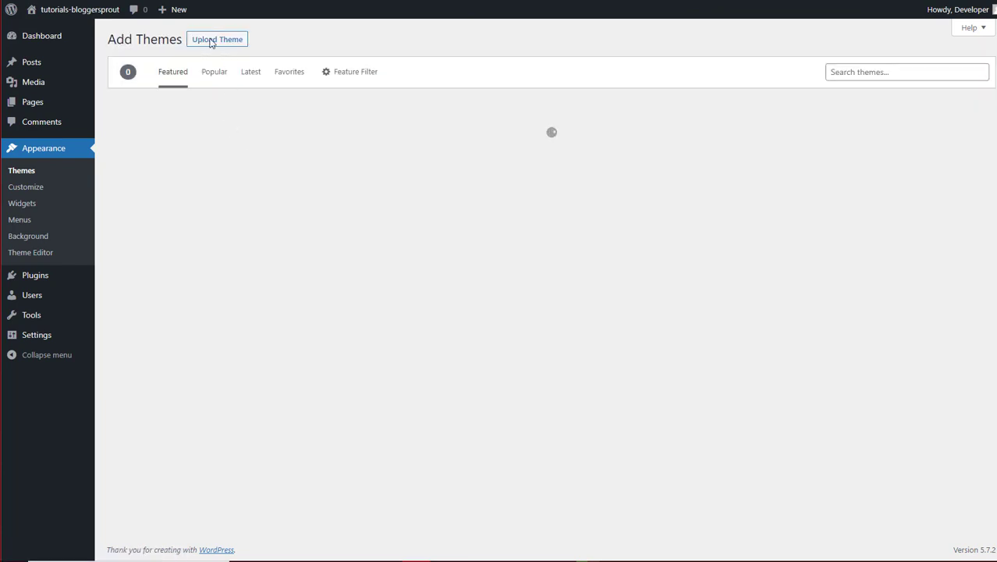
left_click(211, 42)
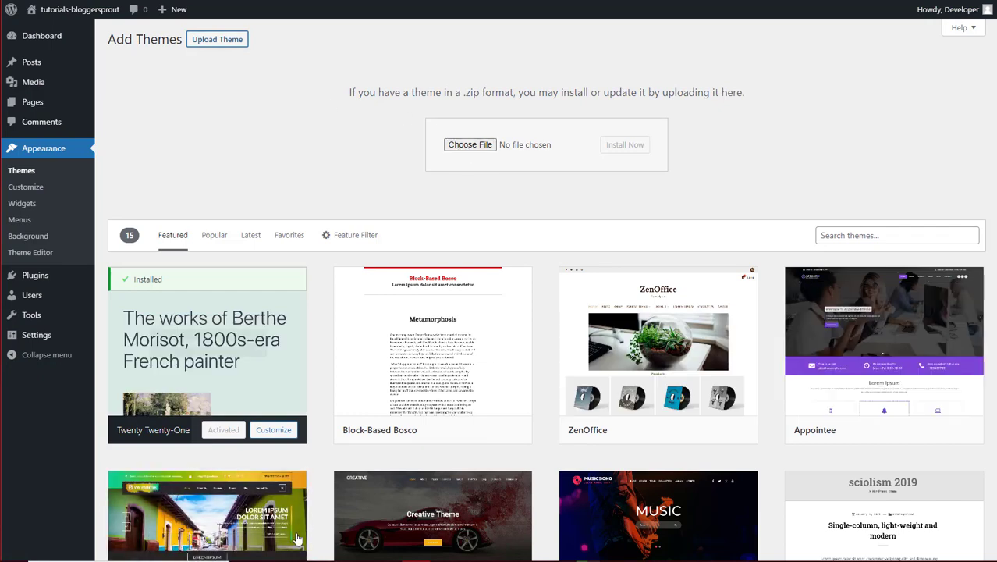
left_click(328, 561)
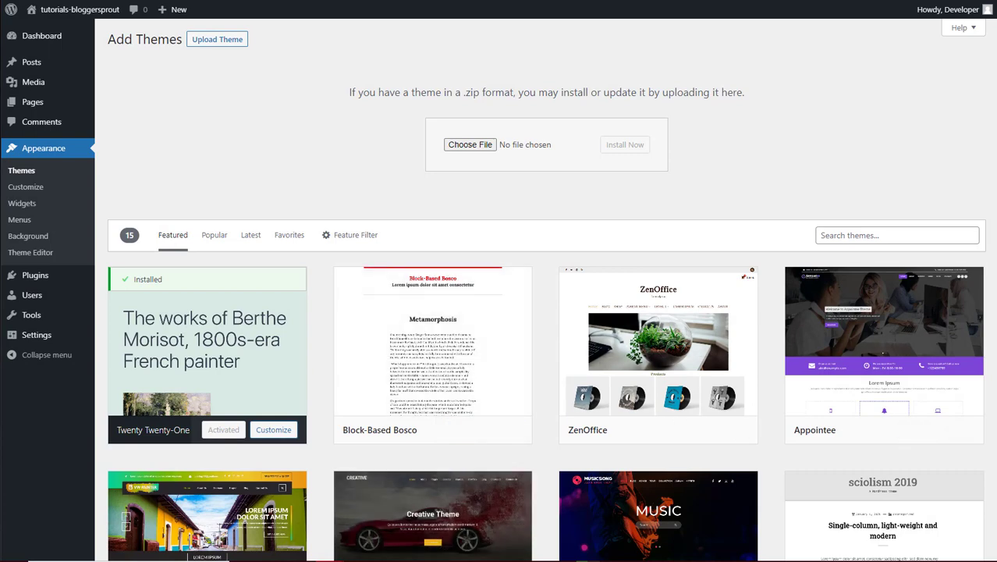
left_click_drag(996, 132, 332, 91)
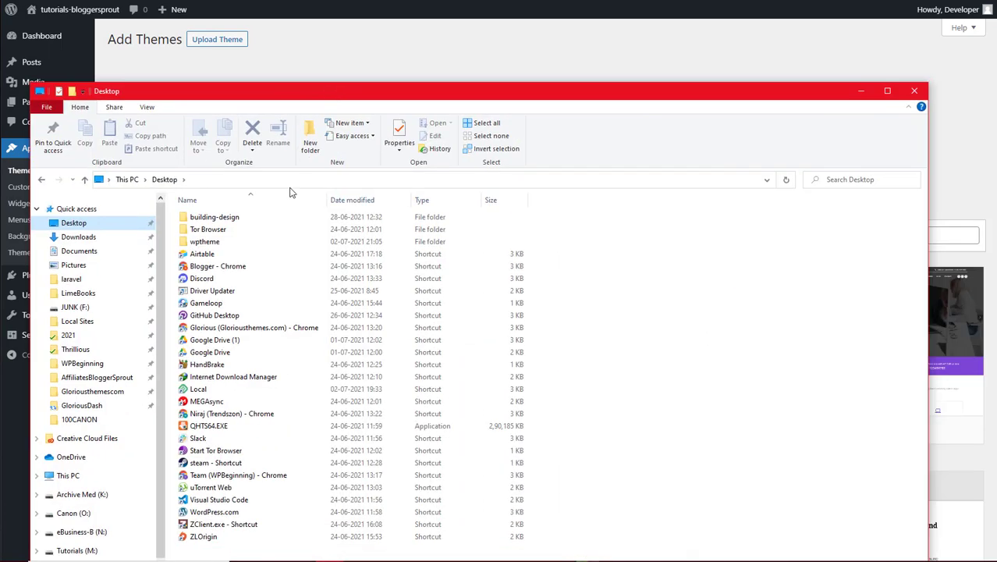
double_click(205, 243)
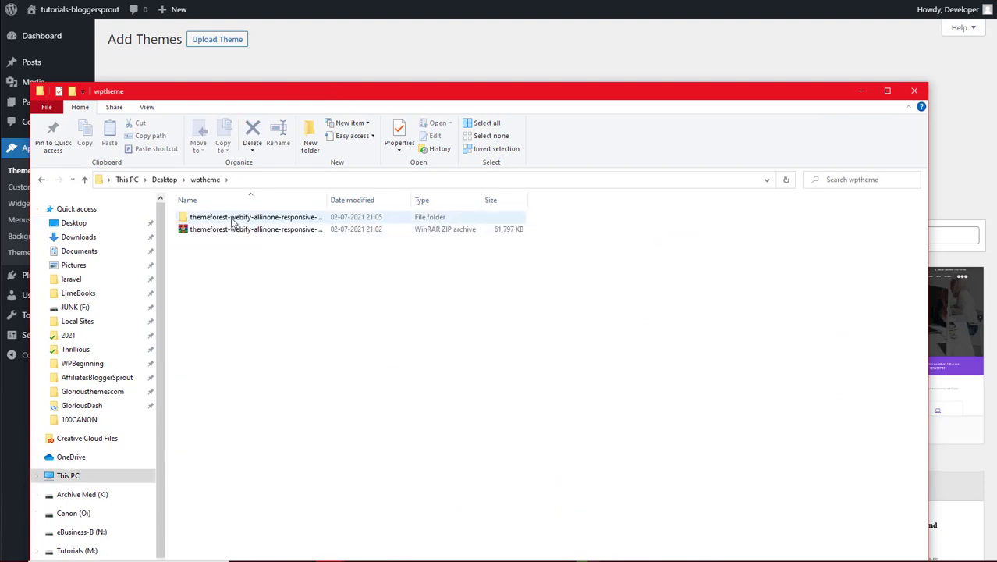
double_click(232, 223)
double_click(209, 270)
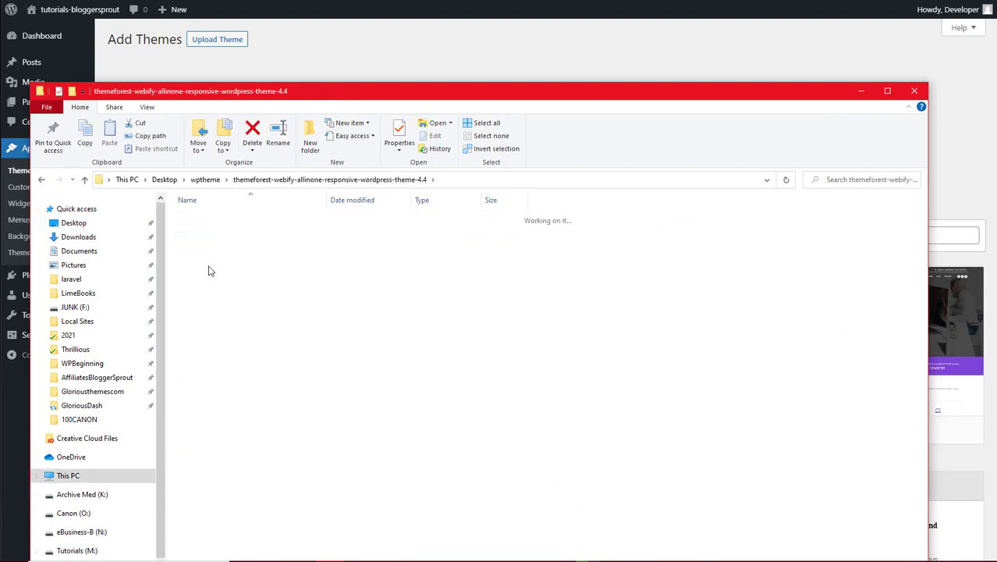
Supply webify.zip from the File Explorer window as the theme file and install it.
left_click(219, 229)
left_click_drag(318, 96, 336, 276)
left_click_drag(210, 421, 518, 146)
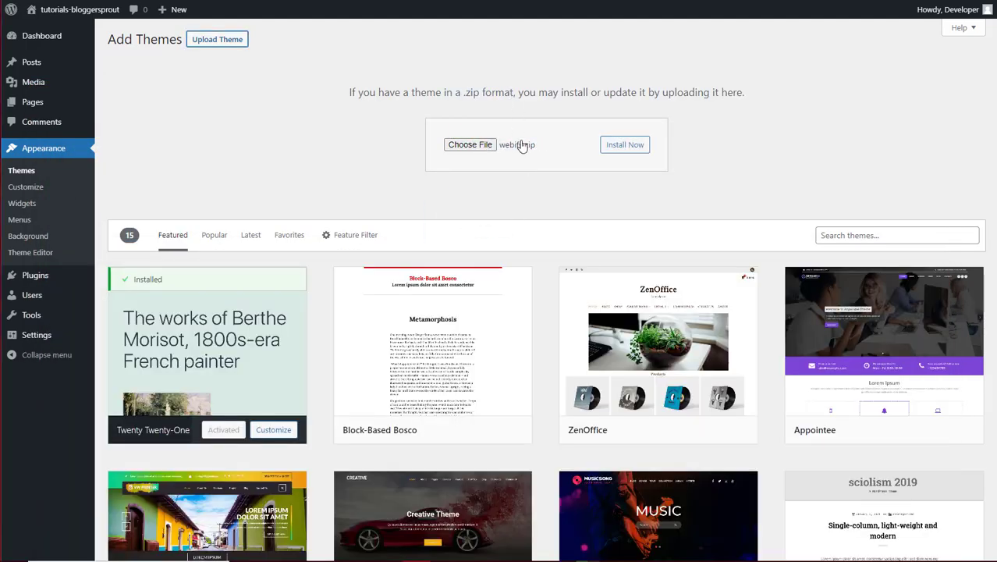
left_click(632, 146)
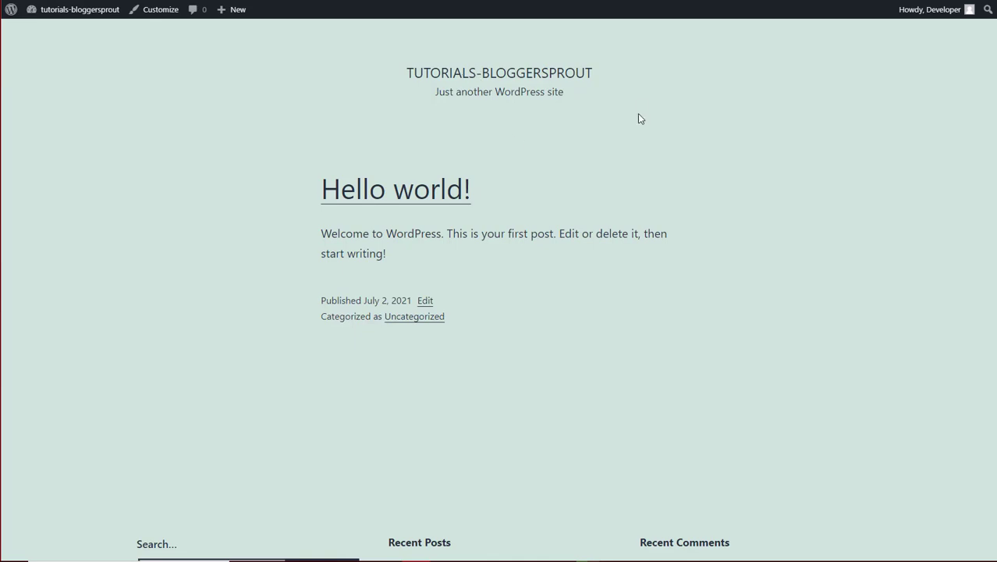
View the new site's current front page and look through the GloriousDash home page down to its footer for comparison.
scroll(419, 374, "down", 3)
scroll(298, 230, "up", 3)
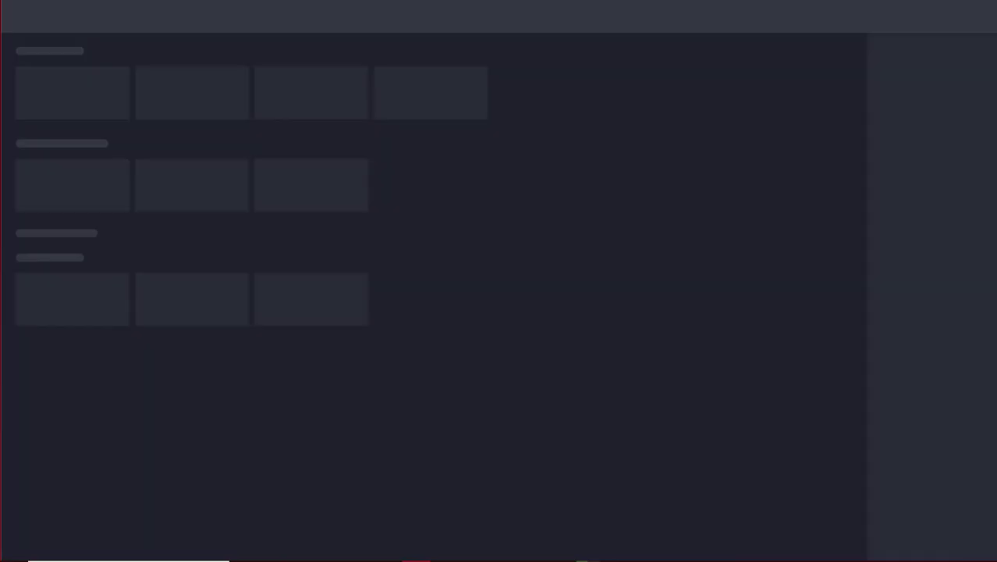
type("glo")
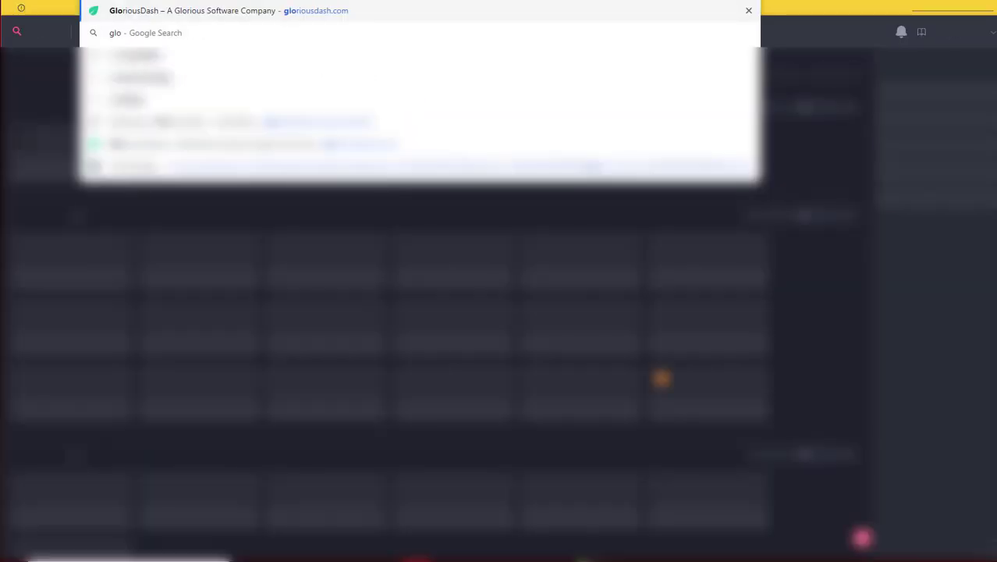
key("Return")
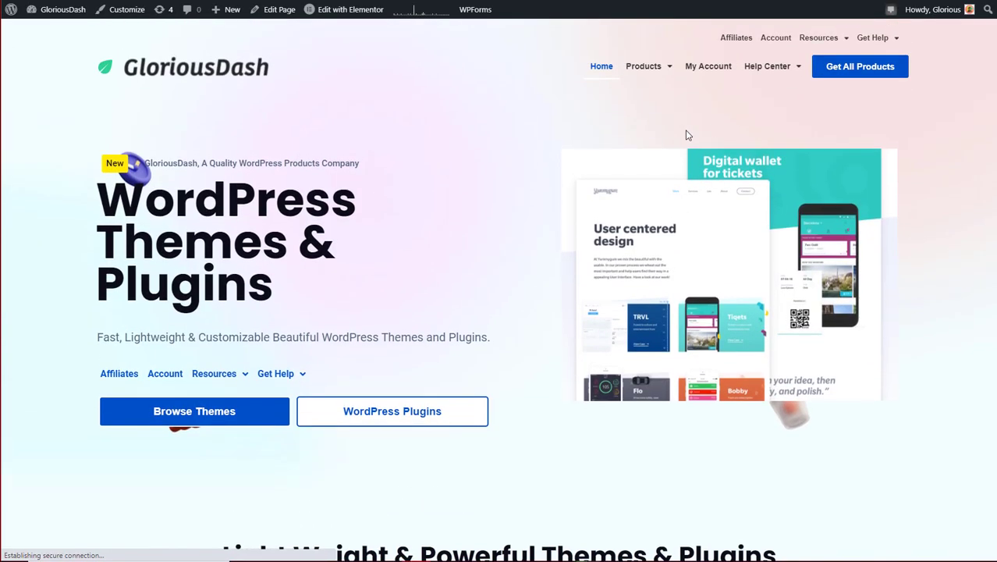
scroll(373, 152, "down", 5)
scroll(435, 145, "down", 10)
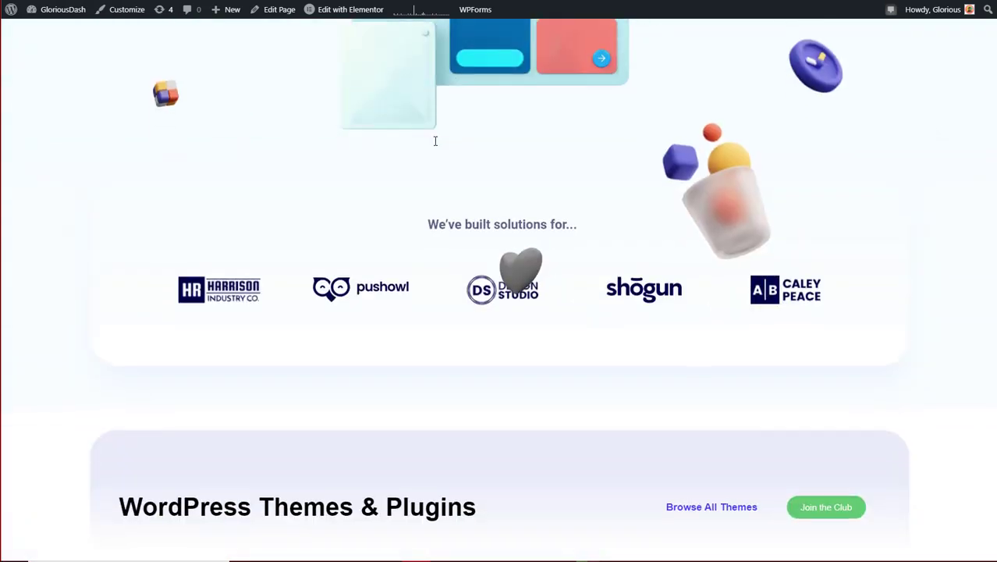
scroll(435, 141, "down", 15)
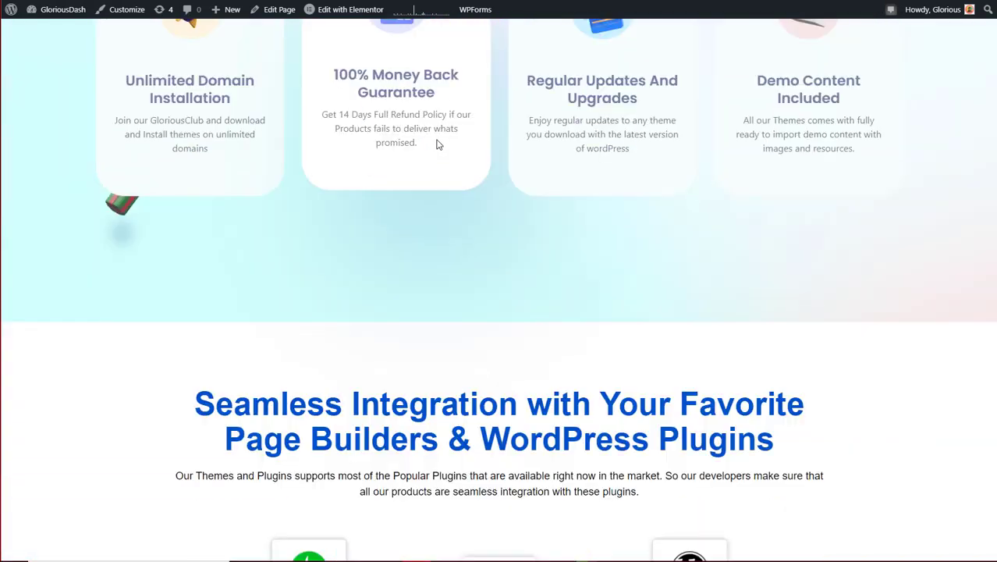
scroll(439, 143, "down", 5)
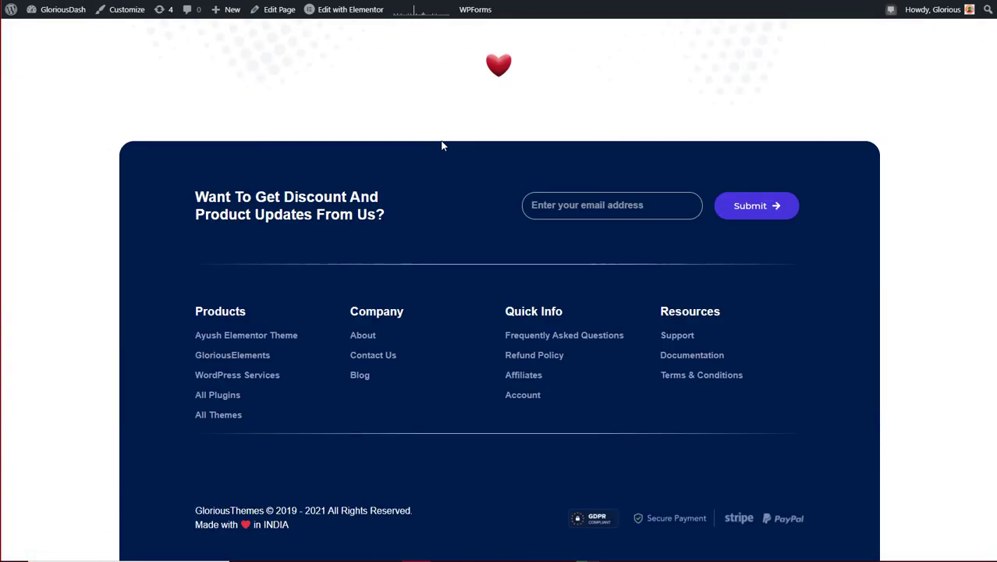
scroll(441, 143, "up", 20)
scroll(468, 70, "up", 10)
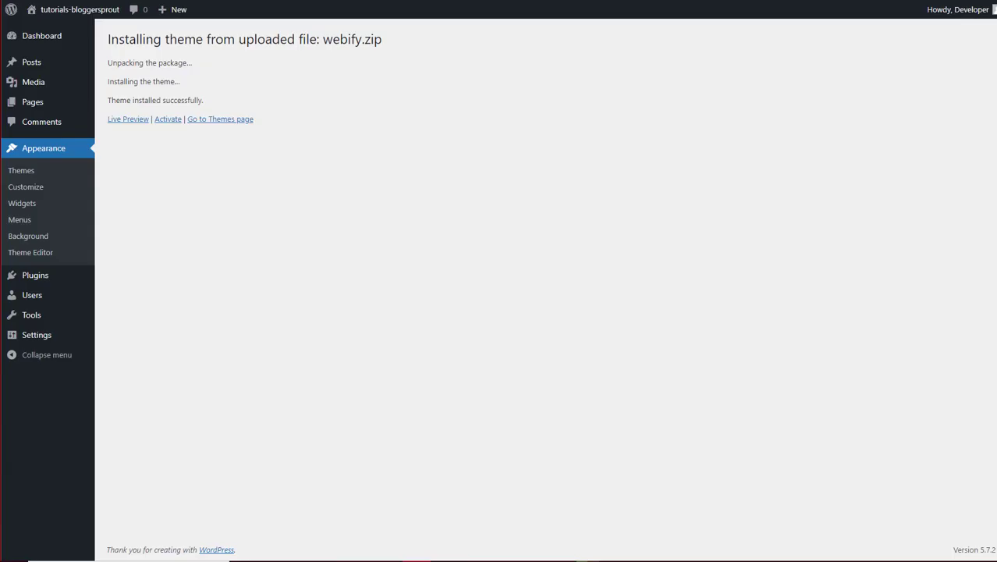
Activate the installed Webify theme and return to the dashboard home.
double_click(324, 38)
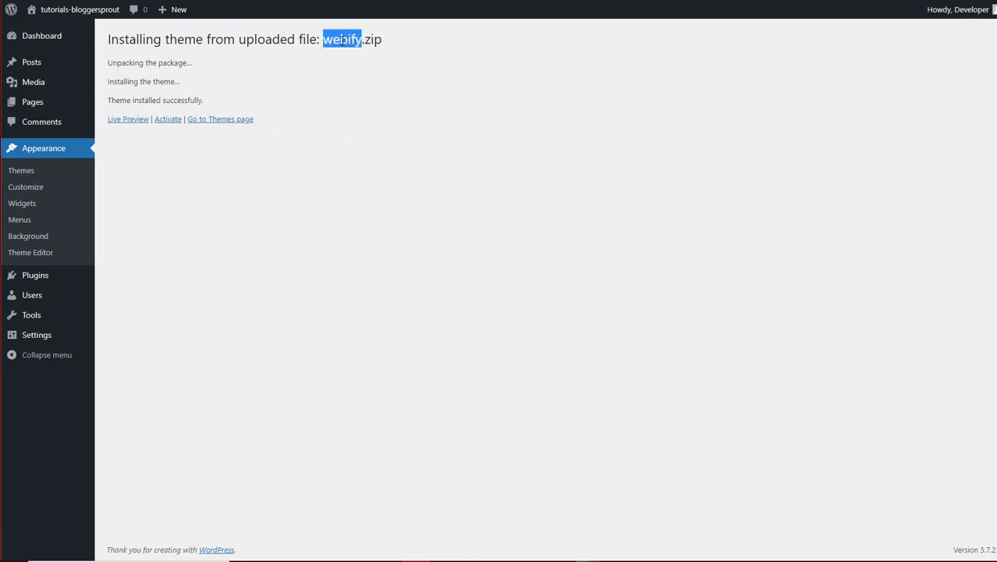
left_click(230, 168)
left_click(167, 120)
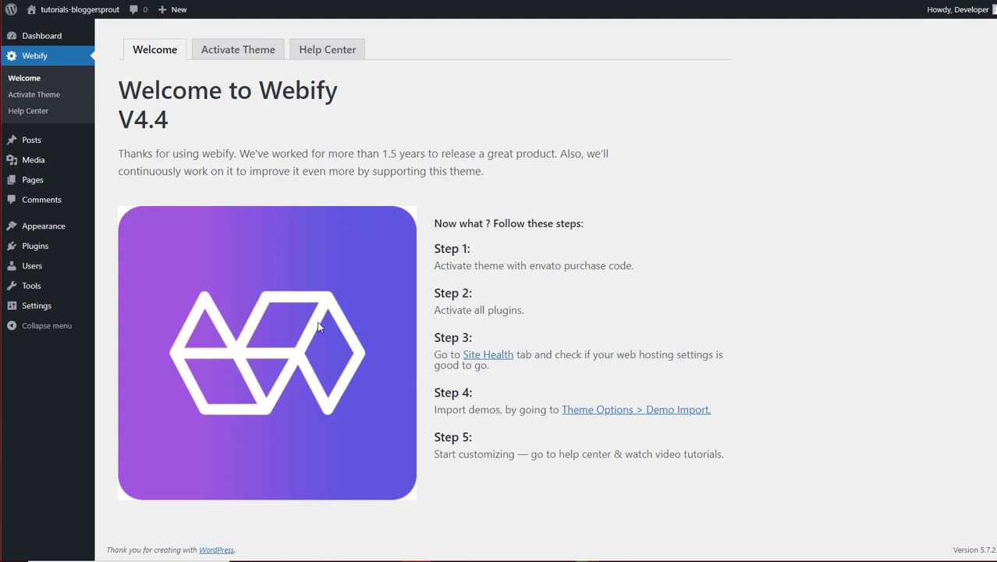
left_click(36, 39)
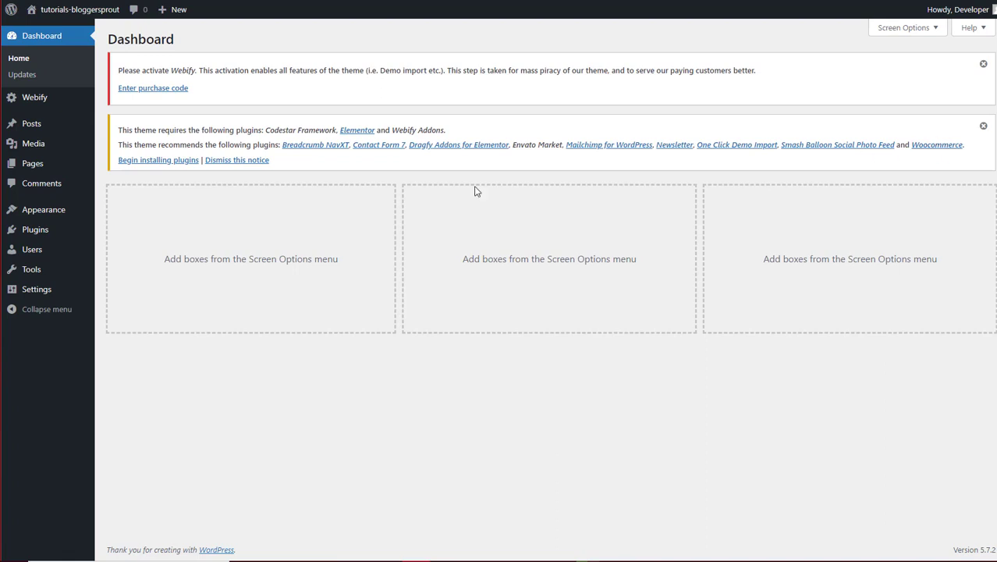
Select all the plugins the Webify theme requires or recommends and install them in bulk.
left_click(134, 161)
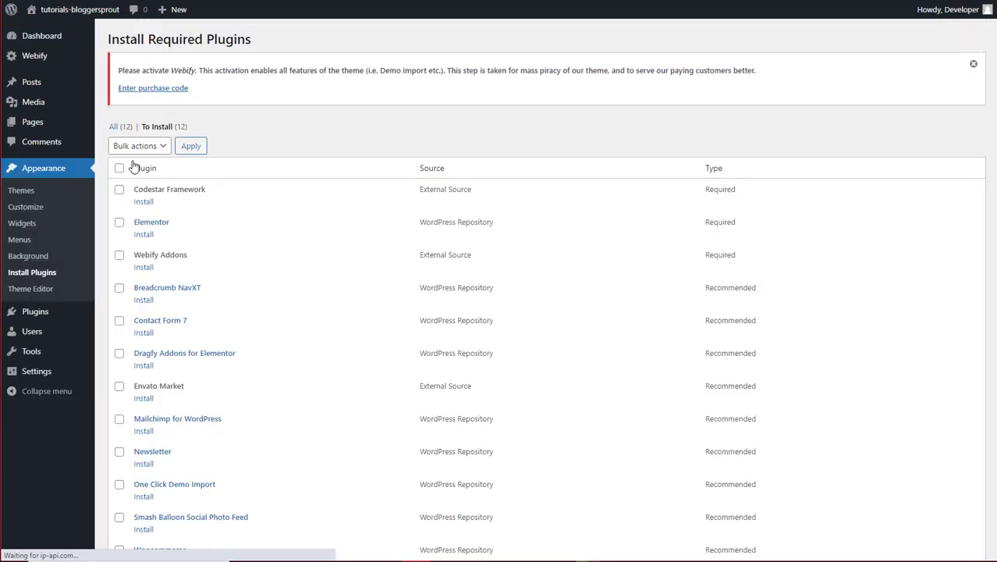
scroll(193, 261, "down", 3)
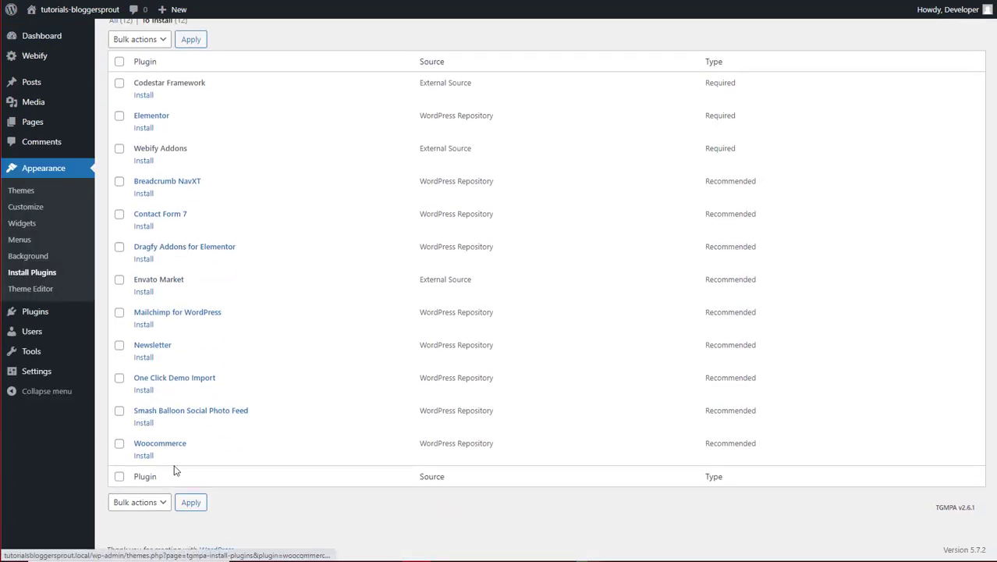
left_click(120, 62)
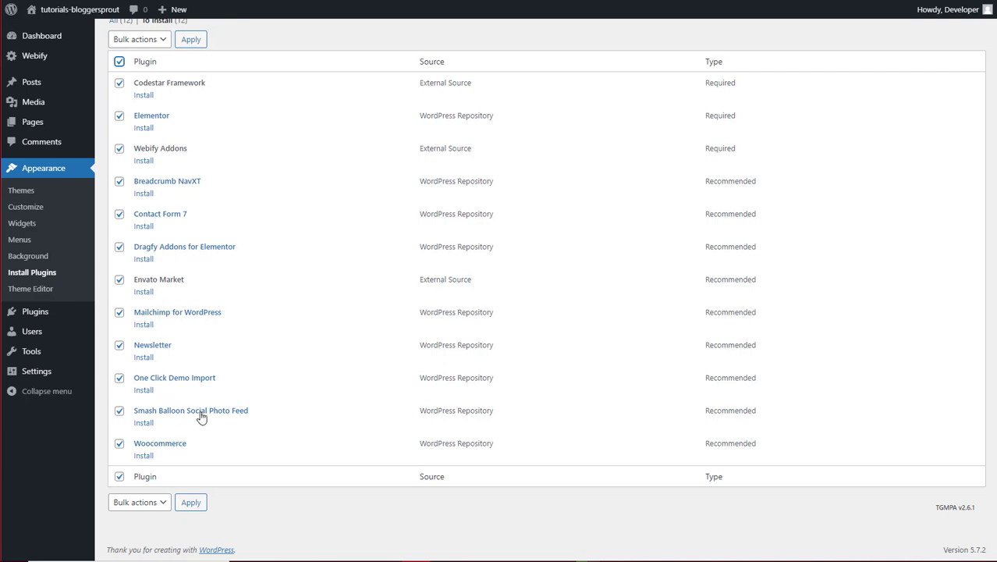
scroll(207, 212, "up", 3)
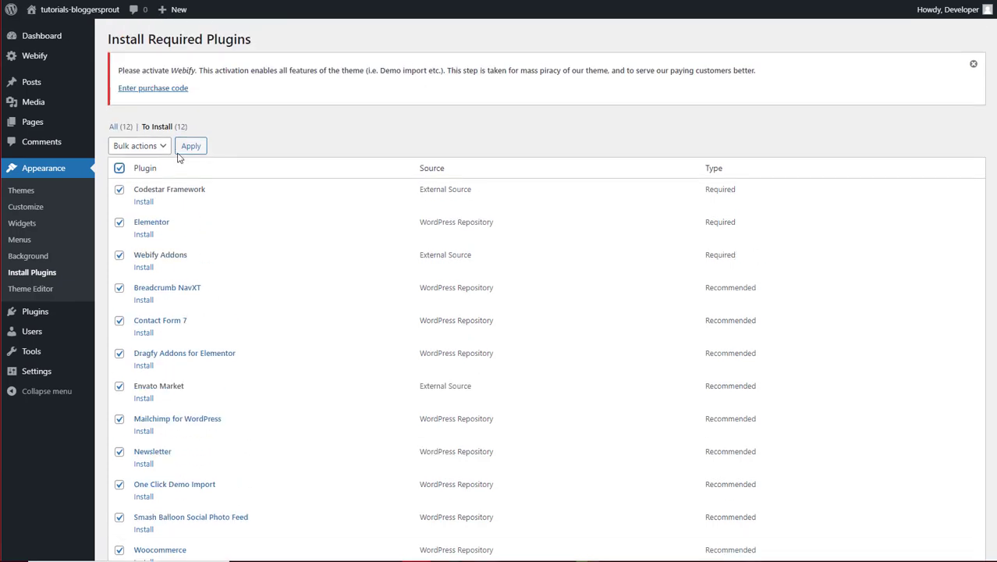
left_click(146, 148)
left_click(137, 172)
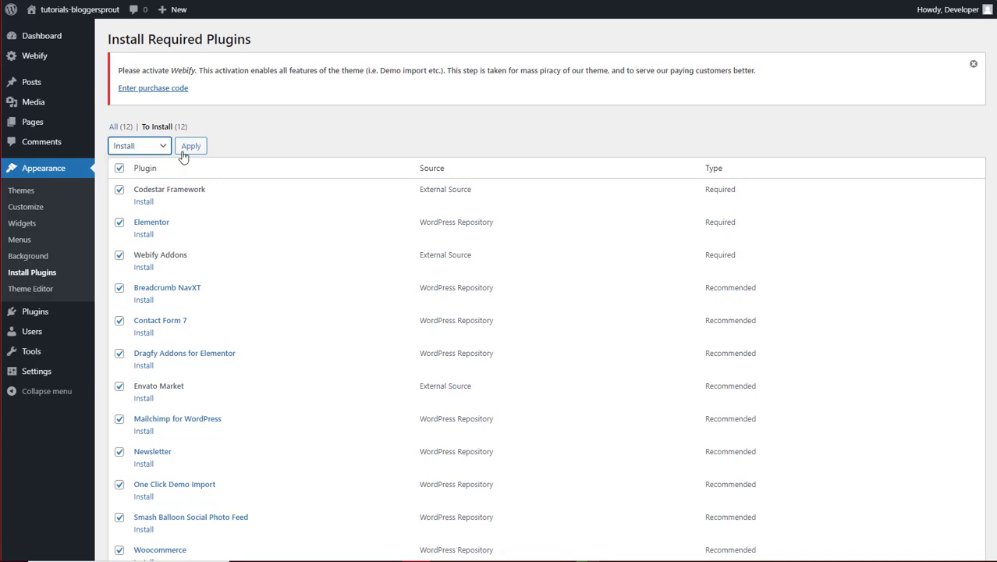
left_click(193, 148)
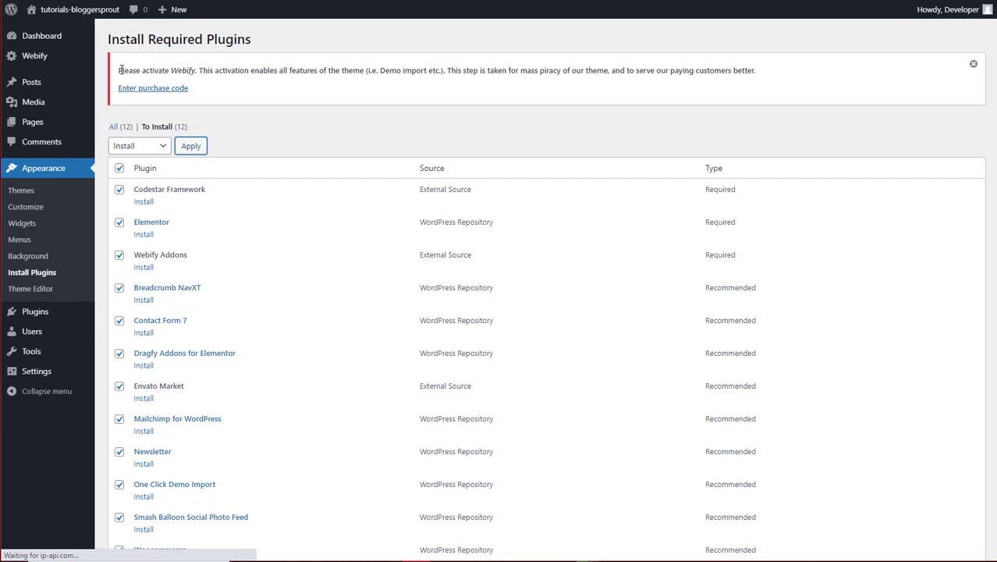
left_click_drag(119, 70, 325, 71)
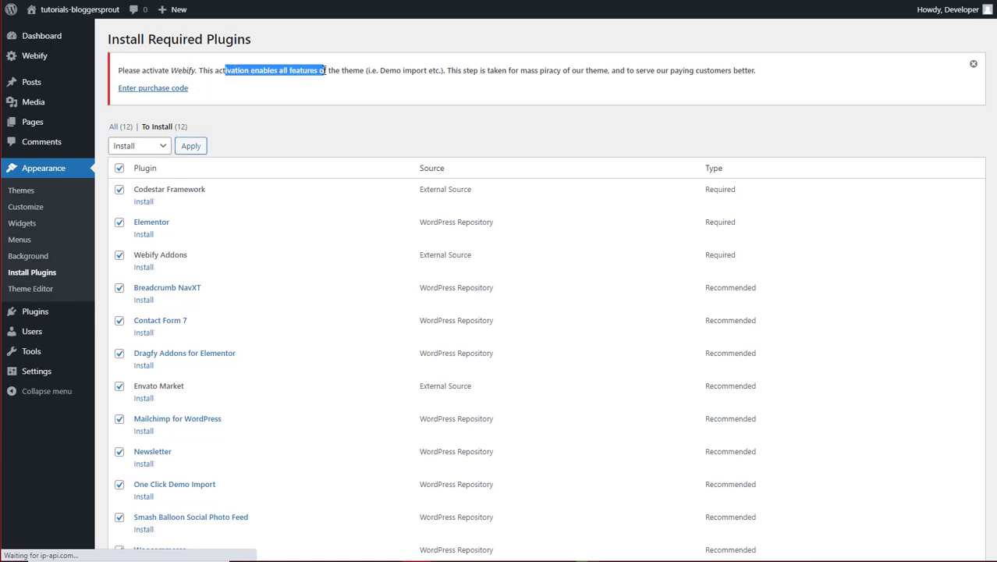
left_click(169, 89)
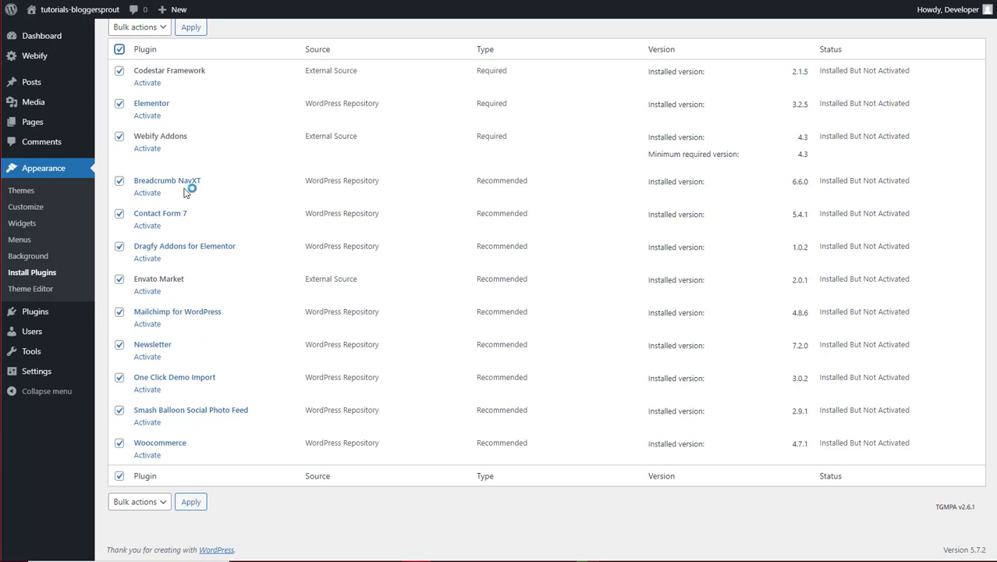
Activate all the newly installed theme plugins together with the Activate bulk action.
left_click(149, 30)
left_click(136, 77)
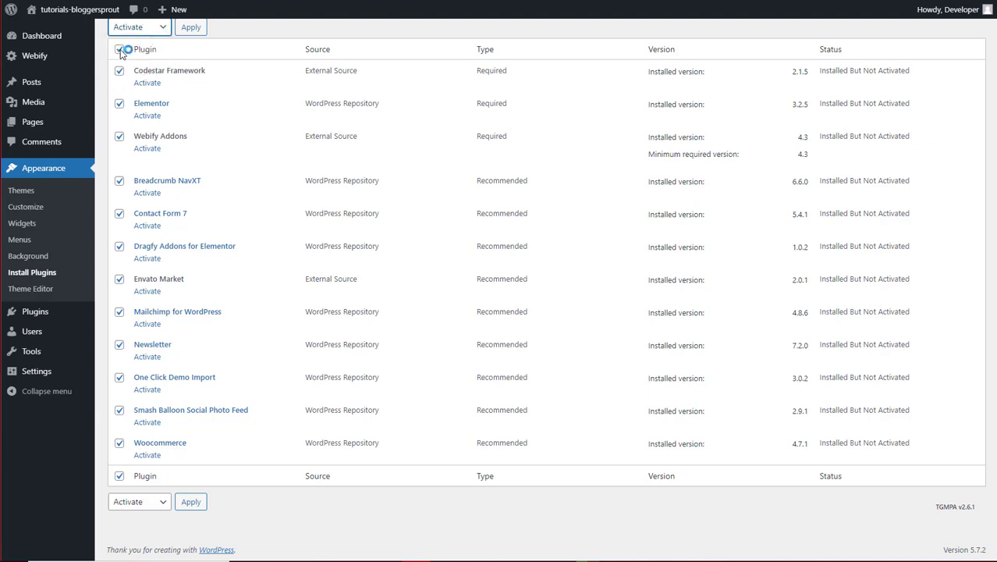
left_click(141, 27)
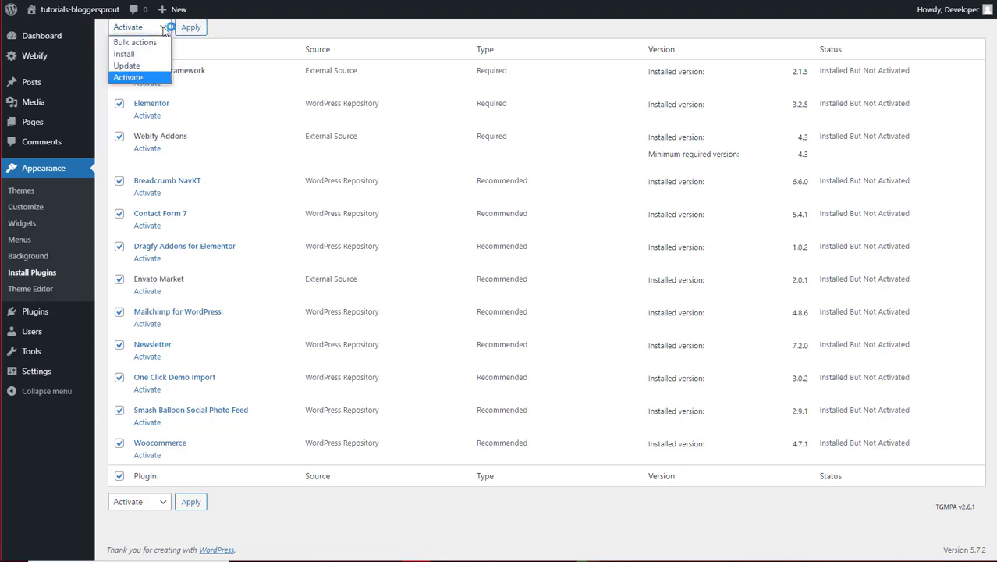
left_click(150, 76)
left_click(189, 29)
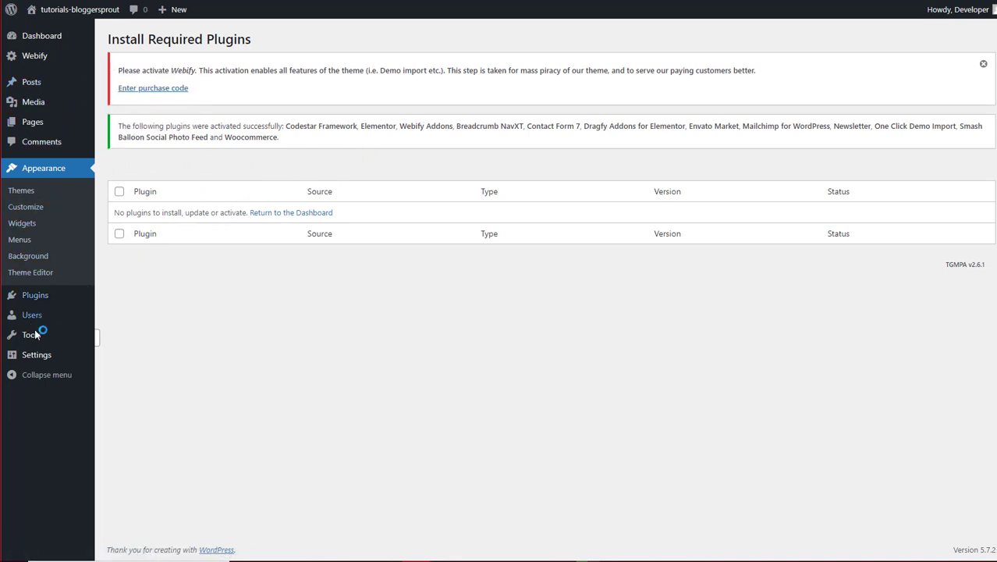
Return to the site's admin dashboard by loading tutorialsbloggersprout.local/wp-admin/.
left_click(40, 36)
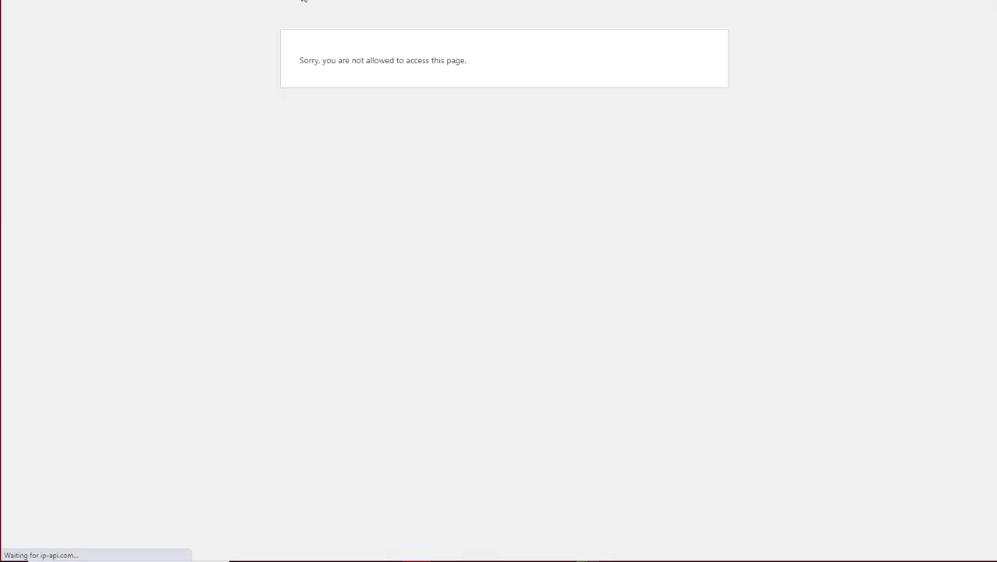
key("BackSpace")
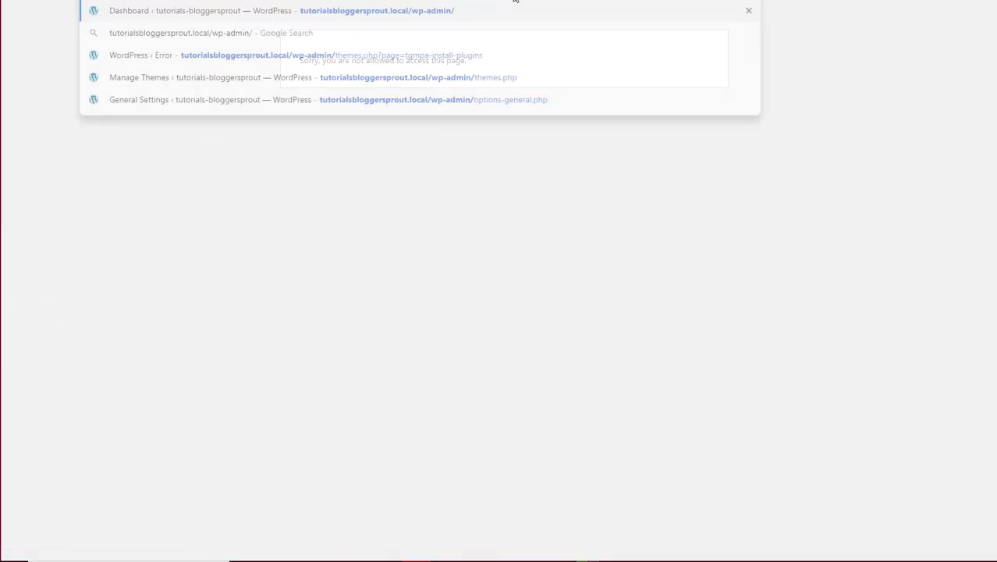
key("Return")
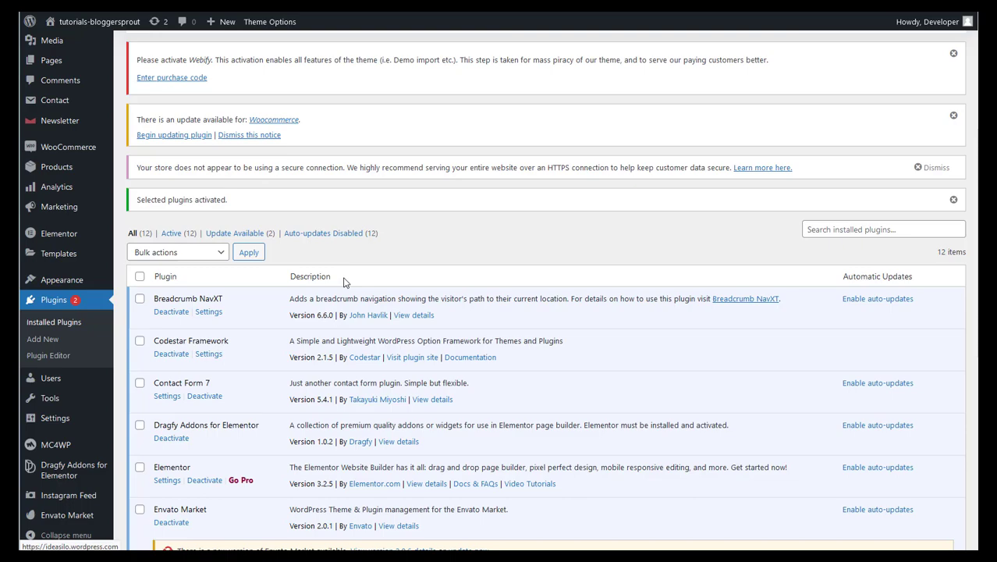
Look through the installed plugins list to check that the theme's plugins are active.
scroll(344, 277, "down", 6)
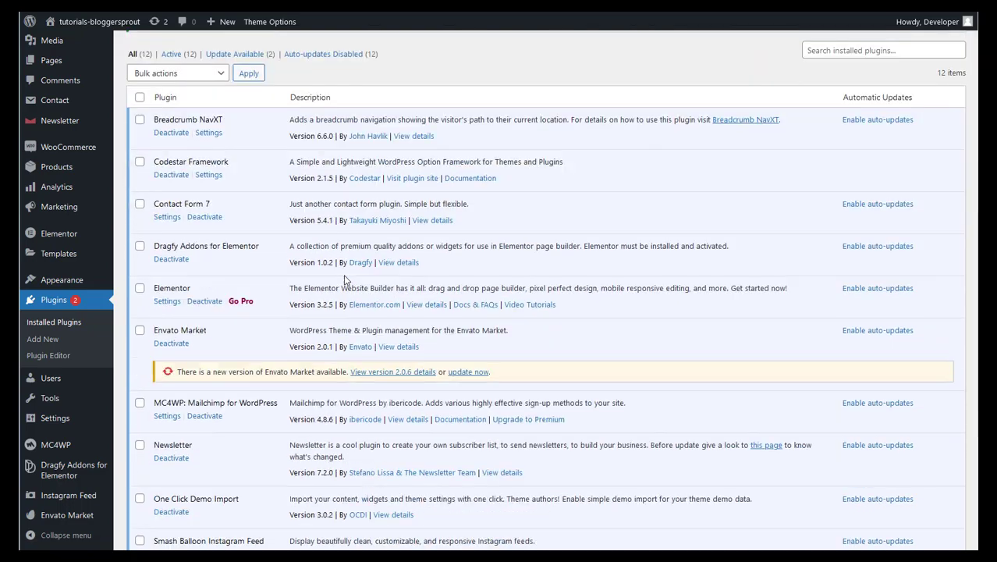
scroll(341, 273, "up", 6)
scroll(341, 271, "up", 3)
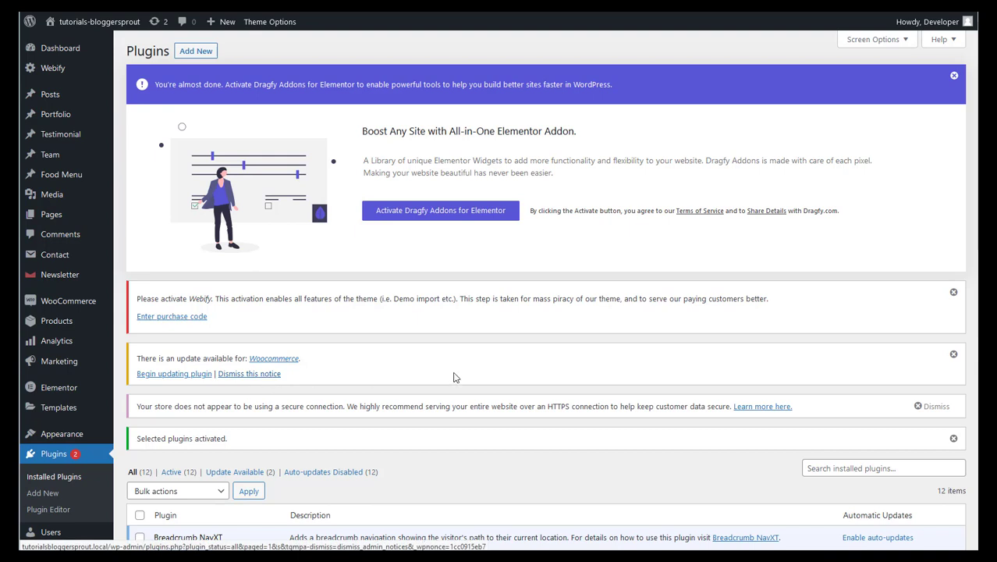
Dismiss the WooCommerce update notice and try to close the Dragfy Addons banner and Webify activation notice on the Plugins and Dashboard pages.
left_click(953, 354)
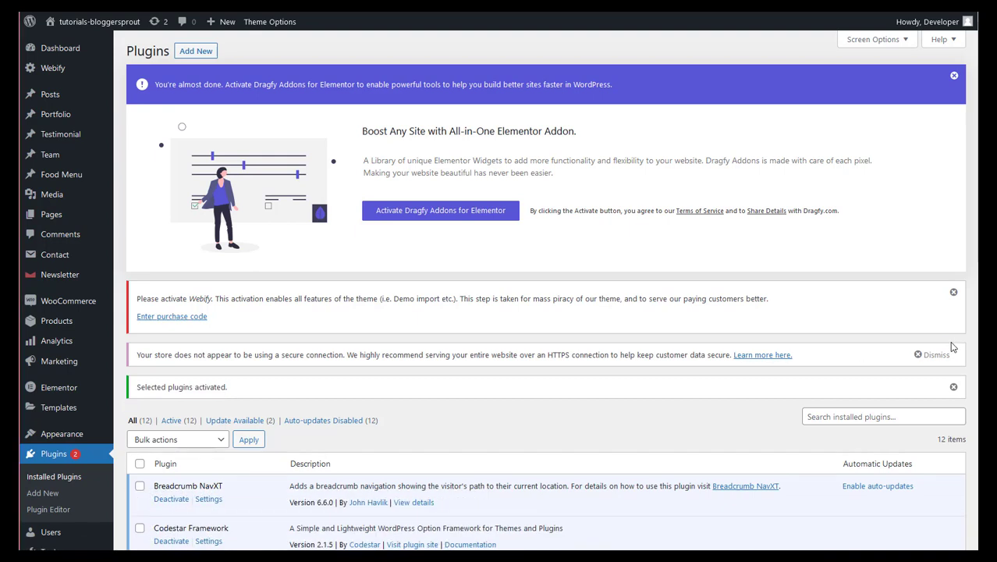
left_click(954, 295)
left_click(953, 78)
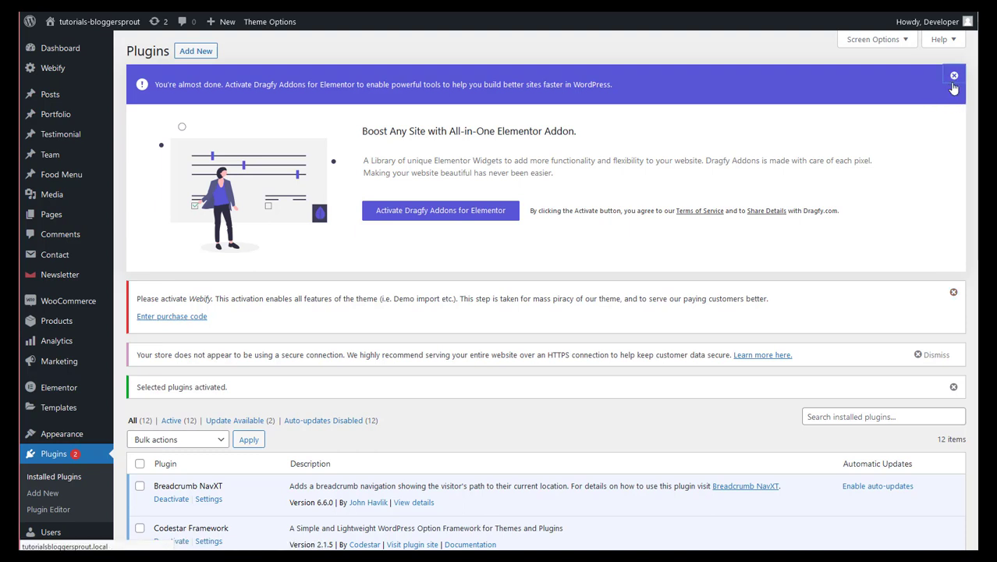
left_click(953, 84)
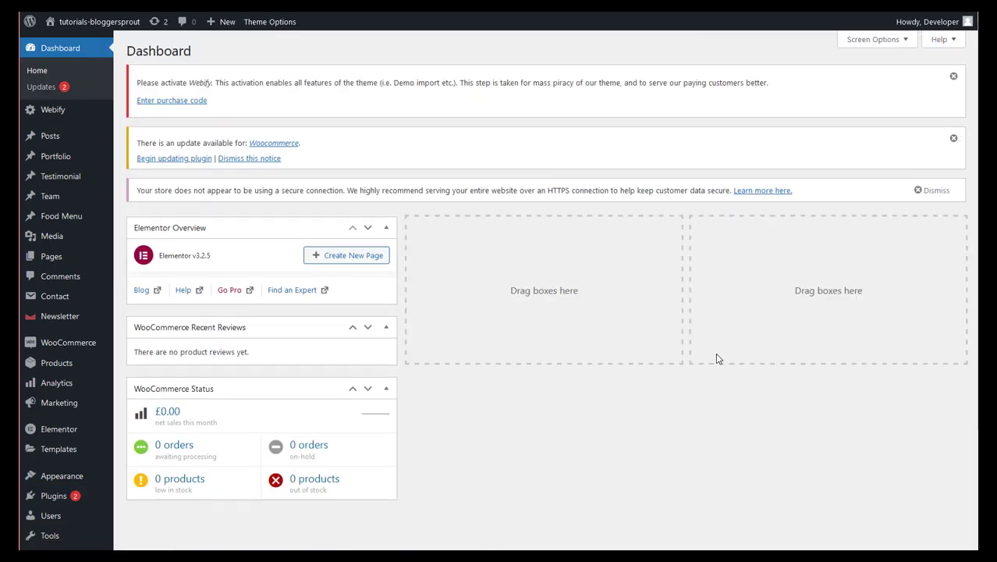
left_click(953, 76)
left_click(953, 139)
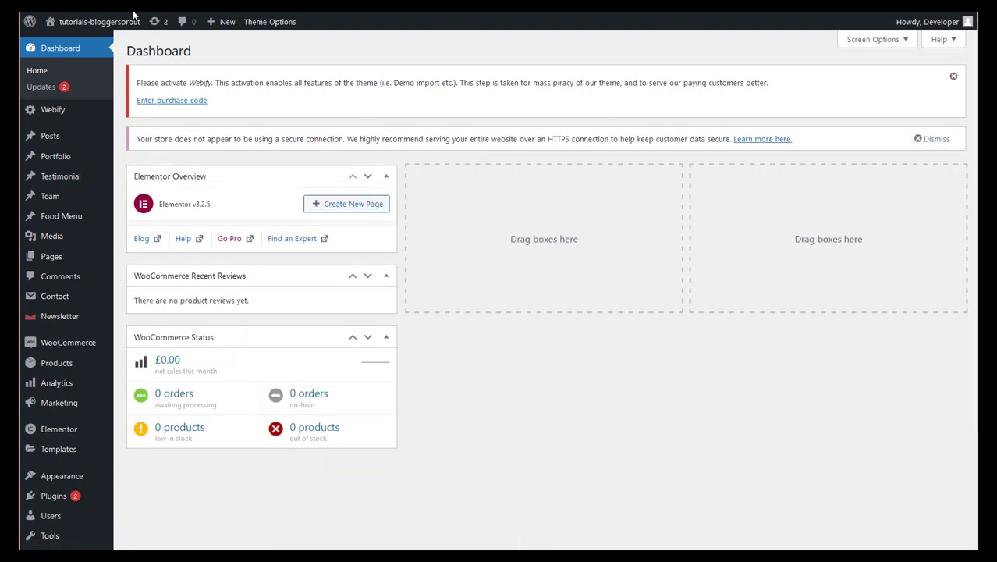
Open the site's front page in a new tab and look through the Webify-styled blog page down to the footer.
mouse_move(104, 24)
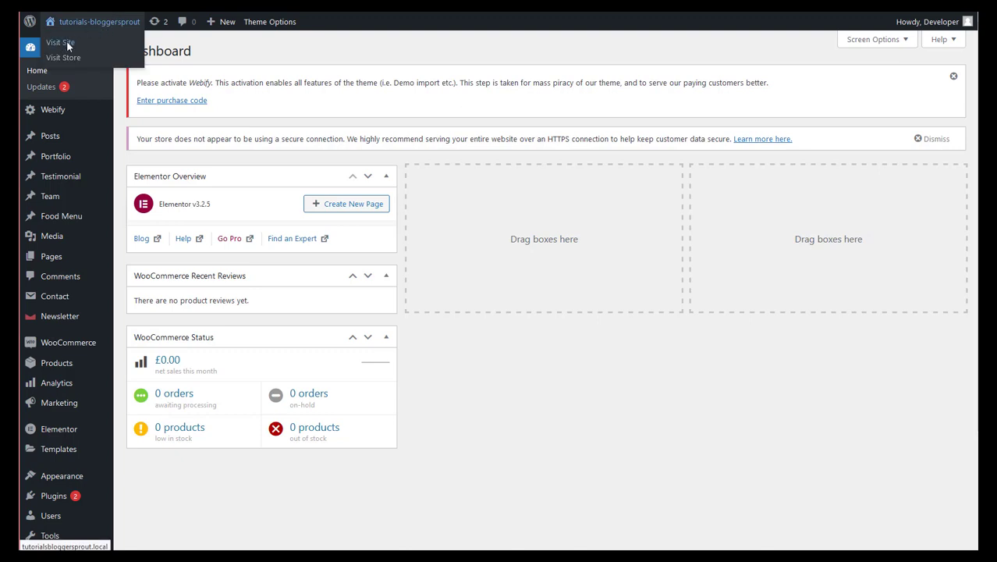
right_click(67, 43)
left_click(90, 51)
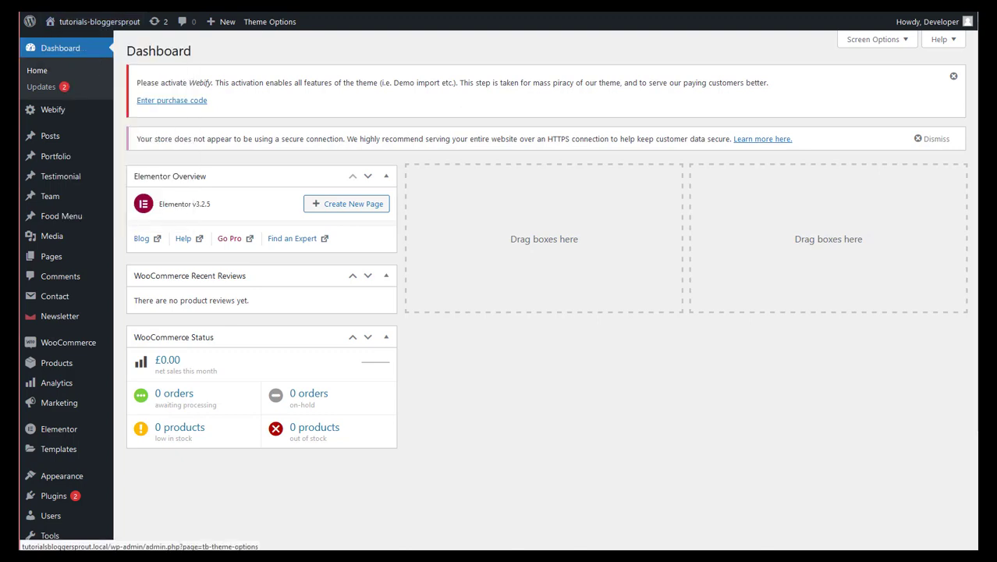
mouse_move(71, 351)
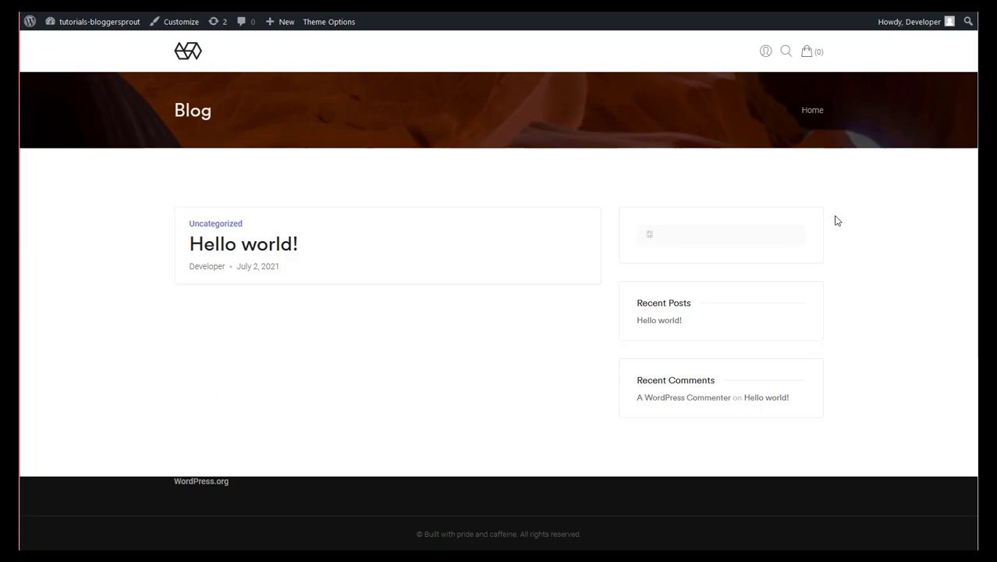
scroll(837, 220, "down", 4)
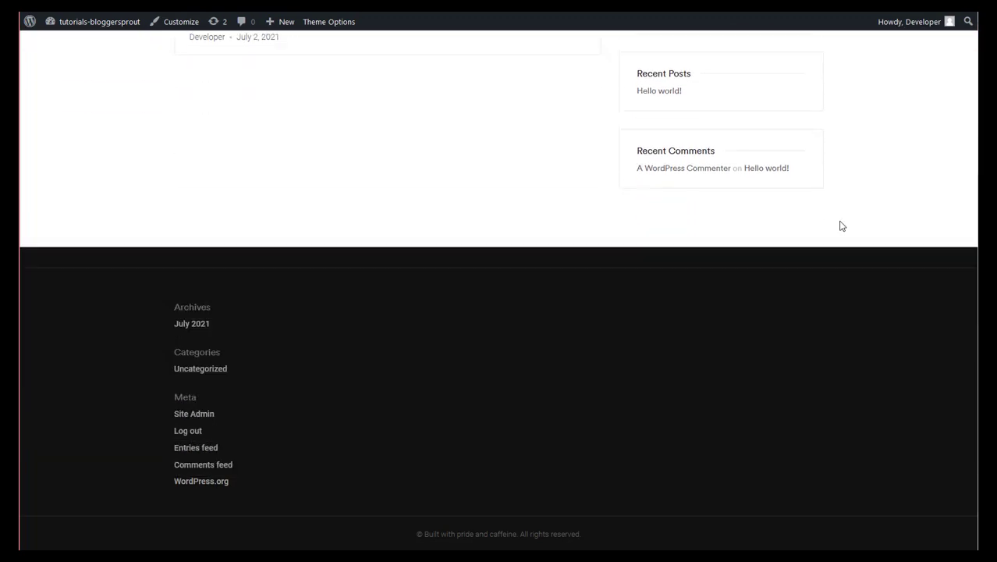
scroll(835, 218, "up", 4)
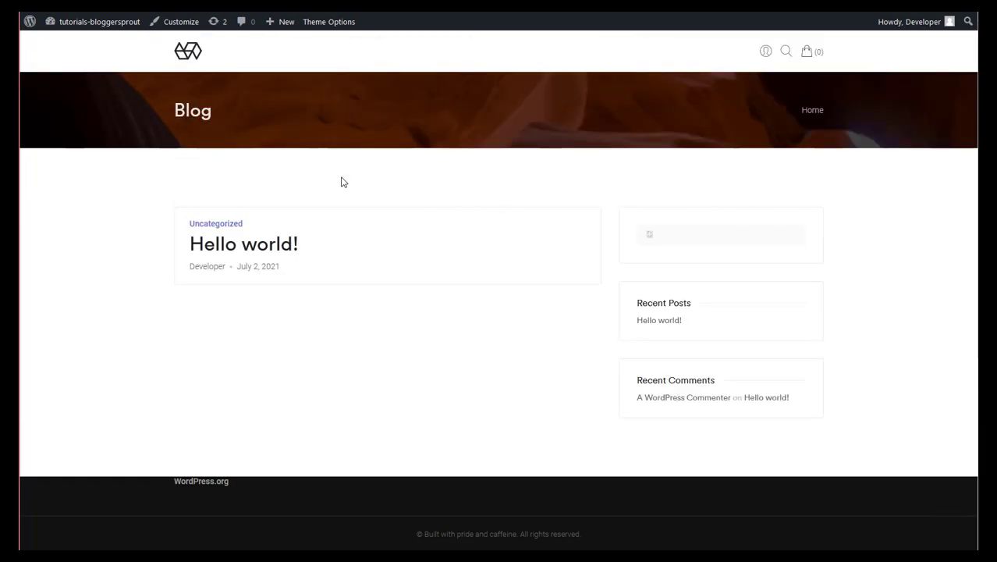
scroll(696, 145, "down", 5)
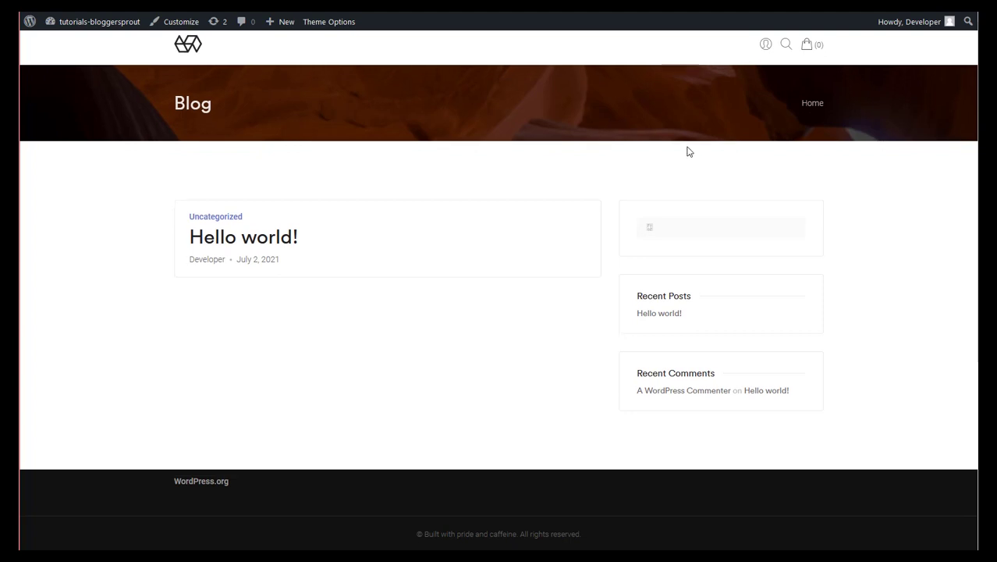
scroll(685, 152, "up", 5)
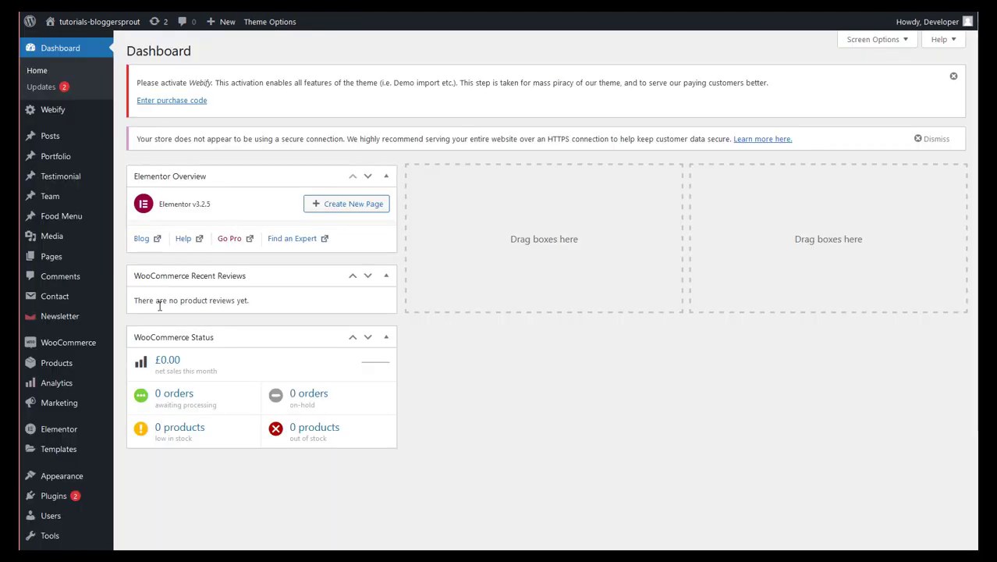
Open the Import Demo Data page and look through the Webify demos available for import.
scroll(160, 306, "down", 2)
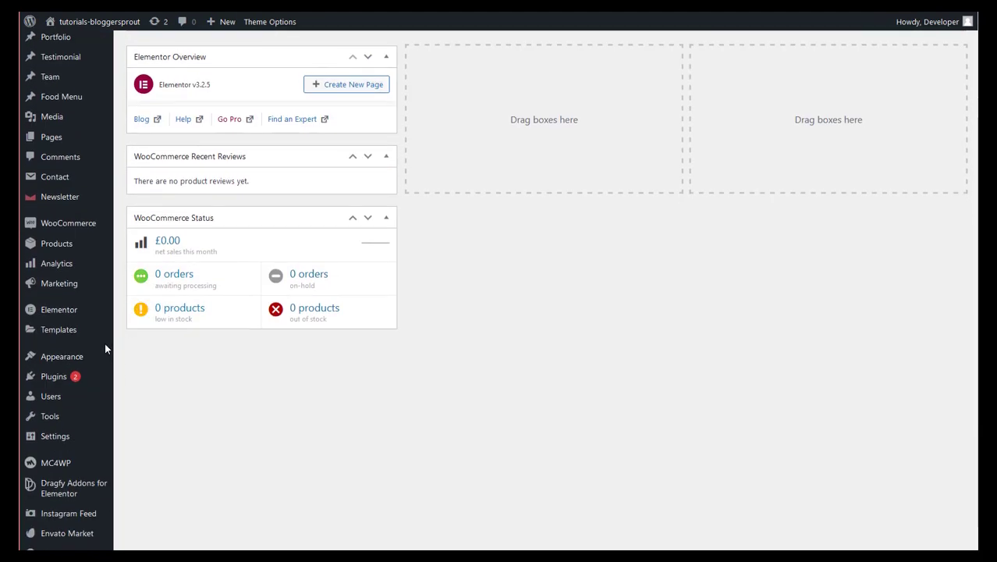
mouse_move(96, 356)
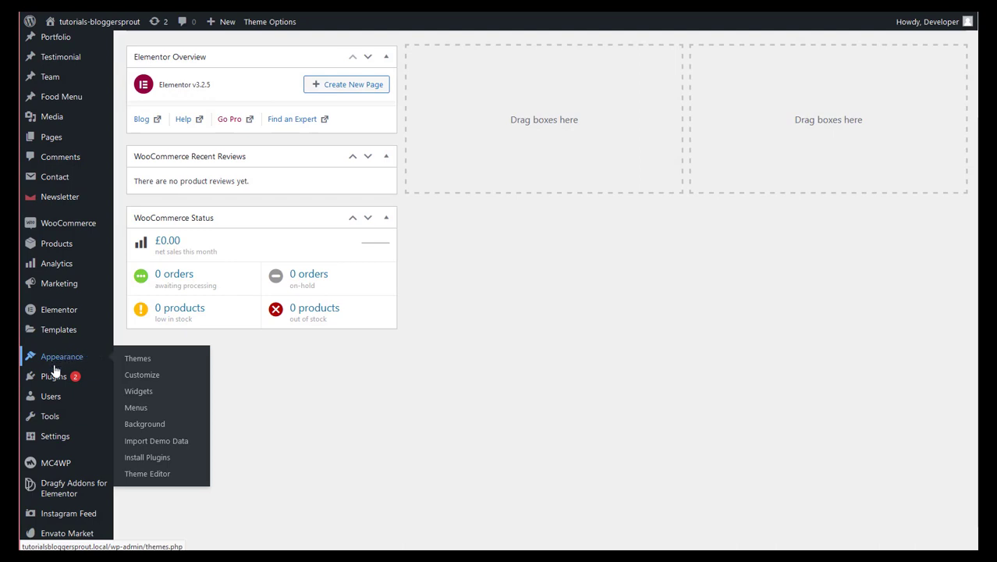
left_click(143, 442)
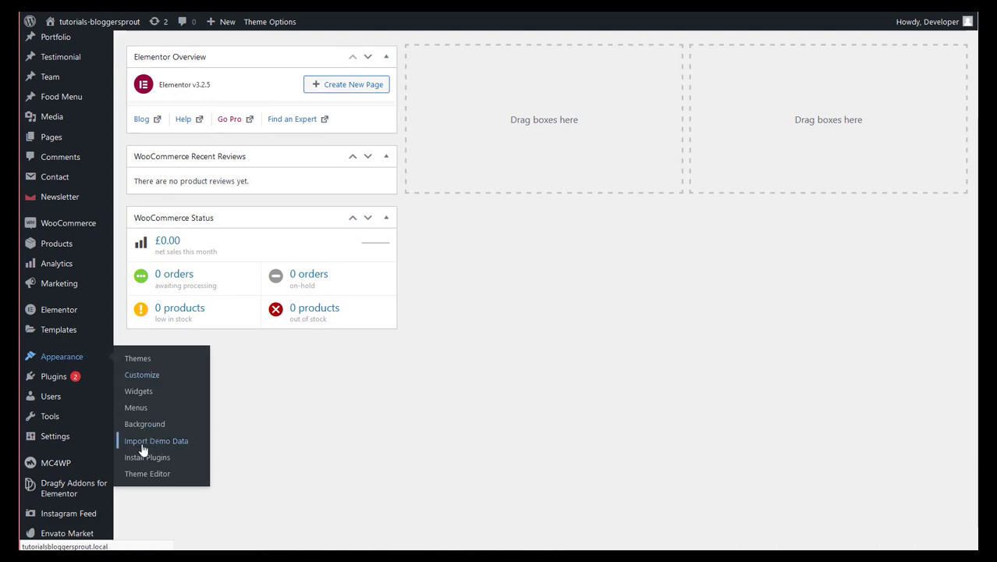
scroll(205, 299, "down", 5)
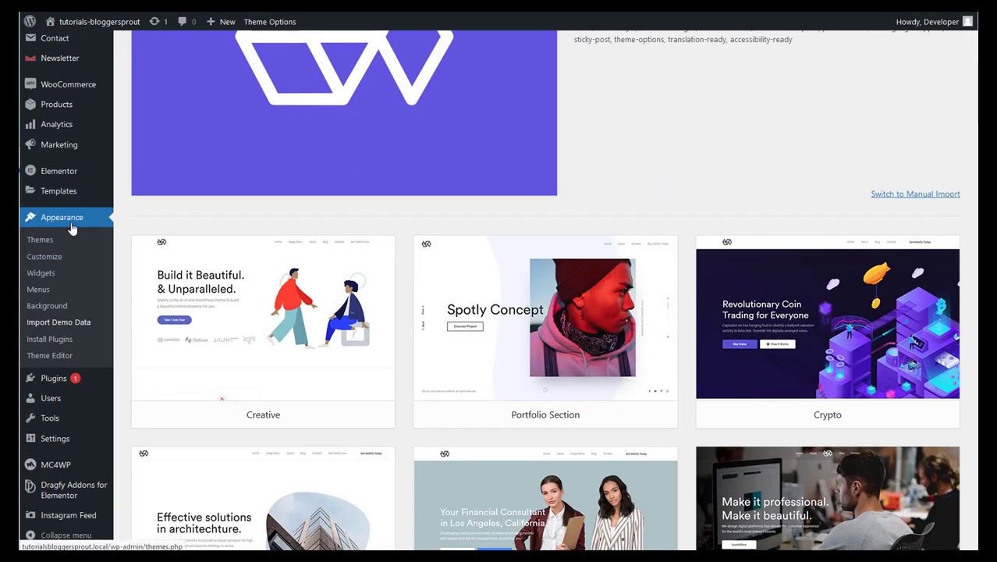
scroll(428, 196, "down", 1)
scroll(428, 196, "down", 2)
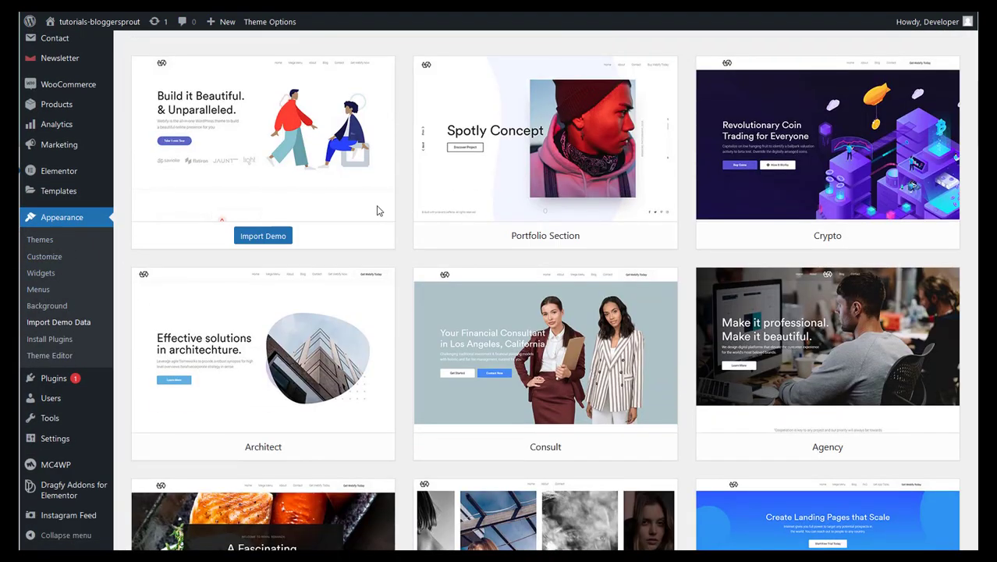
scroll(587, 257, "up", 5)
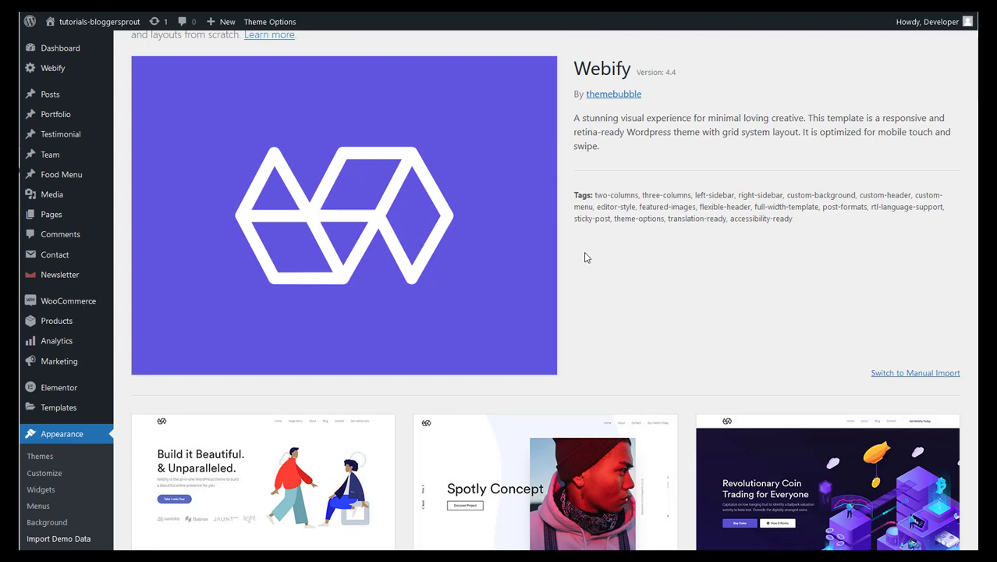
scroll(593, 248, "up", 2)
scroll(593, 257, "down", 4)
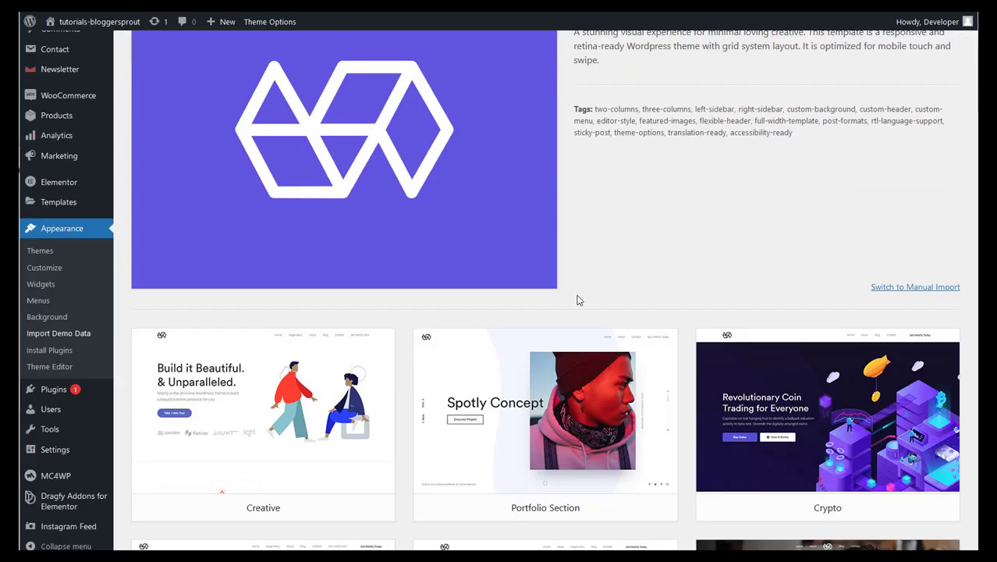
scroll(700, 332, "up", 3)
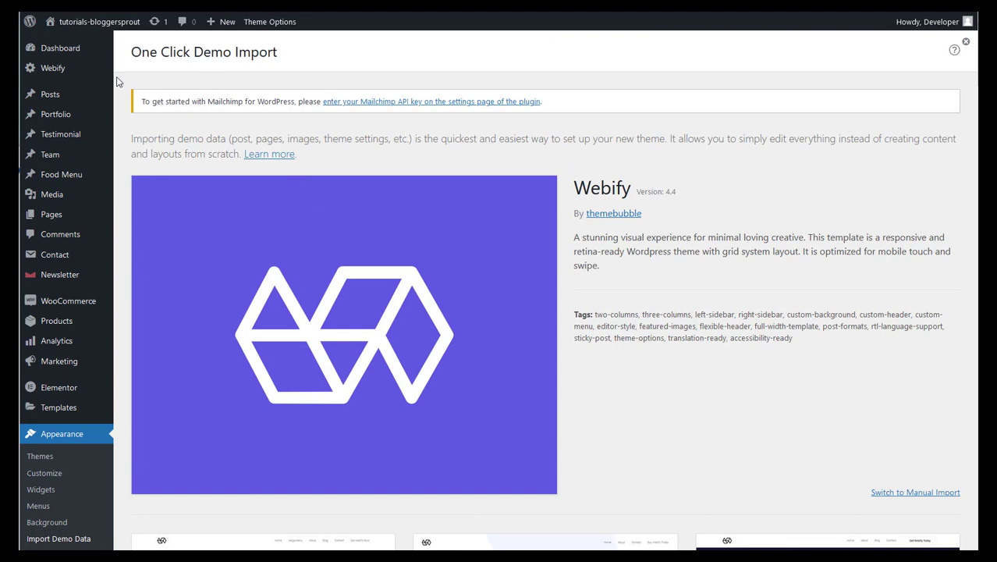
Browse the whole gallery of Webify demos, from Creative and Portfolio Section down to Real Estate and Hair Salon.
mouse_move(101, 74)
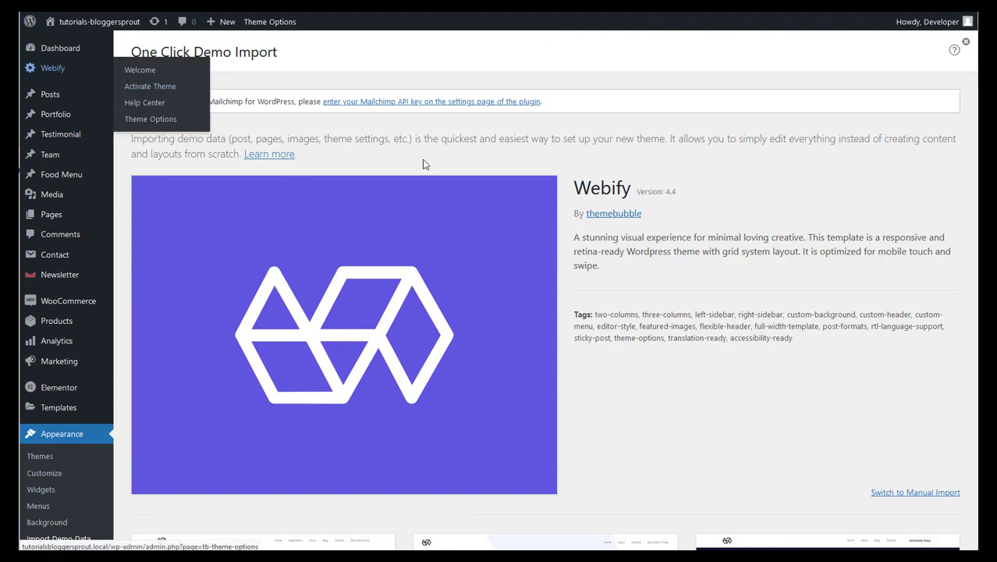
scroll(545, 180, "down", 1)
scroll(543, 153, "down", 5)
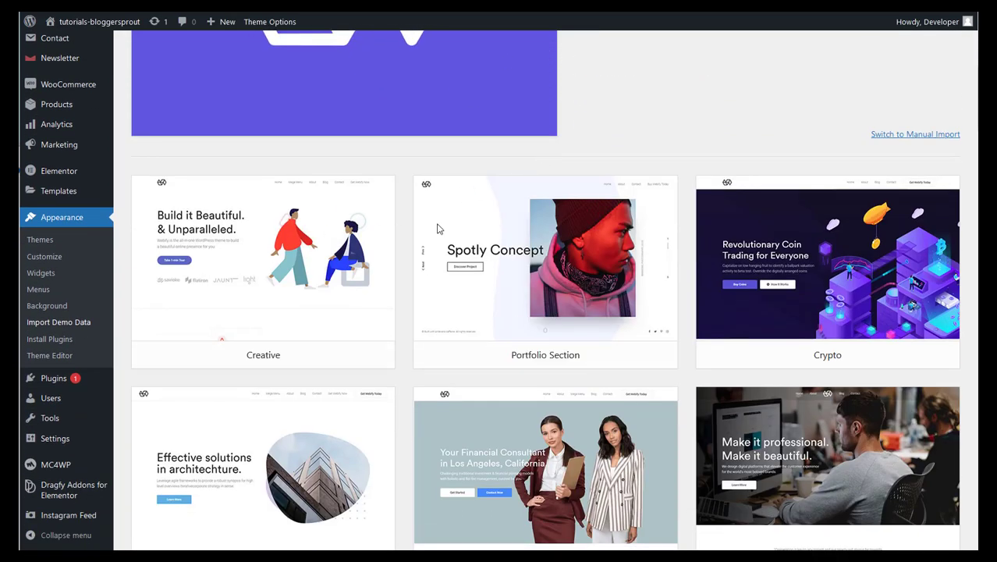
mouse_move(806, 279)
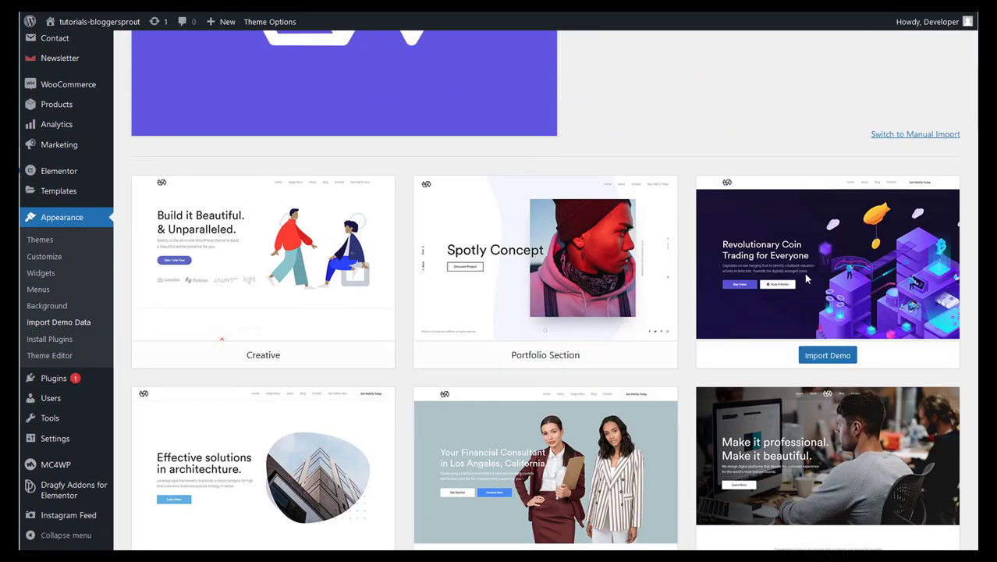
scroll(368, 323, "down", 3)
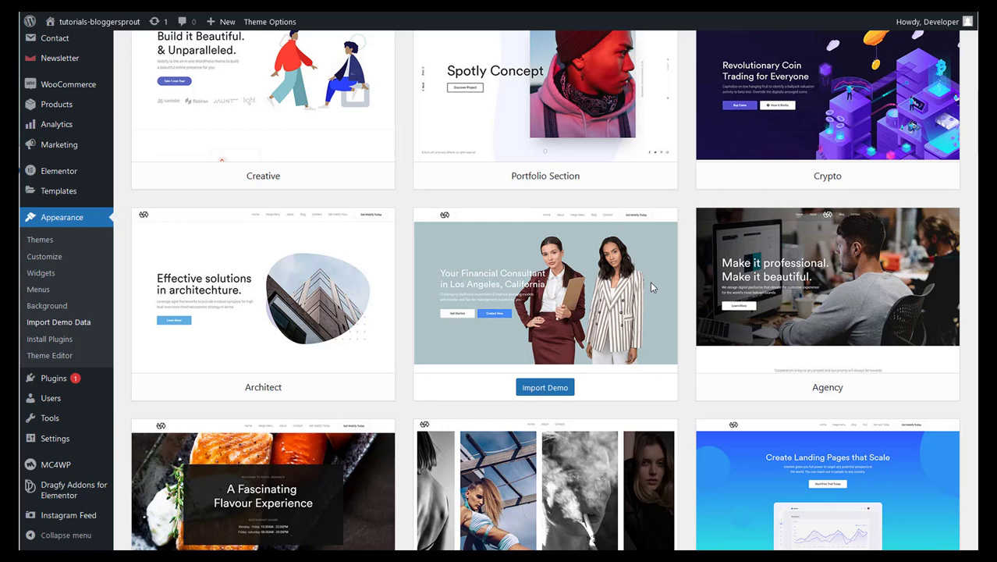
scroll(652, 285, "down", 2)
scroll(747, 261, "down", 3)
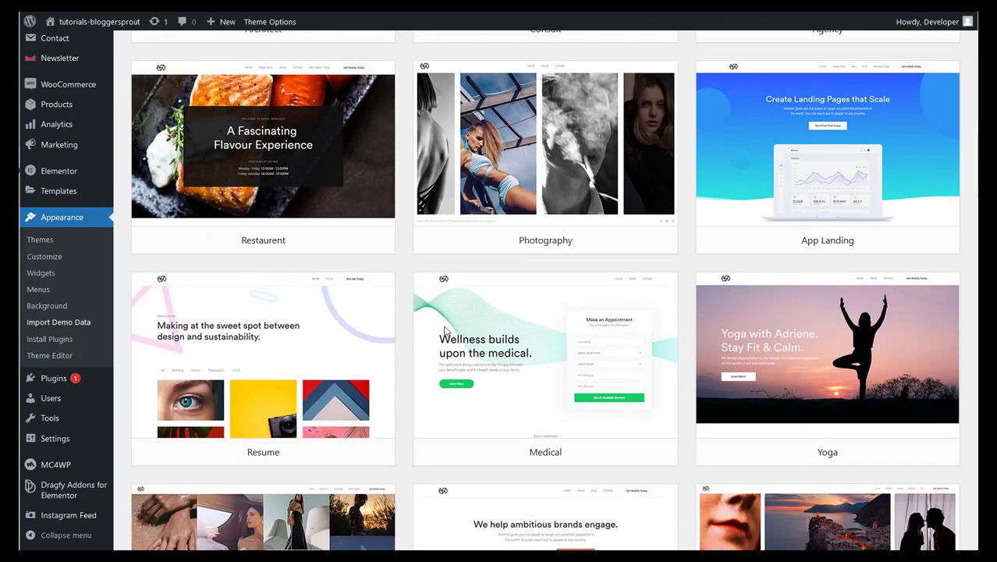
scroll(496, 323, "down", 2)
scroll(485, 333, "down", 2)
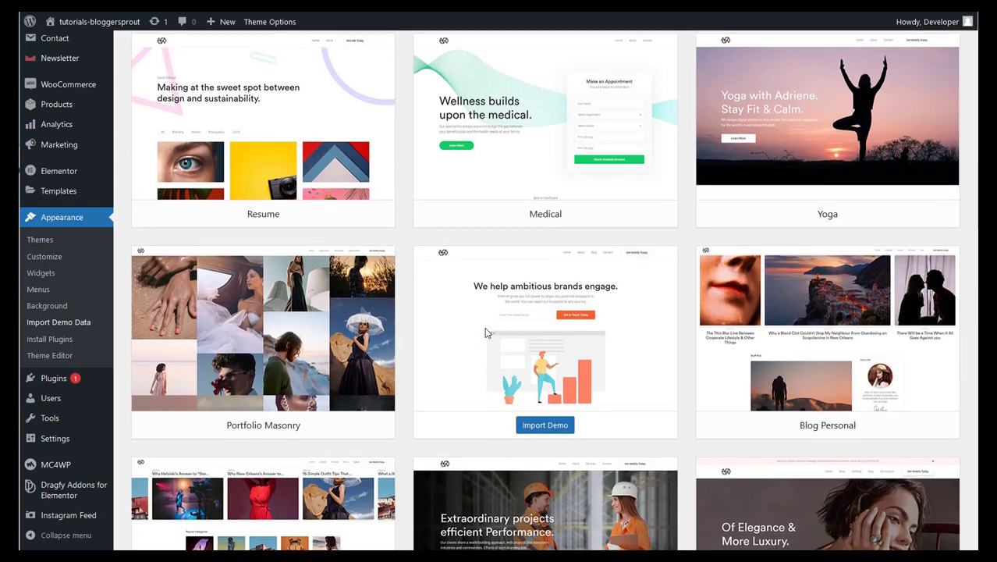
scroll(485, 333, "down", 2)
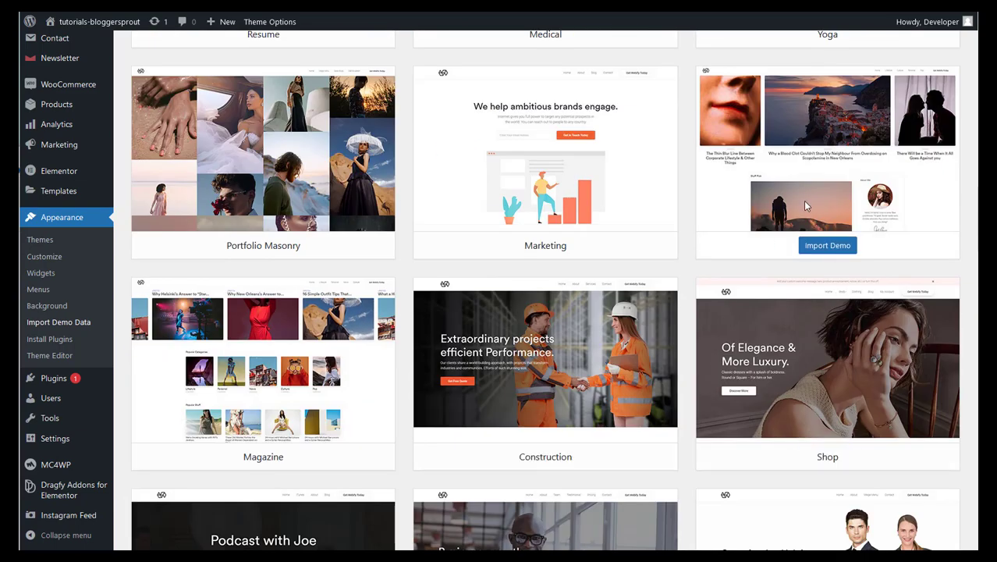
scroll(811, 234, "down", 2)
scroll(481, 243, "down", 1)
scroll(482, 244, "down", 3)
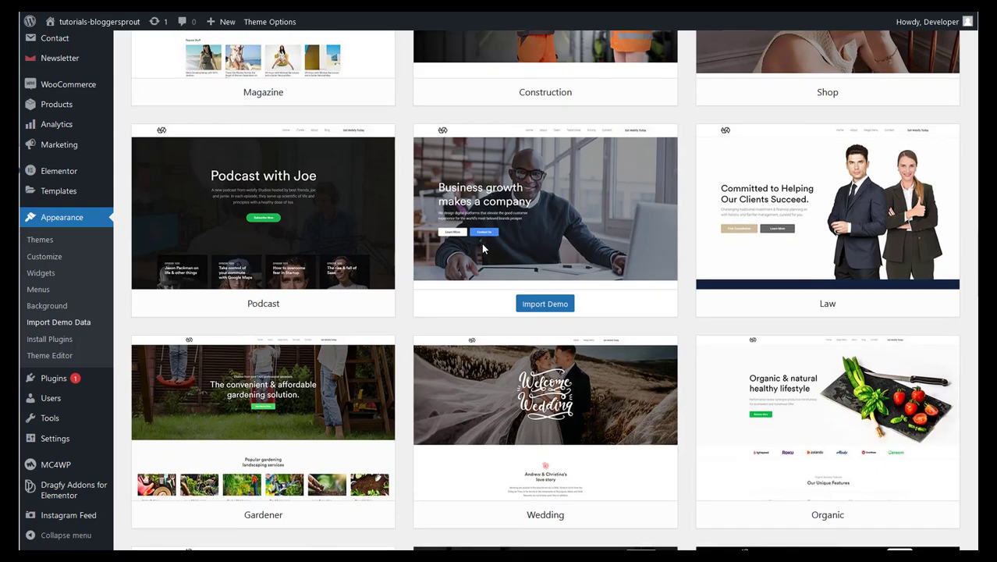
scroll(739, 223, "down", 5)
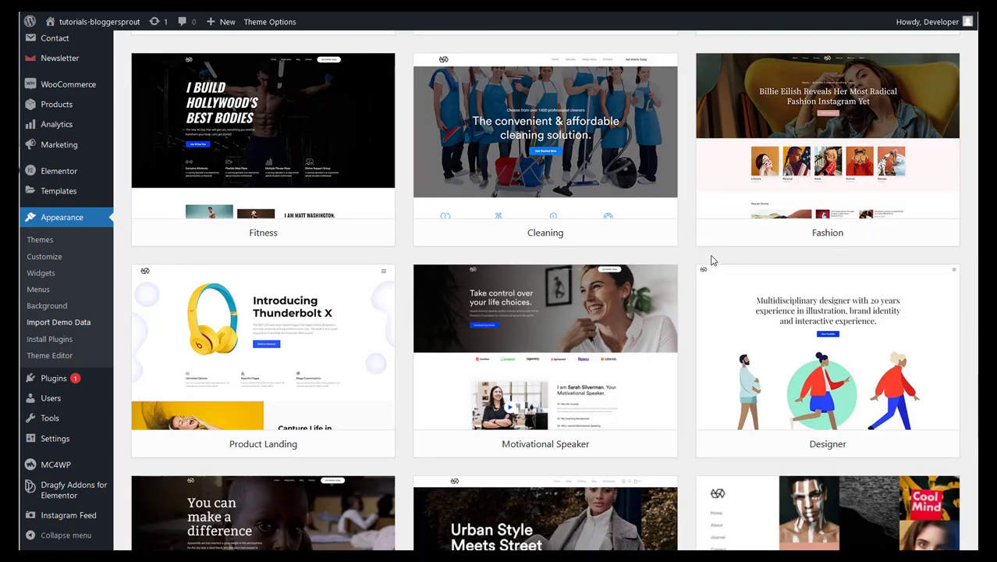
scroll(712, 259, "down", 3)
scroll(660, 251, "up", 5)
scroll(658, 251, "up", 8)
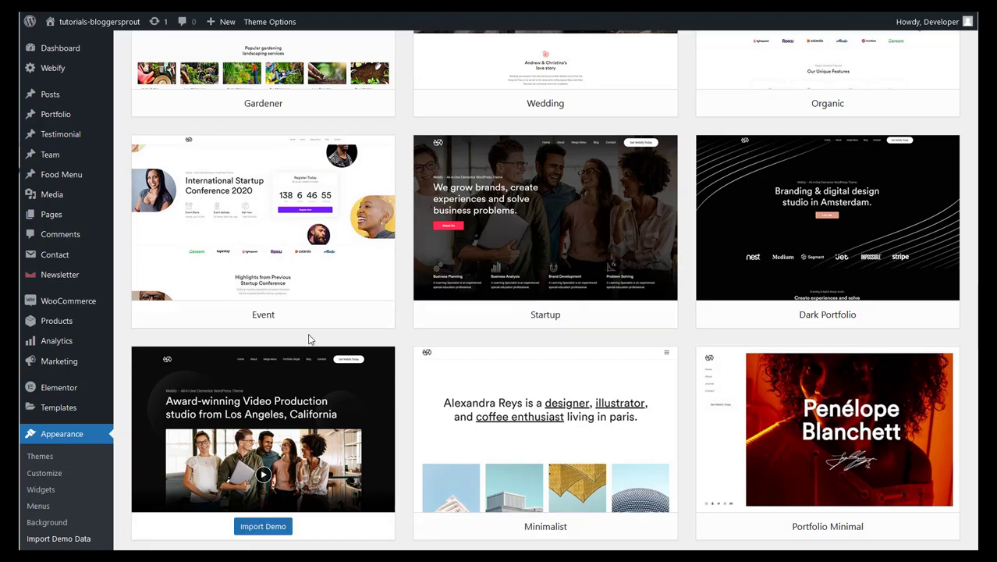
scroll(310, 341, "down", 9)
scroll(333, 300, "down", 3)
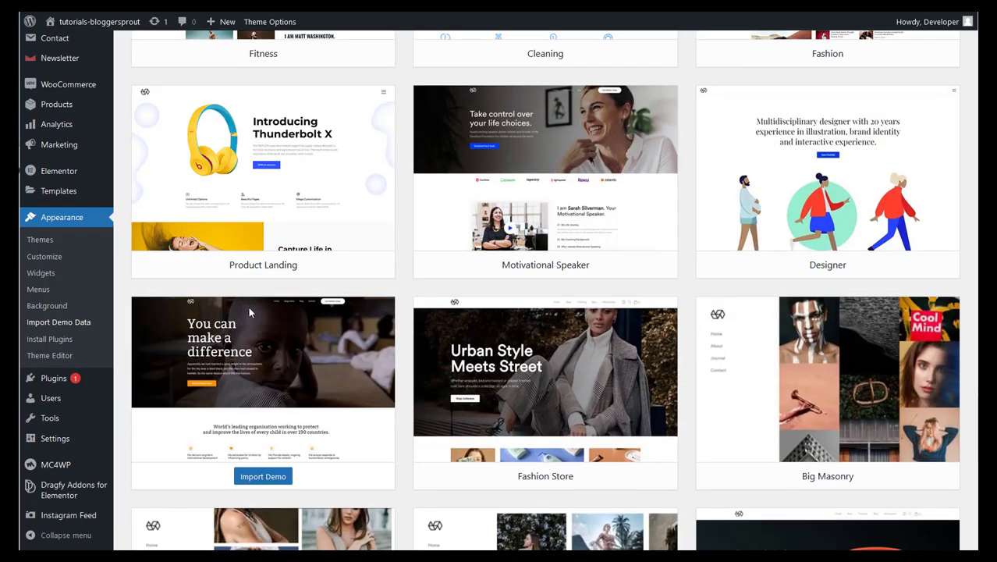
scroll(283, 225, "down", 1)
scroll(283, 225, "down", 7)
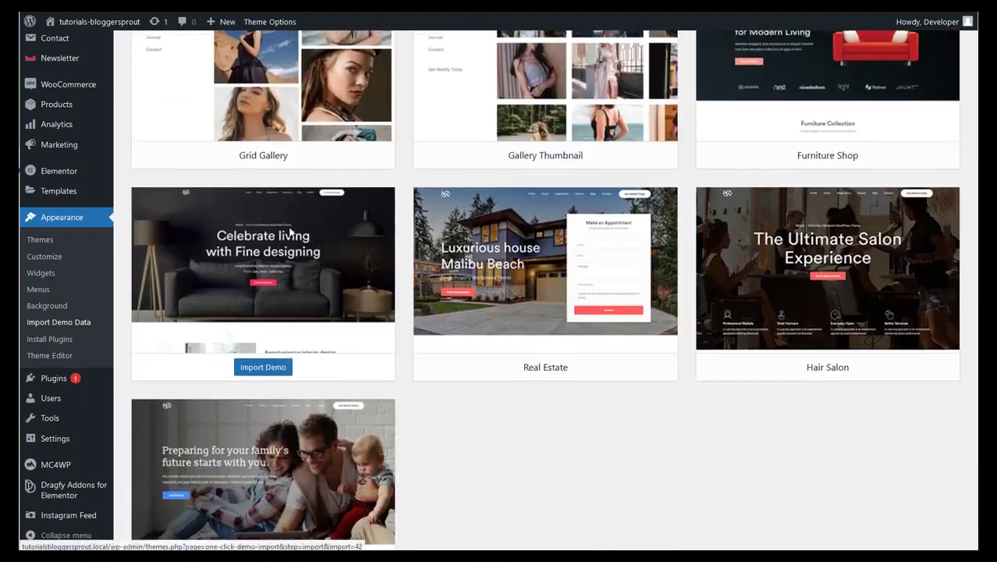
scroll(338, 354, "up", 9)
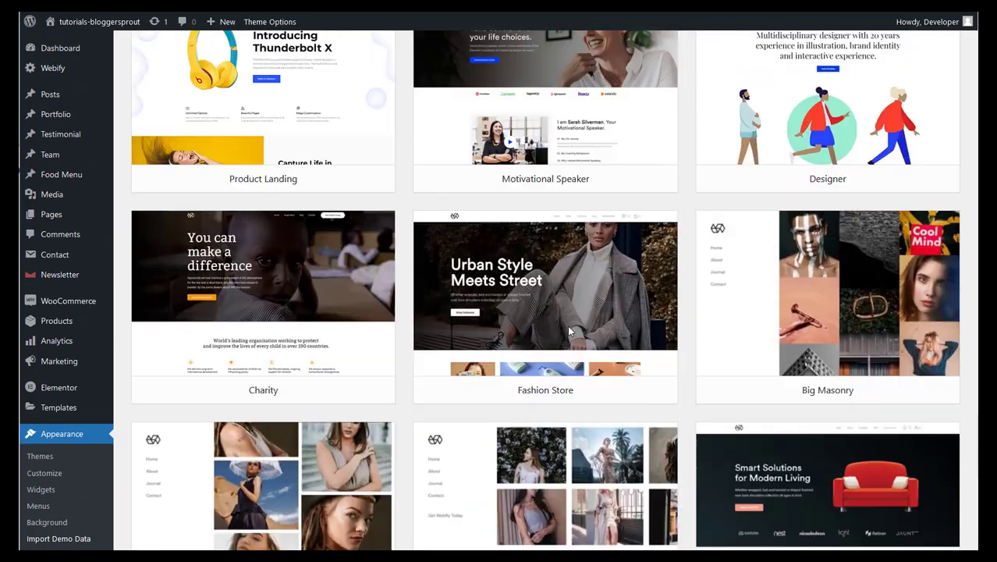
Import the Product Landing demo, leaving the recommended WPForms, All in One SEO and MonsterInsights plugins unselected.
scroll(404, 423, "up", 4)
scroll(349, 325, "down", 3)
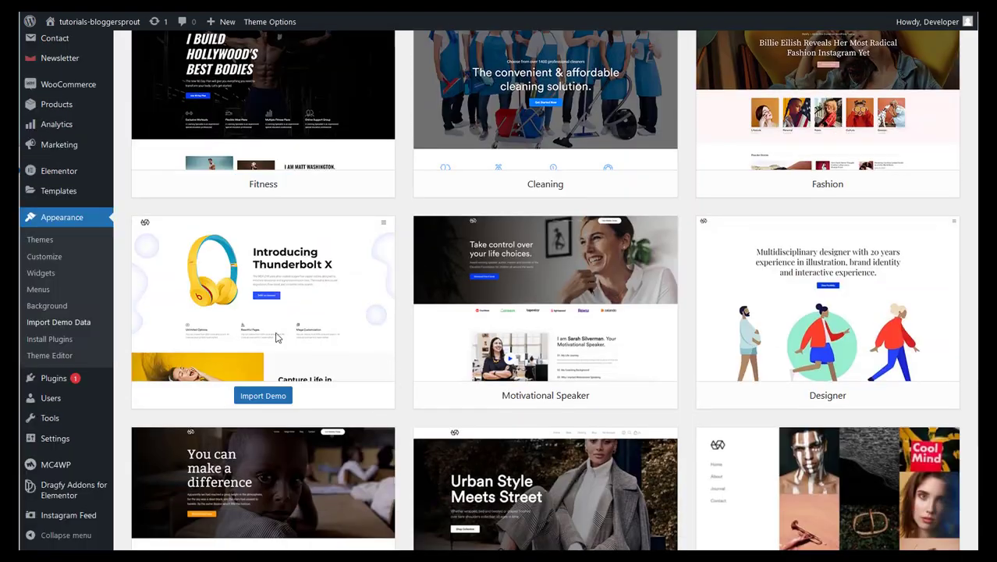
left_click(263, 396)
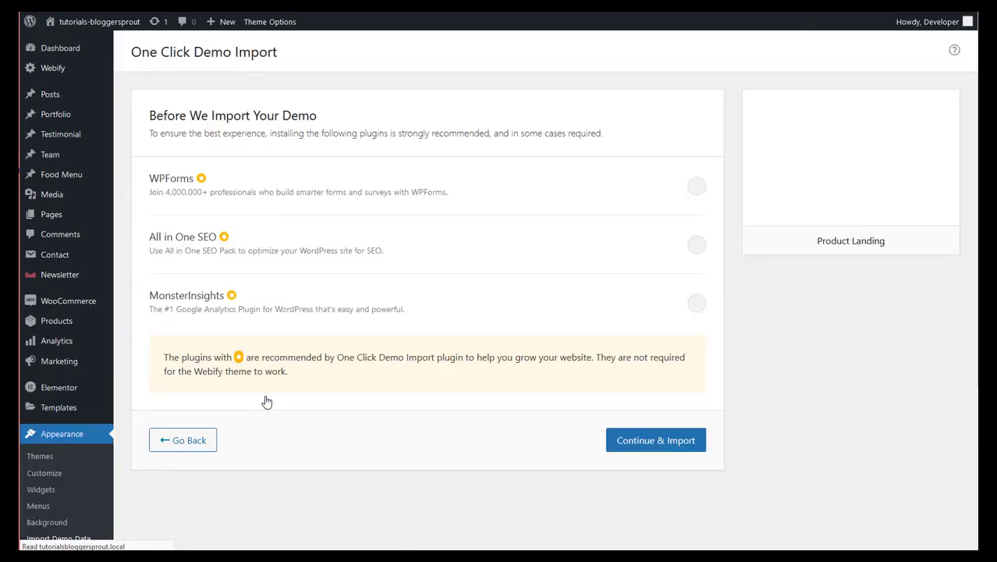
scroll(382, 307, "down", 3)
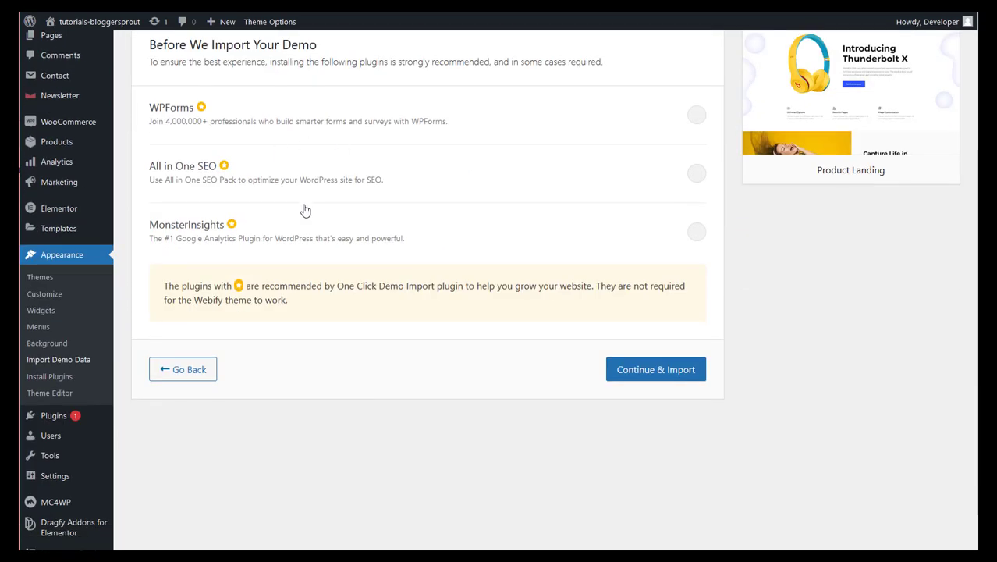
scroll(305, 209, "up", 2)
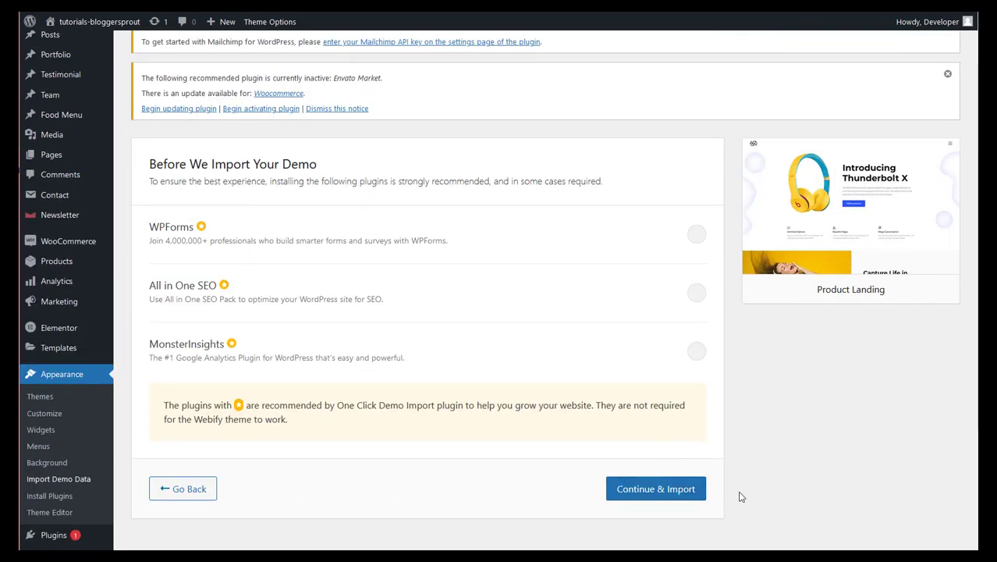
left_click(668, 492)
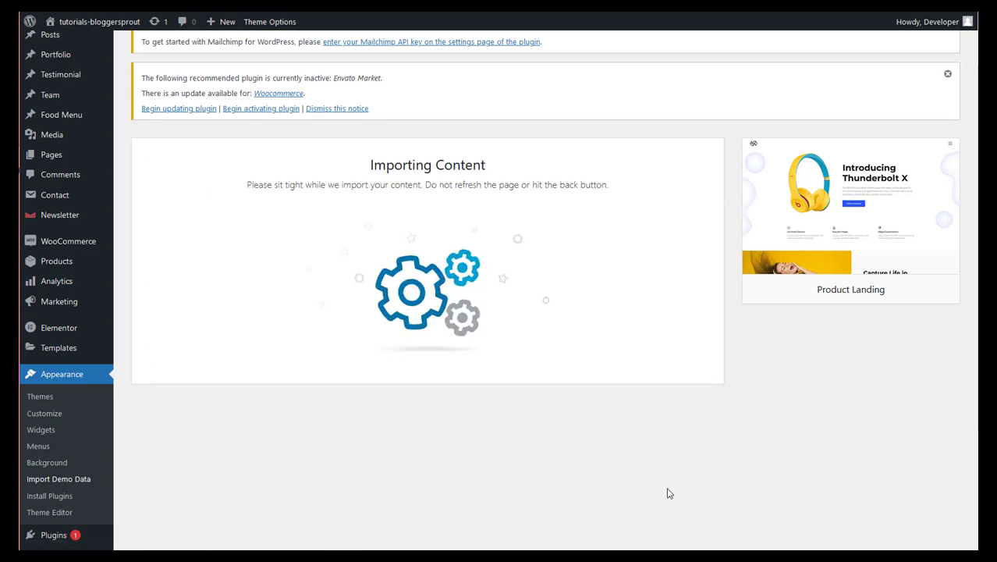
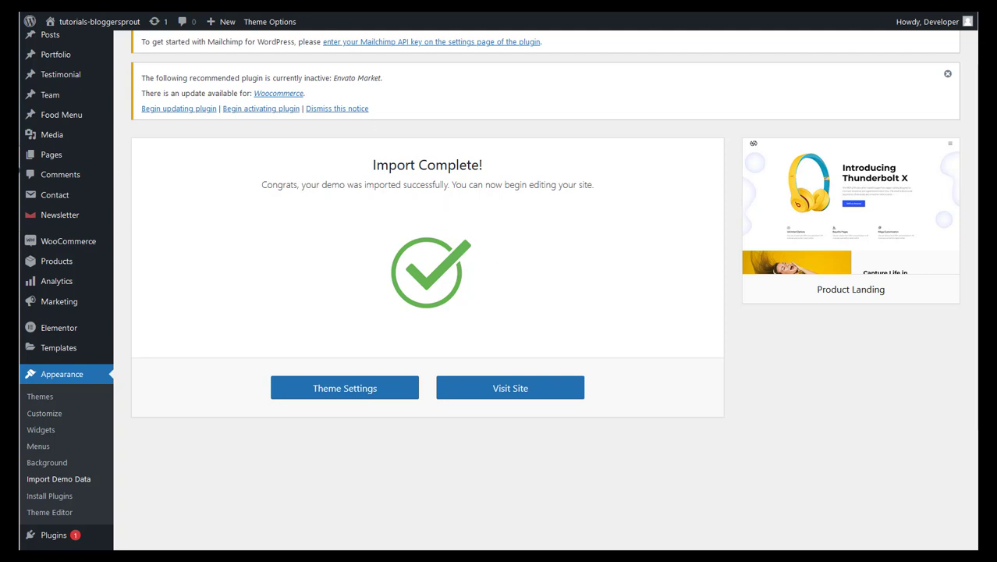
View the site's front page and examine the imported Product Landing design from the headphones header to the customer testimonials.
key("ctrl+Tab")
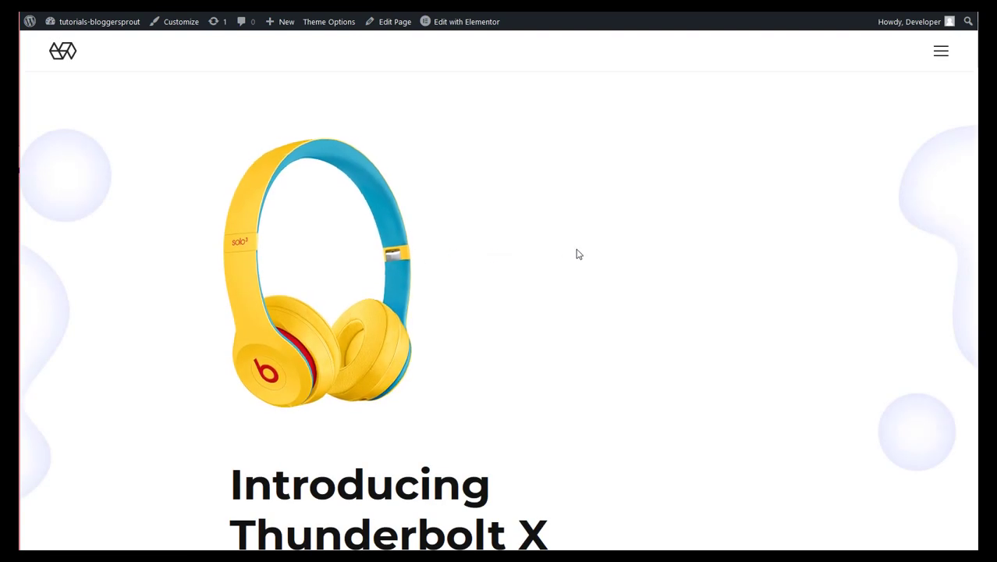
scroll(441, 240, "down", 10)
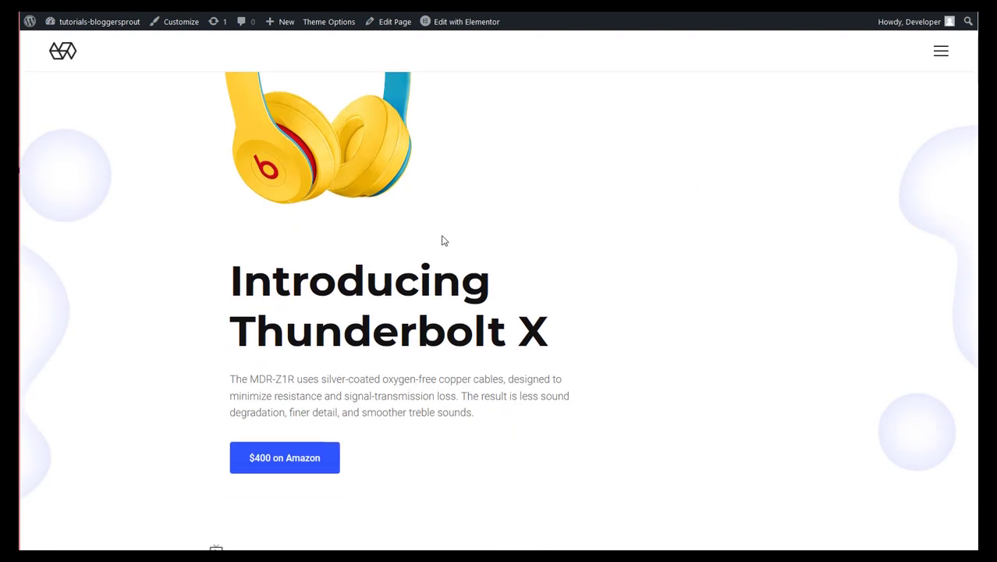
scroll(442, 240, "down", 13)
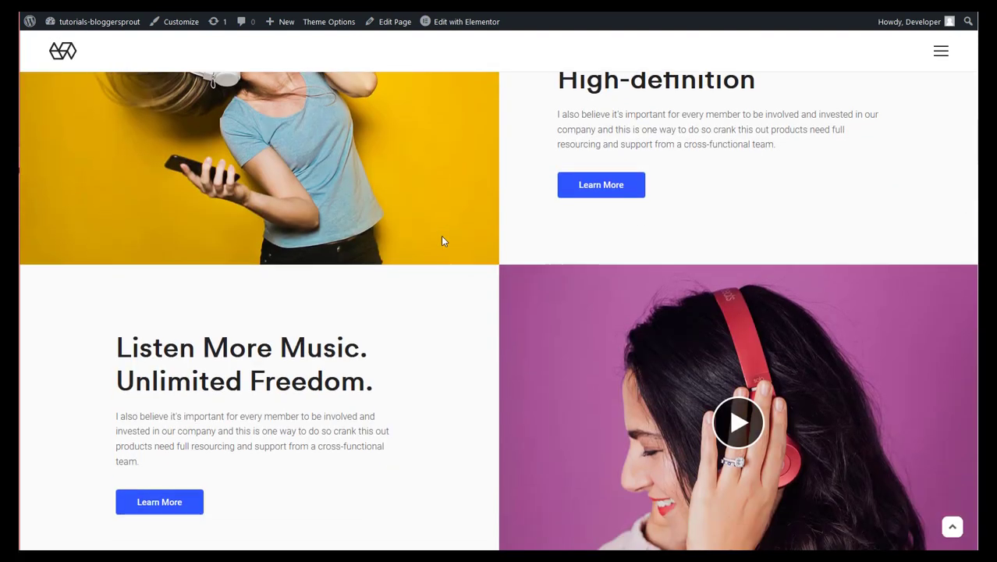
scroll(446, 243, "down", 15)
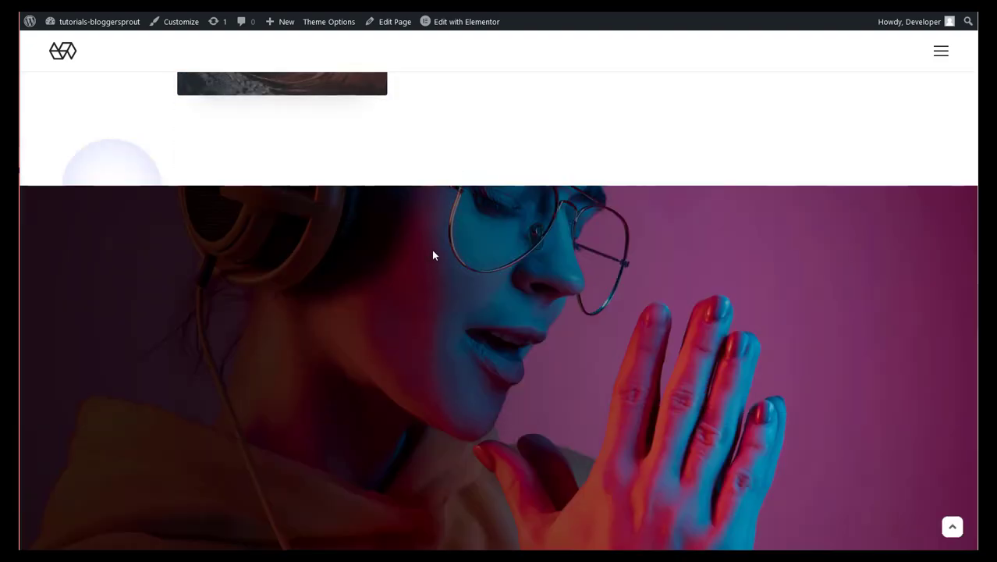
scroll(437, 250, "down", 10)
scroll(439, 250, "down", 3)
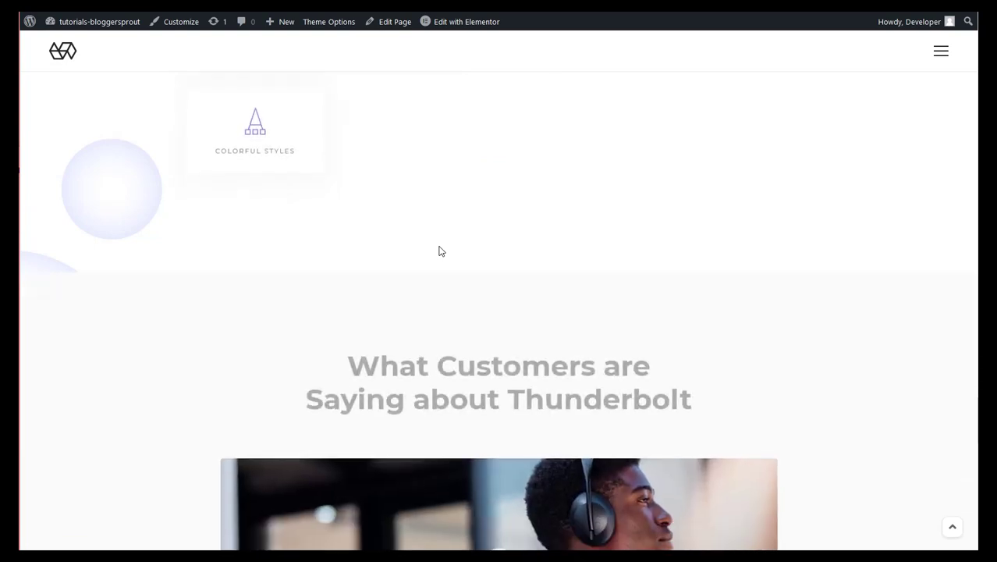
scroll(439, 251, "up", 9)
scroll(302, 208, "up", 15)
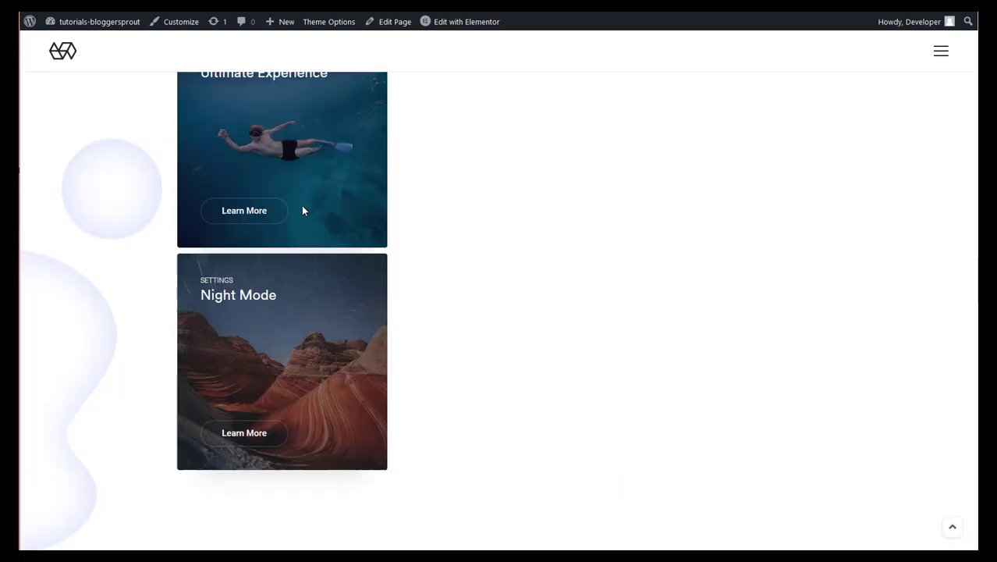
scroll(303, 204, "up", 5)
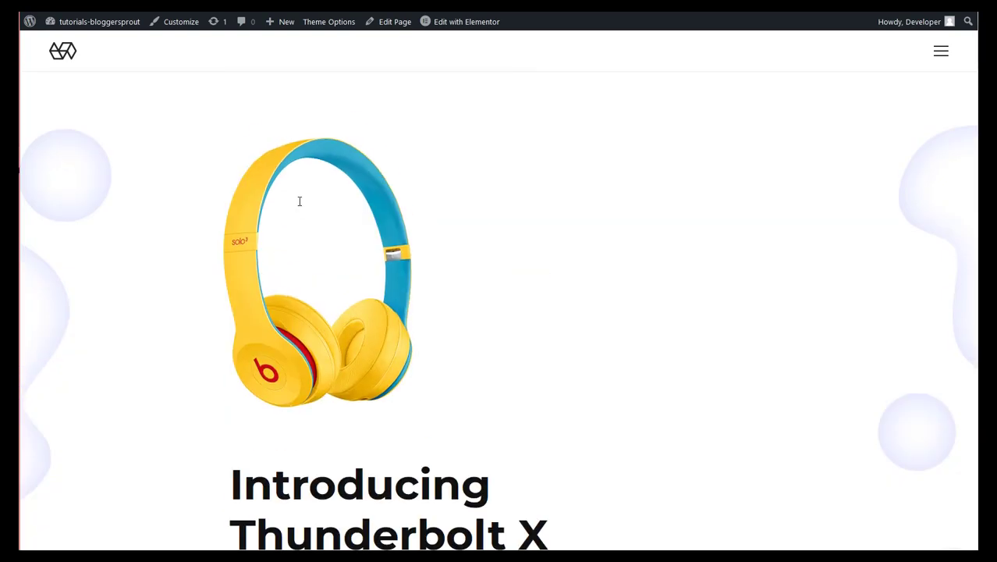
scroll(298, 205, "down", 2)
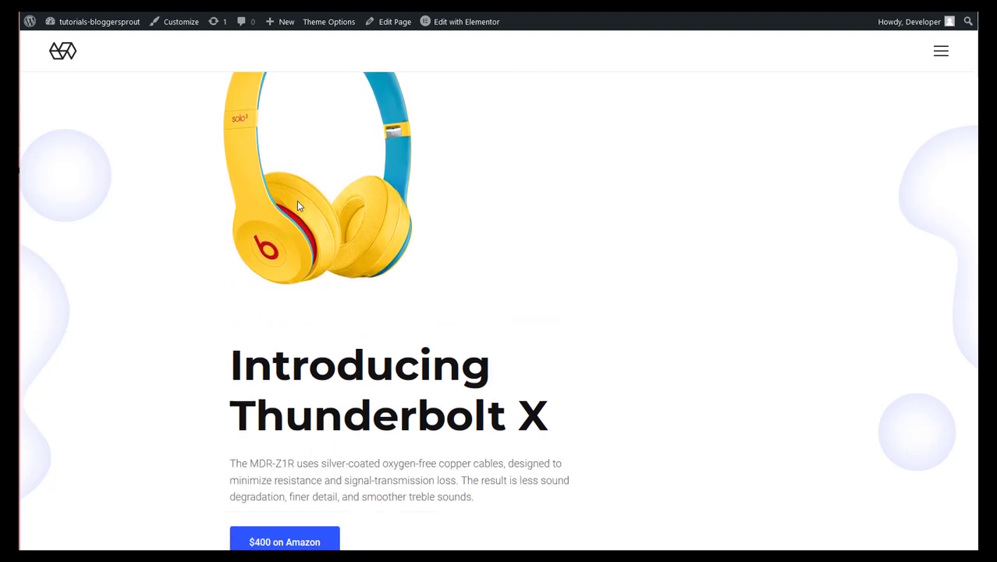
scroll(414, 344, "down", 5)
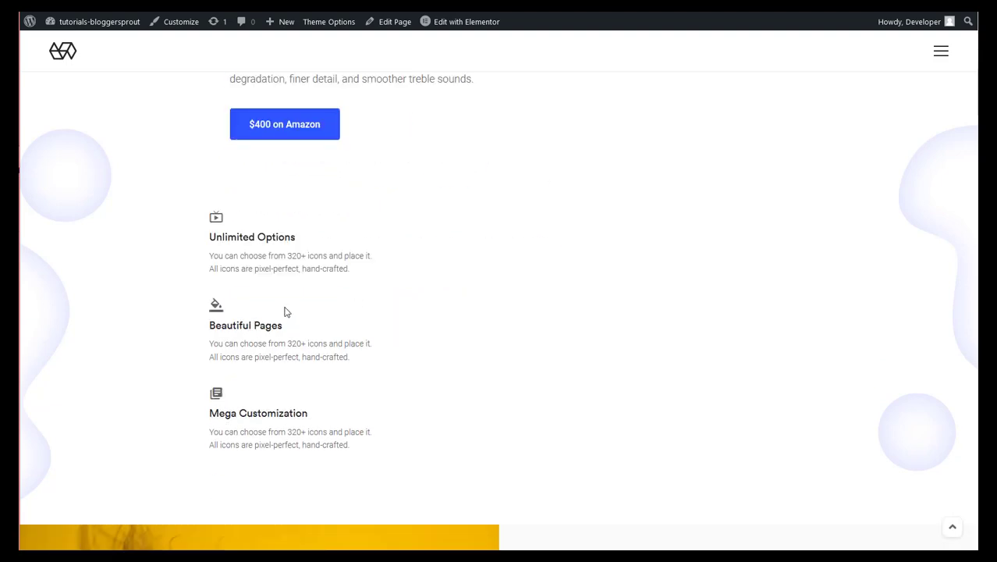
left_click(234, 4)
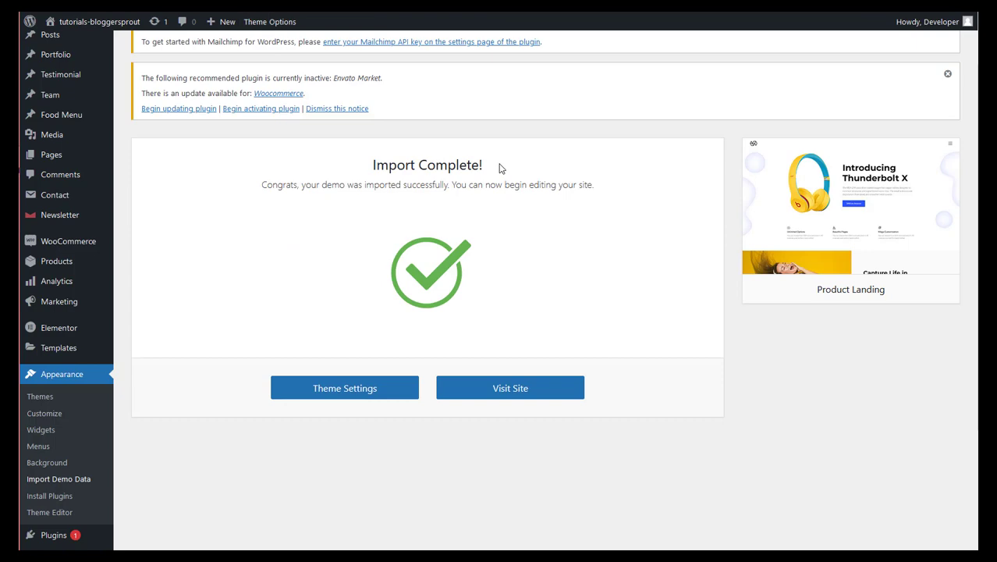
left_click(335, 4)
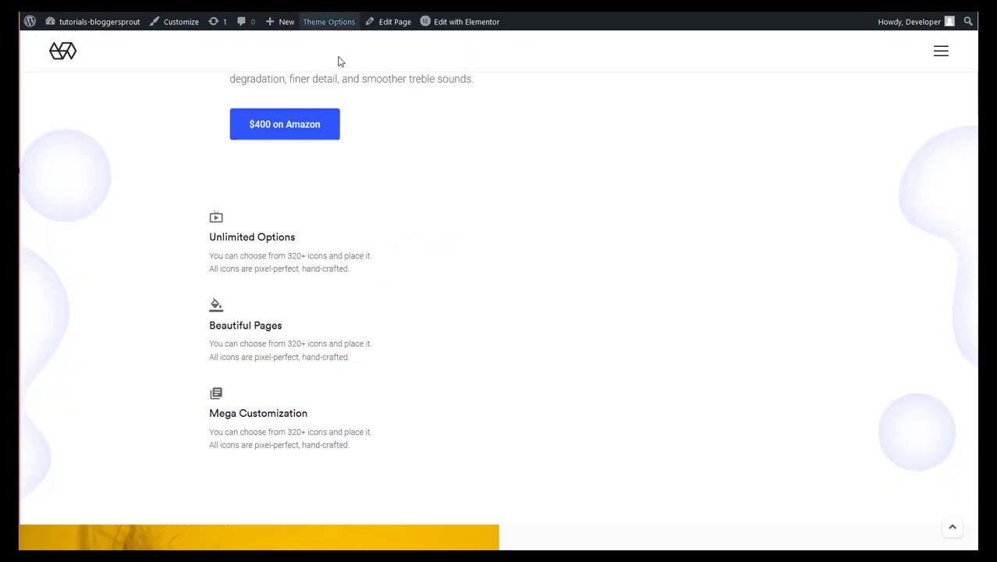
scroll(326, 288, "up", 6)
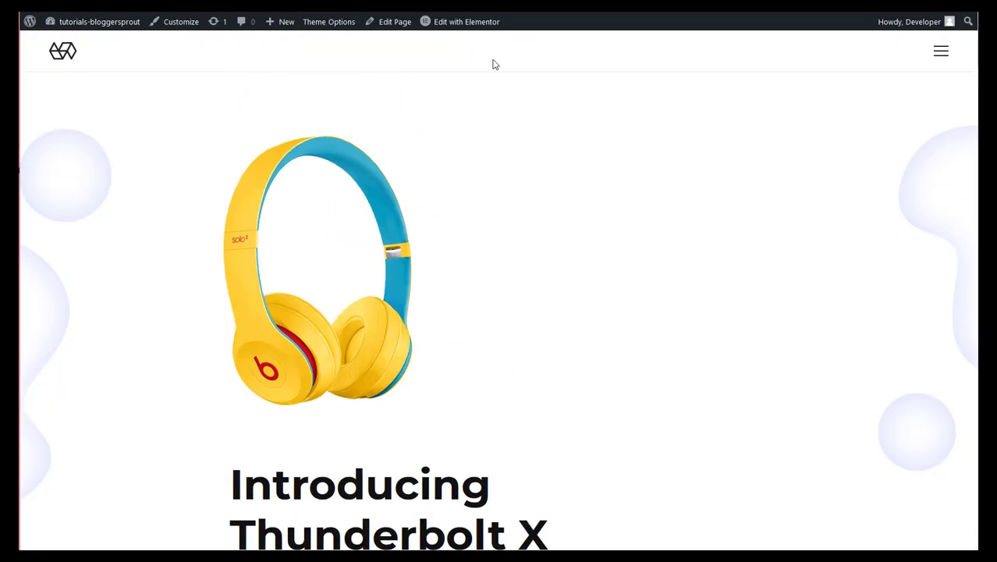
Open the Product Landing front page for editing in Elementor and view its header section.
mouse_move(470, 23)
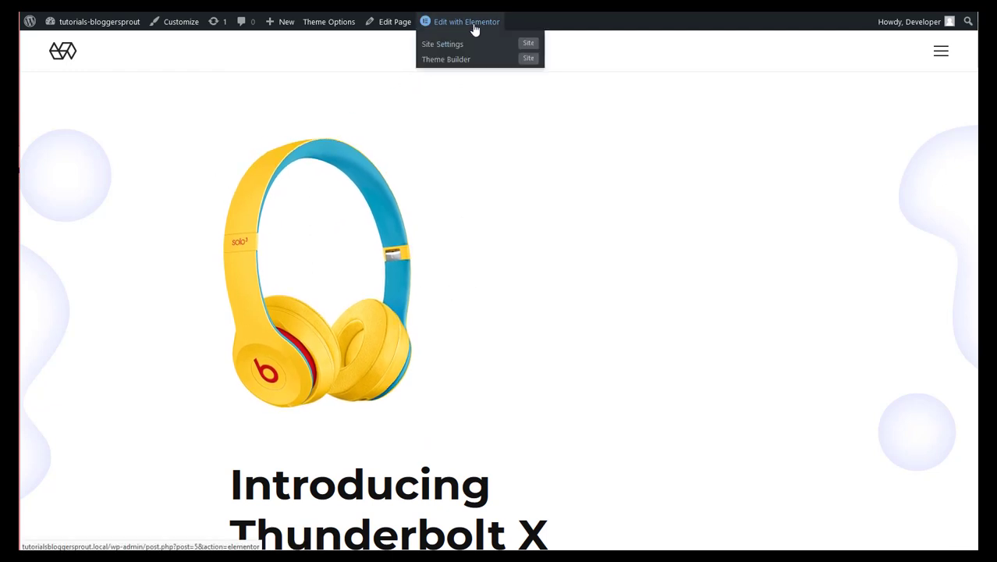
left_click(475, 28)
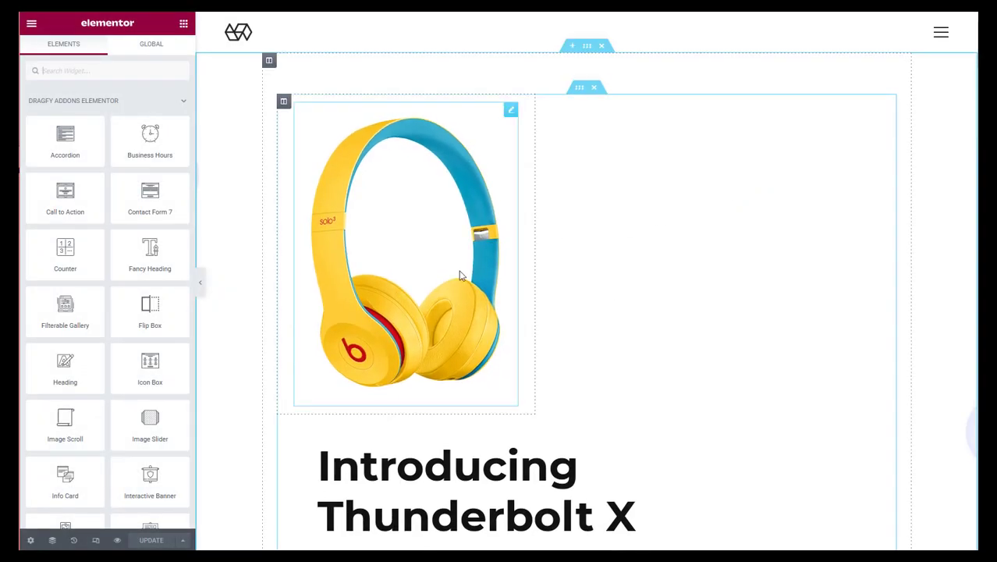
scroll(405, 258, "down", 2)
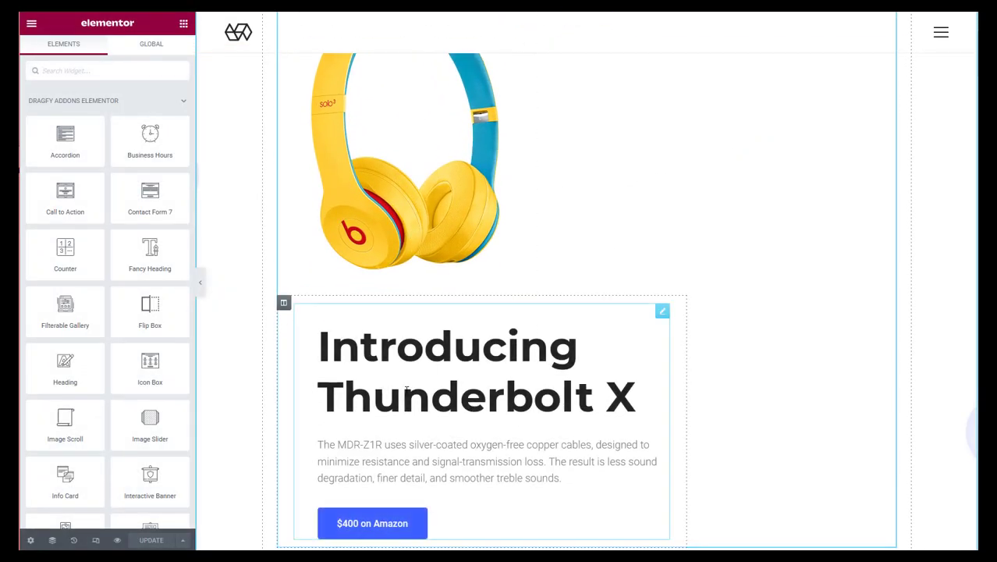
scroll(530, 329, "up", 3)
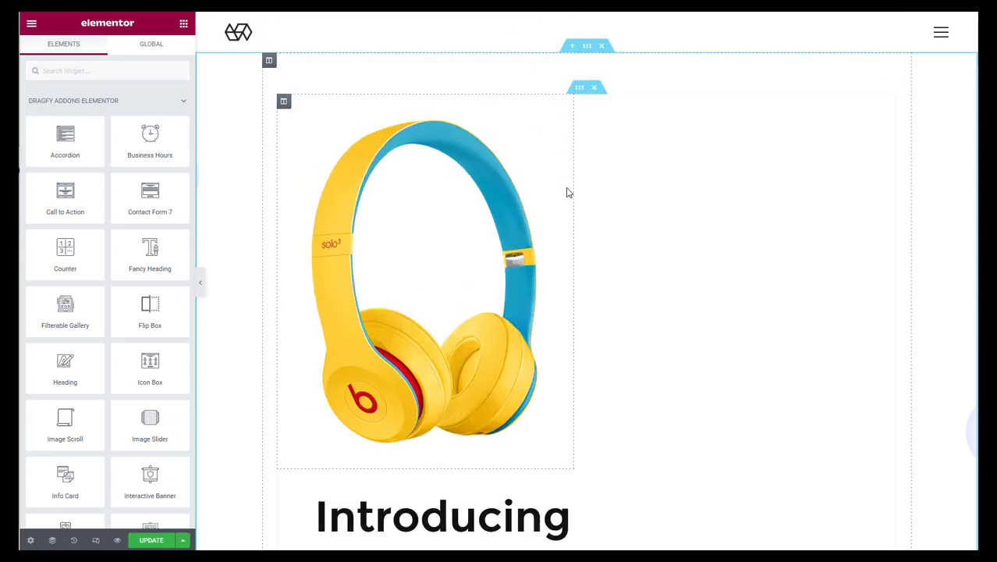
Change the heading of the header's text block from the demo text to "Welcome to Awesome Company".
scroll(539, 257, "down", 3)
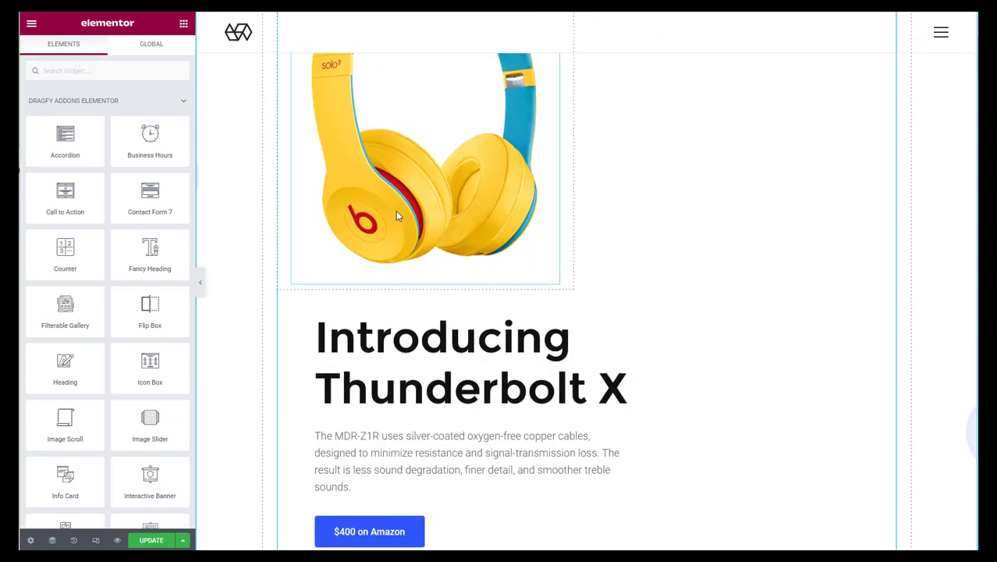
scroll(703, 211, "up", 3)
scroll(452, 368, "down", 3)
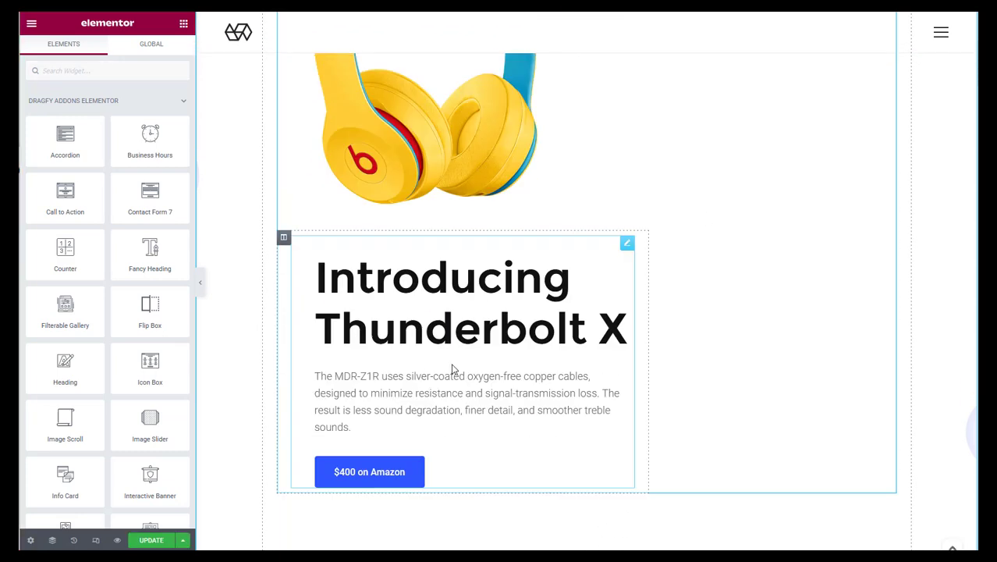
left_click(406, 308)
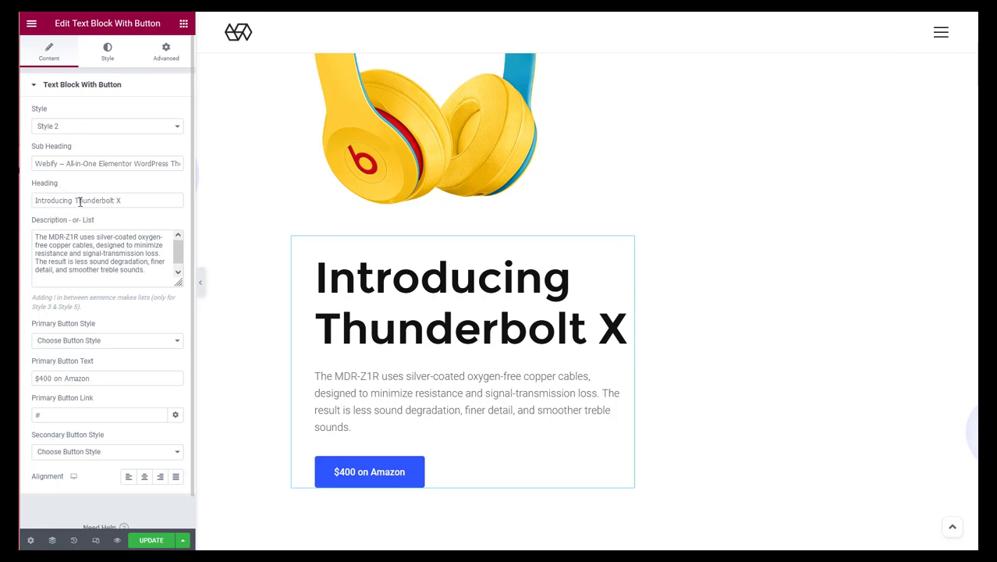
left_click_drag(122, 201, 30, 197)
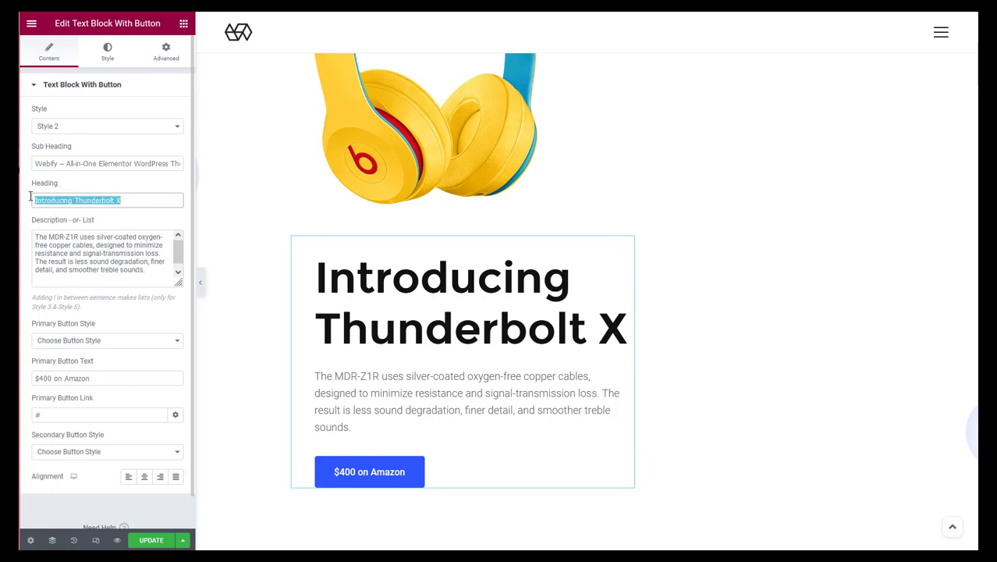
type("Welcome to")
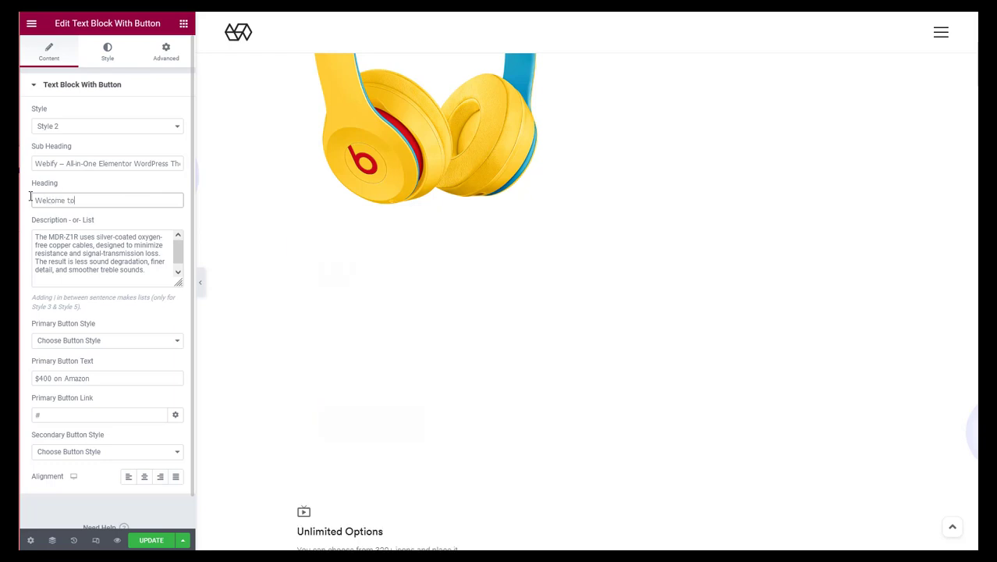
type(" Awesome")
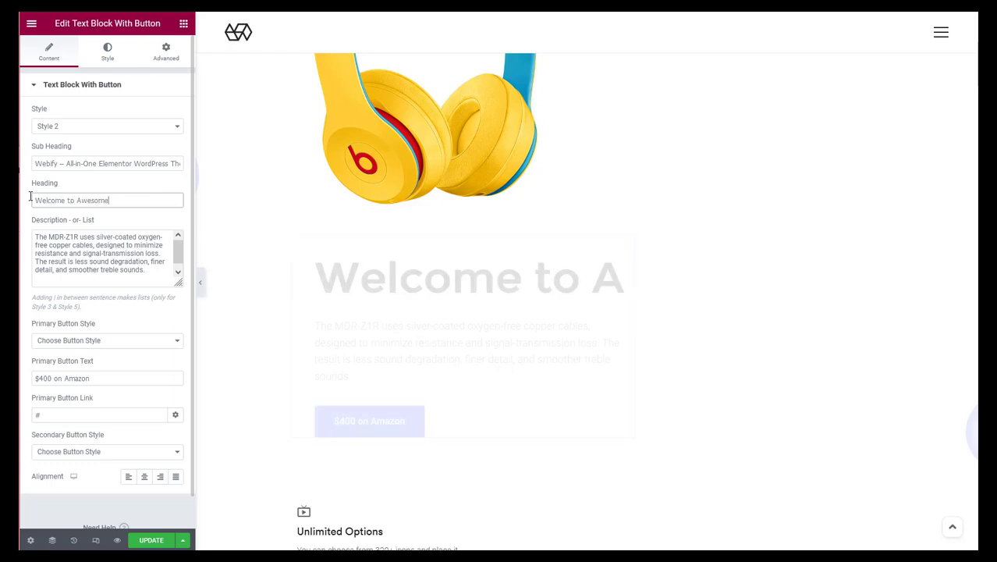
type(" Company")
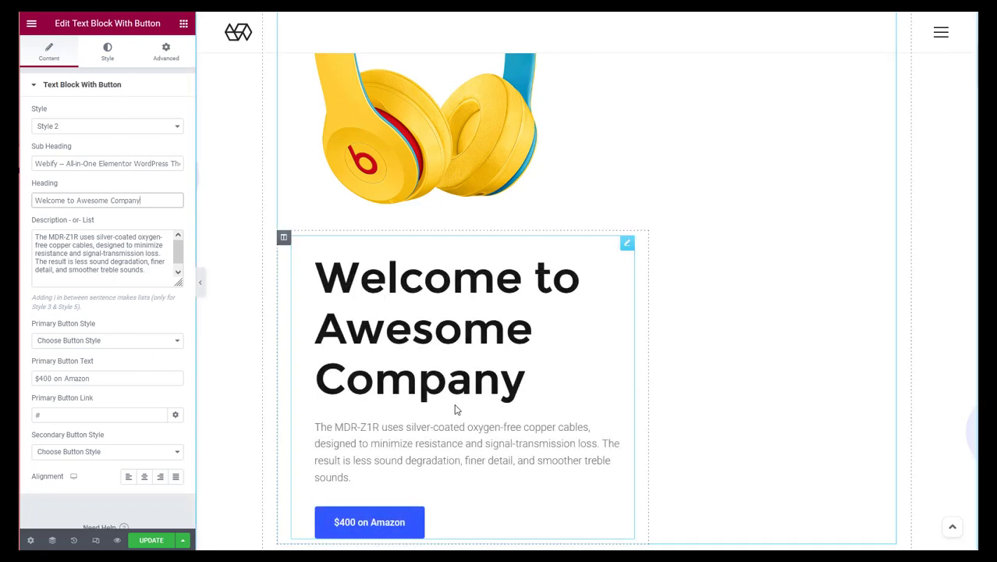
Set the sub heading color of the header's text block to bright red, #FC0000.
left_click(108, 55)
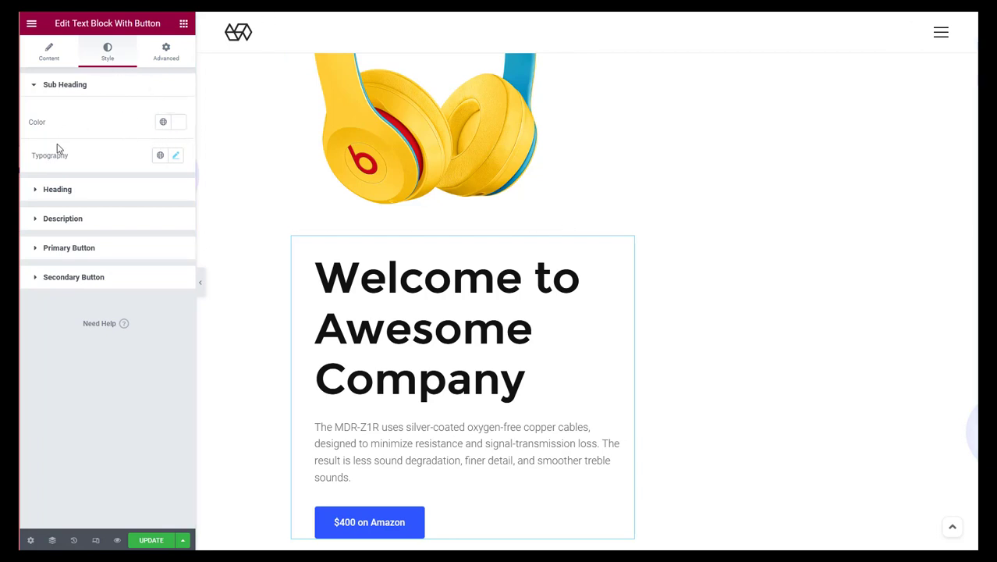
left_click(179, 129)
left_click_drag(165, 181, 174, 172)
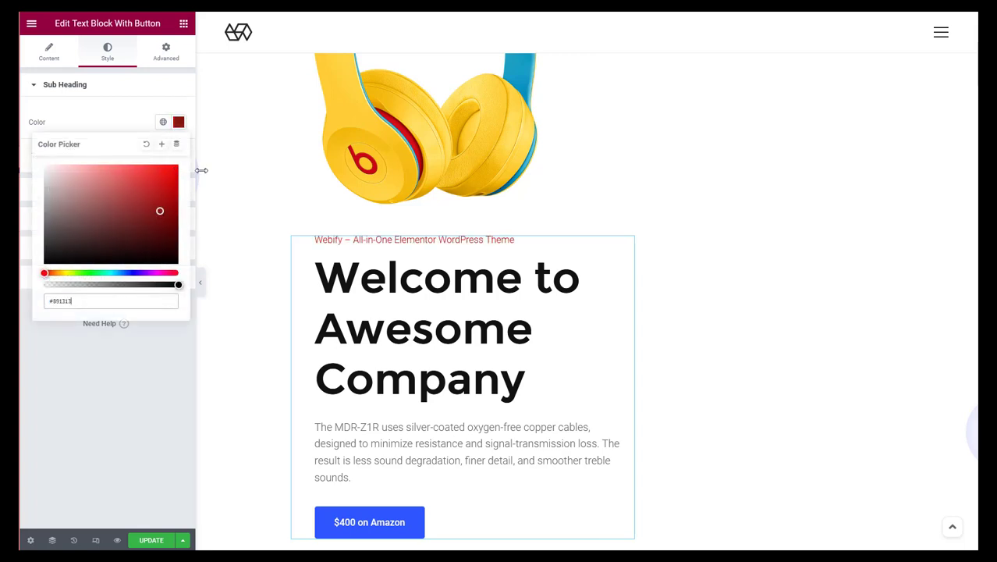
left_click(169, 178)
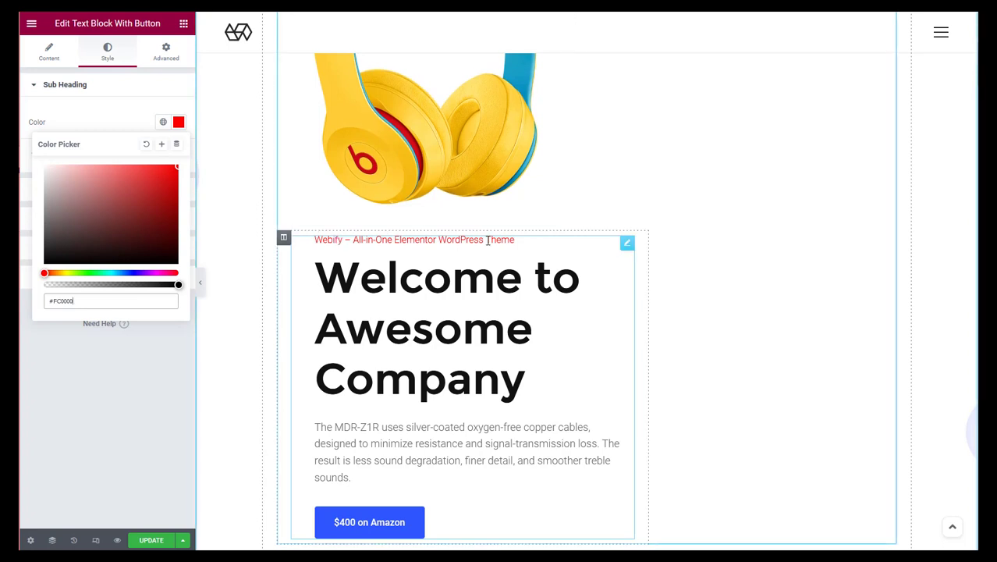
left_click(143, 129)
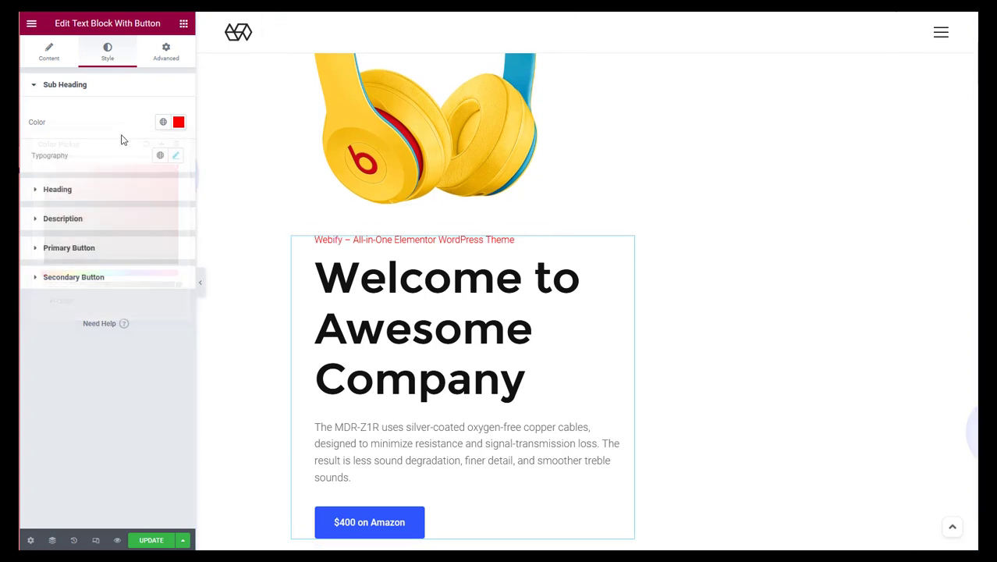
Set the heading color of the "Welcome to Awesome Company" text block to a saturated blue.
left_click(111, 195)
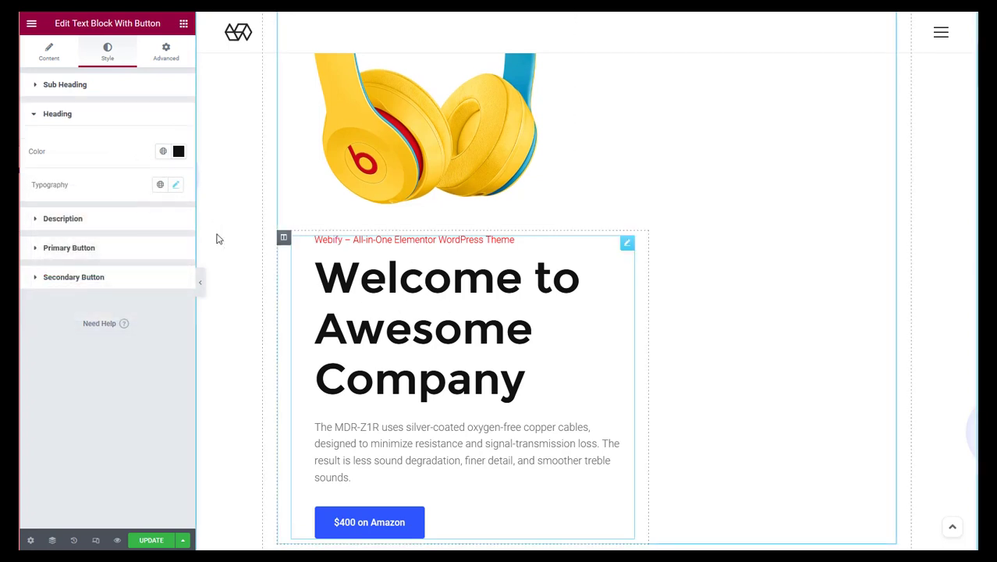
left_click(179, 152)
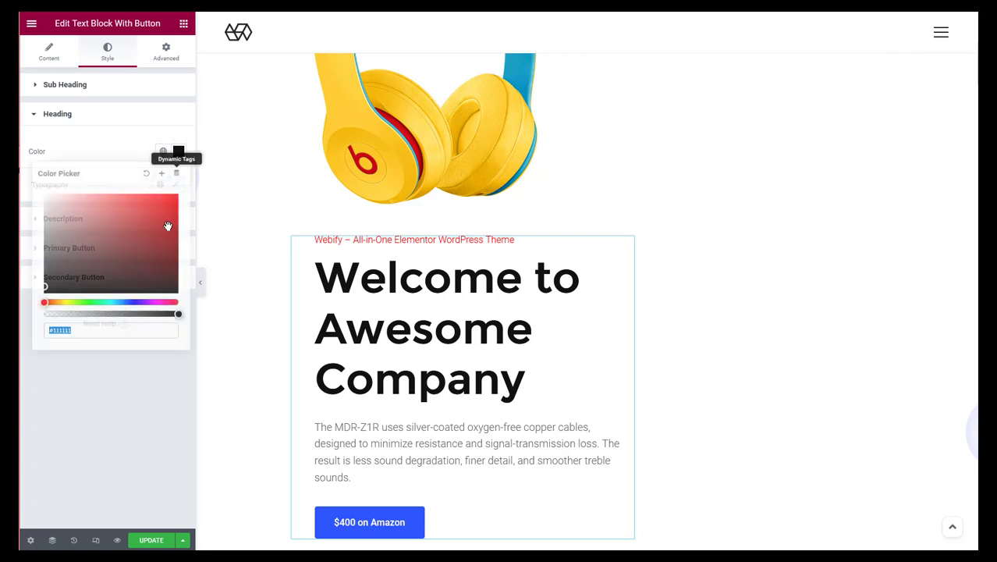
left_click(135, 303)
left_click_drag(163, 258, 189, 207)
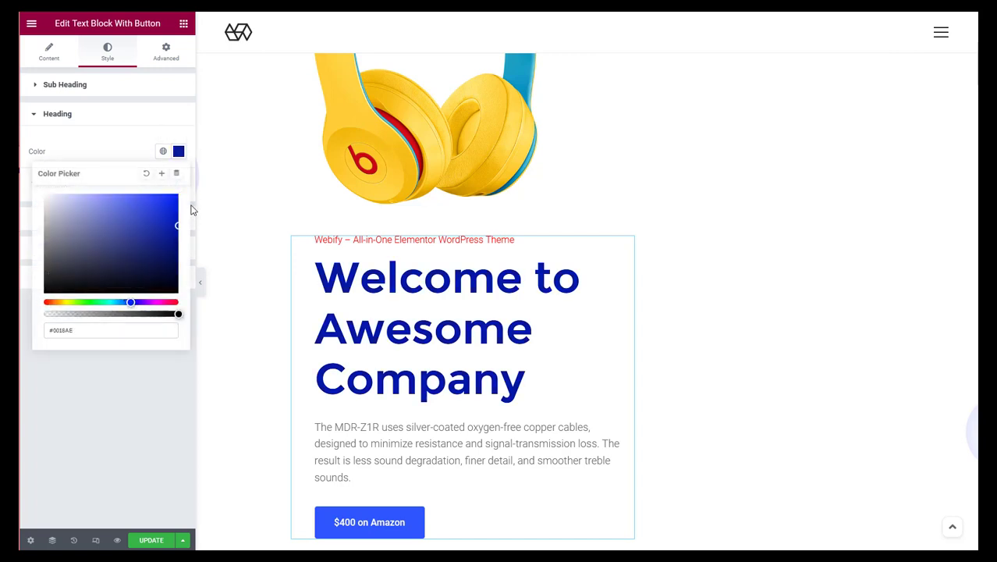
left_click(136, 145)
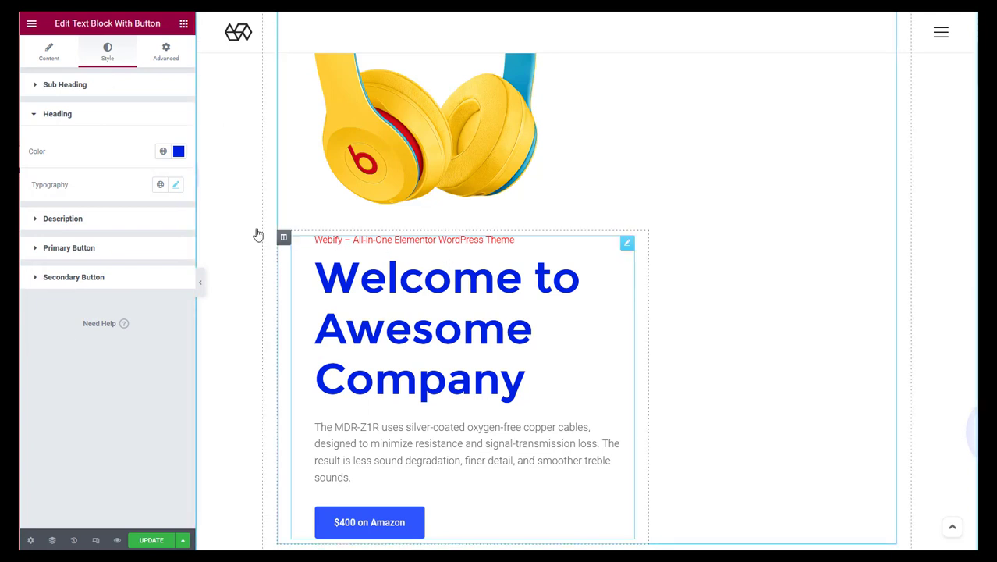
Replace the text block's sub heading with "Tutorial by BloggerSprout".
left_click(49, 54)
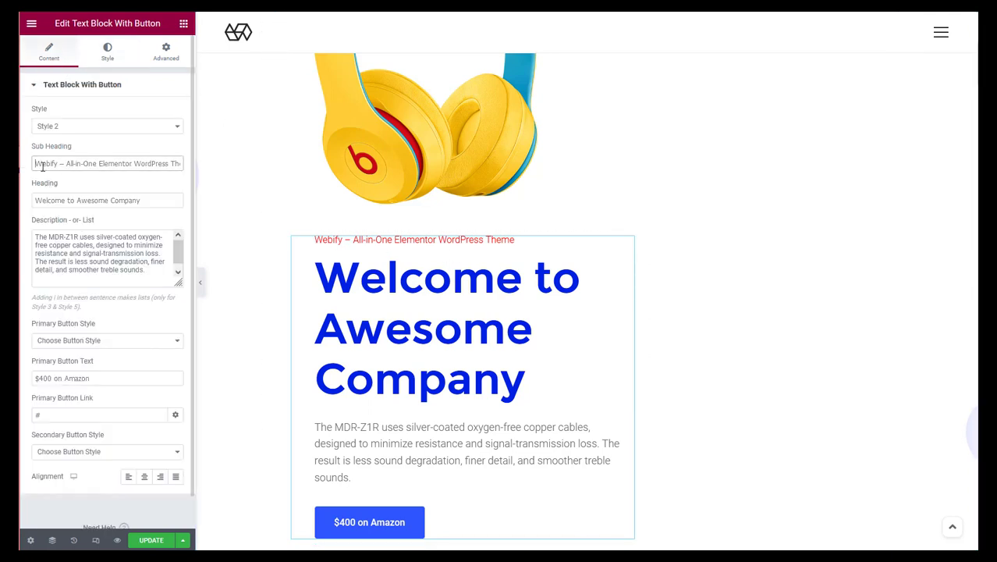
left_click_drag(39, 165, 198, 164)
left_click(69, 165)
type("T")
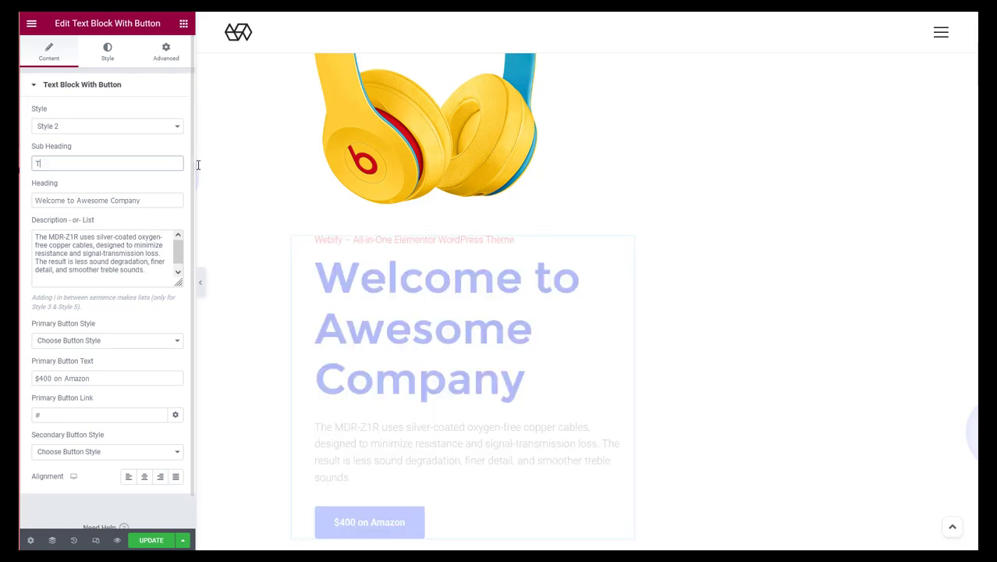
type("utorial ")
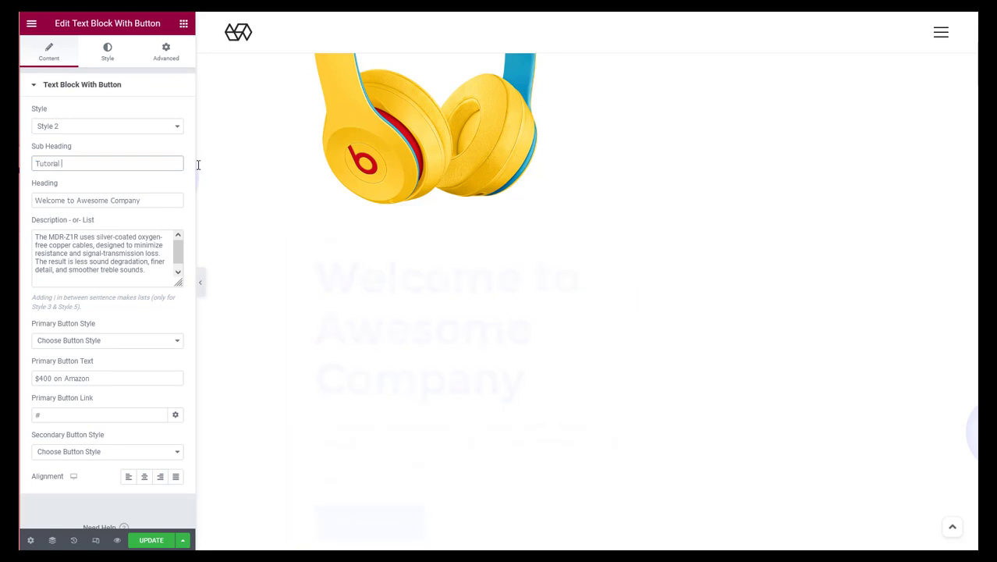
type("by BloggerSprout")
key("BackSpace")
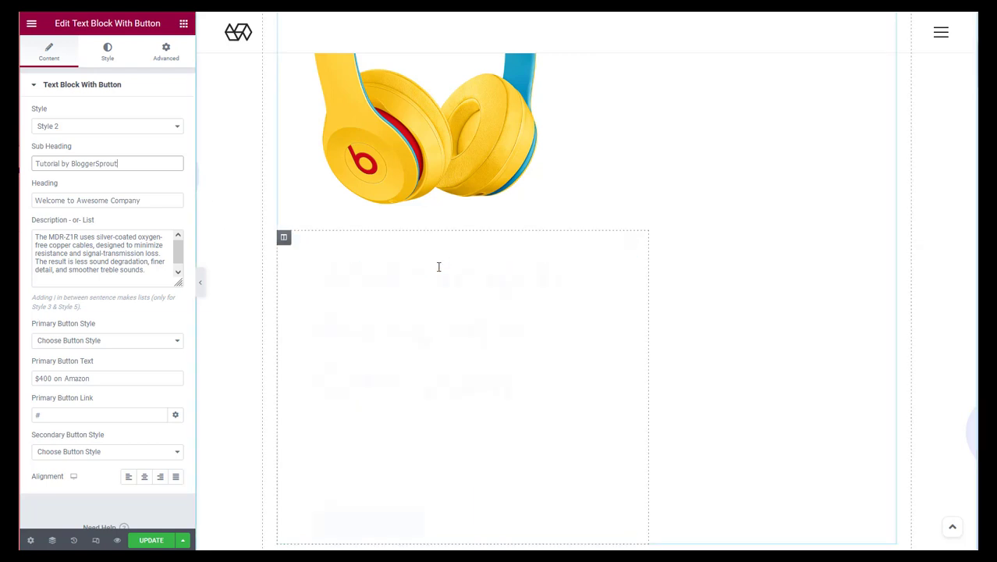
Change the primary button text of the header's text block to "Check our About Page".
scroll(551, 296, "down", 2)
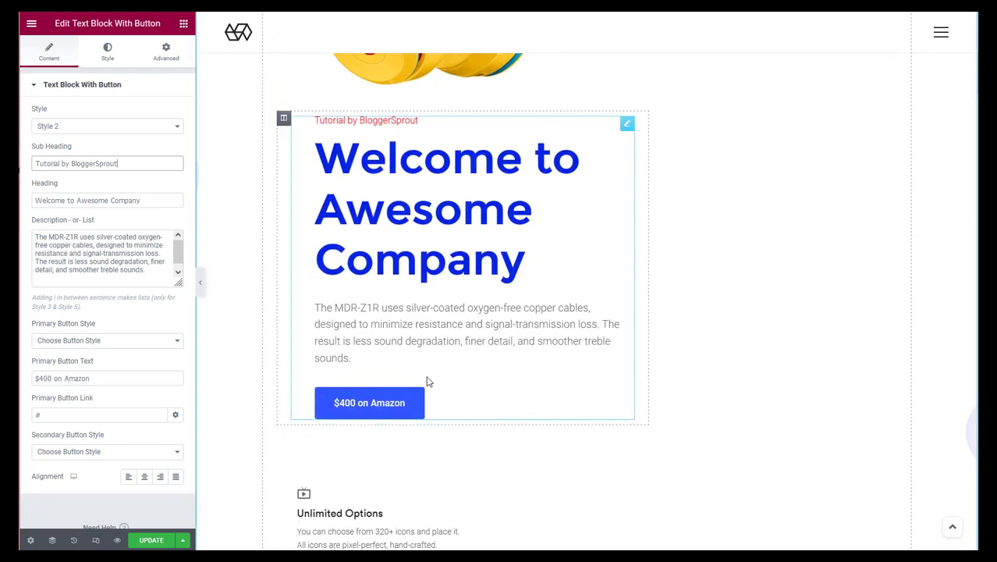
right_click(396, 405)
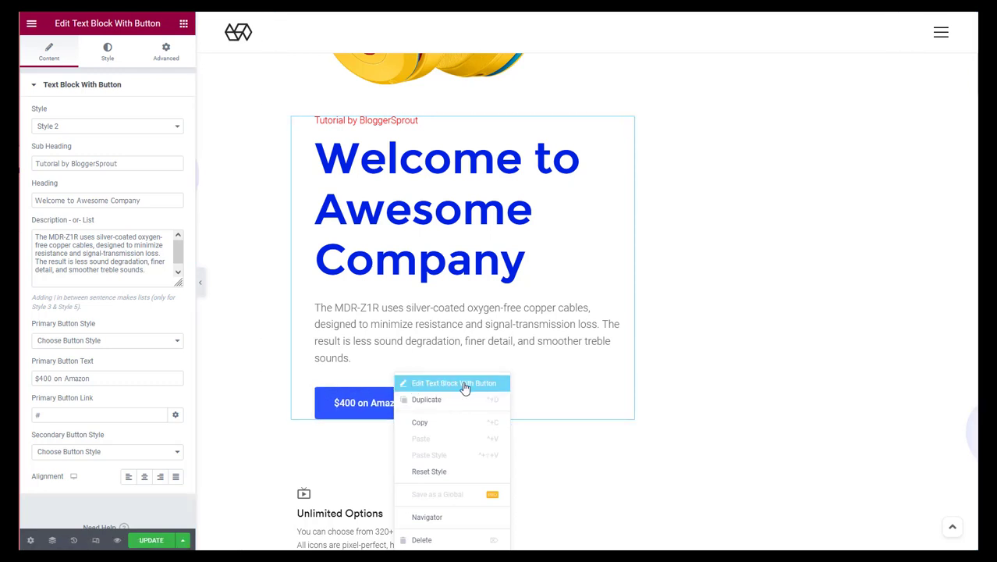
left_click(424, 388)
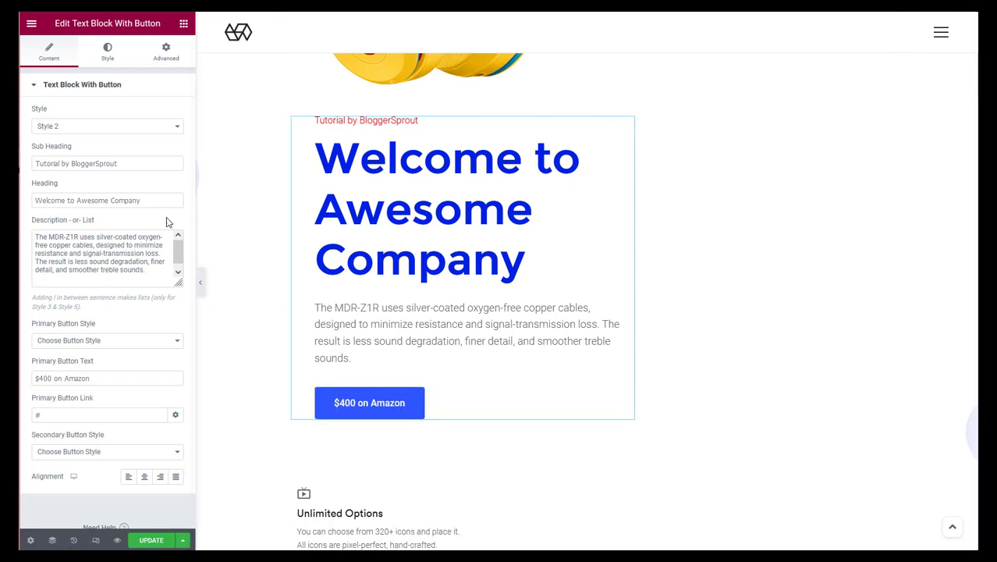
right_click(413, 393)
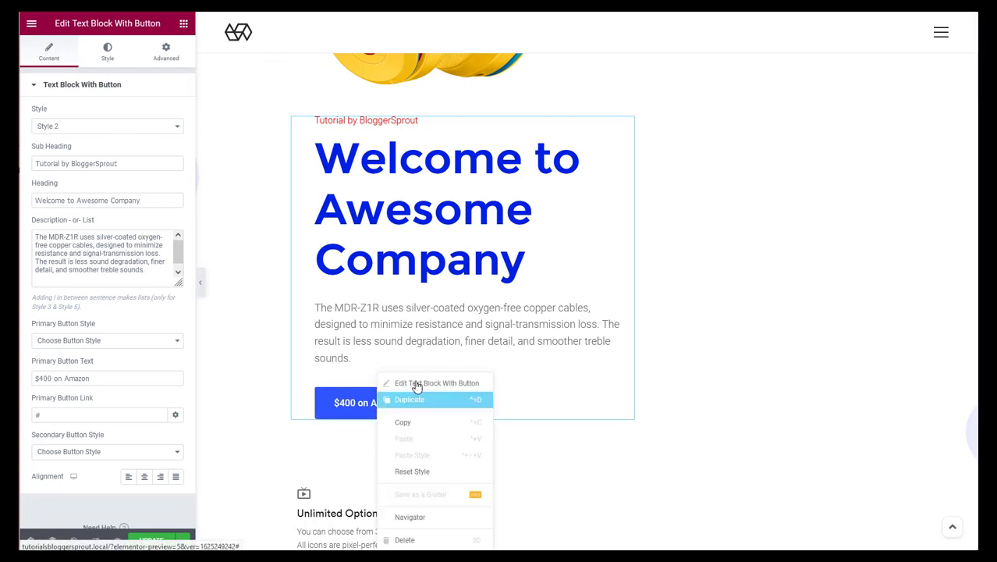
left_click(416, 385)
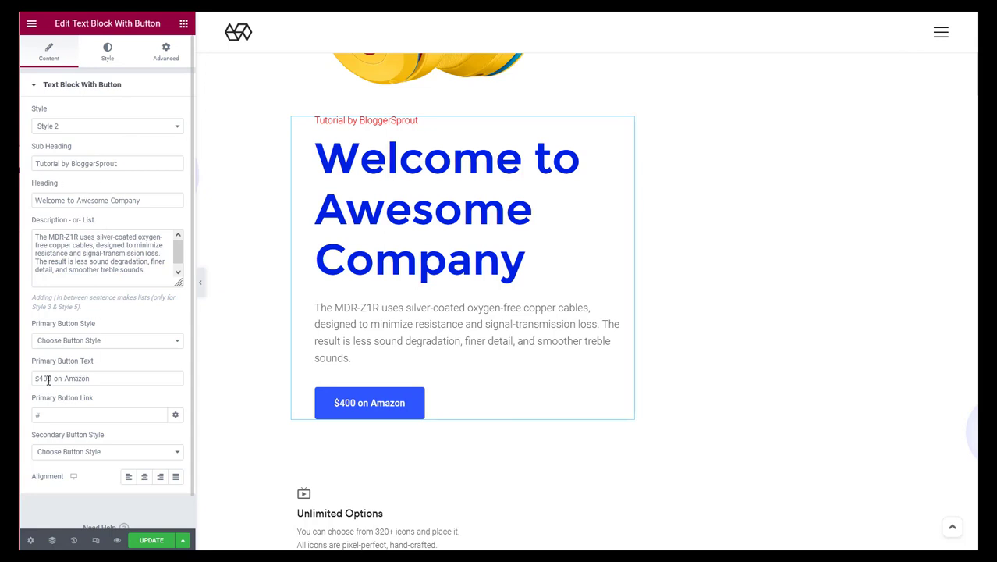
left_click_drag(129, 378, 18, 378)
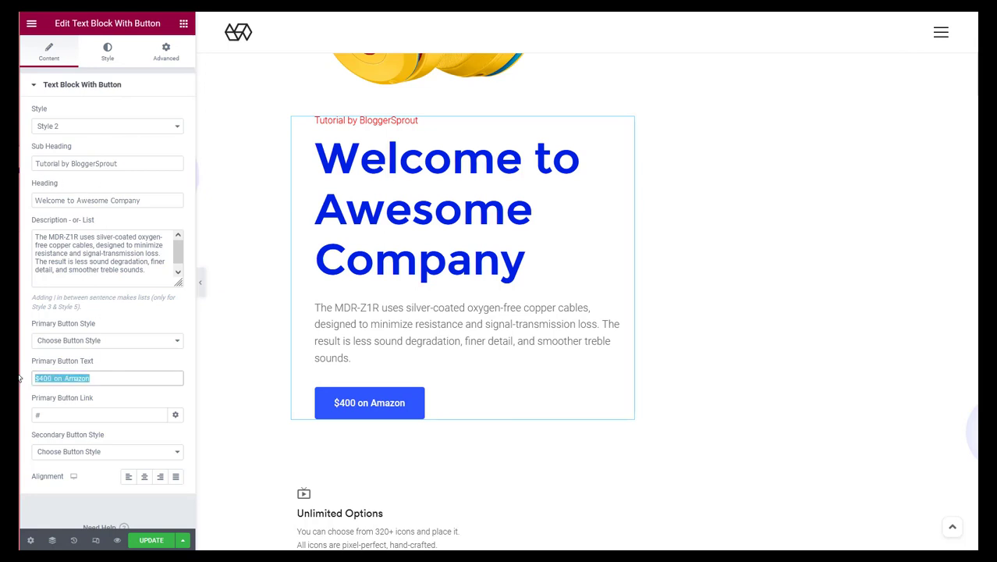
type("Check our")
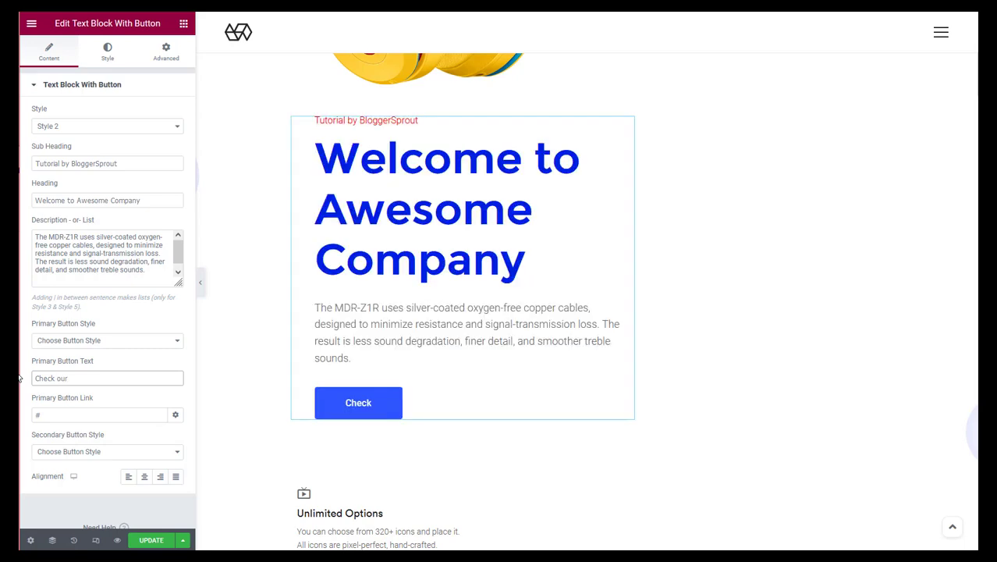
type(" About Page")
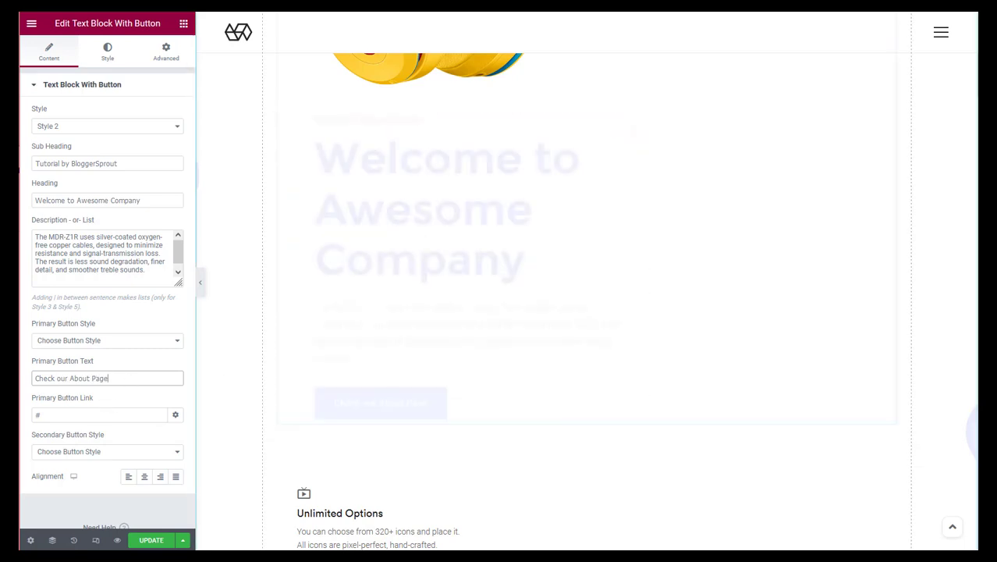
Edit the Unlimited Options icon box below the header and append "ddd" to its title.
scroll(469, 274, "down", 3)
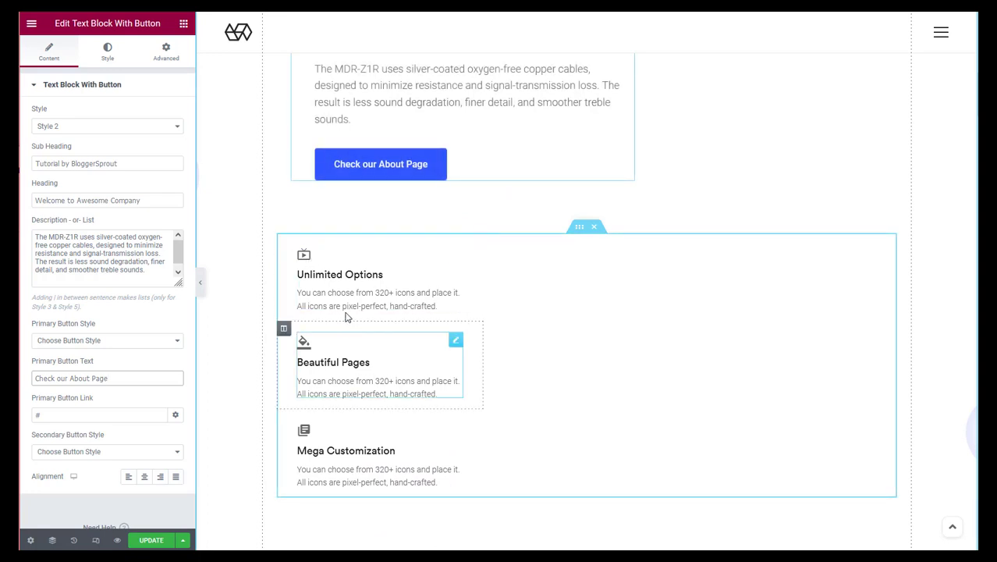
right_click(392, 279)
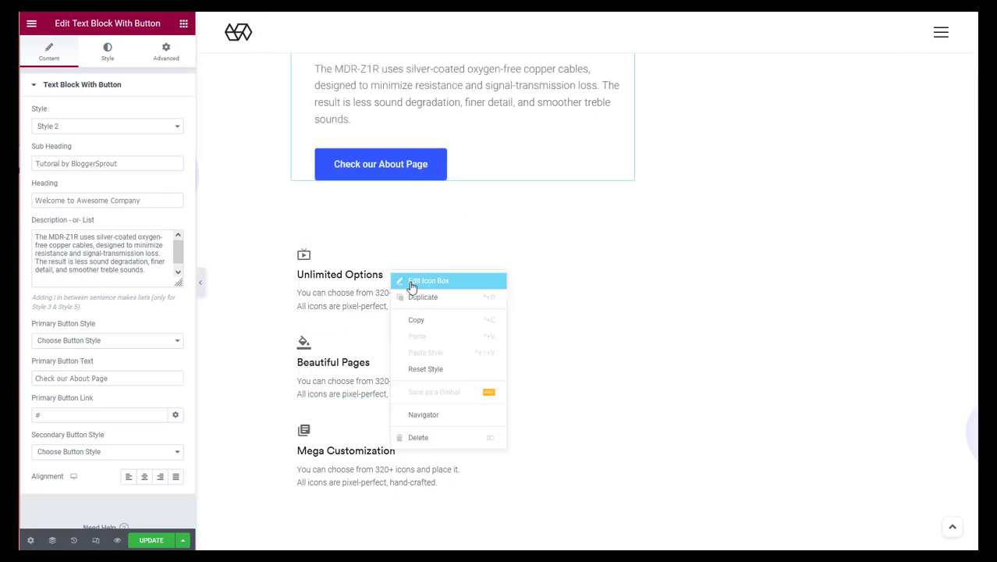
left_click(412, 283)
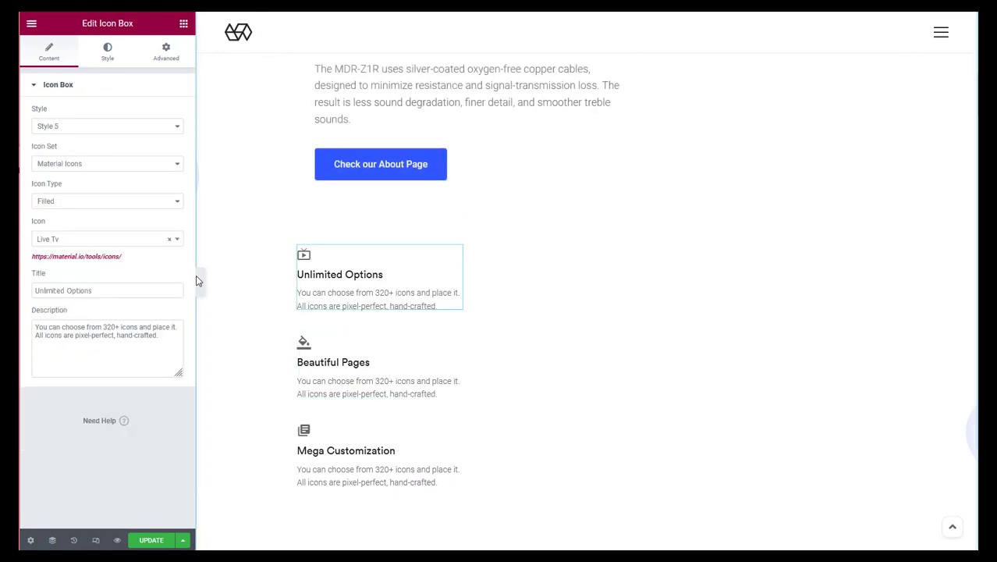
left_click(110, 295)
type("ddd")
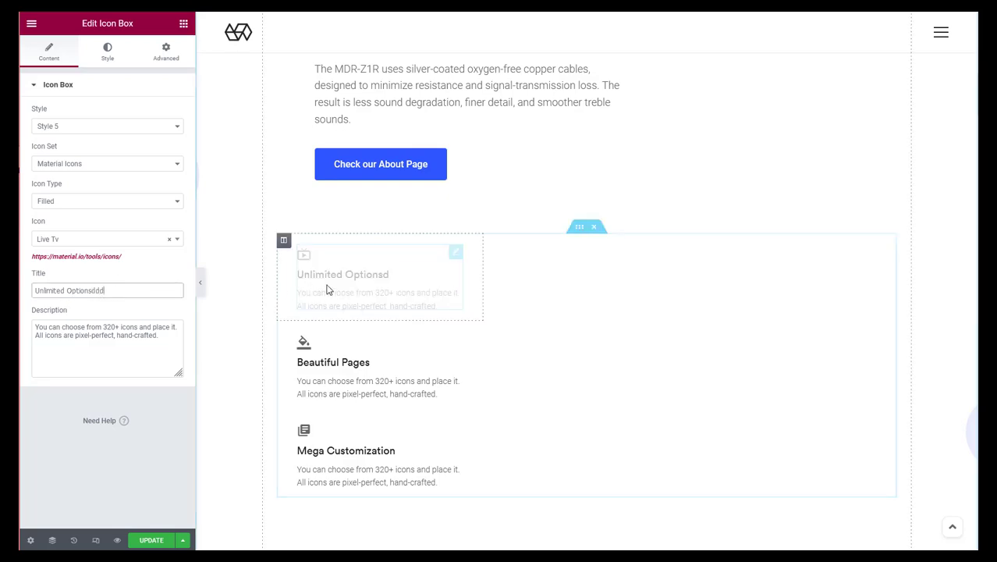
Look through the remaining page sections below the icon boxes, down to the end of the page content.
scroll(378, 296, "down", 8)
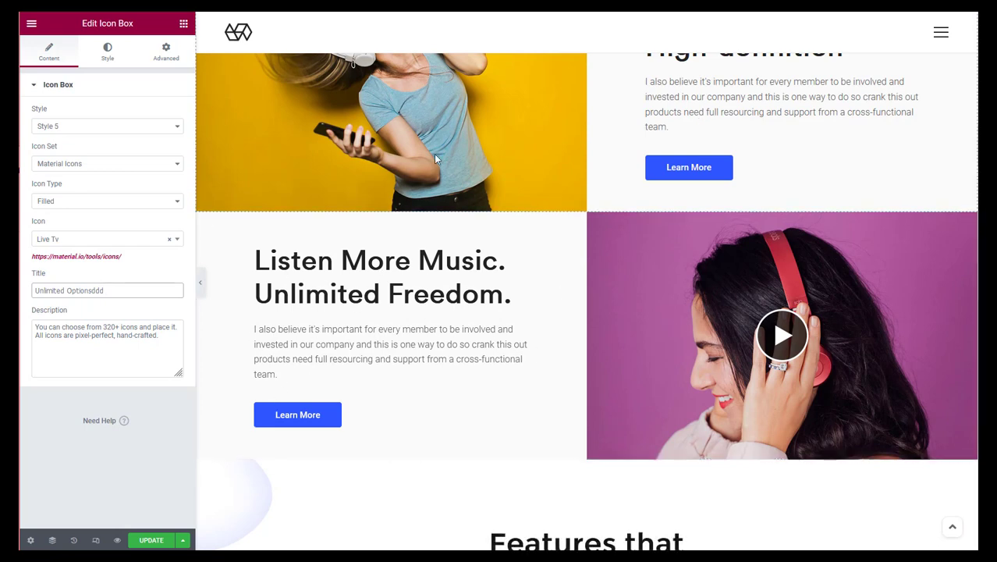
scroll(461, 300, "down", 2)
scroll(460, 300, "down", 10)
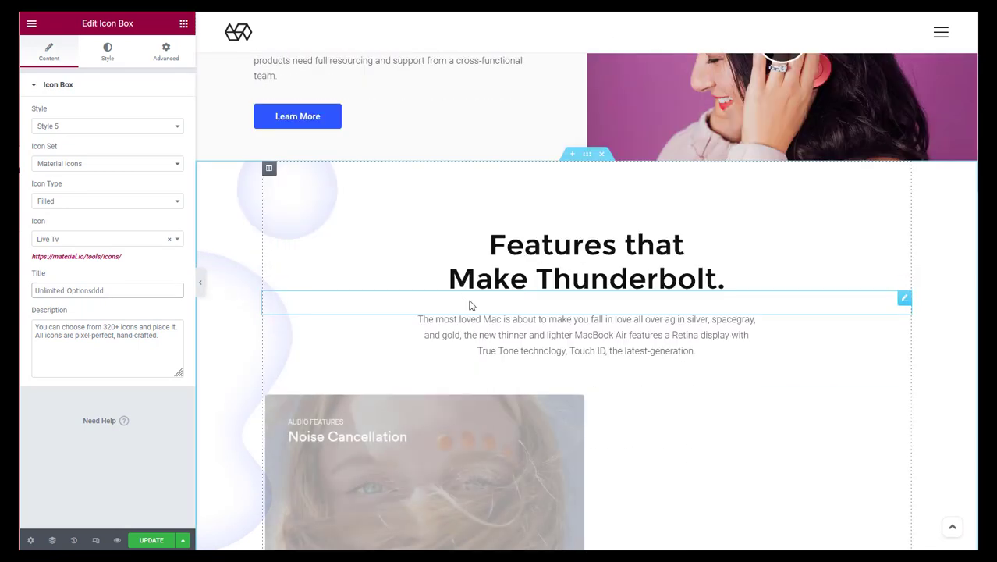
scroll(459, 261, "down", 10)
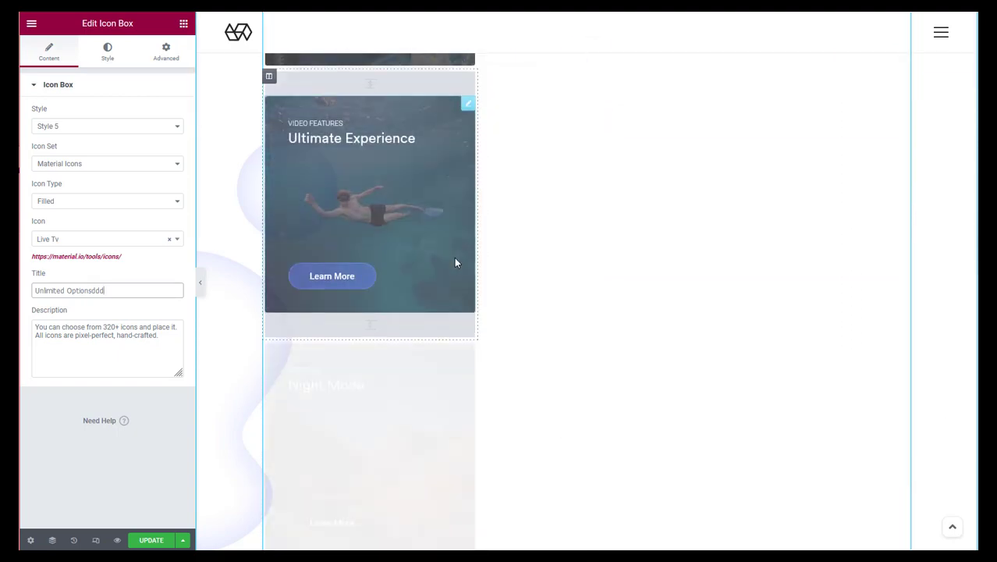
scroll(456, 259, "down", 10)
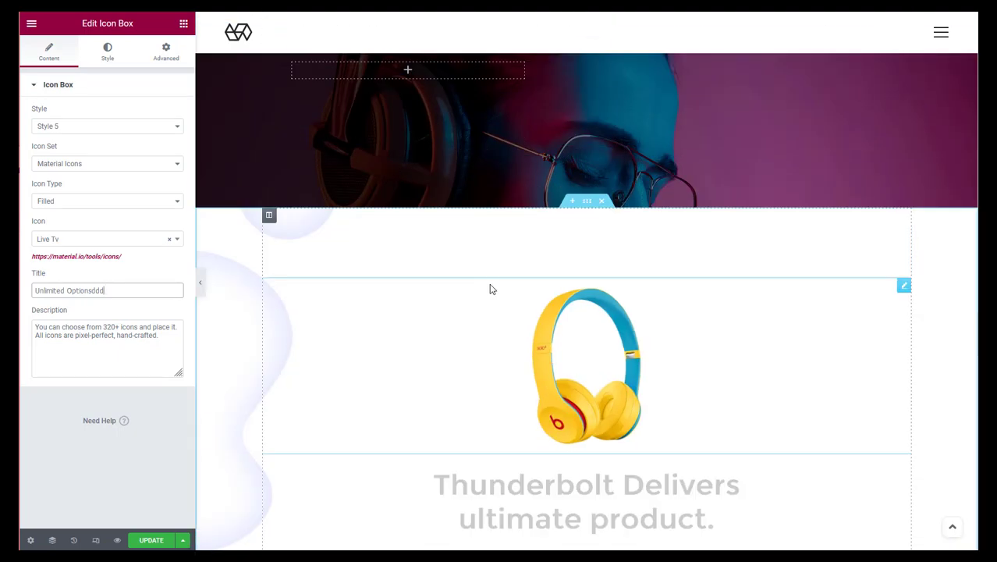
scroll(581, 324, "down", 10)
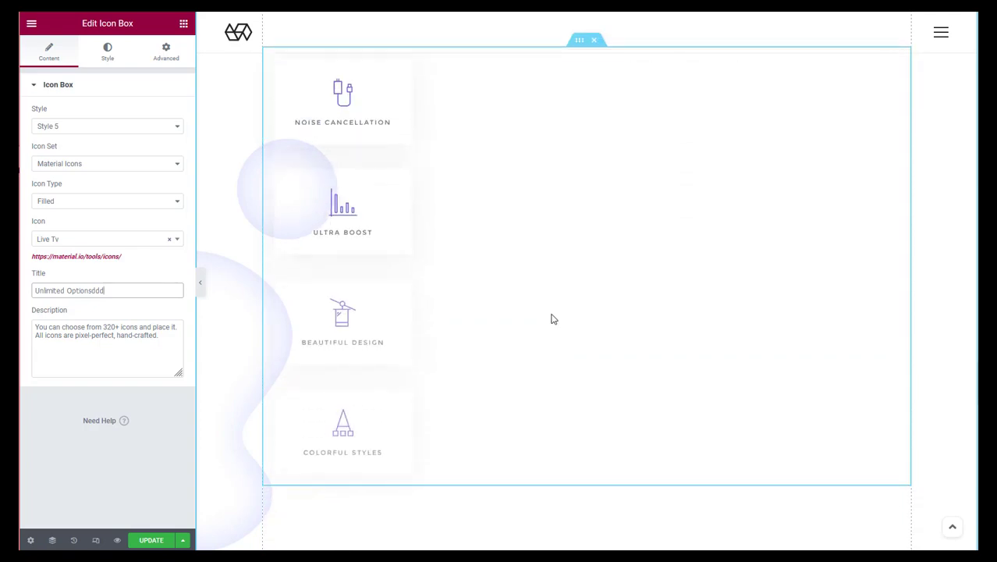
scroll(527, 305, "down", 8)
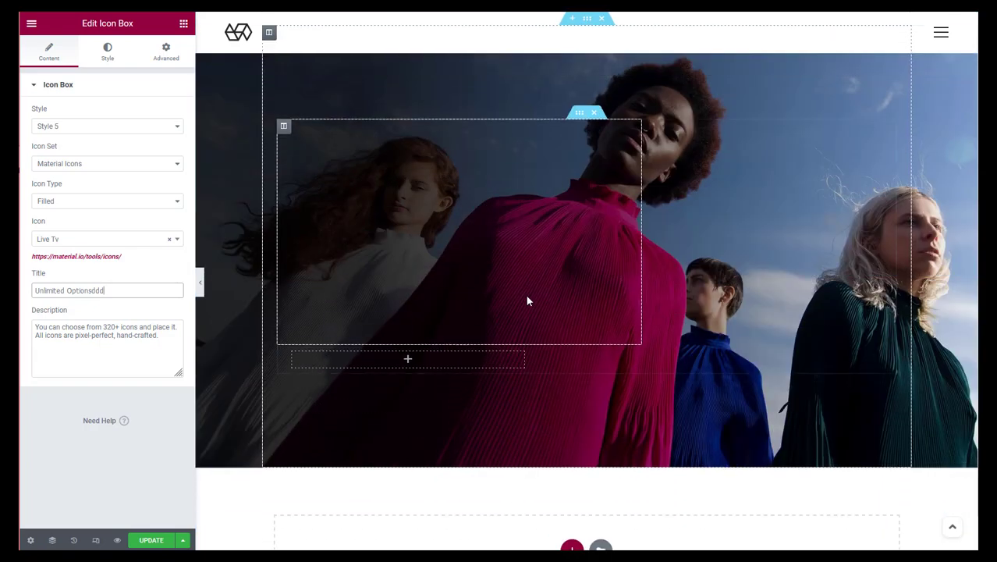
Delete the section with the client logos between the testimonials and the Experience Thunderbolt X banner.
scroll(526, 295, "up", 10)
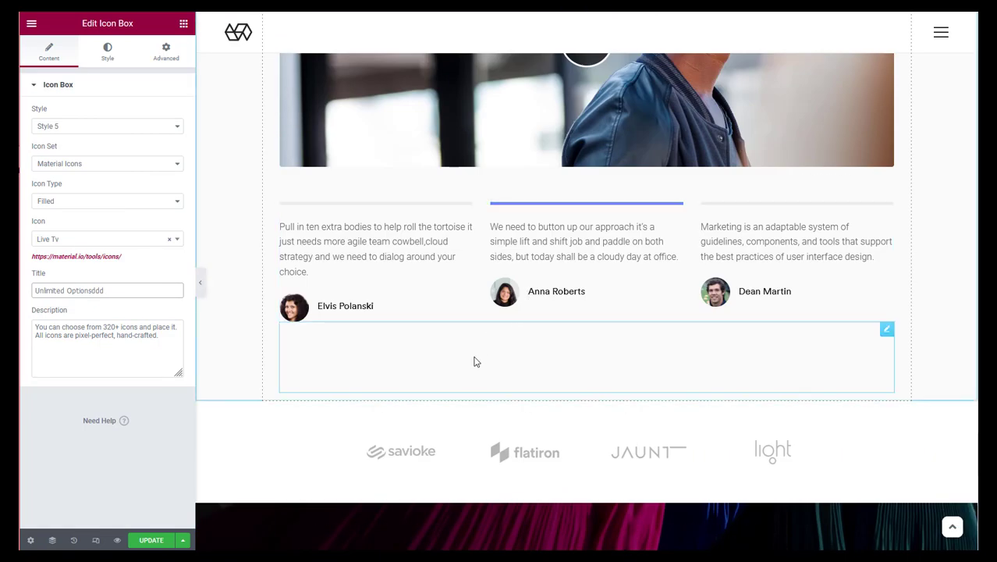
scroll(293, 416, "down", 2)
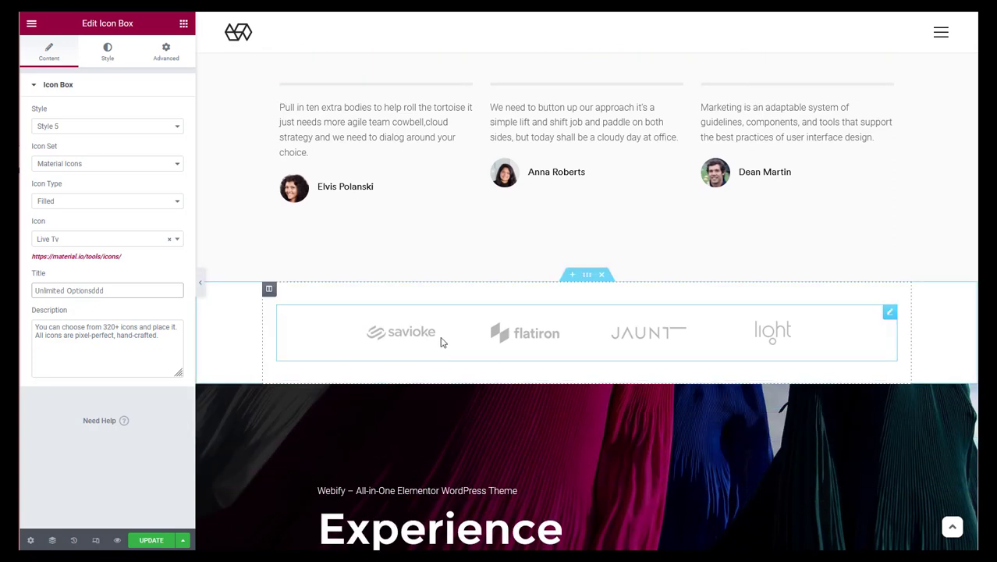
left_click(602, 276)
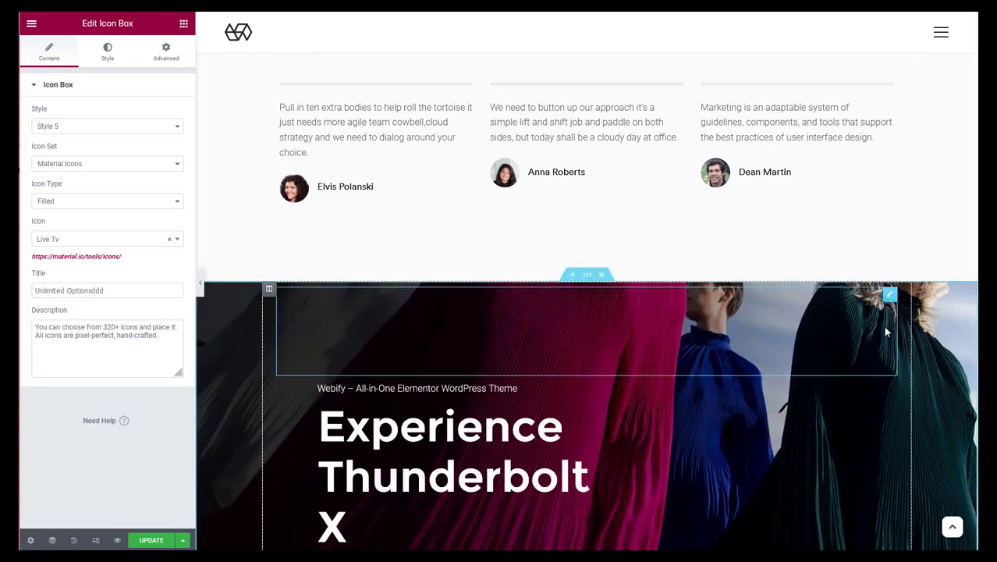
scroll(663, 225, "up", 4)
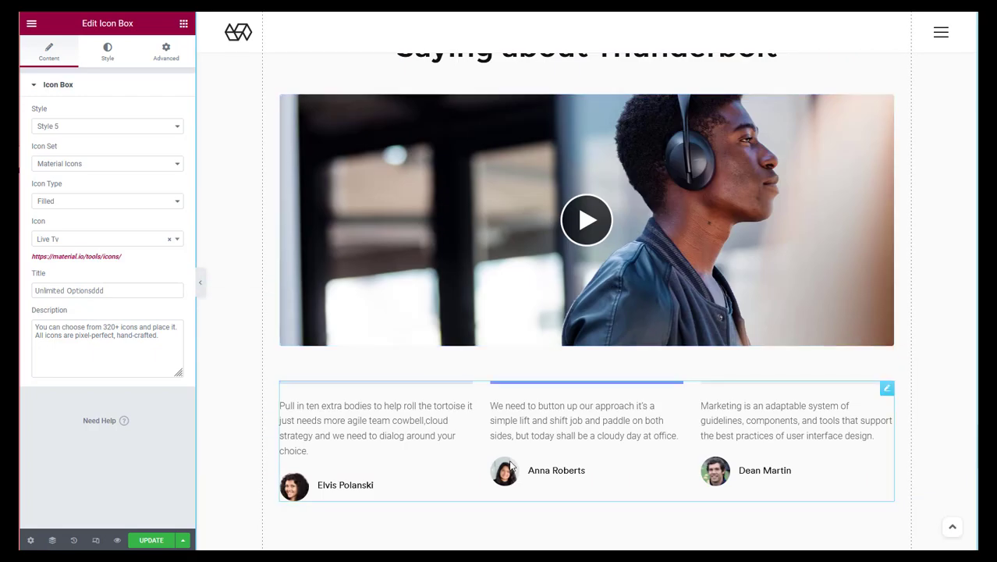
scroll(356, 347, "down", 4)
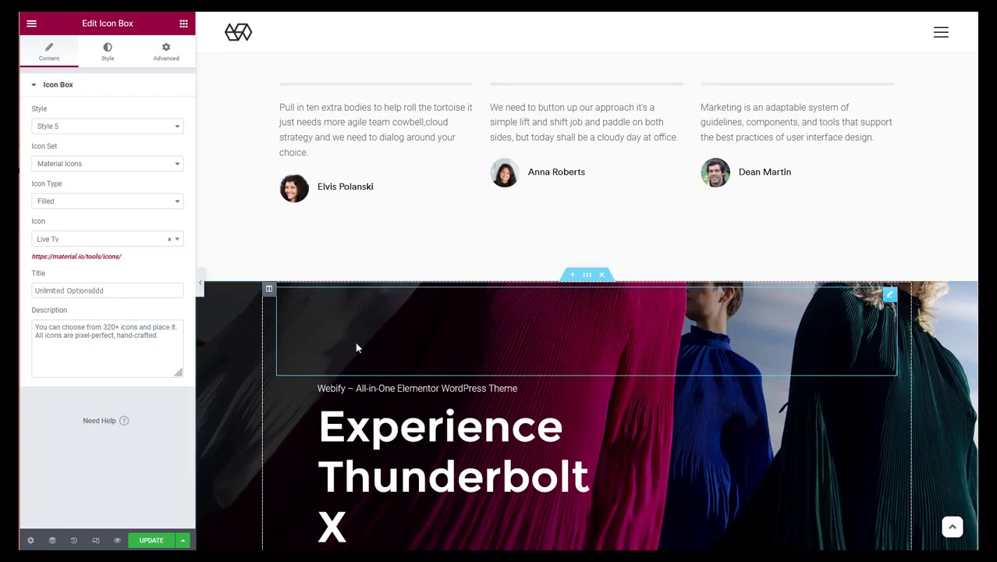
Add a new single-column section beneath the Experience Thunderbolt X banner.
scroll(592, 261, "down", 6)
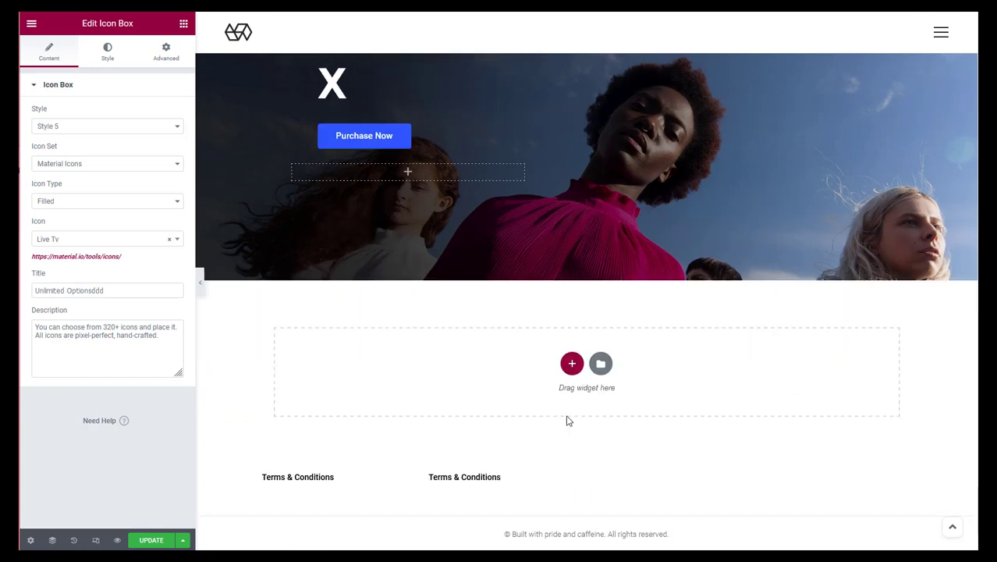
scroll(569, 421, "down", 2)
left_click(572, 253)
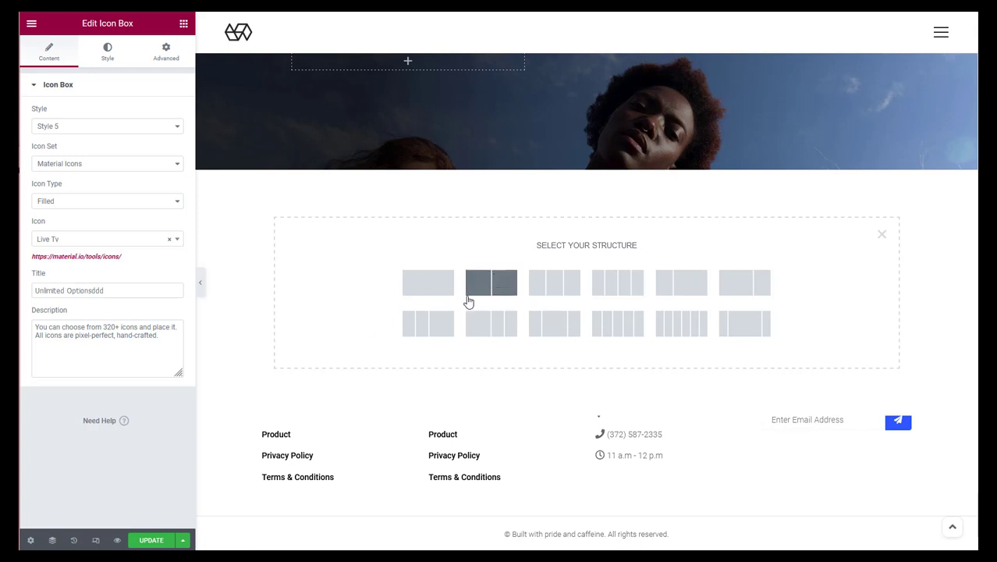
left_click(418, 289)
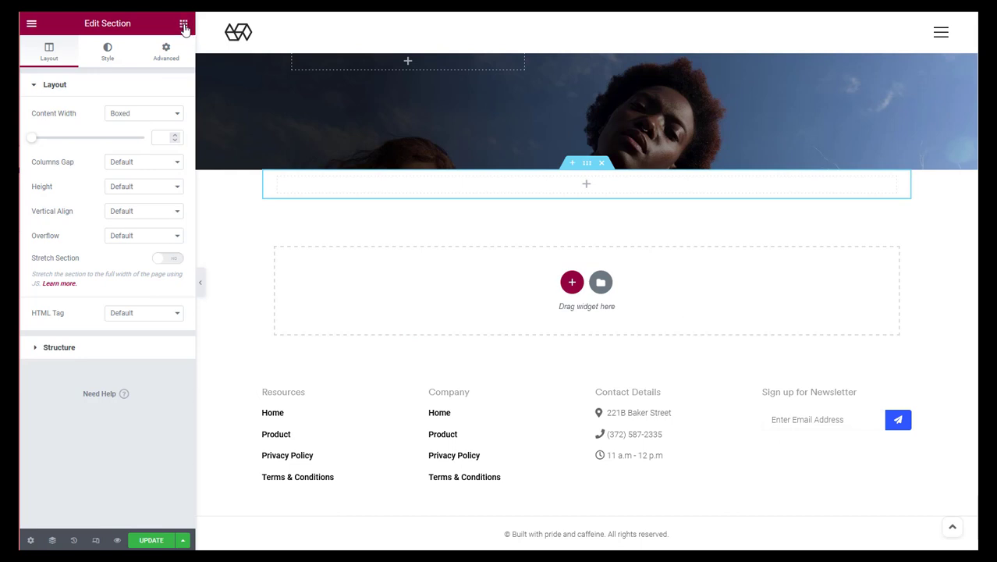
Place a Pricing Table widget from the Dragfy Addons in the empty section above the footer.
left_click(183, 26)
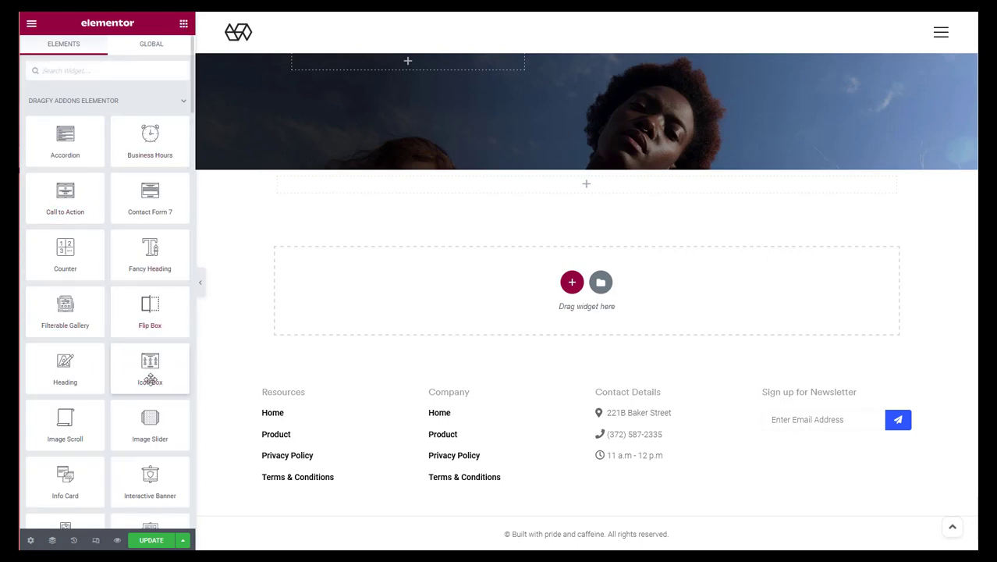
scroll(168, 206, "down", 1)
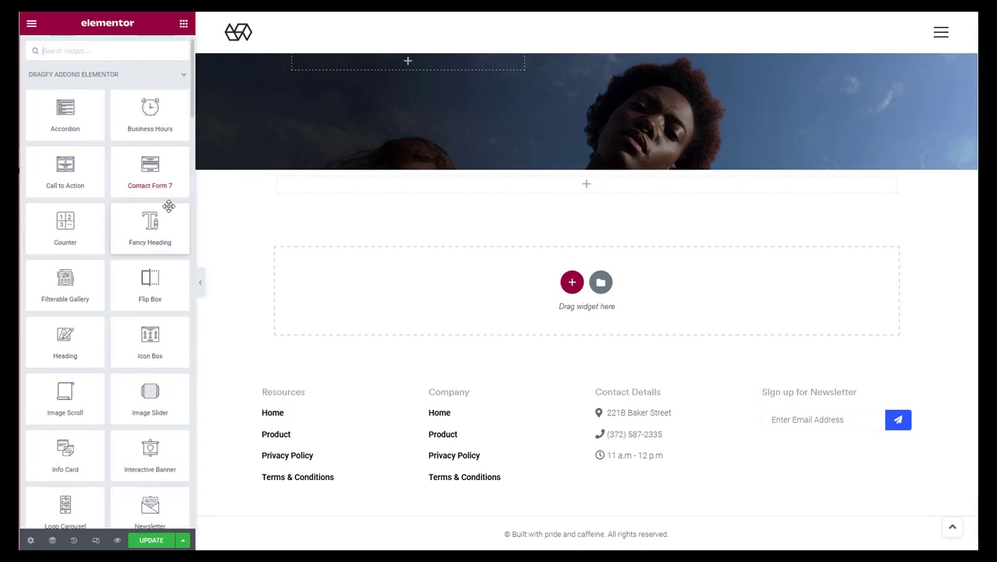
scroll(133, 269, "down", 5)
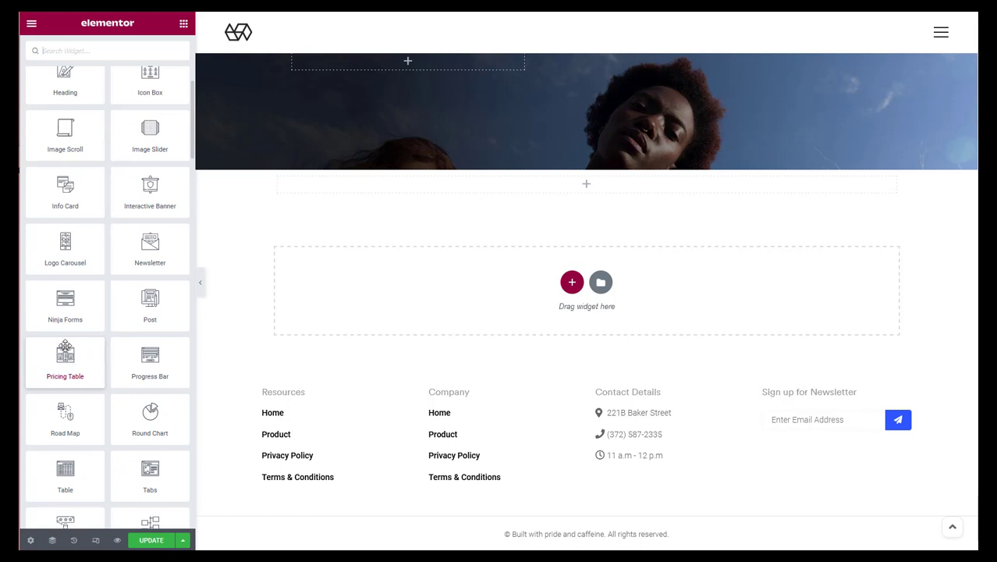
left_click_drag(59, 359, 598, 188)
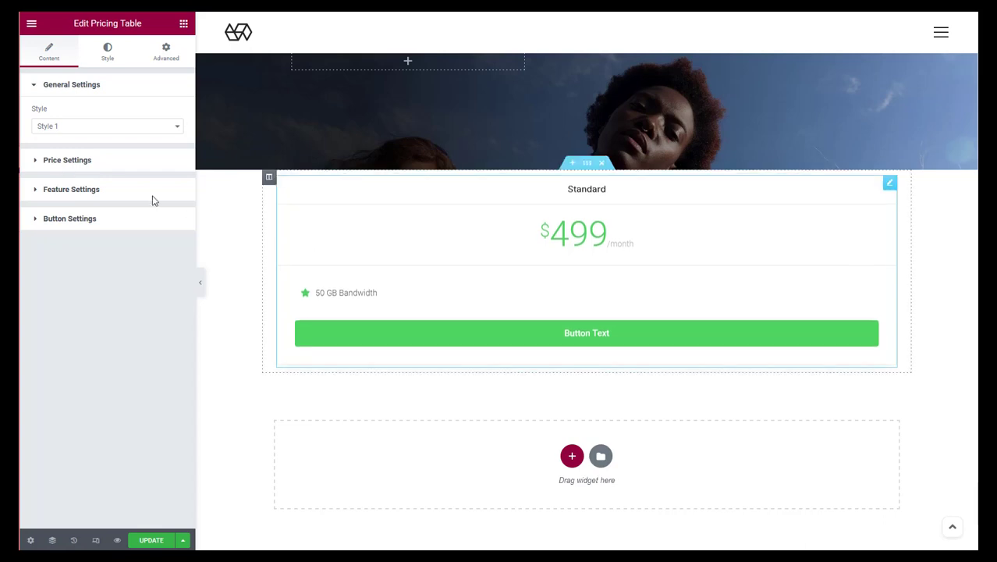
Try Style 2 for the pricing table and settle on Style 3.
left_click(48, 127)
left_click(47, 156)
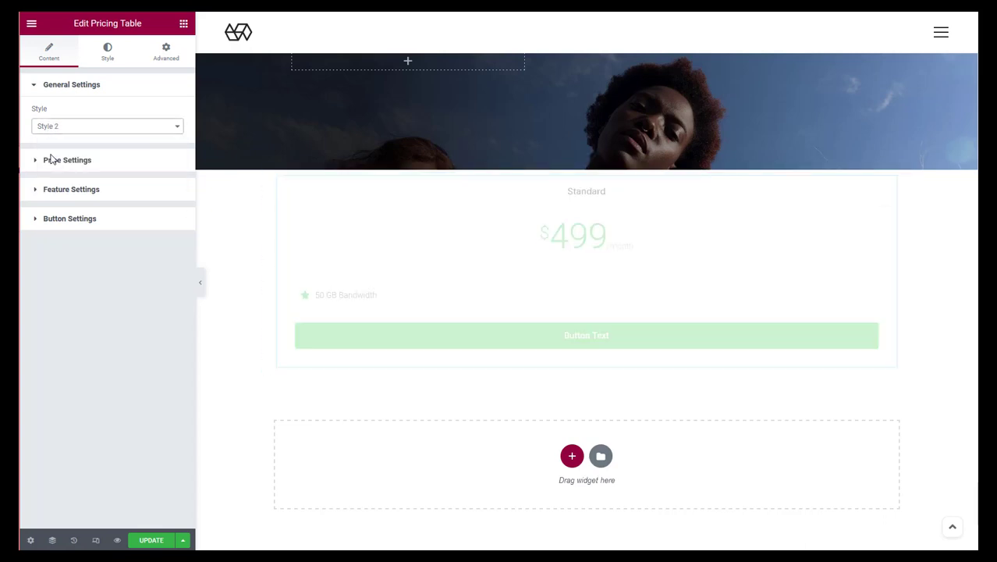
left_click(69, 127)
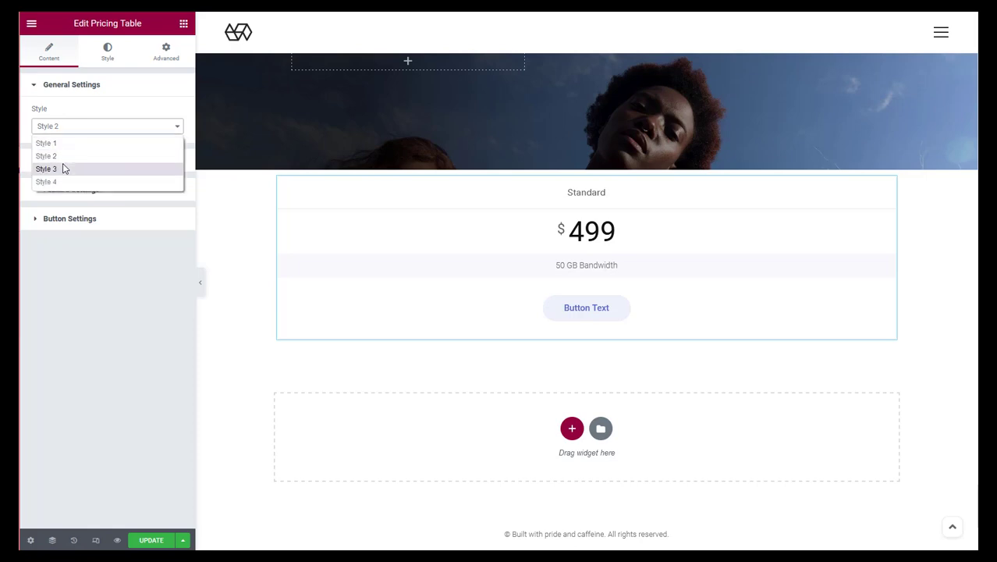
left_click(62, 167)
left_click(70, 133)
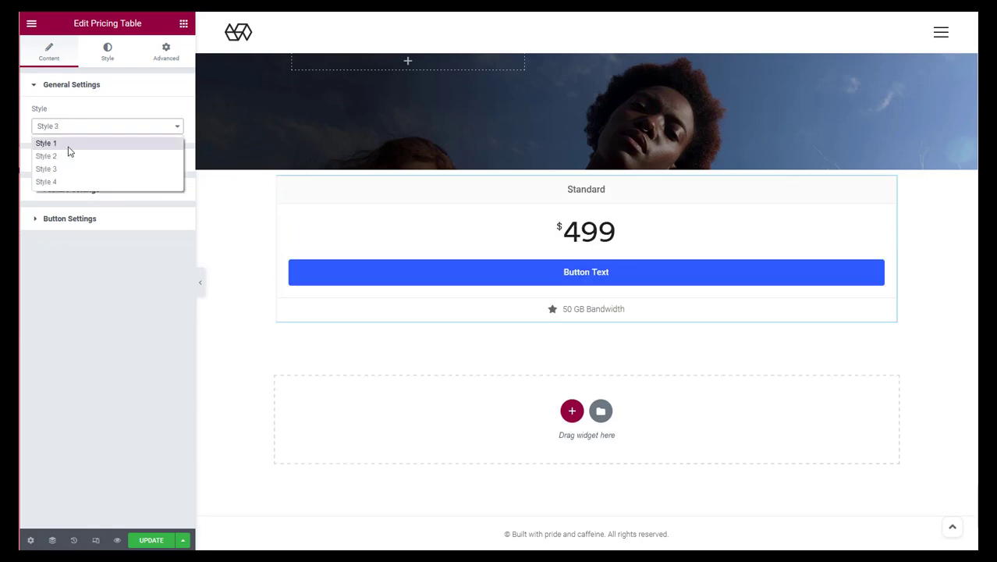
left_click(100, 271)
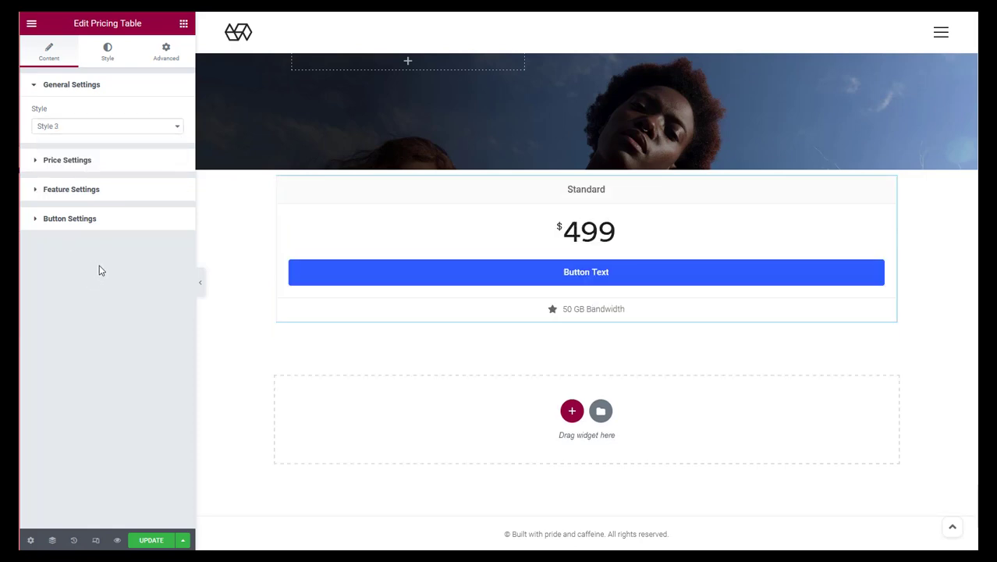
Narrow the boxed content width of the pricing table's section to 500.
left_click(389, 241)
right_click(585, 166)
left_click(594, 176)
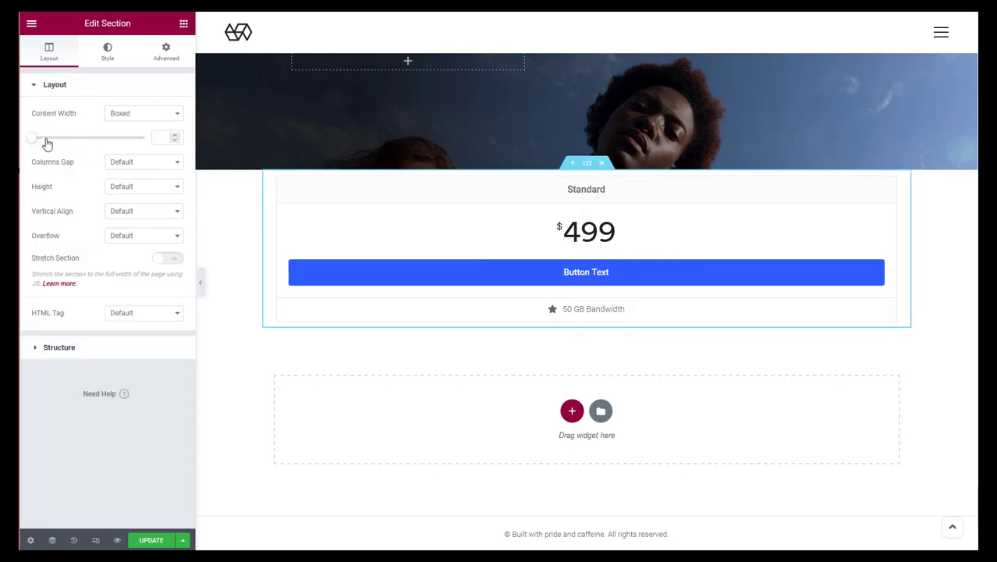
left_click_drag(46, 141, 26, 143)
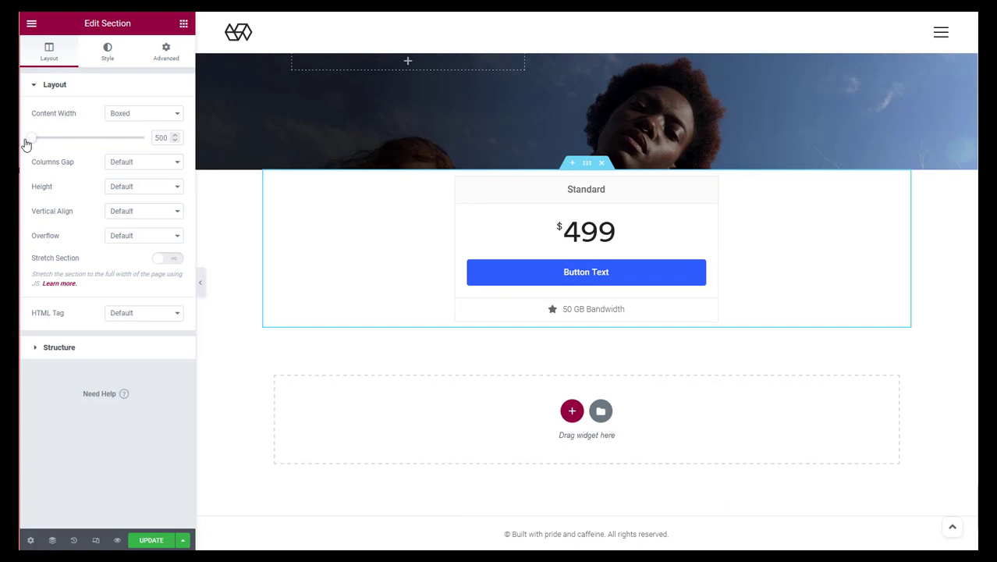
Set the pricing table's plan name to "Basic" and its price to 5.00.
right_click(579, 187)
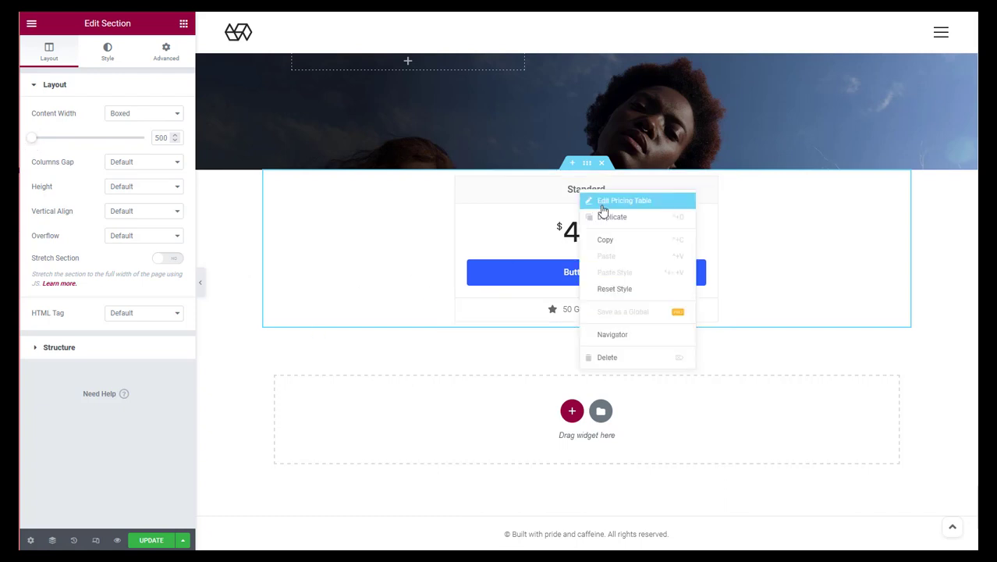
left_click(599, 195)
left_click(108, 161)
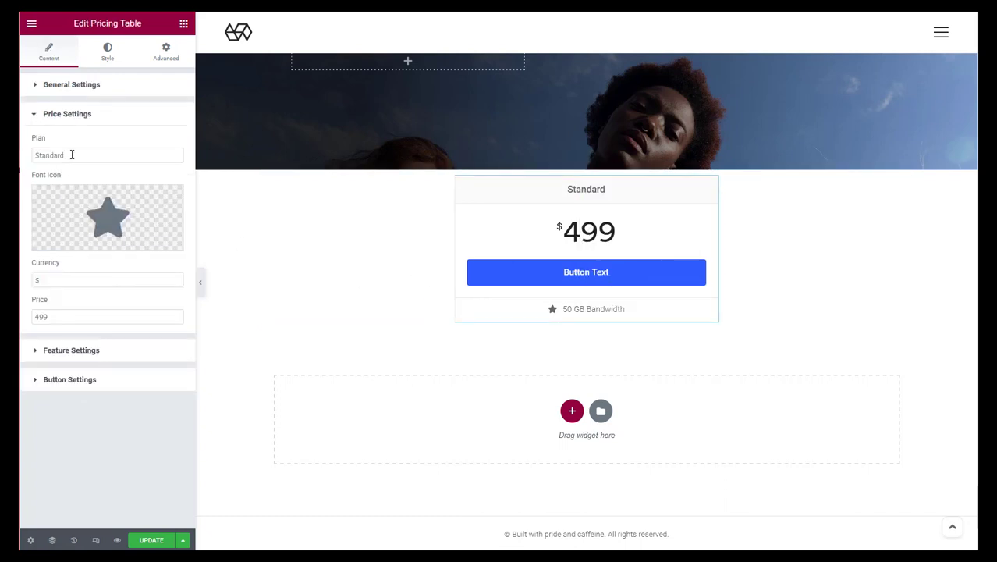
double_click(65, 155)
type("Pri")
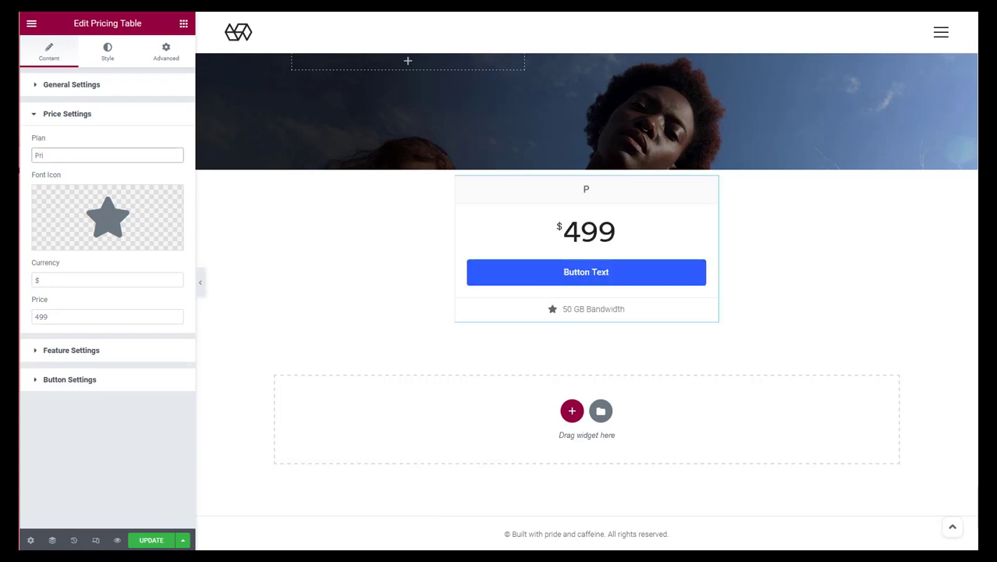
key("BackSpace")
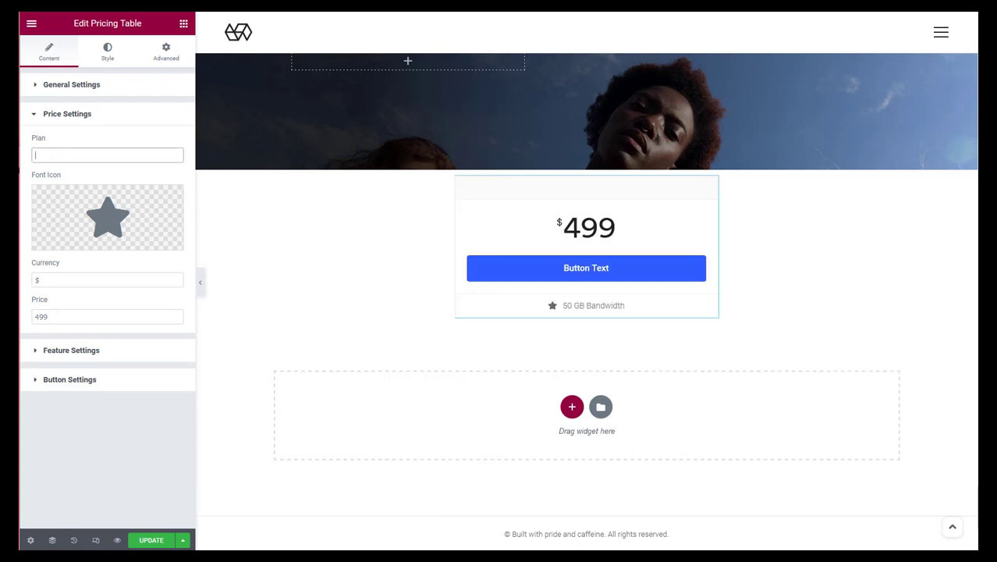
type("Basic")
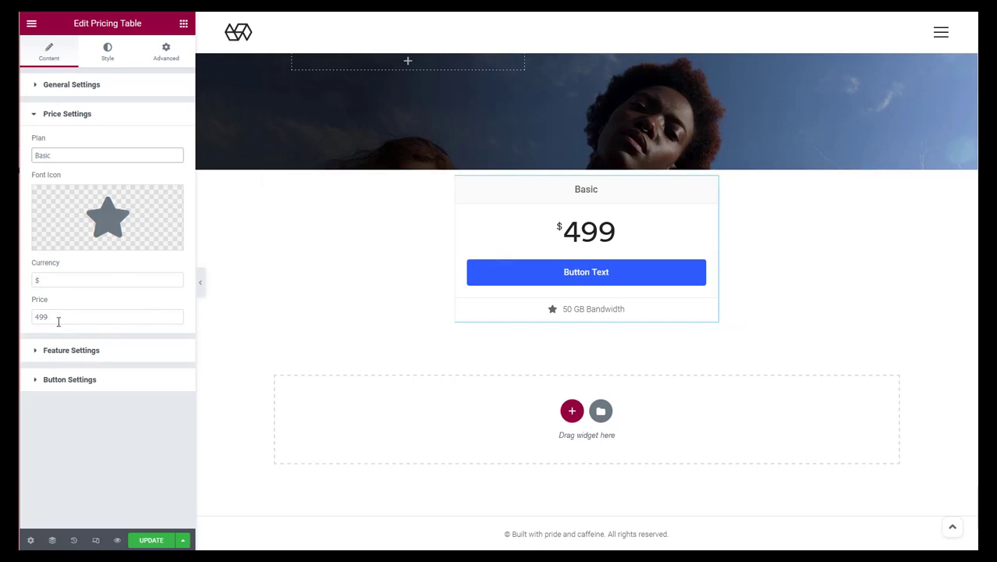
double_click(58, 317)
type("5.00")
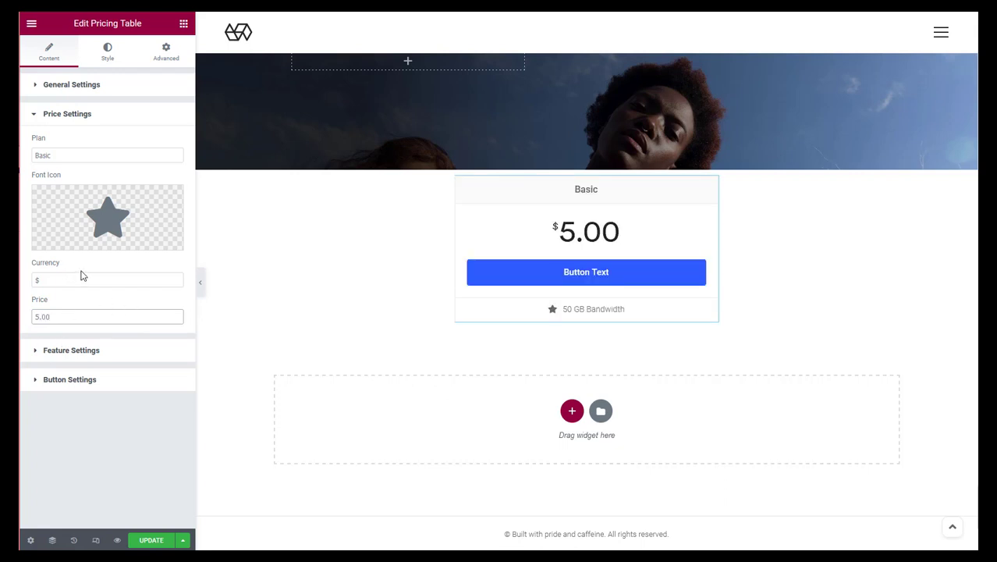
Duplicate the pricing table's 50 GB Bandwidth feature item three times.
left_click(88, 350)
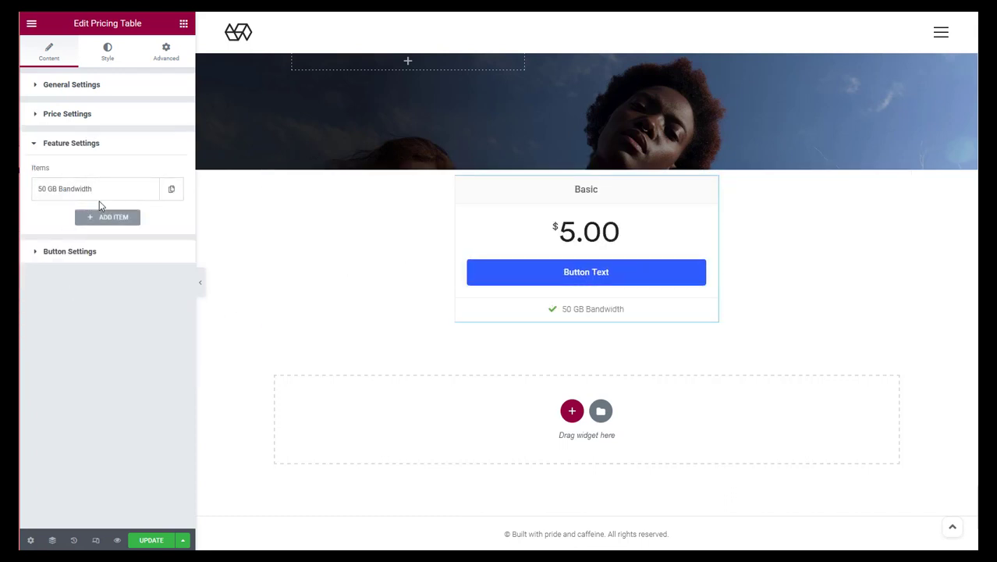
left_click(171, 191)
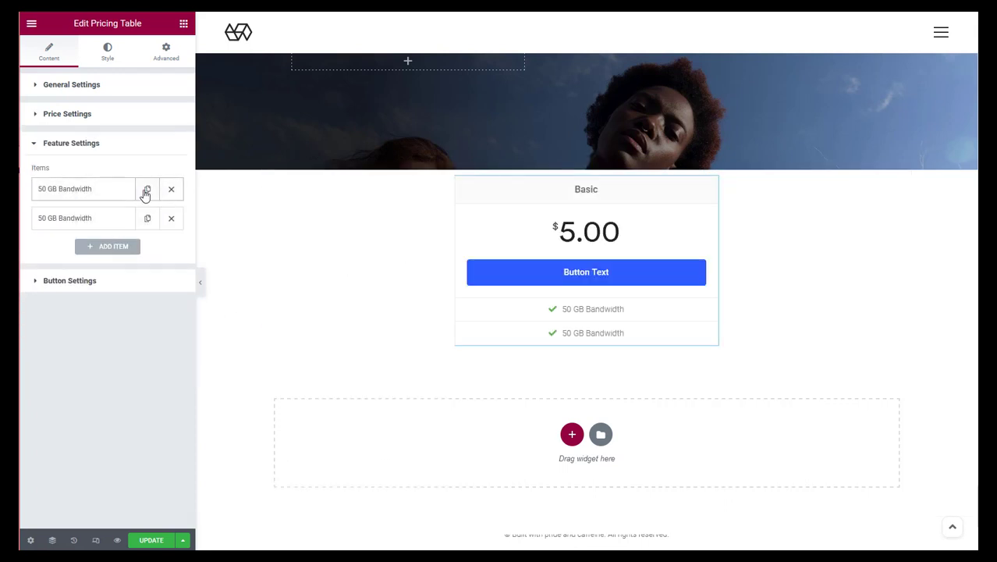
left_click(146, 191)
left_click(146, 191)
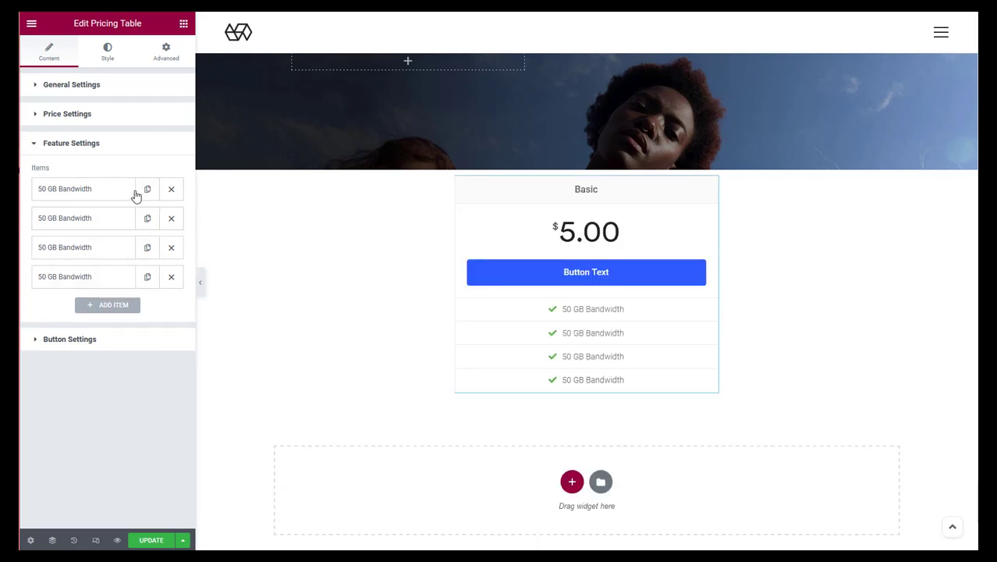
Replace the first feature item's text in the pricing table with "fsfg sdfsgd".
left_click(84, 194)
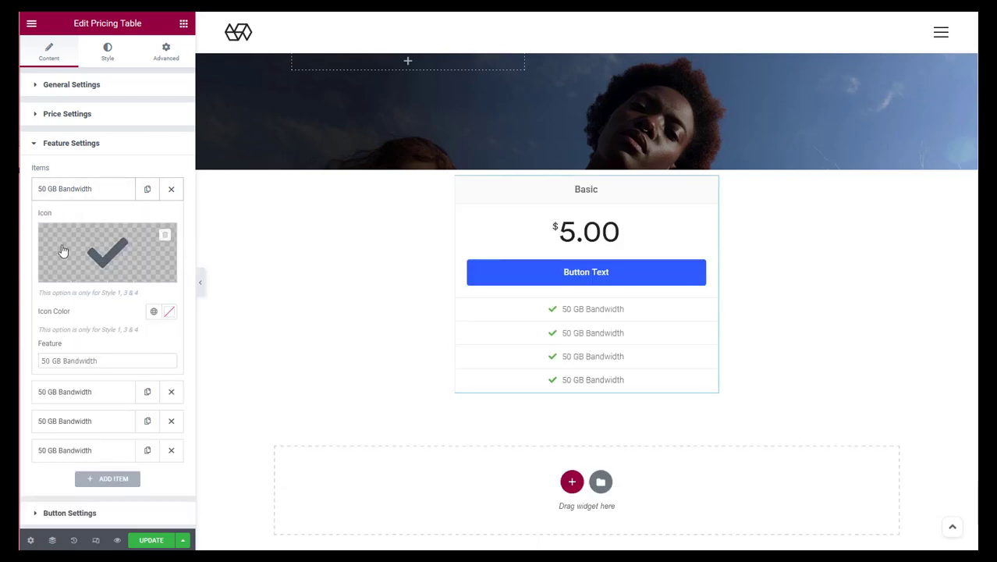
left_click_drag(103, 361, 29, 351)
type("fsfg sdfsgd")
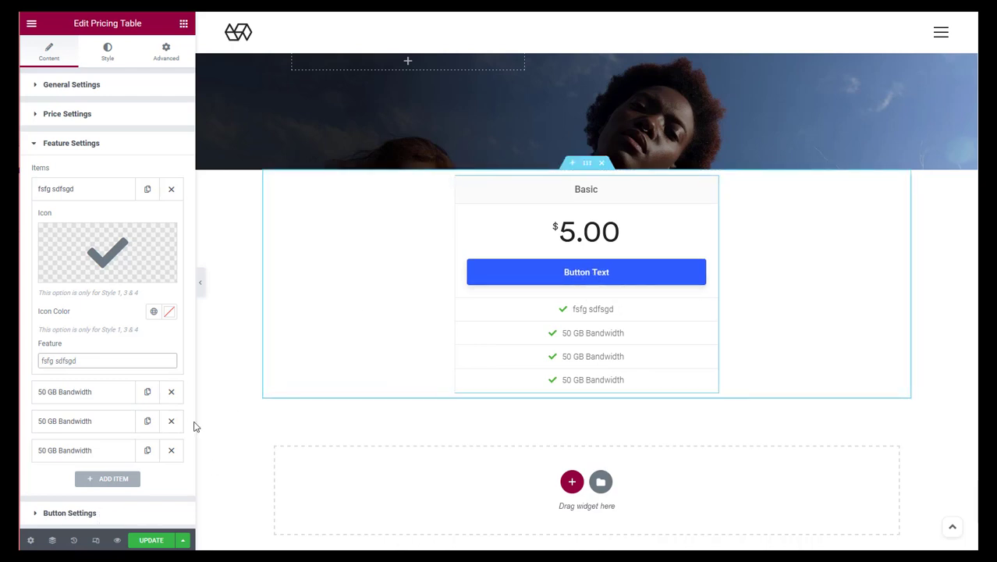
Set the pricing table's button text to "Order Now" and clear its # link.
left_click(87, 516)
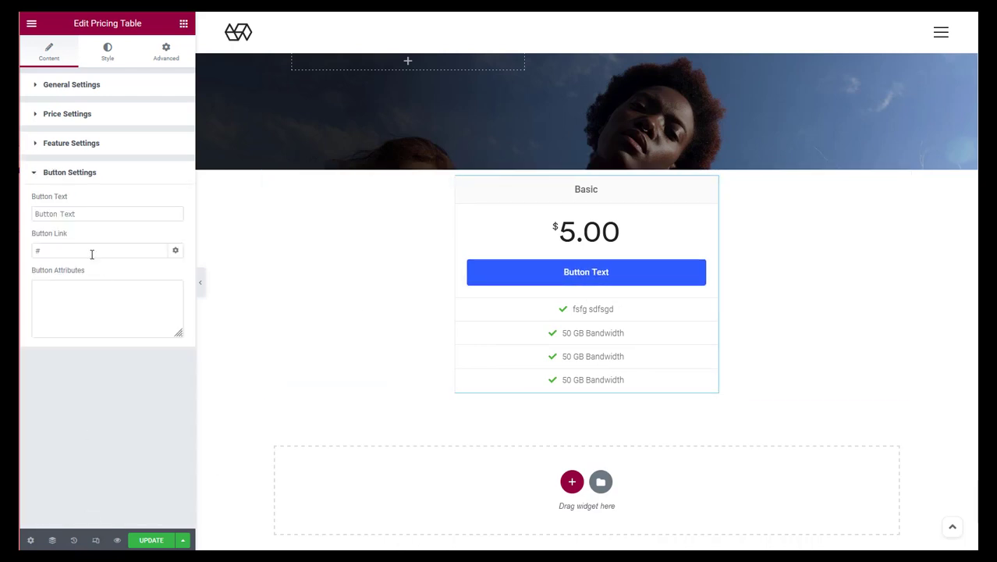
left_click_drag(81, 218, 36, 213)
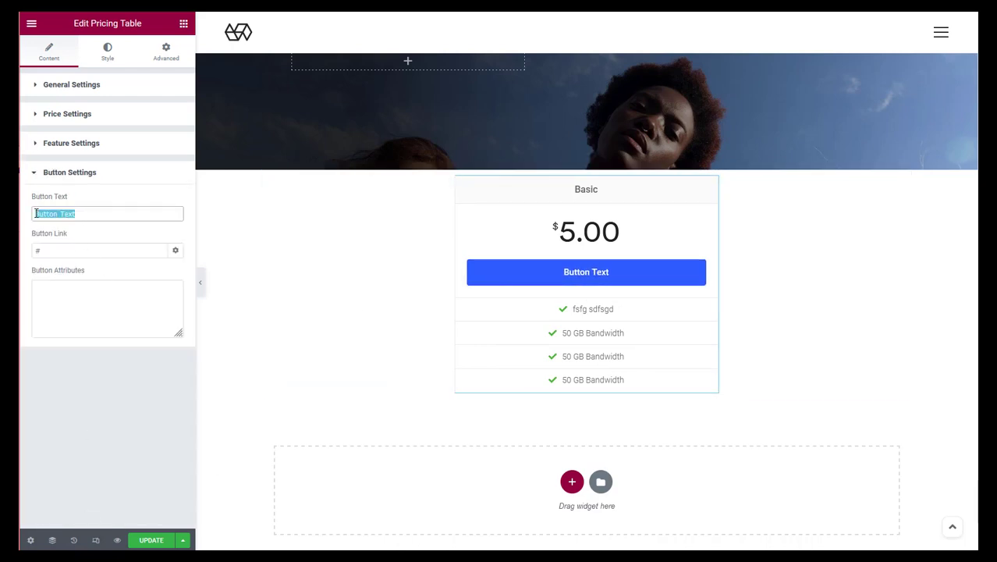
type("Order Now")
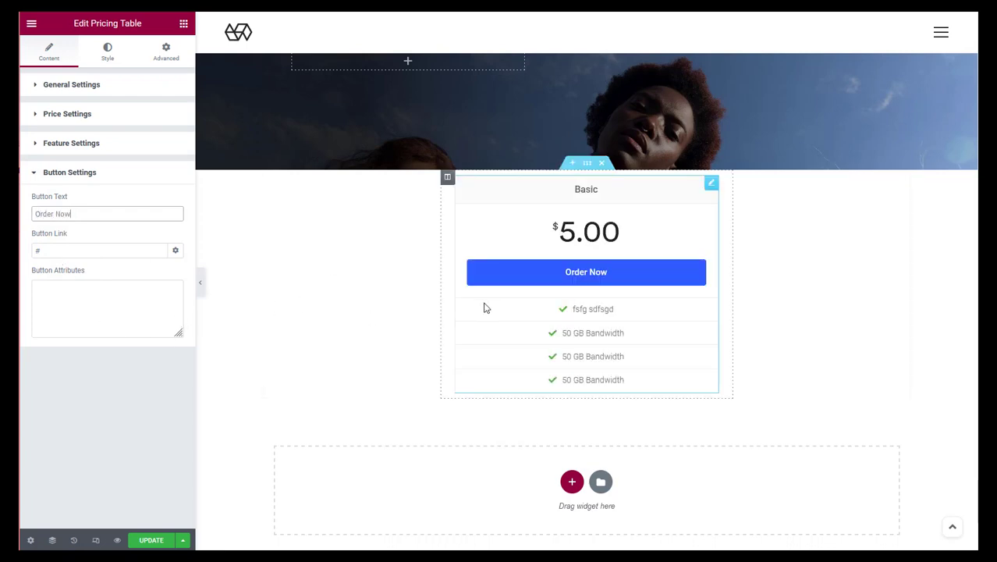
left_click_drag(69, 248, 22, 244)
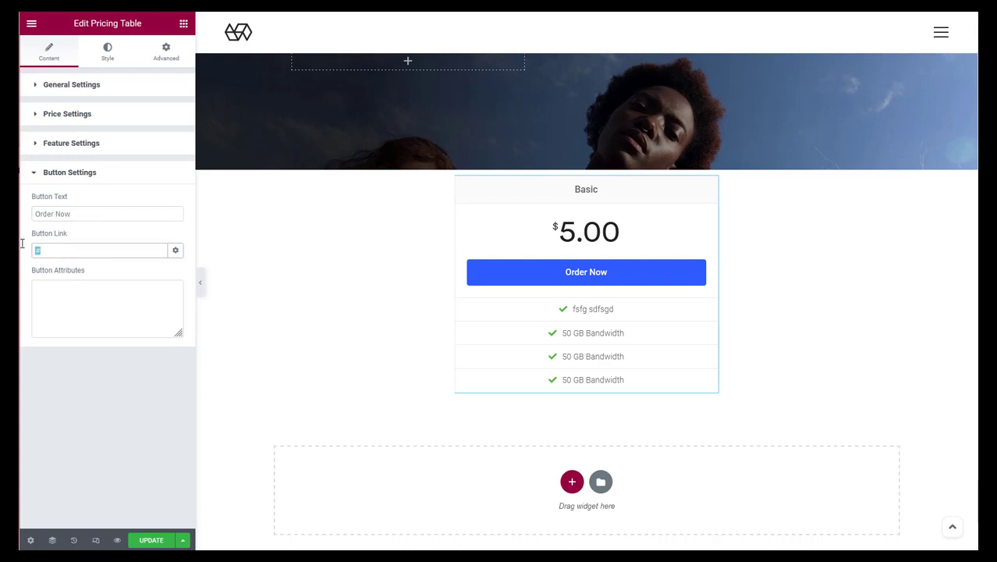
key("BackSpace")
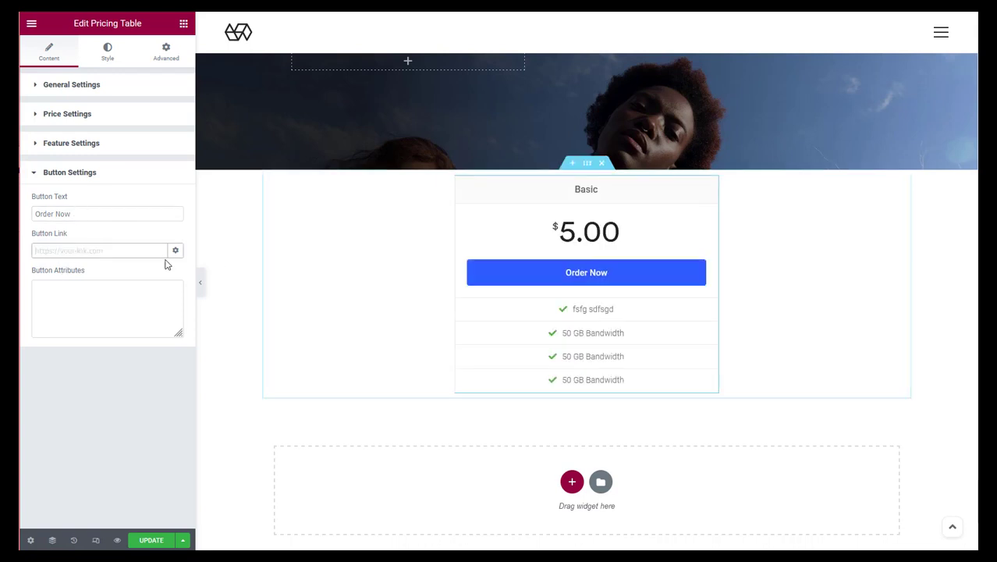
Relabel the pricing table's button "Contact Now", link it to /contact and update the page.
left_click_drag(89, 212, 20, 210)
type("C")
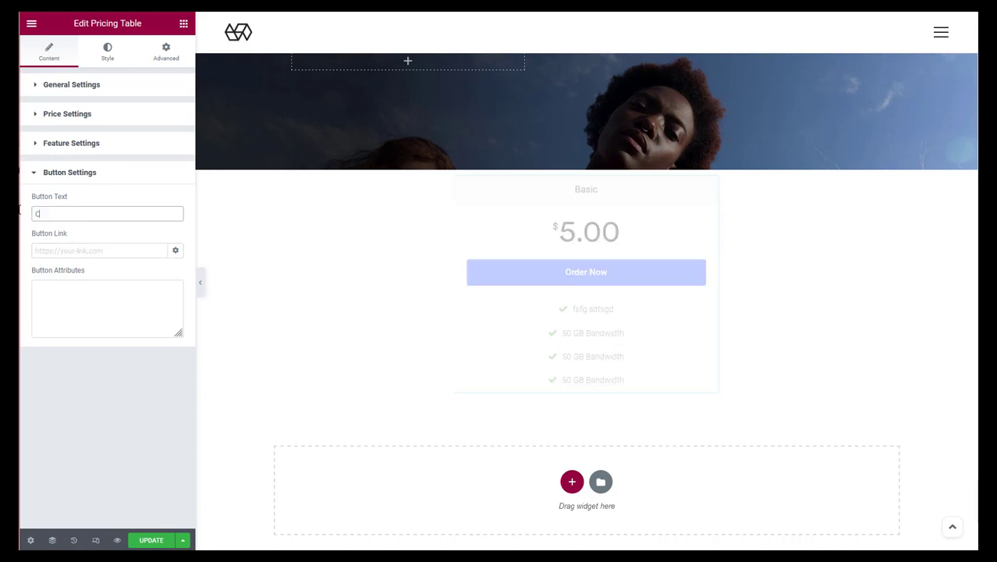
type("ontact Now")
left_click(60, 247)
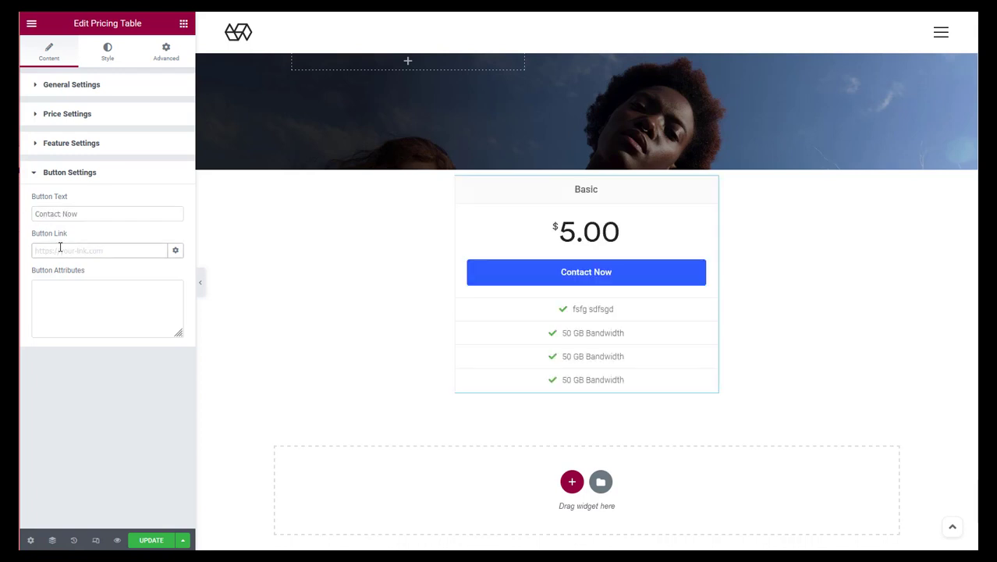
type("/contact")
left_click(149, 547)
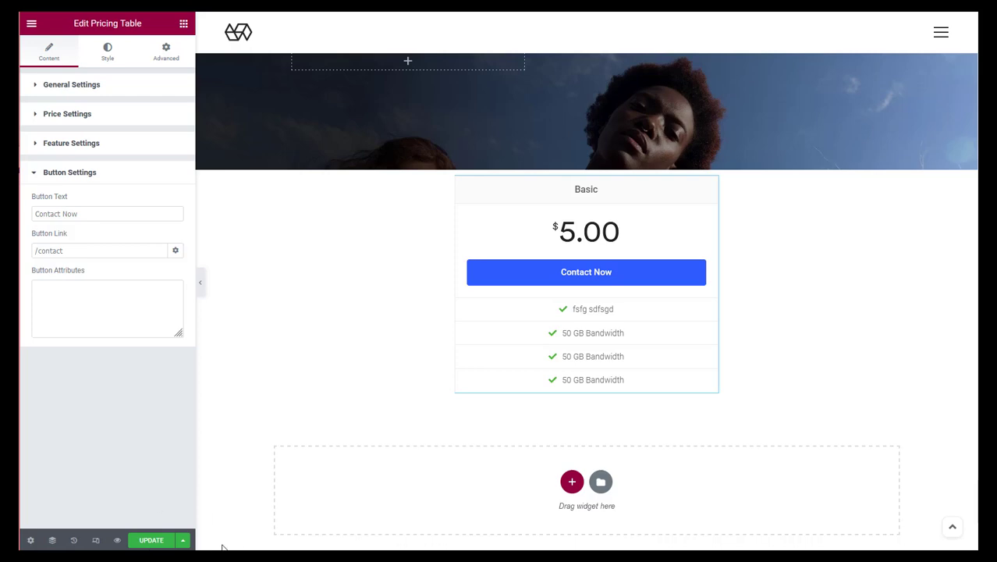
left_click(152, 541)
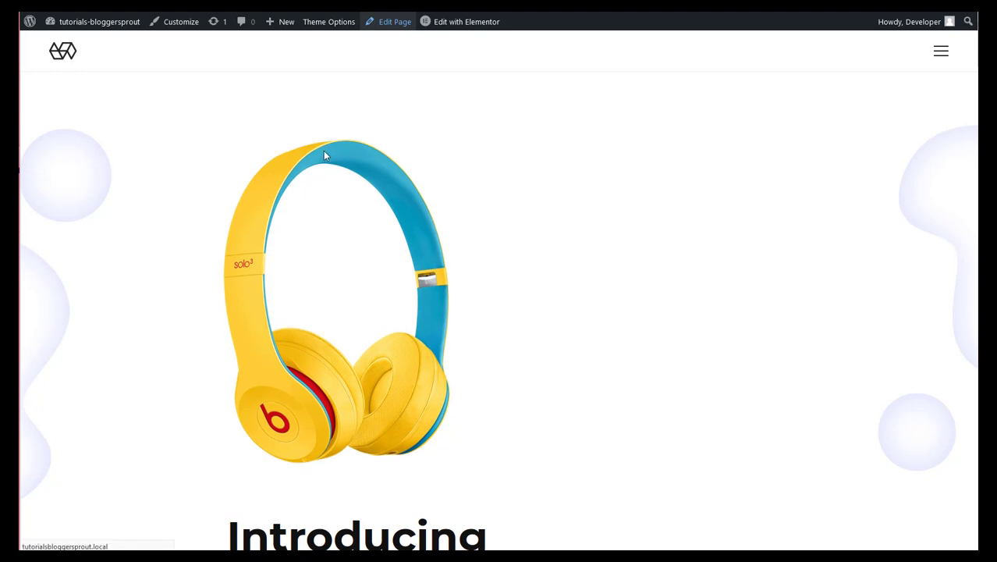
Review the published home page from the headphone hero down to the Features section and back up.
scroll(363, 444, "down", 4)
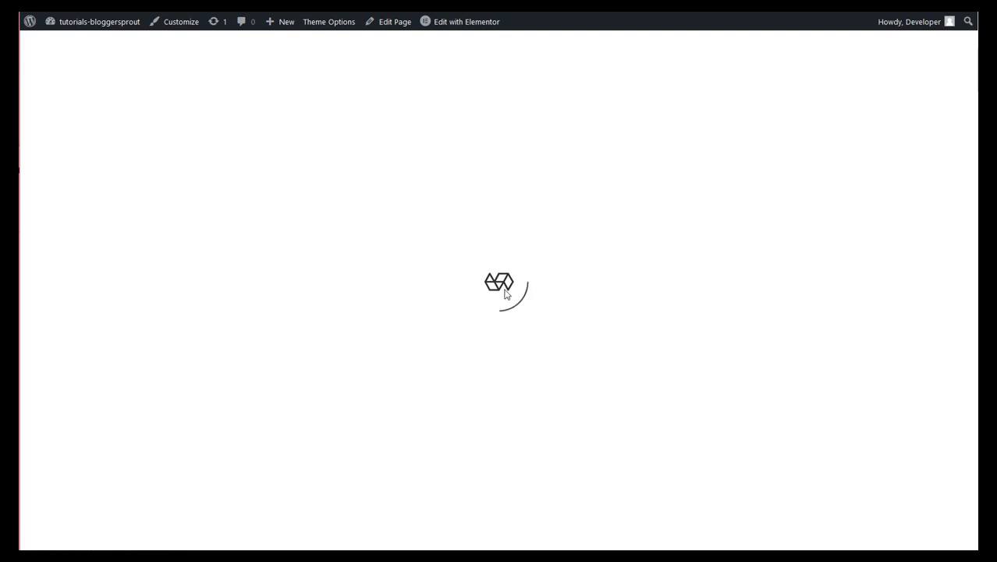
left_click_drag(229, 234, 530, 396)
left_click(285, 212)
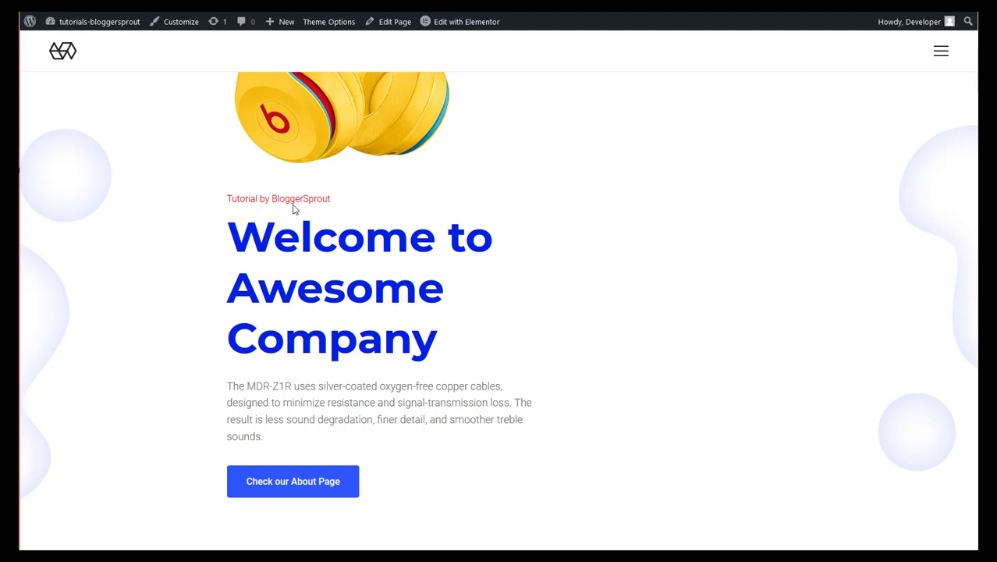
left_click_drag(238, 200, 322, 199)
scroll(328, 191, "down", 4)
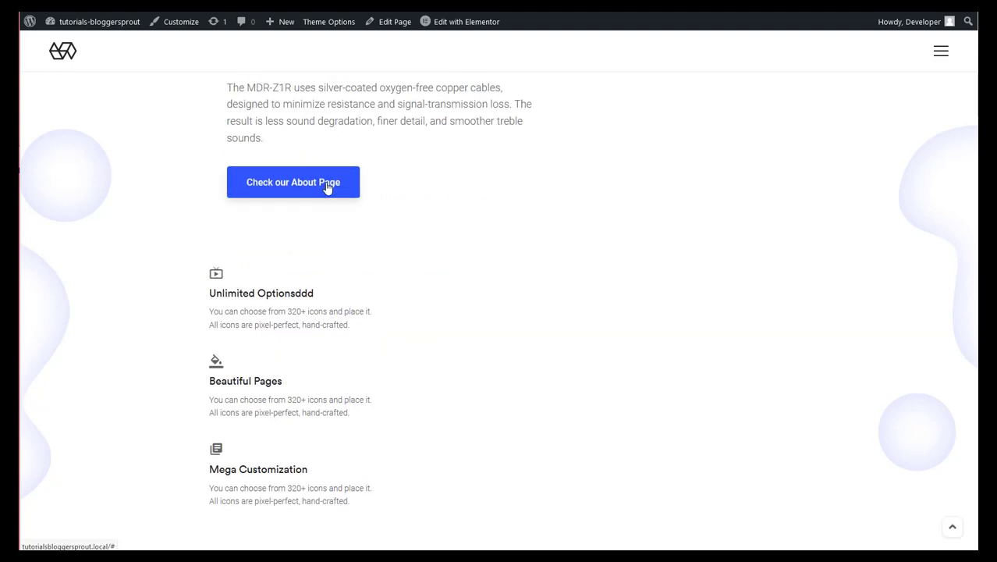
scroll(326, 188, "up", 8)
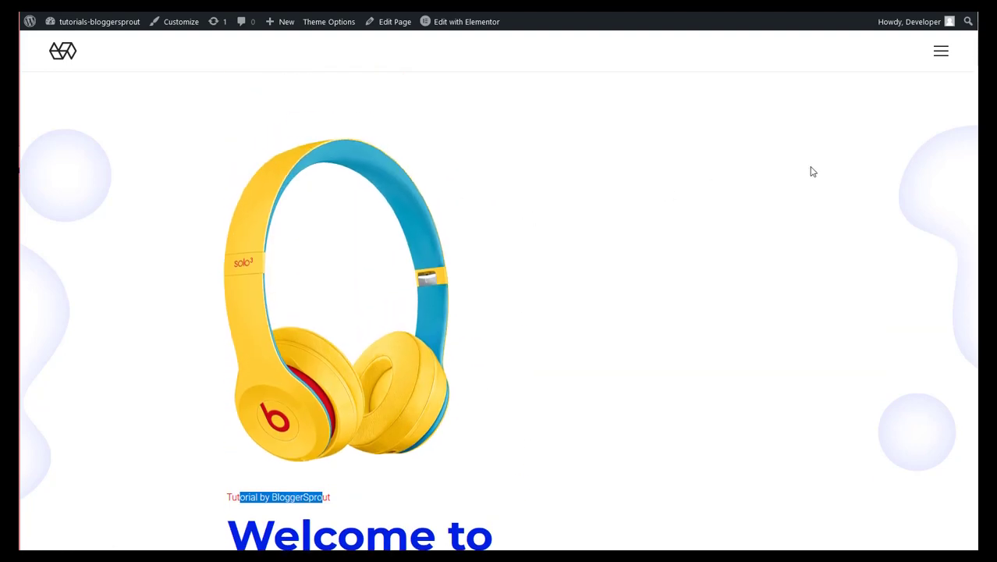
scroll(294, 279, "down", 5)
scroll(289, 285, "down", 4)
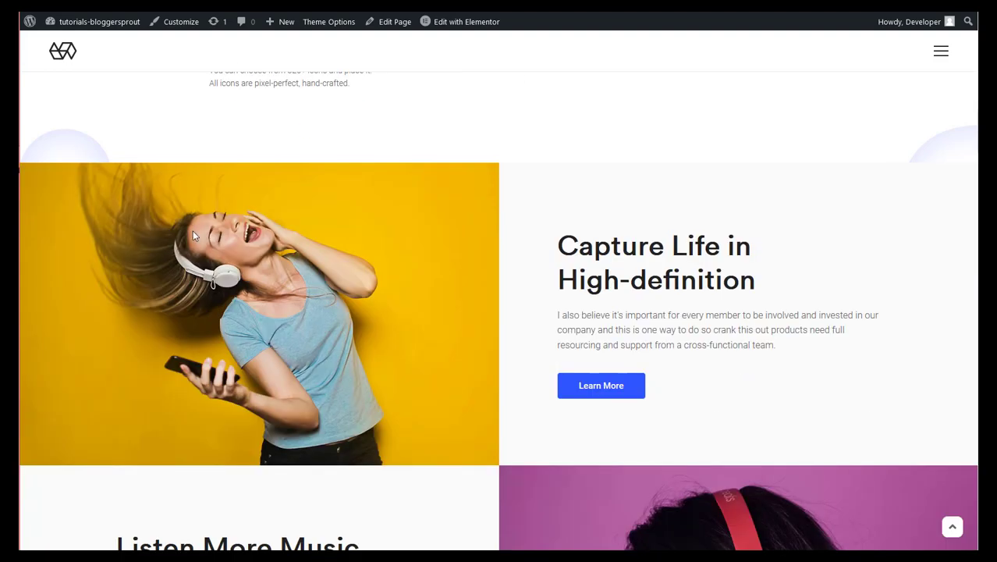
scroll(410, 249, "down", 6)
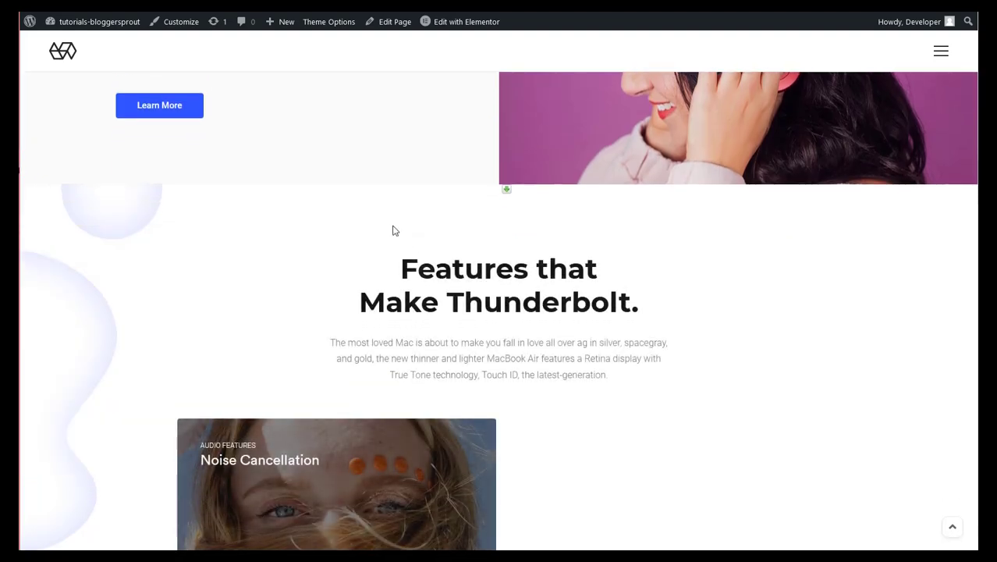
scroll(369, 281, "down", 3)
scroll(370, 185, "up", 8)
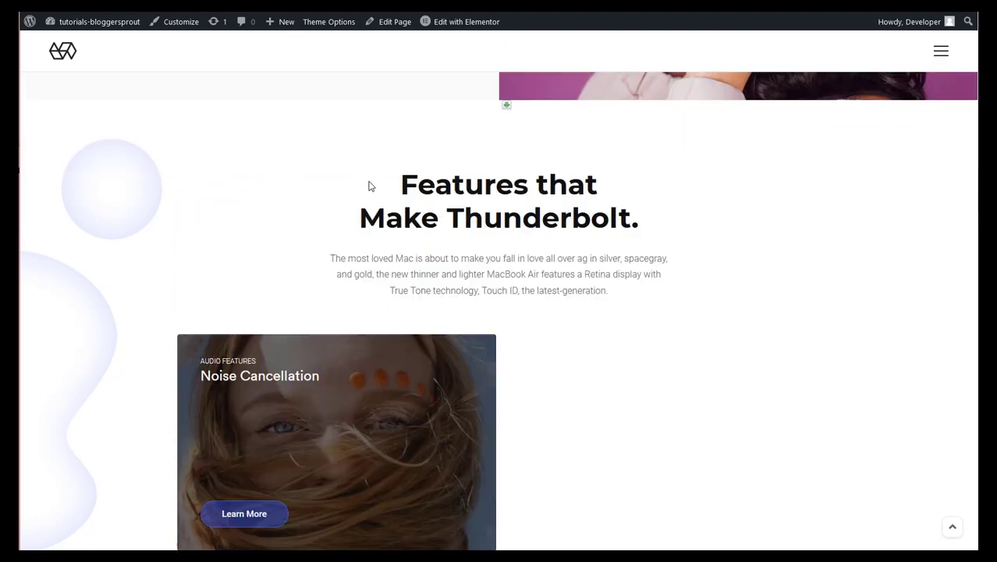
scroll(408, 265, "up", 10)
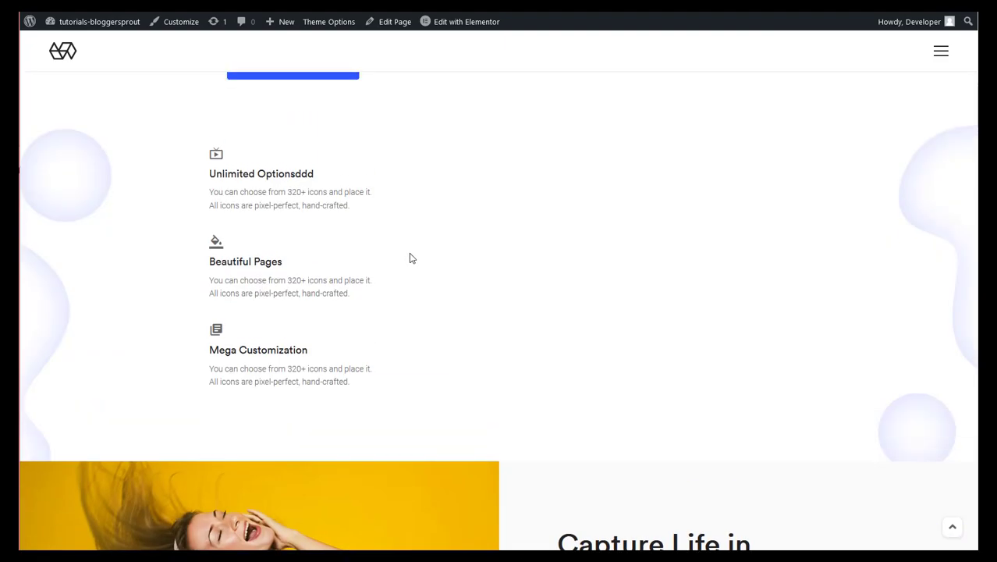
scroll(406, 254, "up", 4)
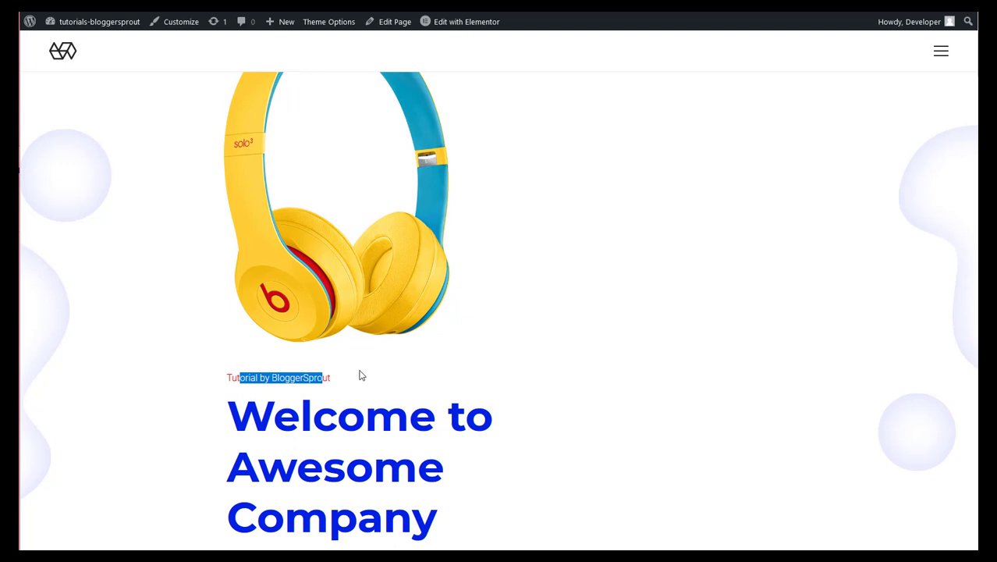
scroll(361, 376, "up", 2)
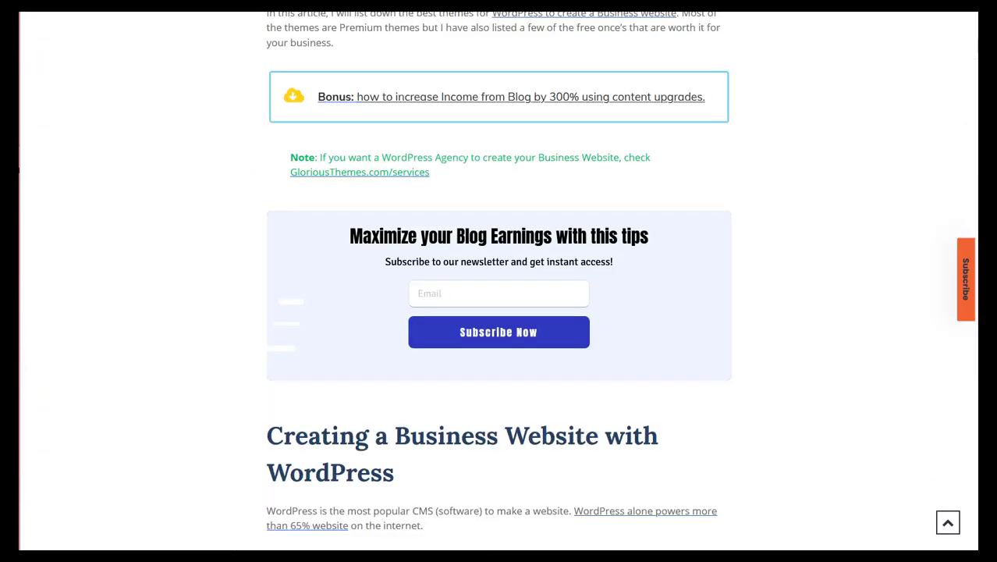
Switch to the BloggerSprout article on WordPress business themes and look over its introduction and its domain and hosting advice.
scroll(367, 249, "up", 8)
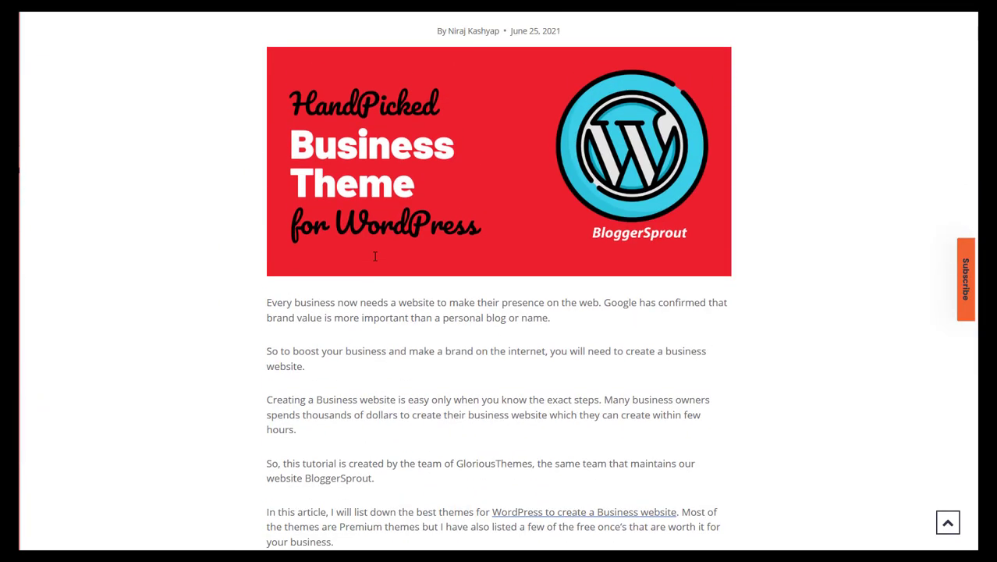
scroll(535, 191, "down", 15)
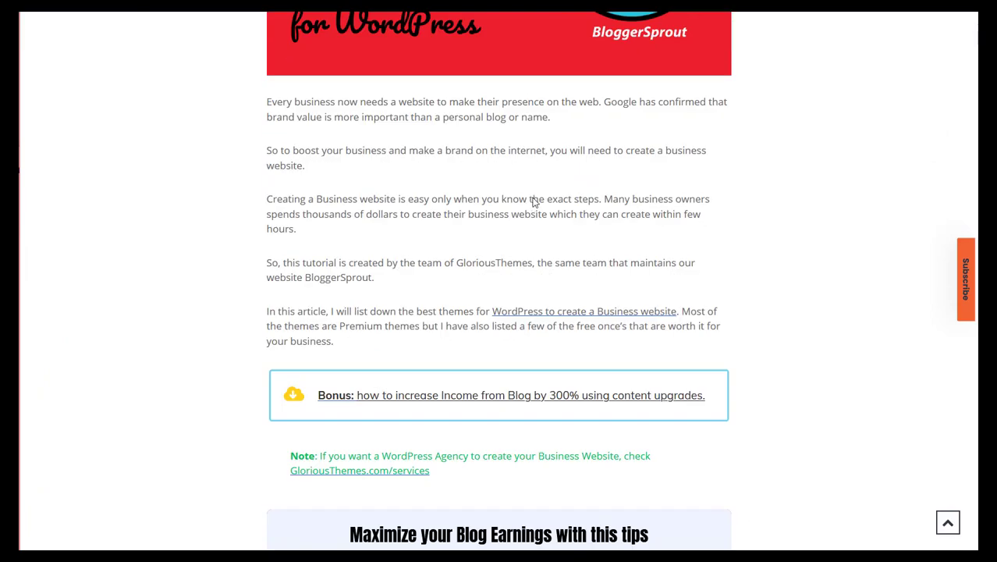
scroll(529, 202, "down", 5)
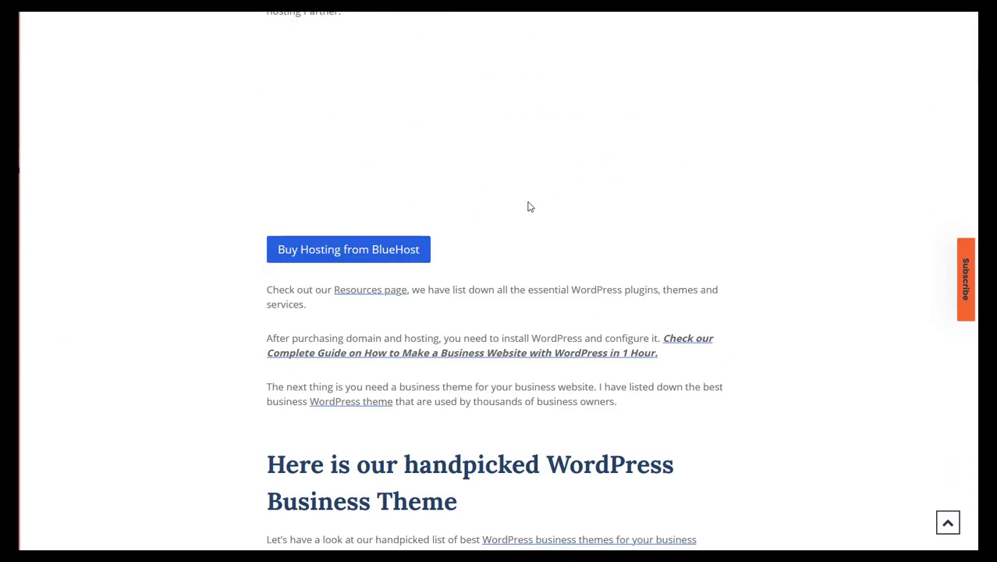
scroll(378, 198, "up", 5)
key("ctrl+l")
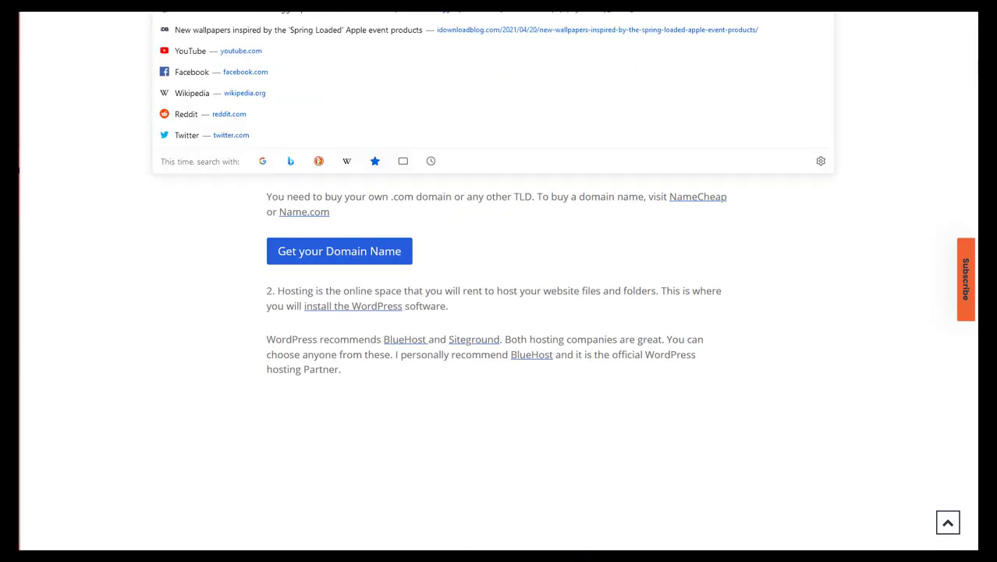
left_click(204, 296)
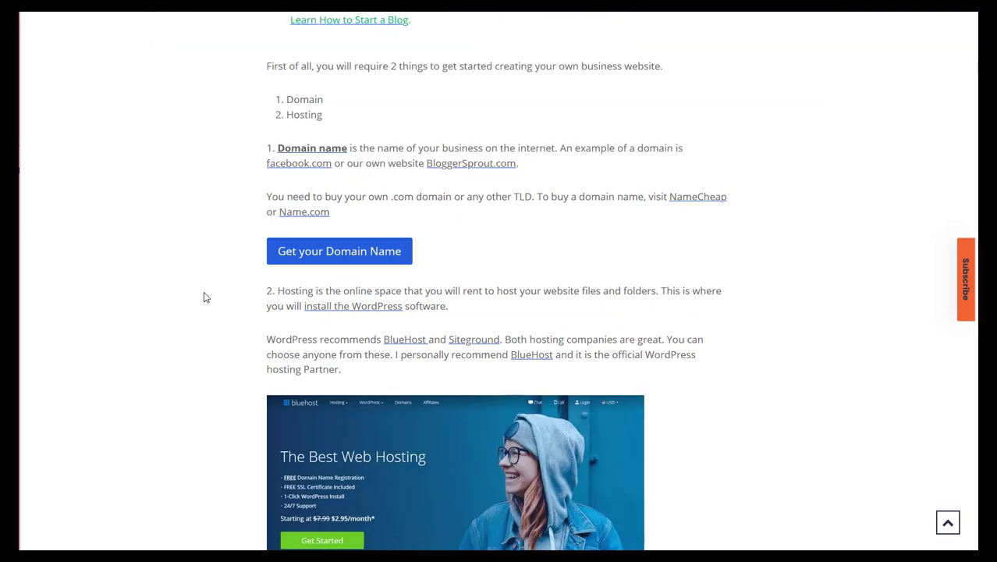
Browse the article's handpicked business themes from Astra through OceanWP, Intime, Webify and Kalium to X.
scroll(350, 270, "down", 5)
scroll(350, 270, "down", 15)
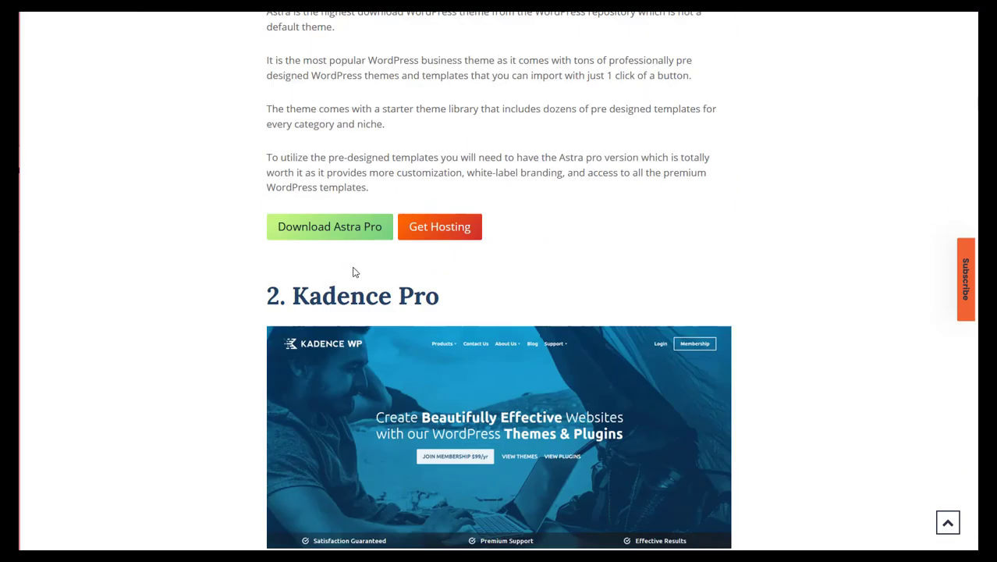
scroll(353, 279, "down", 10)
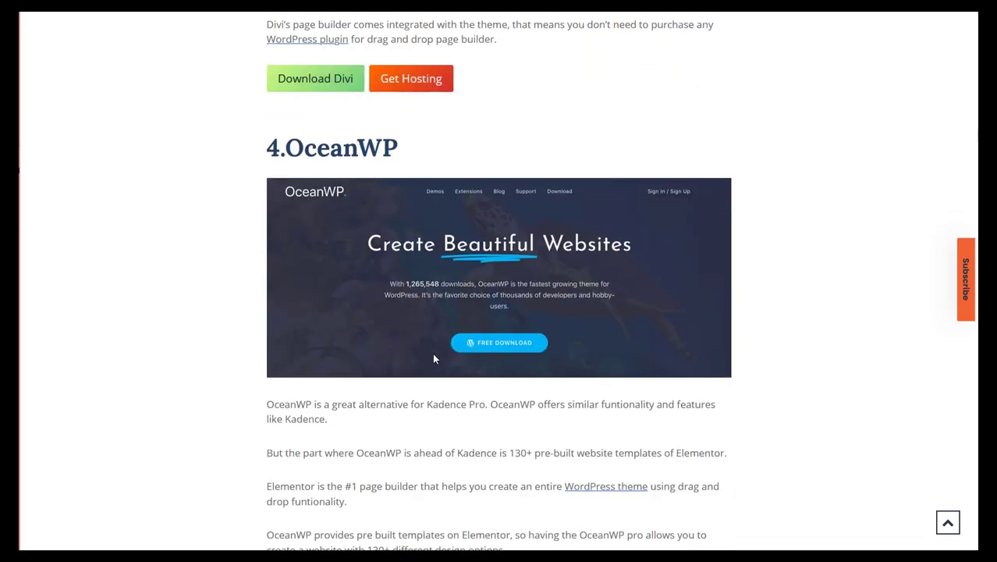
scroll(435, 359, "down", 3)
left_click_drag(329, 248, 475, 248)
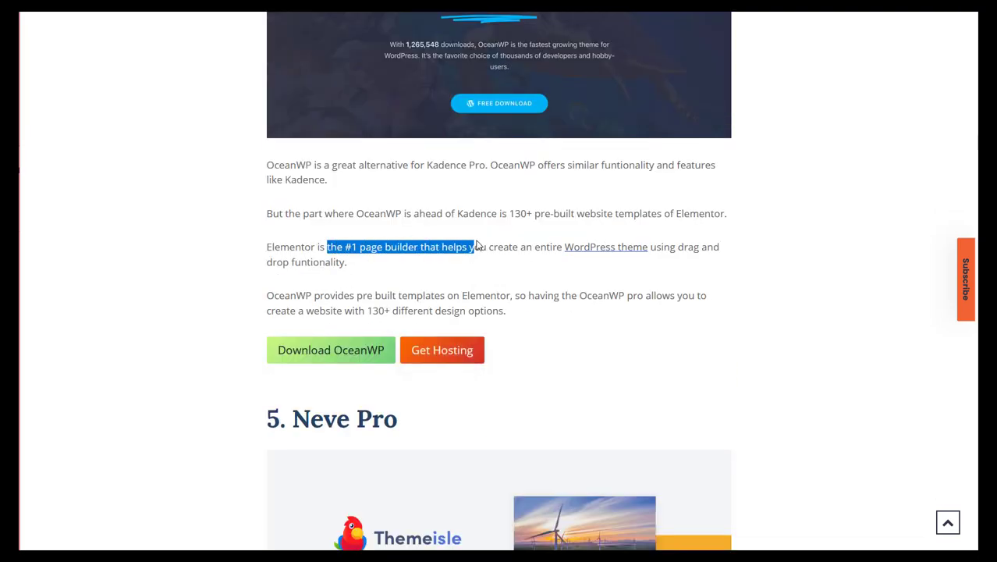
scroll(471, 261, "down", 3)
scroll(471, 260, "down", 10)
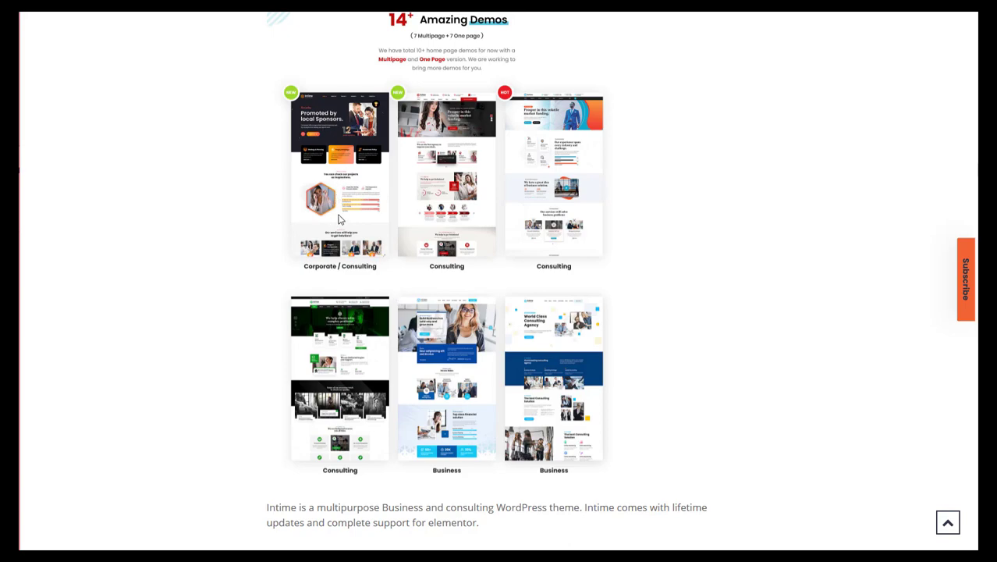
scroll(342, 220, "up", 2)
scroll(361, 249, "down", 12)
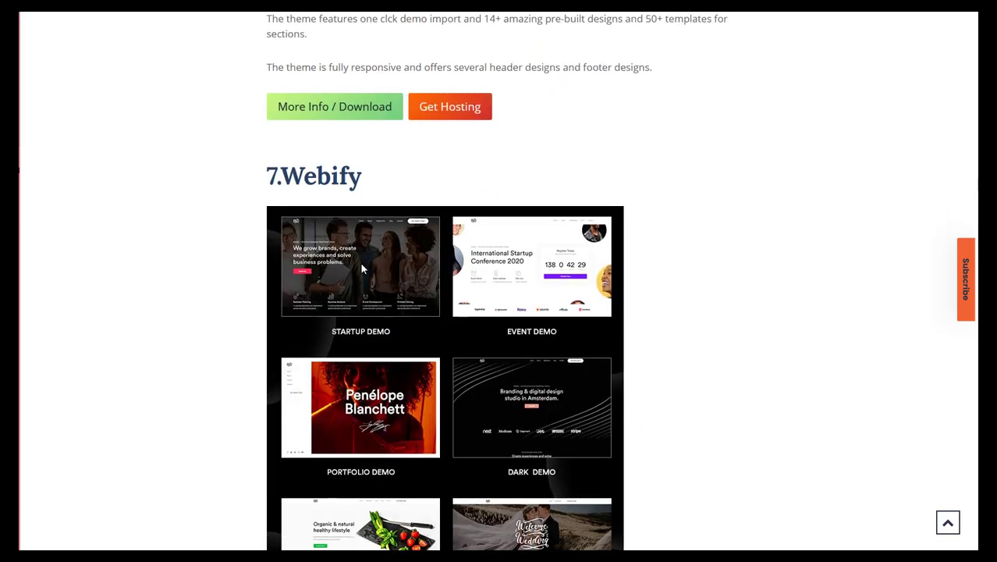
scroll(361, 269, "down", 7)
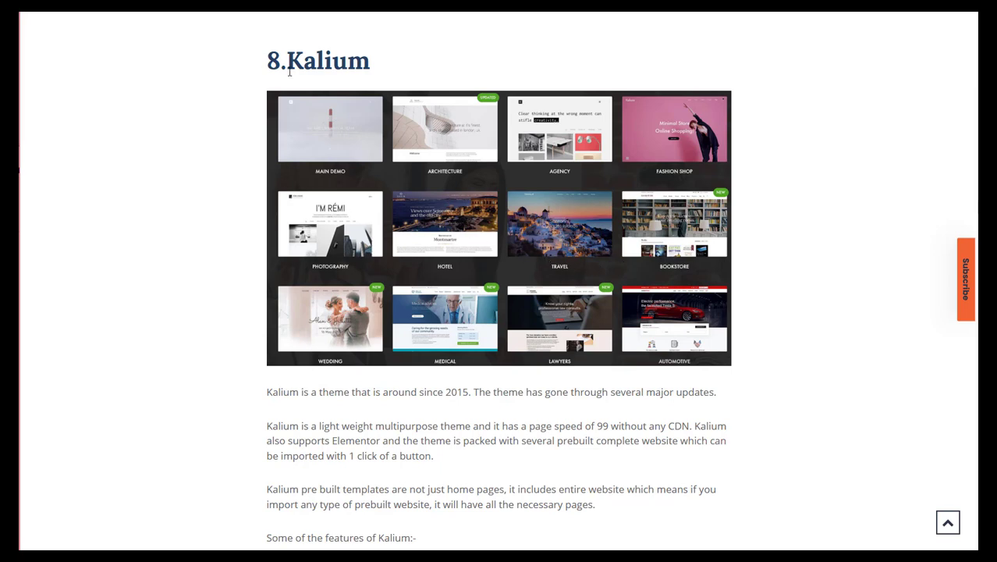
scroll(421, 211, "down", 6)
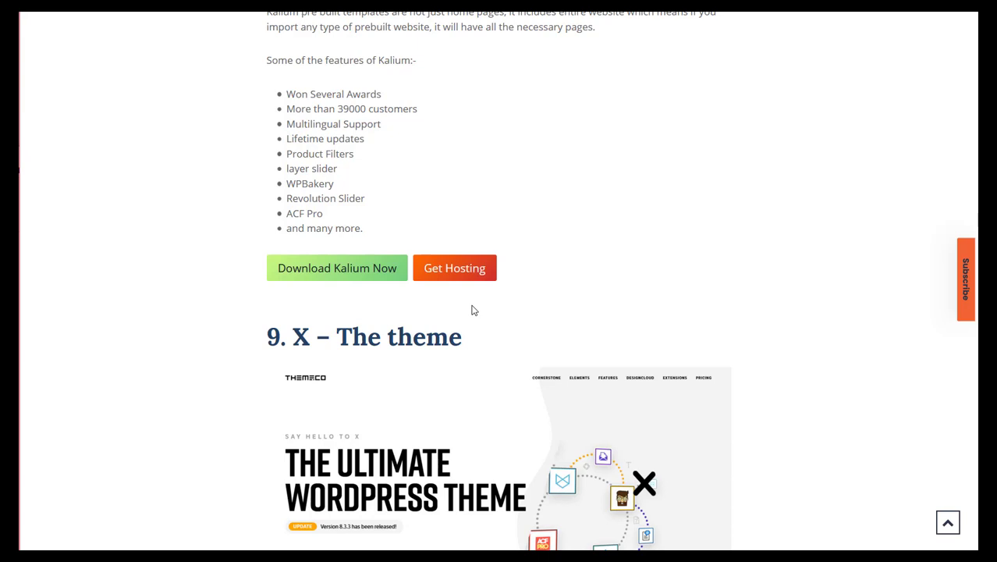
scroll(462, 316, "down", 2)
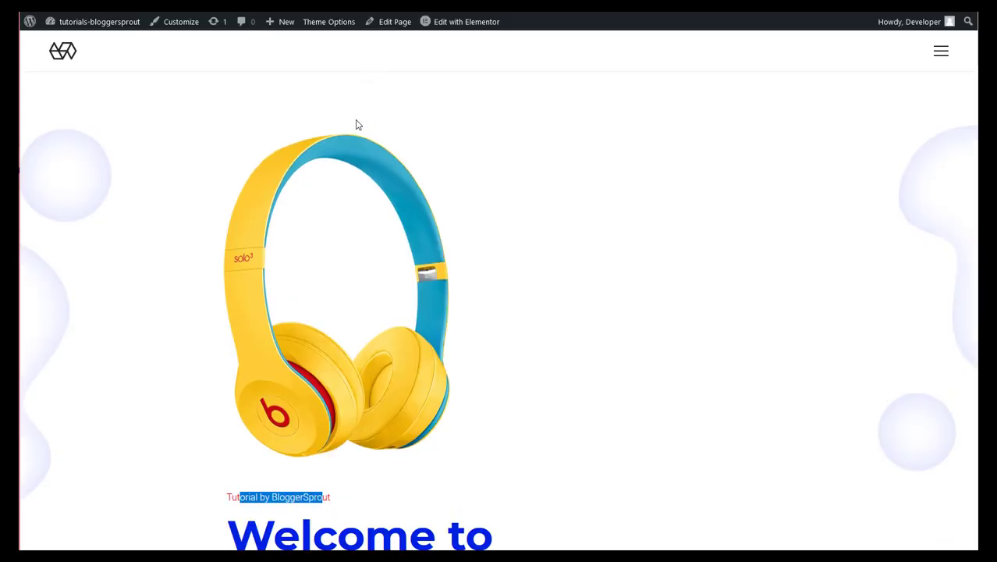
scroll(356, 123, "down", 3)
scroll(358, 123, "up", 3)
scroll(352, 127, "down", 2)
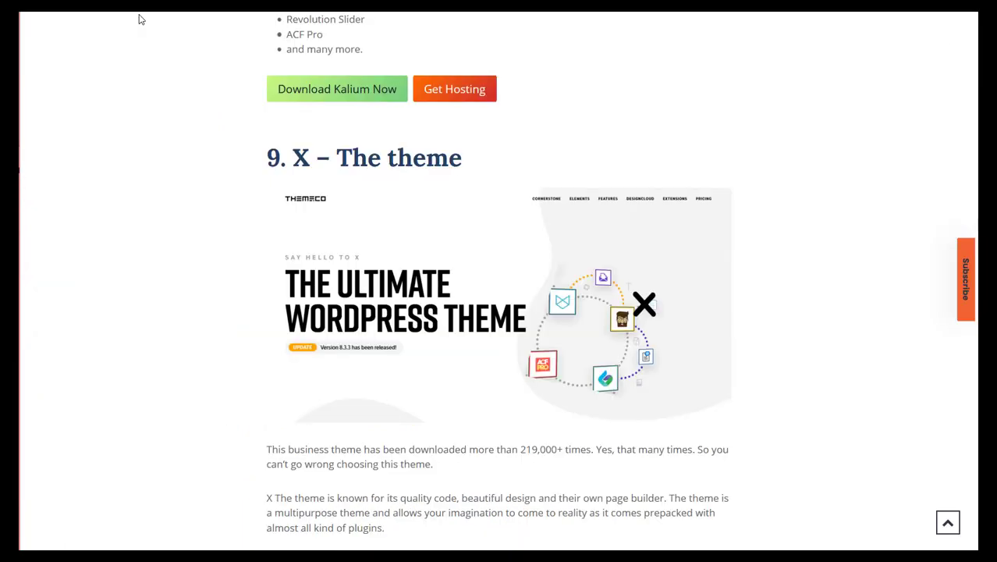
Return to the start of the themes article, open the BloggerSprout home page and view its introduction and WordPress topics.
scroll(282, 140, "up", 10)
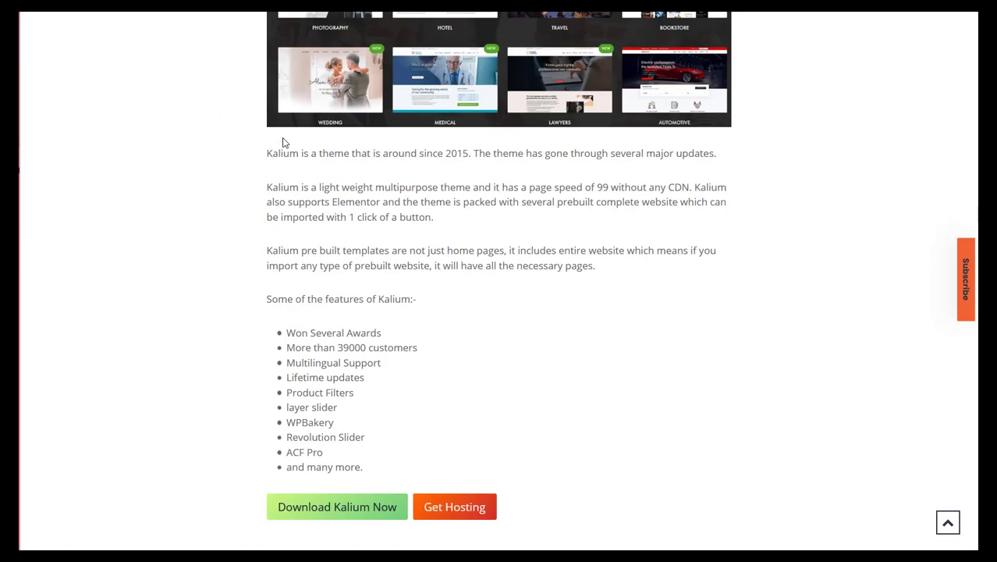
scroll(287, 142, "up", 15)
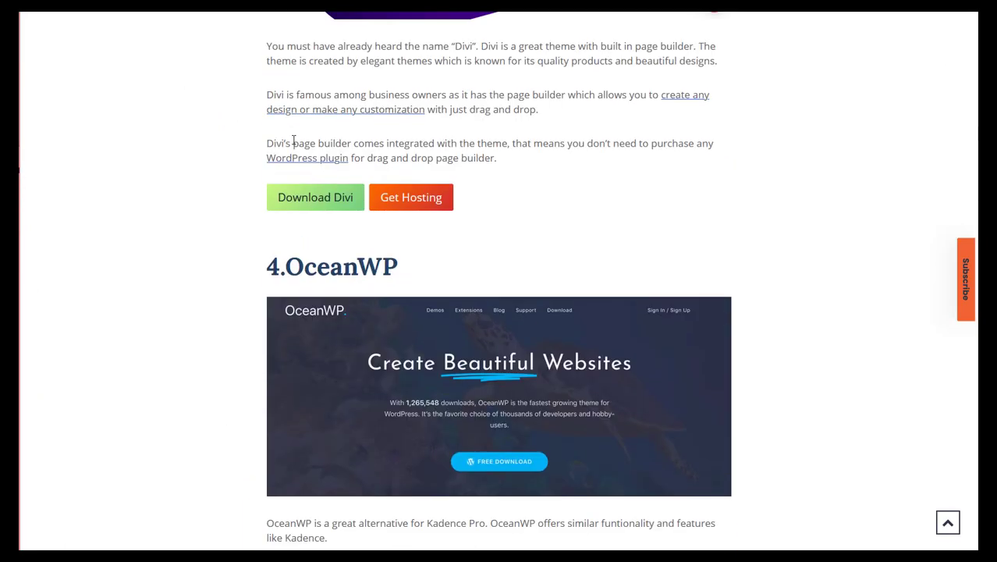
scroll(296, 145, "up", 15)
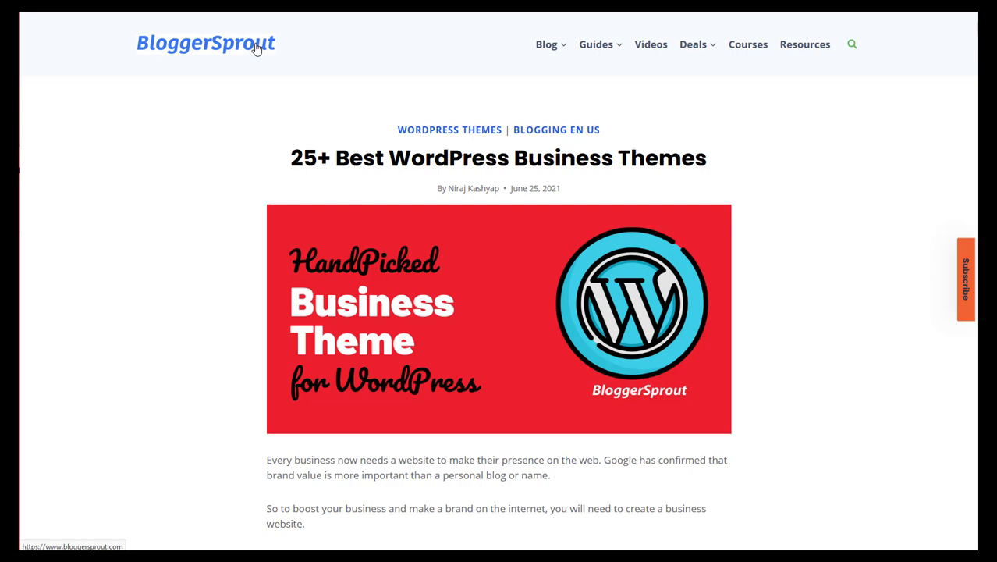
left_click(257, 48)
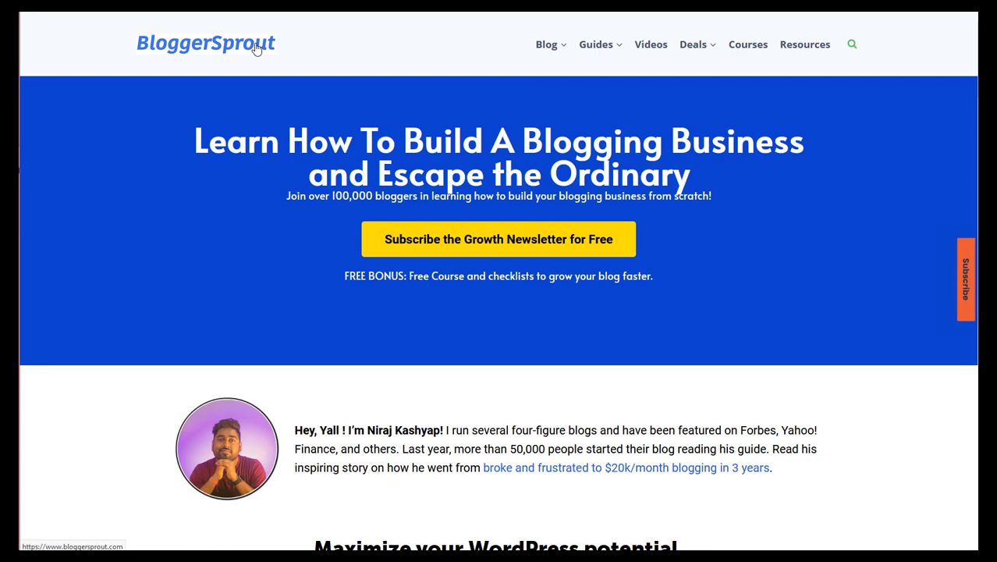
scroll(796, 206, "down", 3)
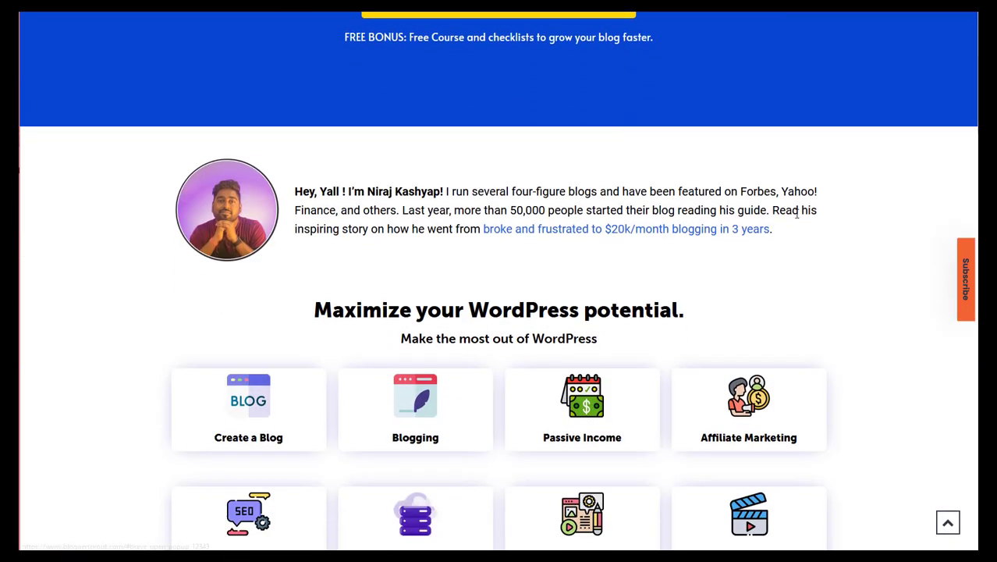